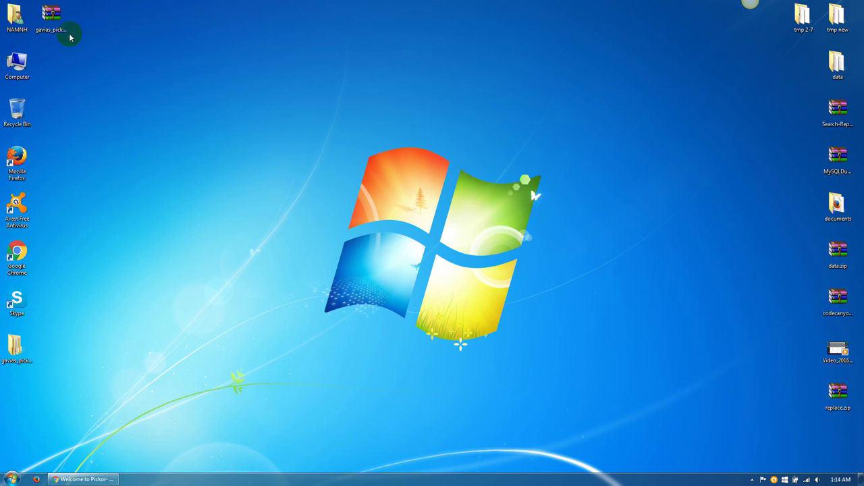
Open the extracted gavias_pickor_full folder on the desktop and examine the installation folders and zip packages it contains.
{"action": "left_click", "coordinate": [18, 361]}
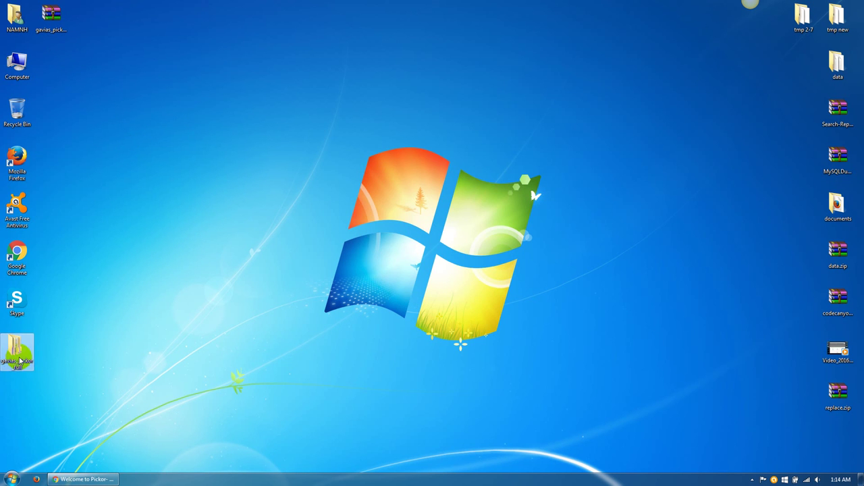
{"action": "double_click", "coordinate": [21, 361]}
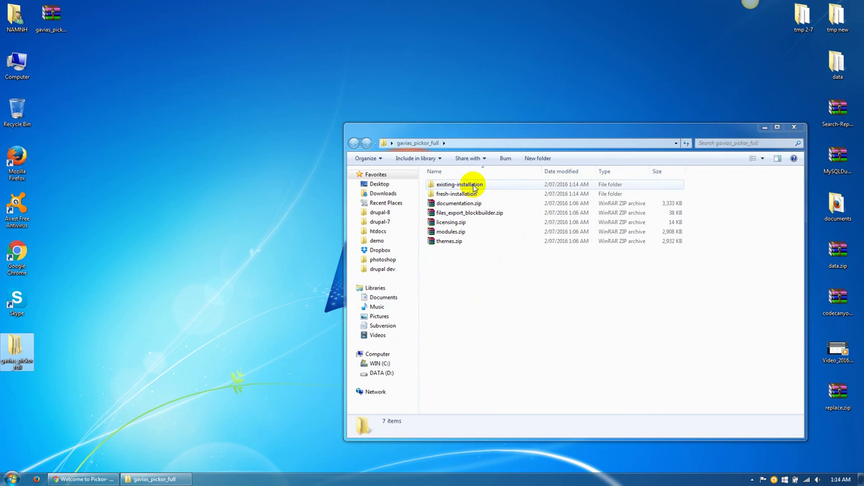
{"action": "left_click", "coordinate": [472, 185]}
{"action": "left_click", "coordinate": [460, 195]}
{"action": "left_click", "coordinate": [458, 203]}
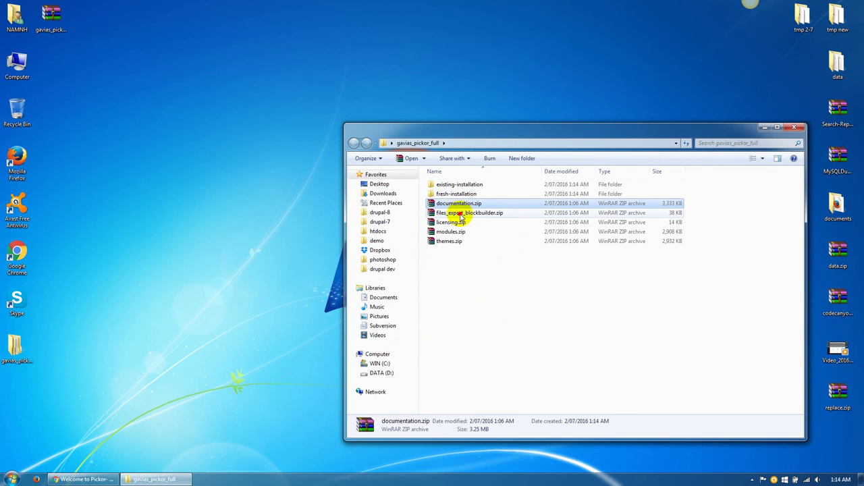
{"action": "left_click", "coordinate": [461, 213]}
{"action": "left_click", "coordinate": [454, 222]}
{"action": "left_click", "coordinate": [456, 232]}
{"action": "left_click", "coordinate": [459, 241]}
{"action": "left_click", "coordinate": [466, 281]}
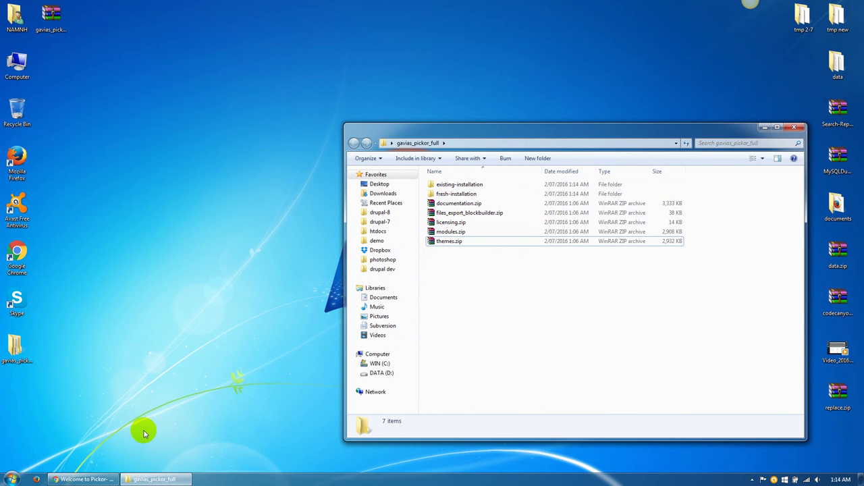
Switch to Chrome, go to localhost/drupal-8/user and log in to the Drupal site with the prefilled admin credentials.
{"action": "left_click", "coordinate": [81, 480]}
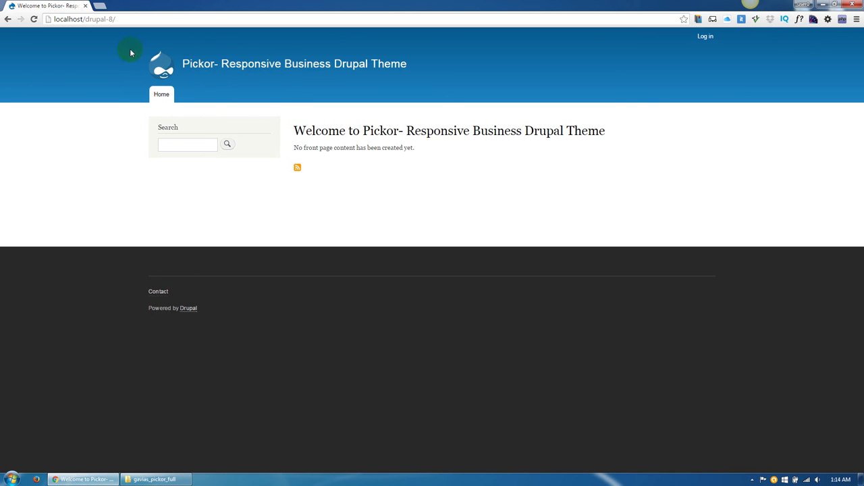
{"action": "left_click", "coordinate": [135, 22]}
{"action": "left_click", "coordinate": [145, 22]}
{"action": "type", "text": "user"}
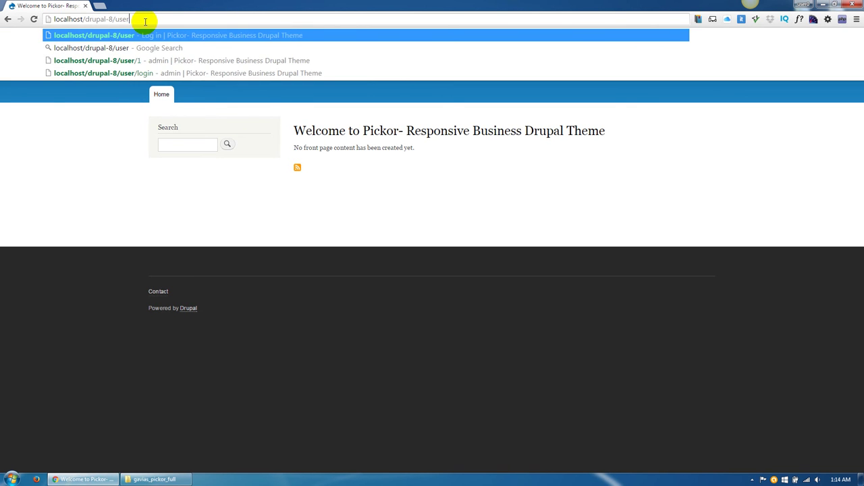
{"action": "key", "text": "Return"}
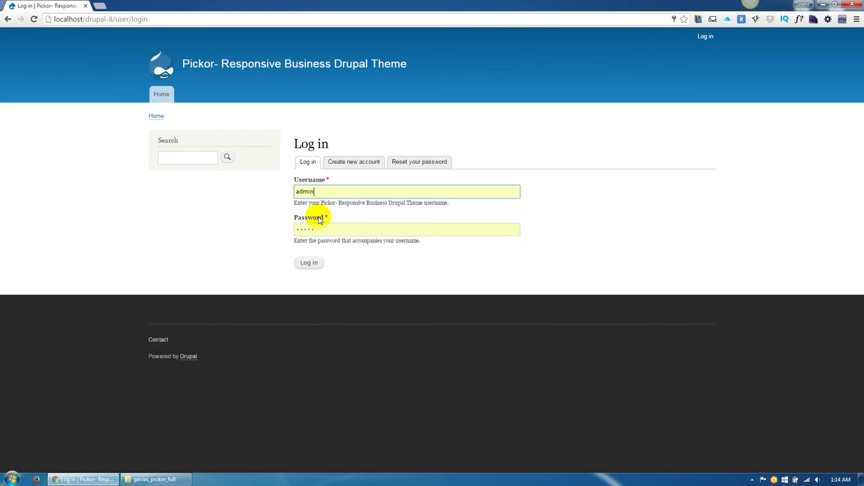
{"action": "left_click", "coordinate": [309, 263]}
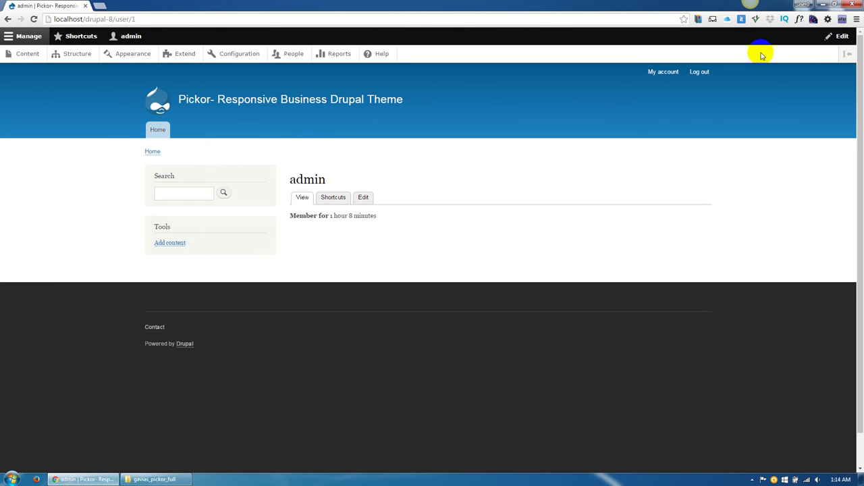
Open D:\xampp\htdocs\drupal-8 in a second Windows Explorer window placed beside the gavias_pickor_full window.
{"action": "left_click", "coordinate": [823, 4]}
{"action": "left_click", "coordinate": [84, 480]}
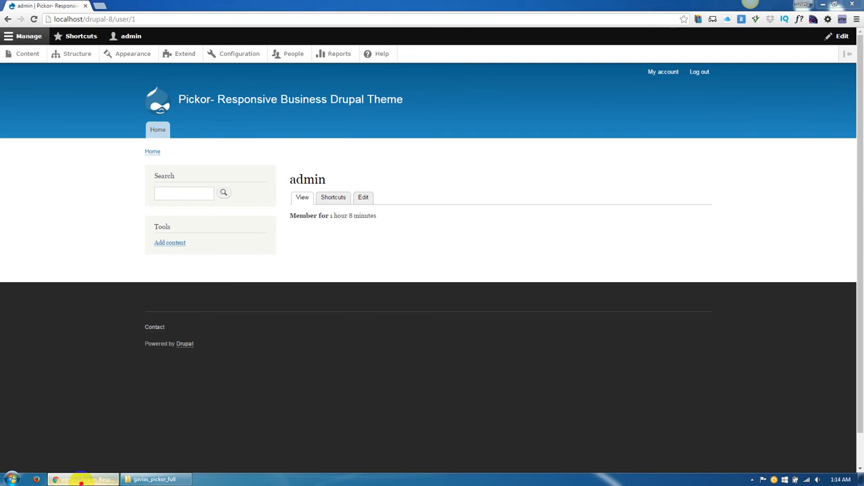
{"action": "left_click", "coordinate": [84, 480]}
{"action": "left_click", "coordinate": [13, 479]}
{"action": "left_click", "coordinate": [135, 281]}
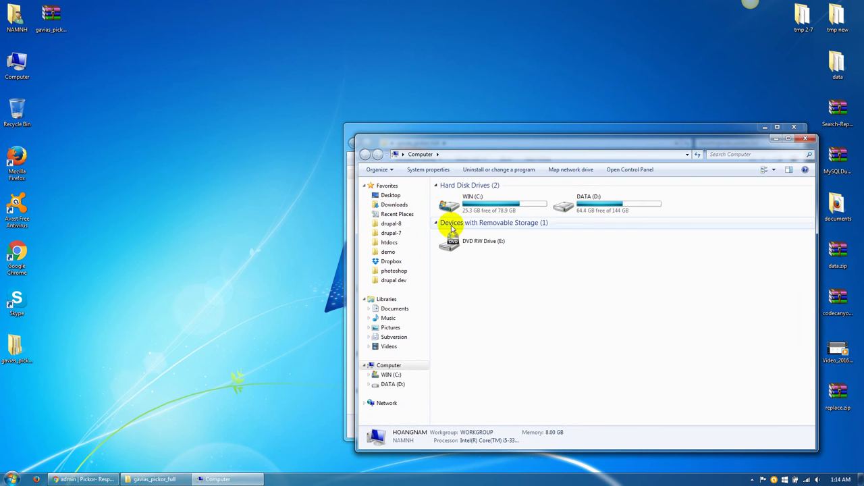
{"action": "left_click", "coordinate": [392, 244]}
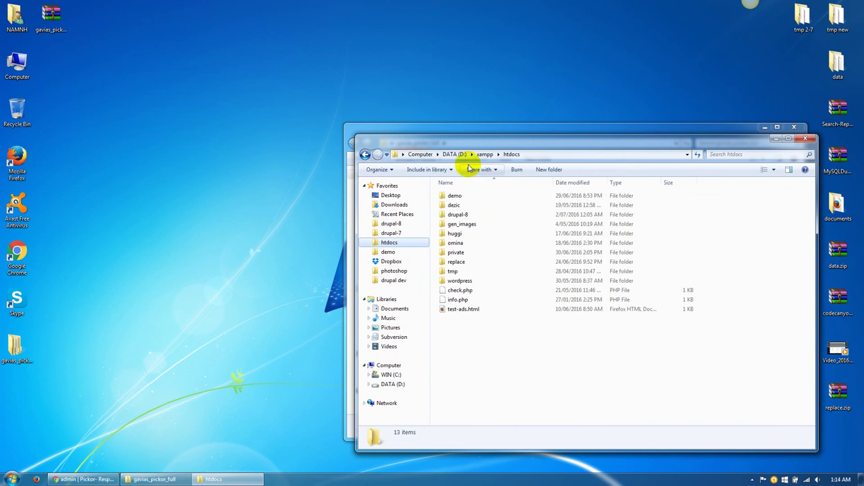
{"action": "left_click_drag", "start_coordinate": [469, 141], "coordinate": [180, 128]}
{"action": "double_click", "coordinate": [170, 201]}
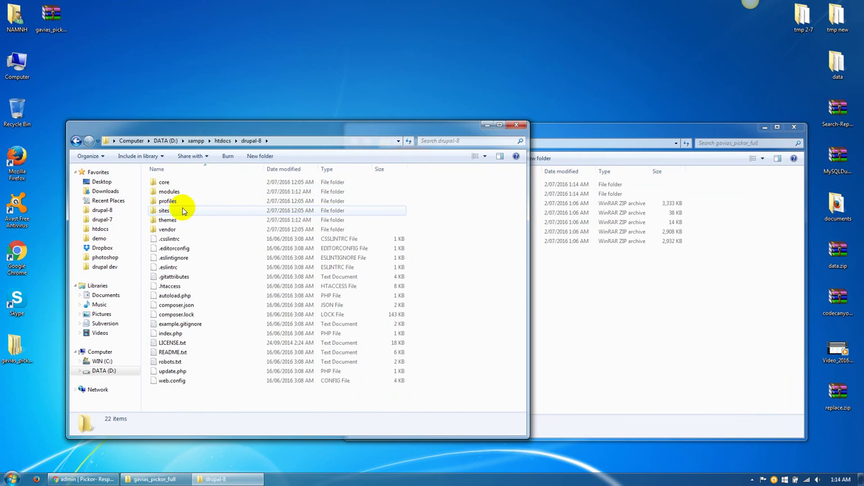
Copy the gavias_pickor folder from existing-installation\themes into the drupal-8 site's themes folder.
{"action": "left_click", "coordinate": [620, 336]}
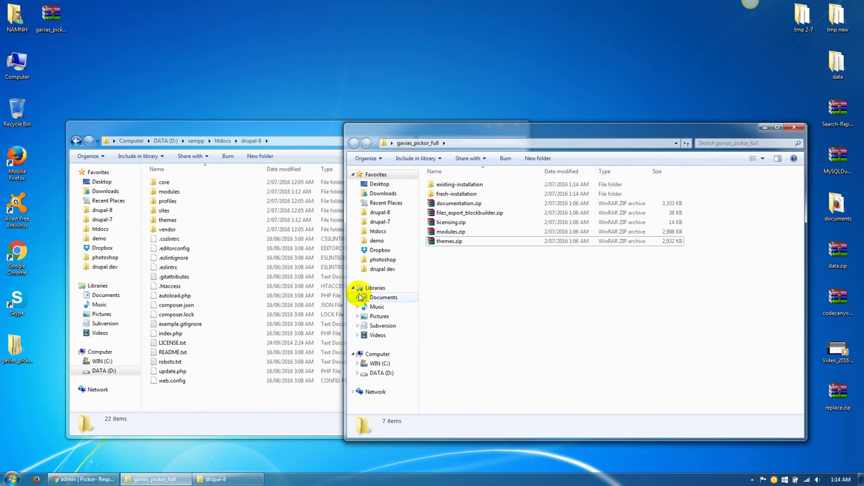
{"action": "double_click", "coordinate": [174, 223]}
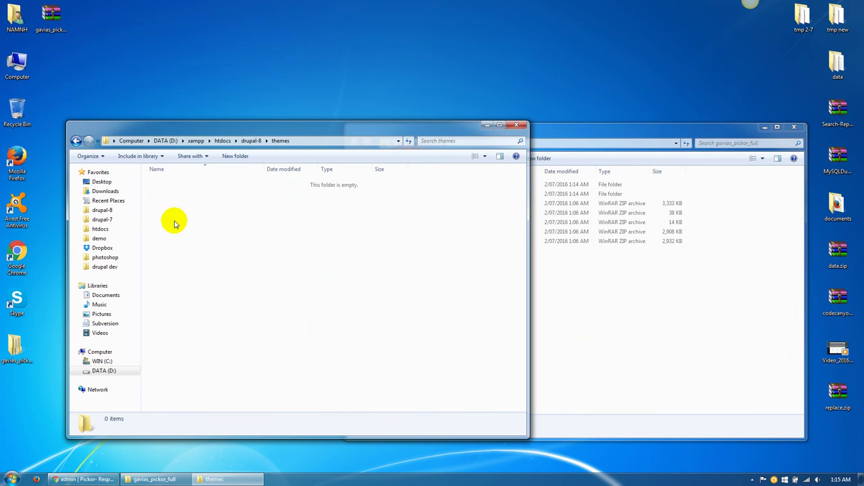
{"action": "left_click", "coordinate": [493, 284]}
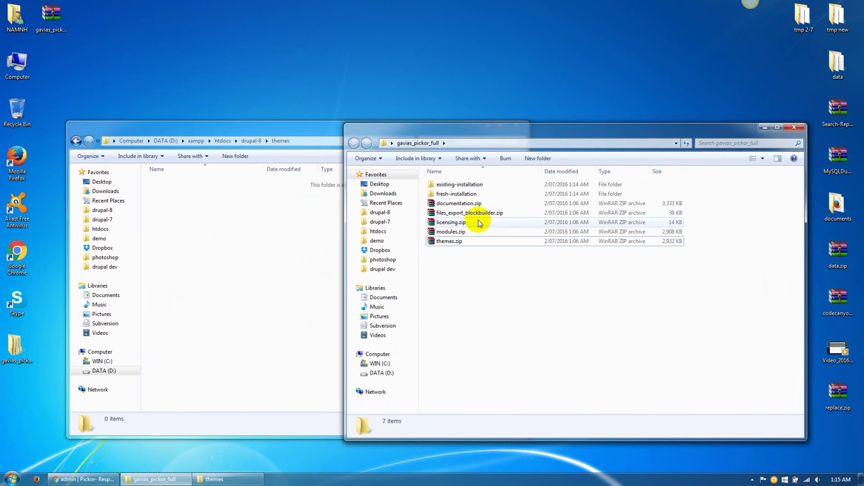
{"action": "left_click", "coordinate": [443, 184]}
{"action": "double_click", "coordinate": [444, 185]}
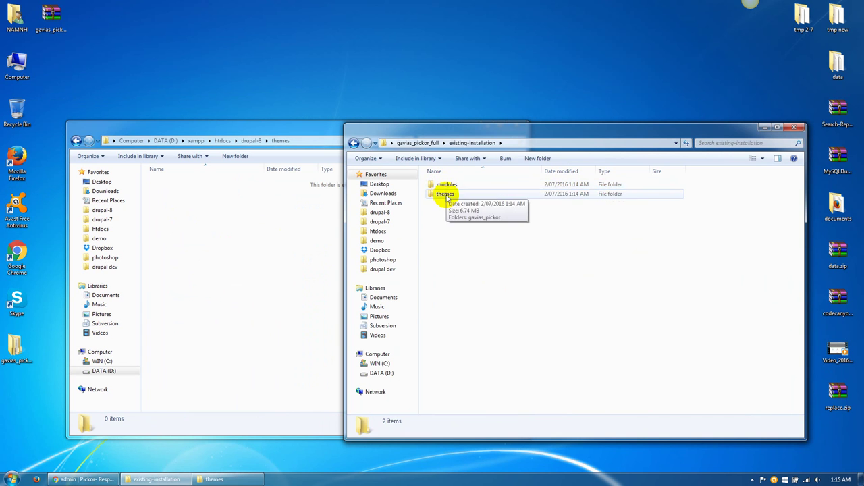
{"action": "left_click", "coordinate": [444, 193]}
{"action": "double_click", "coordinate": [444, 193]}
{"action": "left_click_drag", "start_coordinate": [453, 189], "coordinate": [280, 228]}
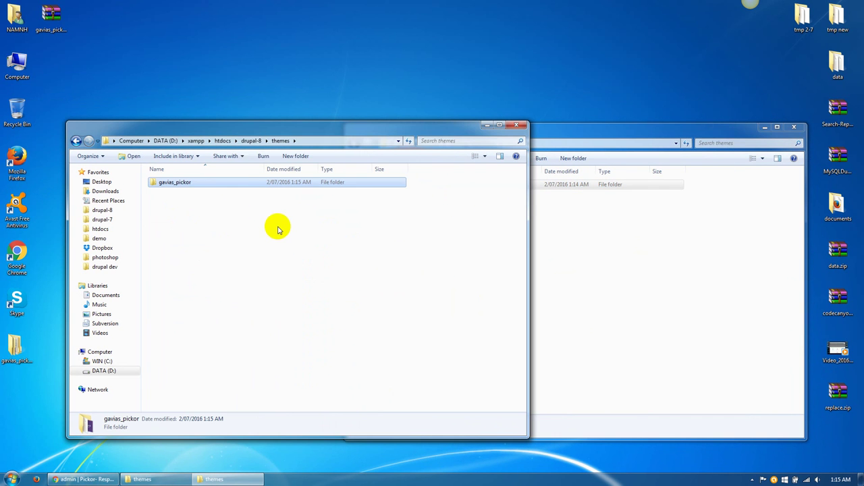
Go back to the drupal-8 root folder and open its modules folder as the copy destination.
{"action": "left_click", "coordinate": [251, 141]}
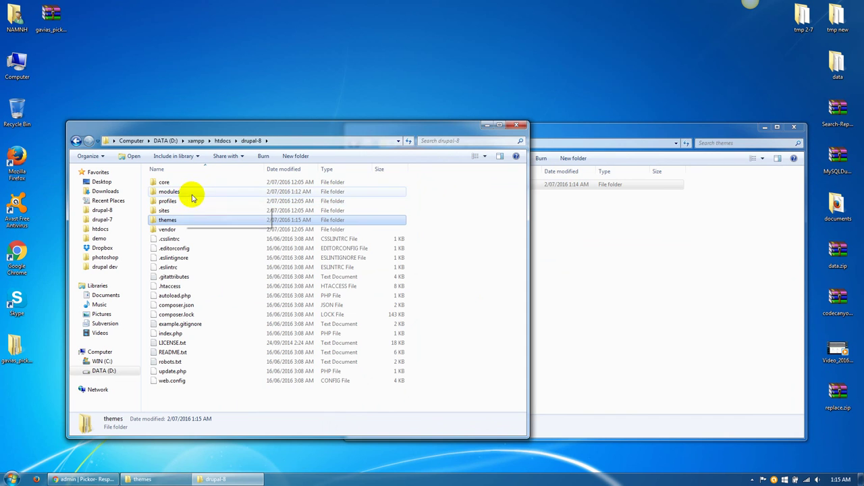
{"action": "left_click", "coordinate": [556, 183]}
{"action": "double_click", "coordinate": [567, 185]}
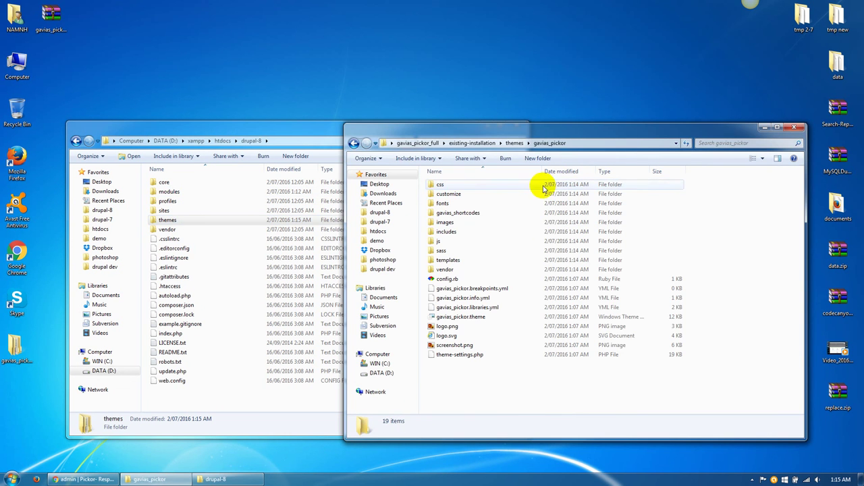
{"action": "left_click", "coordinate": [354, 142]}
{"action": "left_click", "coordinate": [169, 191]}
{"action": "double_click", "coordinate": [173, 192]}
{"action": "left_click", "coordinate": [580, 254]}
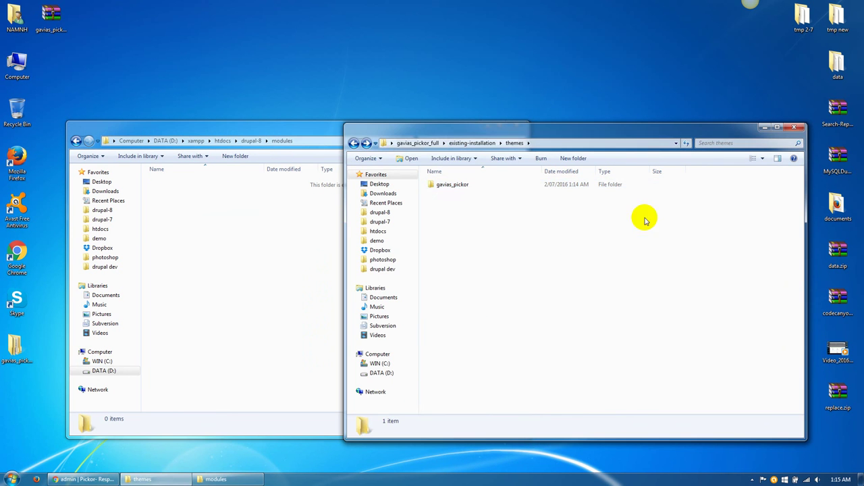
Copy all the module folders from existing-installation\modules into the drupal-8 site's modules folder.
{"action": "left_click", "coordinate": [473, 143]}
{"action": "left_click", "coordinate": [449, 185]}
{"action": "double_click", "coordinate": [454, 187]}
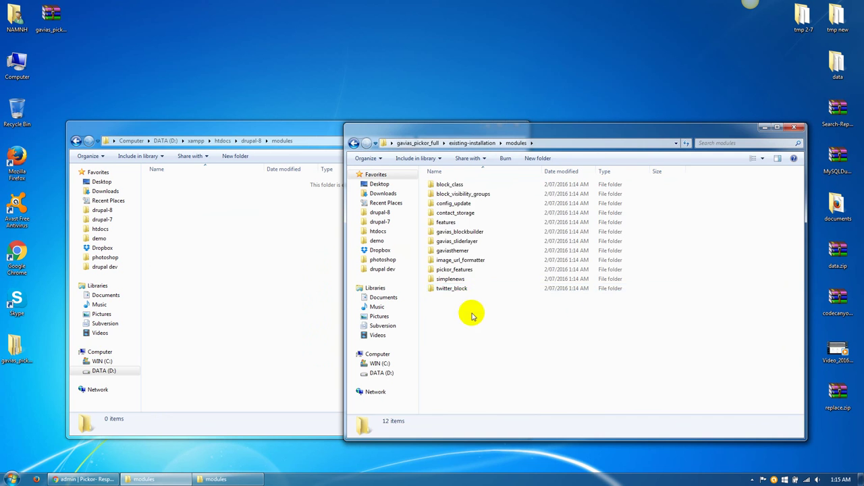
{"action": "left_click_drag", "start_coordinate": [469, 313], "coordinate": [461, 181]}
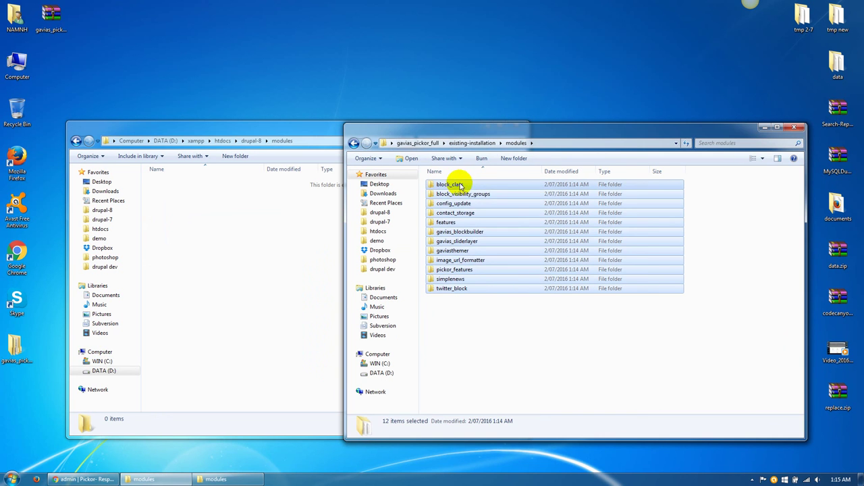
{"action": "left_click", "coordinate": [281, 240]}
{"action": "key", "text": "ctrl+v"}
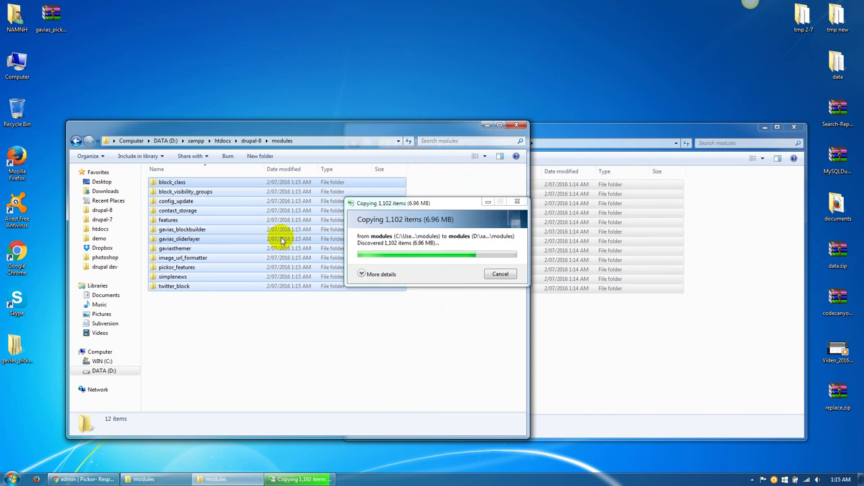
{"action": "left_click", "coordinate": [282, 315]}
{"action": "left_click_drag", "start_coordinate": [284, 354], "coordinate": [242, 346]}
Switch to Chrome and install the Gavias Pickor 8.x theme as the Drupal site's default theme.
{"action": "left_click", "coordinate": [76, 478]}
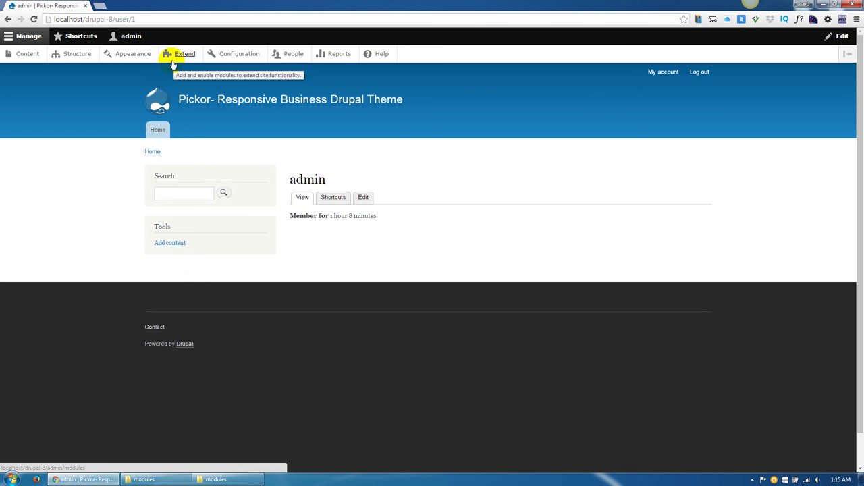
{"action": "left_click", "coordinate": [133, 54]}
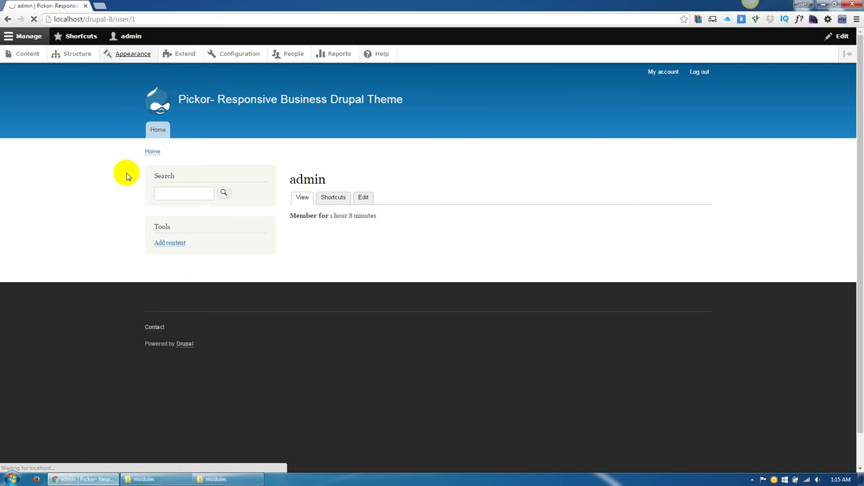
{"action": "scroll", "coordinate": [286, 232], "scroll_direction": "down", "scroll_amount": 3}
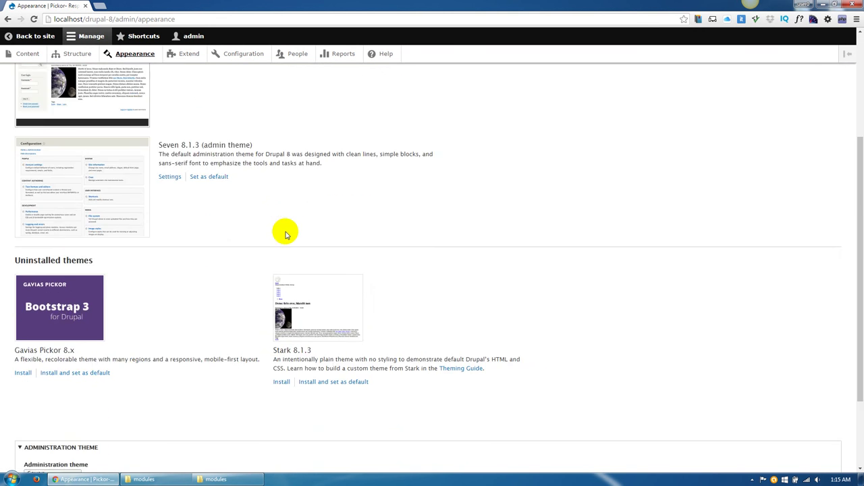
{"action": "scroll", "coordinate": [286, 234], "scroll_direction": "down", "scroll_amount": 2}
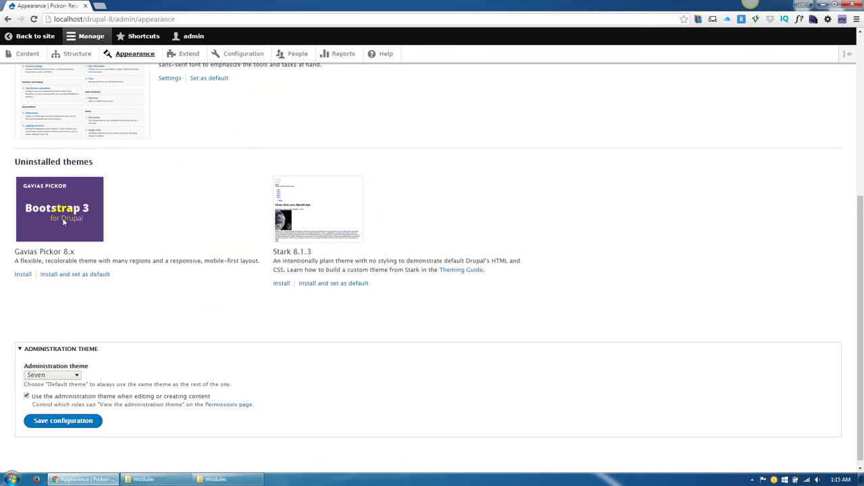
{"action": "left_click", "coordinate": [77, 275]}
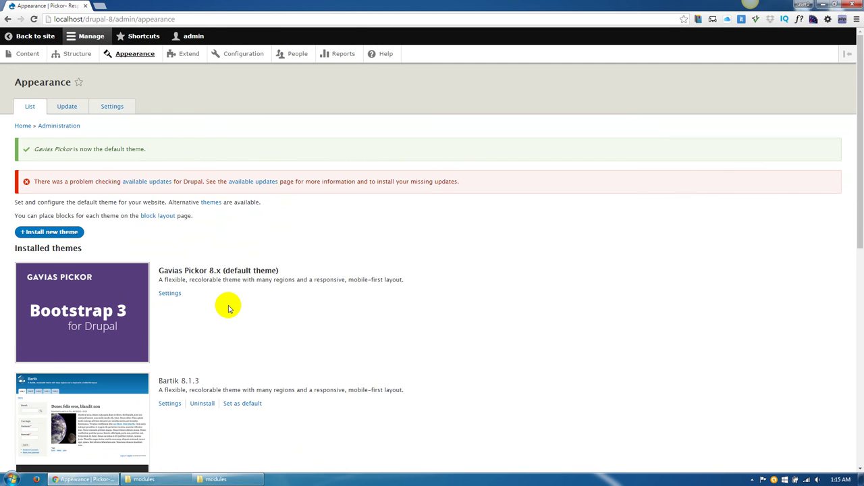
{"action": "scroll", "coordinate": [228, 307], "scroll_direction": "down", "scroll_amount": 1}
{"action": "scroll", "coordinate": [170, 246], "scroll_direction": "up", "scroll_amount": 1}
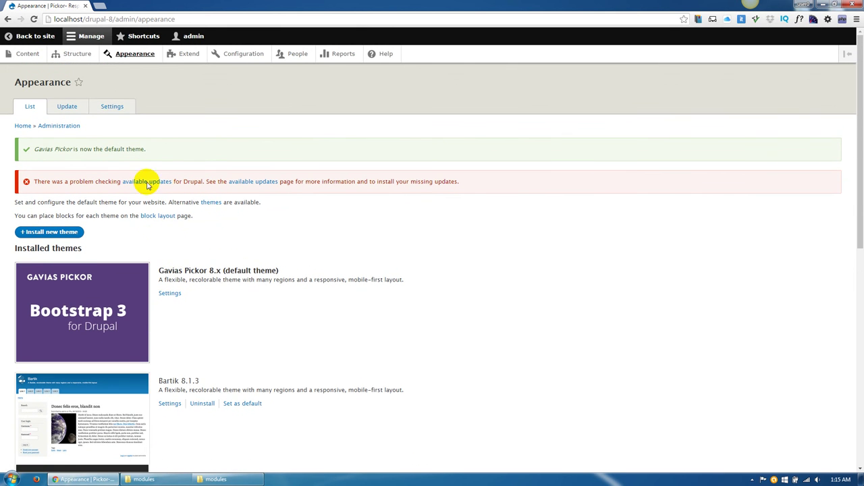
Open the site's module list and mark Gavias Block Builder, Gavias SliderLayer and Gavias Themer for installation.
{"action": "left_click", "coordinate": [191, 57]}
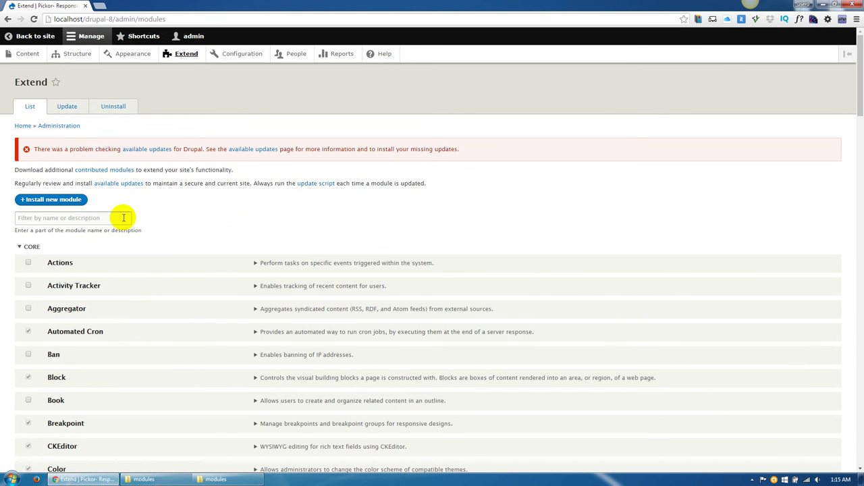
{"action": "left_click", "coordinate": [117, 219]}
{"action": "scroll", "coordinate": [189, 218], "scroll_direction": "down", "scroll_amount": 7}
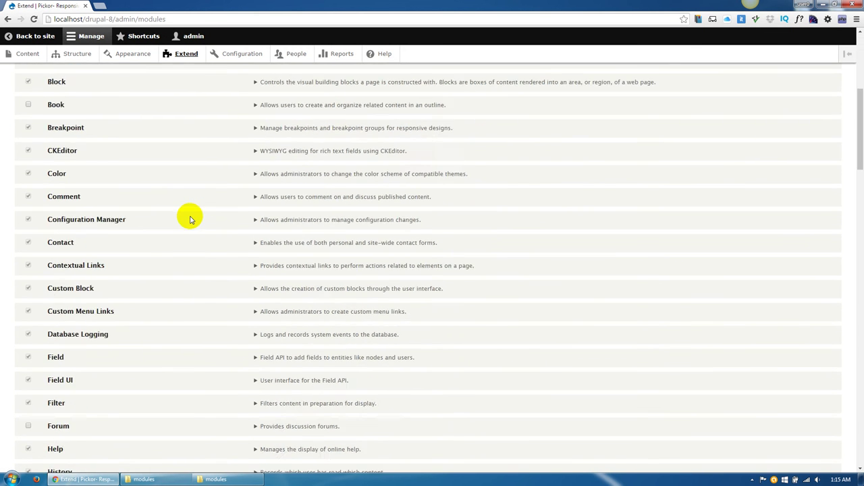
{"action": "scroll", "coordinate": [191, 219], "scroll_direction": "up", "scroll_amount": 7}
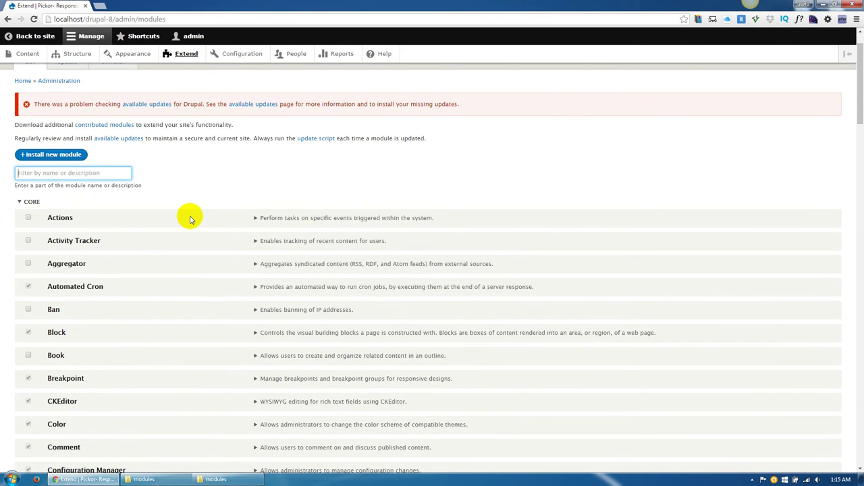
{"action": "scroll", "coordinate": [191, 219], "scroll_direction": "down", "scroll_amount": 20}
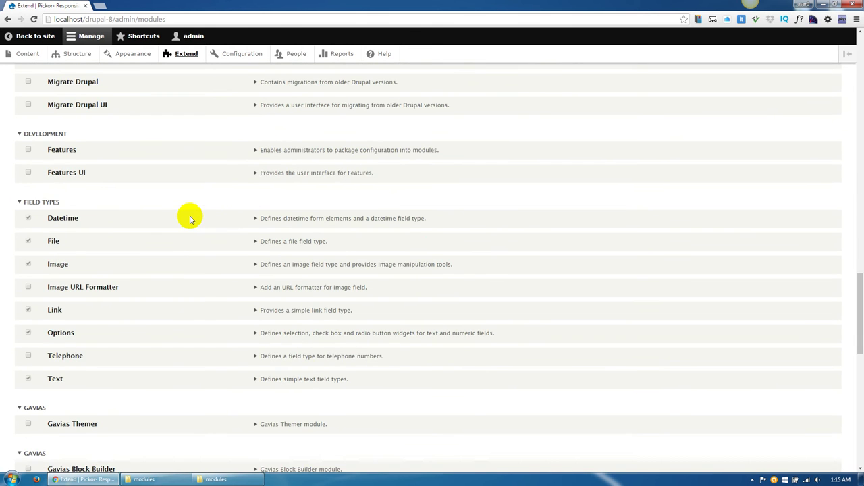
{"action": "scroll", "coordinate": [165, 260], "scroll_direction": "down", "scroll_amount": 4}
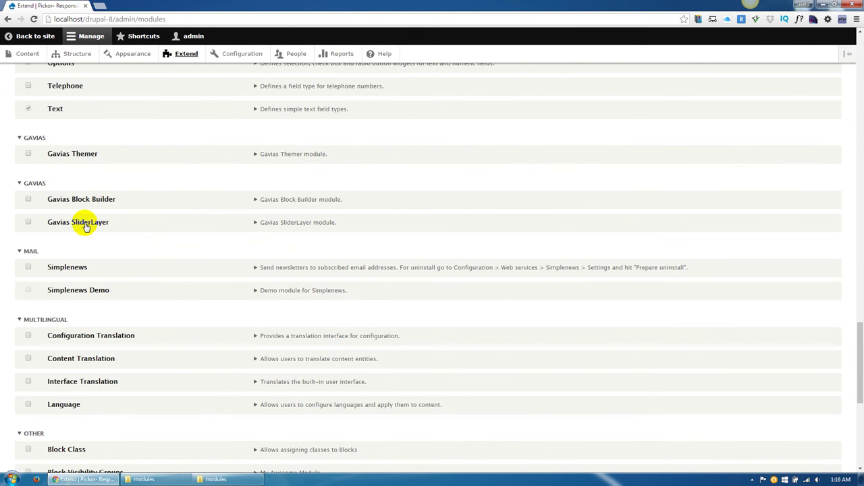
{"action": "left_click", "coordinate": [86, 199]}
{"action": "left_click", "coordinate": [85, 223]}
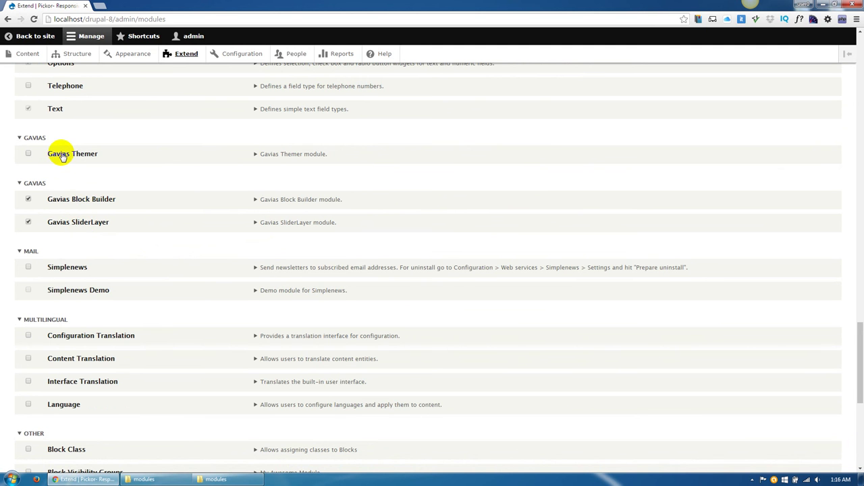
Also mark Pickor Features and Twitter Block, and install all selected modules together with their required dependencies.
{"action": "scroll", "coordinate": [86, 270], "scroll_direction": "down", "scroll_amount": 1}
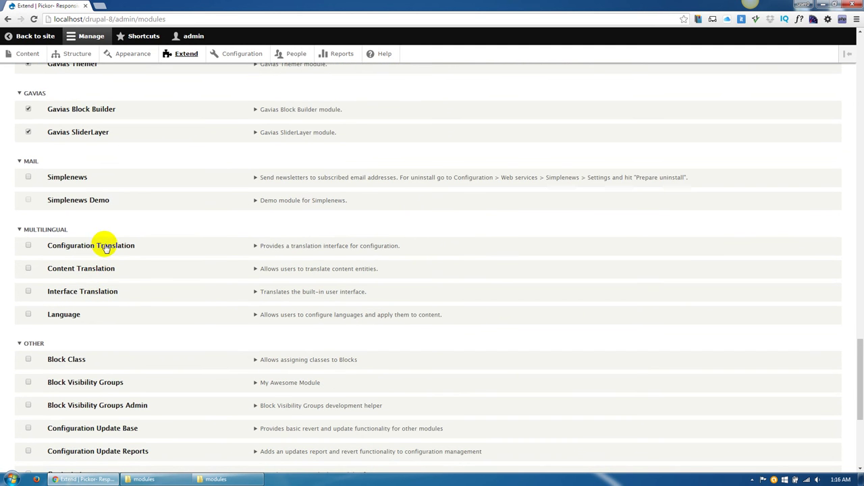
{"action": "scroll", "coordinate": [104, 248], "scroll_direction": "down", "scroll_amount": 2}
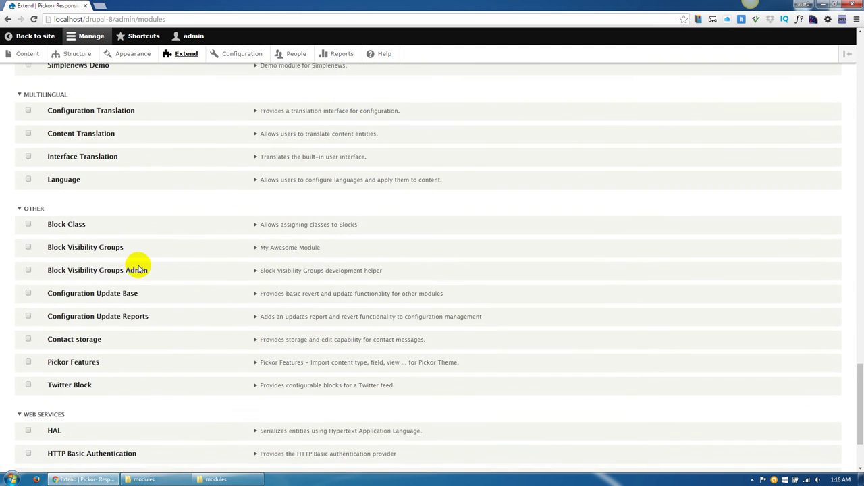
{"action": "scroll", "coordinate": [137, 269], "scroll_direction": "down", "scroll_amount": 2}
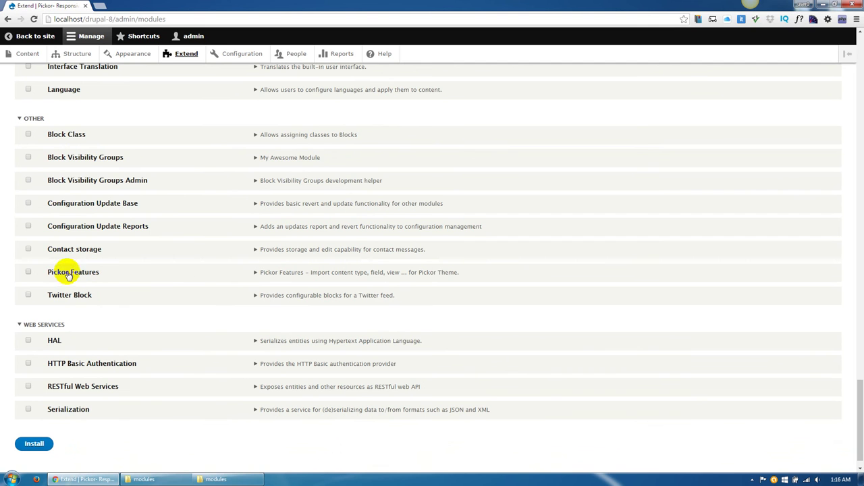
{"action": "left_click", "coordinate": [70, 295]}
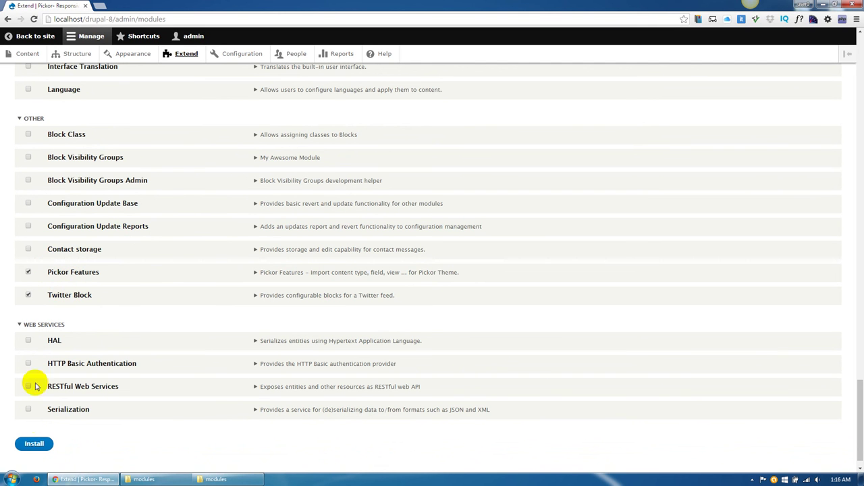
{"action": "left_click", "coordinate": [34, 444]}
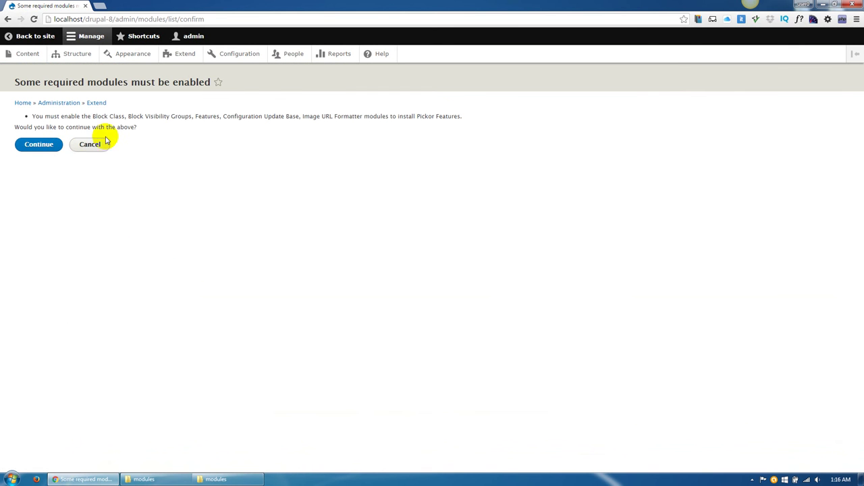
{"action": "left_click", "coordinate": [38, 143]}
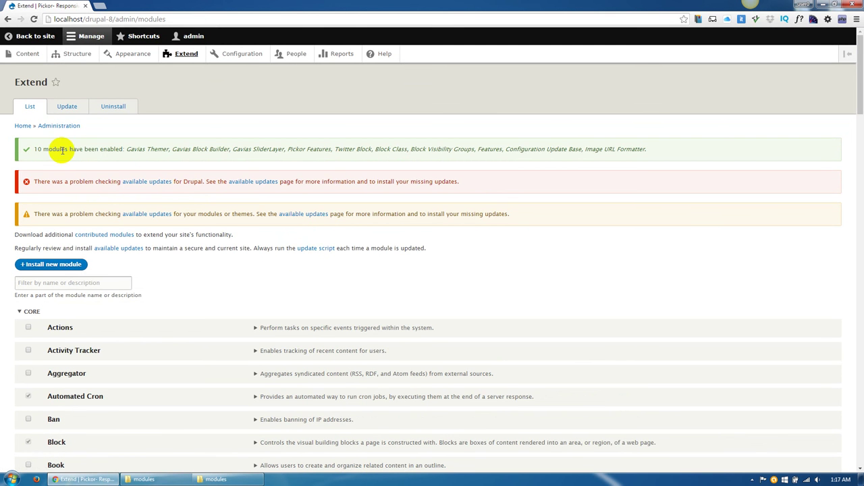
Check the names of the newly enabled modules and open the site's content types list for review.
{"action": "left_click_drag", "start_coordinate": [62, 150], "coordinate": [650, 146]}
{"action": "left_click", "coordinate": [684, 150]}
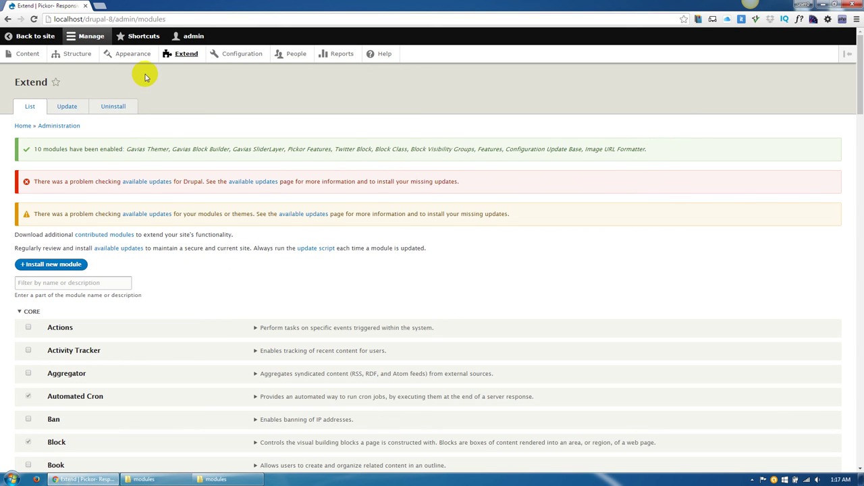
{"action": "left_click", "coordinate": [87, 58]}
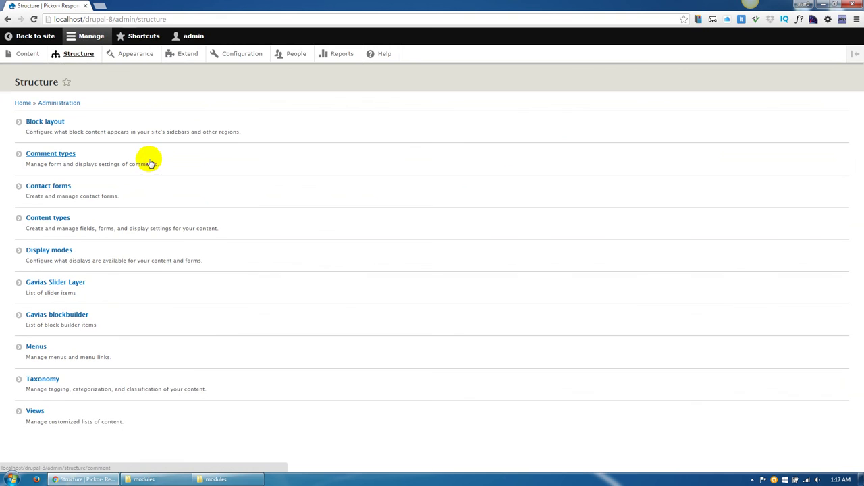
{"action": "left_click", "coordinate": [60, 223]}
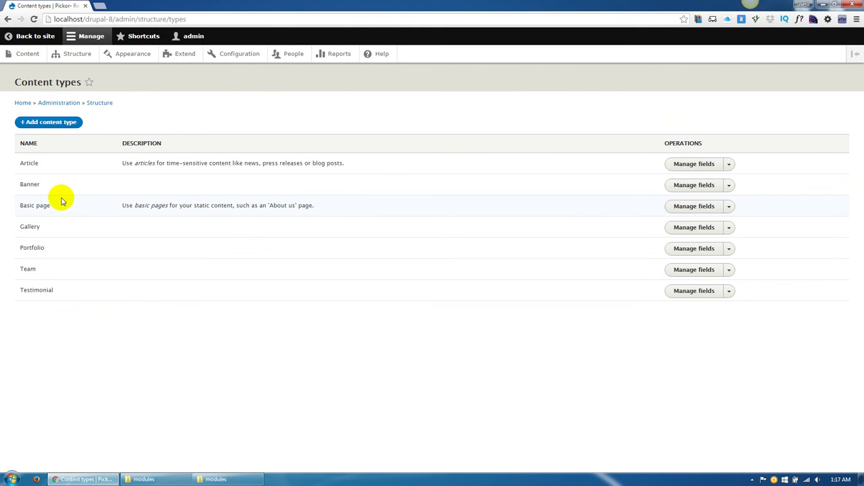
Examine the site's Views list for theme views such as Categories Post, Gallery, Portfolio, Post, Team and Testimonial.
{"action": "left_click", "coordinate": [77, 53]}
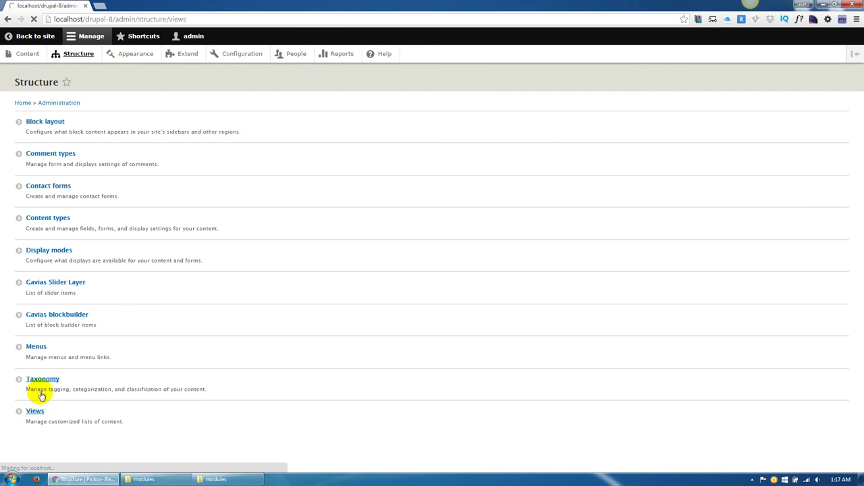
{"action": "left_click_drag", "start_coordinate": [22, 260], "coordinate": [82, 258]}
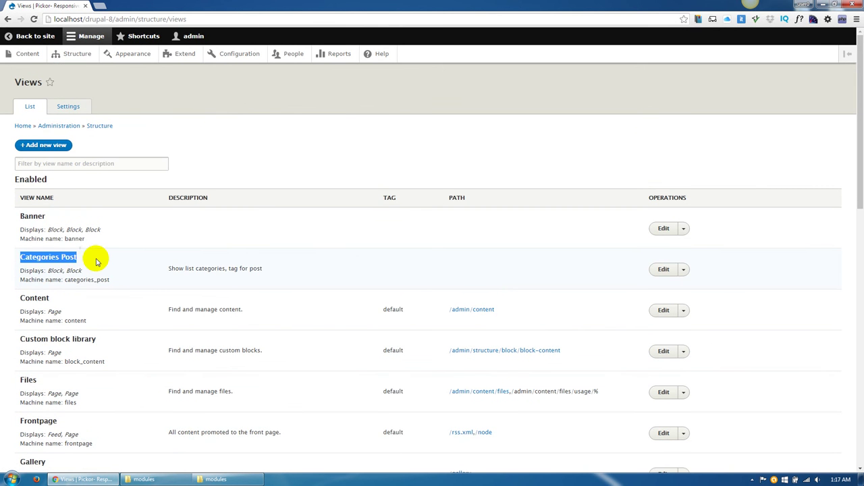
{"action": "scroll", "coordinate": [93, 261], "scroll_direction": "down", "scroll_amount": 2}
{"action": "scroll", "coordinate": [31, 304], "scroll_direction": "down", "scroll_amount": 1}
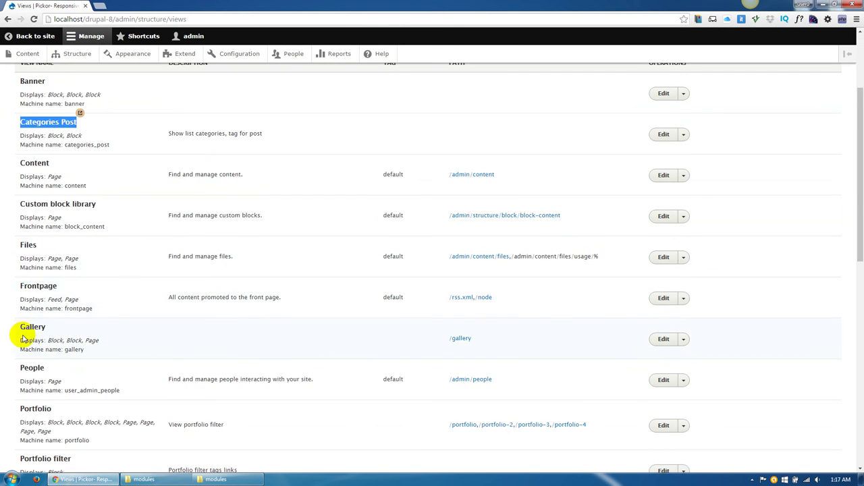
{"action": "scroll", "coordinate": [23, 331], "scroll_direction": "down", "scroll_amount": 2}
{"action": "left_click_drag", "start_coordinate": [21, 193], "coordinate": [58, 190]}
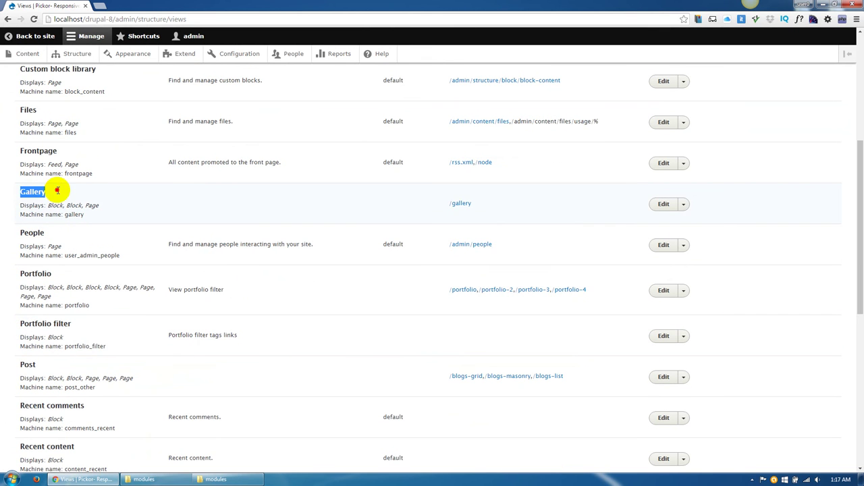
{"action": "left_click_drag", "start_coordinate": [21, 273], "coordinate": [62, 272]}
{"action": "left_click_drag", "start_coordinate": [21, 325], "coordinate": [106, 331]}
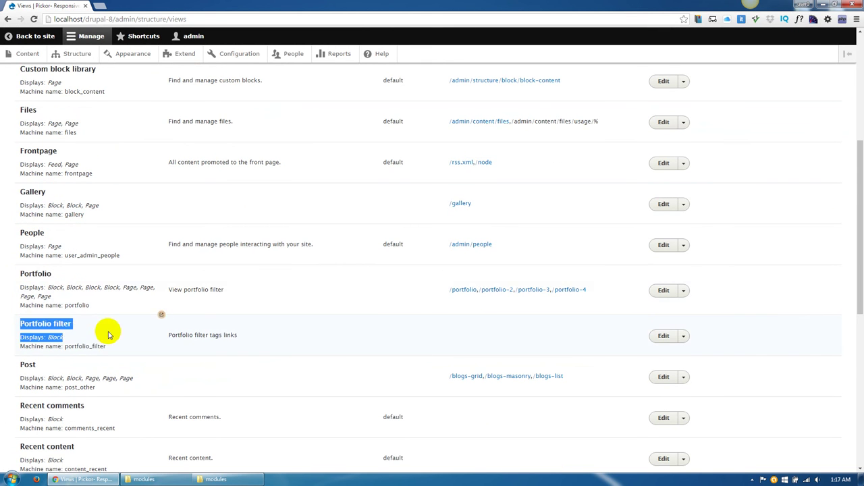
{"action": "scroll", "coordinate": [62, 317], "scroll_direction": "down", "scroll_amount": 2}
{"action": "left_click_drag", "start_coordinate": [20, 231], "coordinate": [36, 230]}
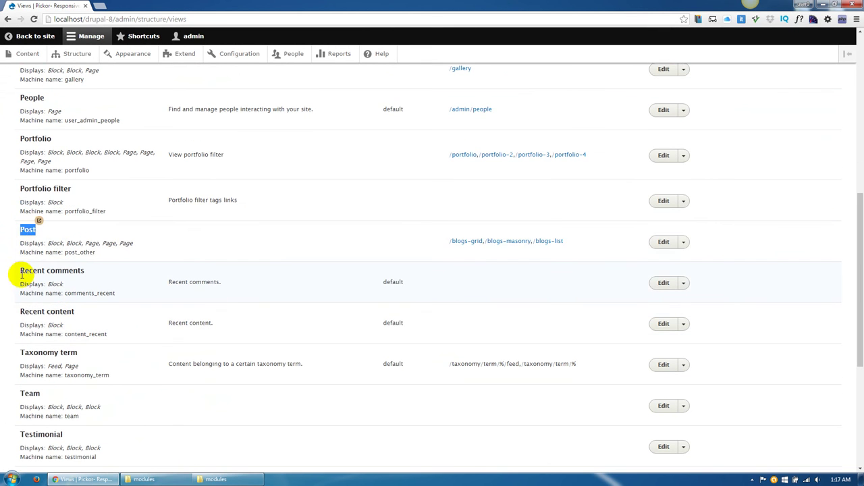
{"action": "left_click_drag", "start_coordinate": [22, 271], "coordinate": [115, 280]}
{"action": "scroll", "coordinate": [62, 267], "scroll_direction": "down", "scroll_amount": 2}
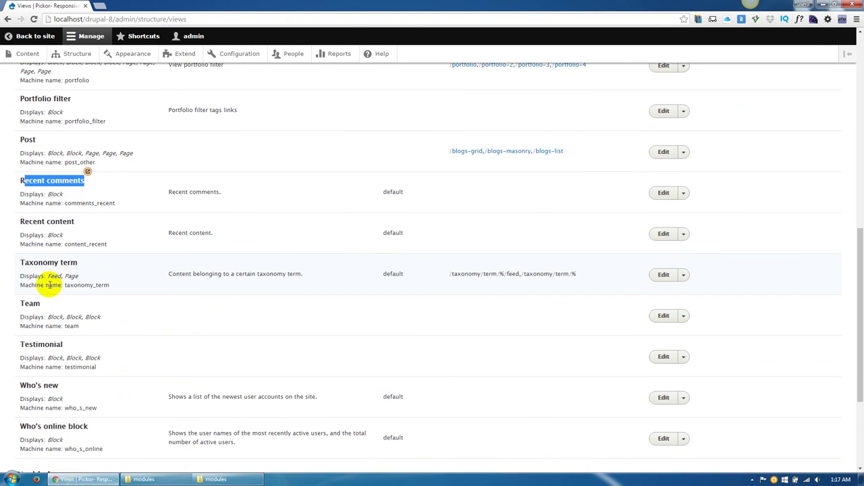
{"action": "scroll", "coordinate": [49, 285], "scroll_direction": "down", "scroll_amount": 1}
{"action": "left_click_drag", "start_coordinate": [22, 257], "coordinate": [42, 258]}
{"action": "left_click_drag", "start_coordinate": [19, 299], "coordinate": [65, 298]}
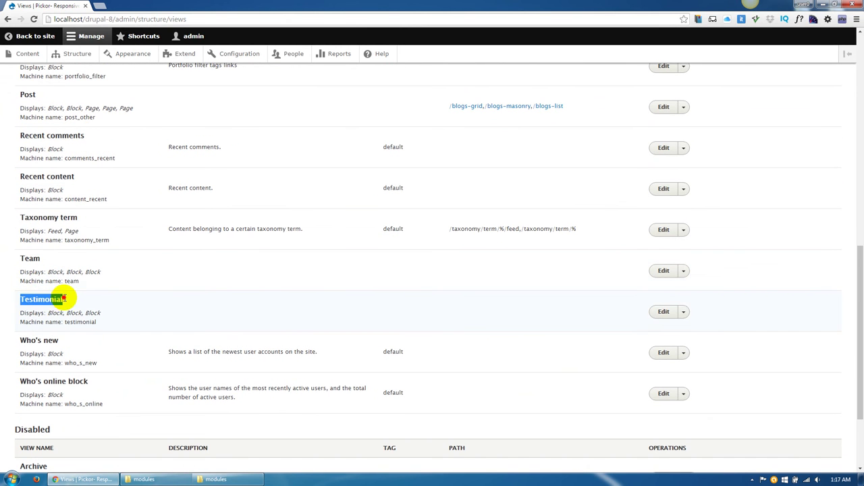
{"action": "scroll", "coordinate": [122, 307], "scroll_direction": "up", "scroll_amount": 12}
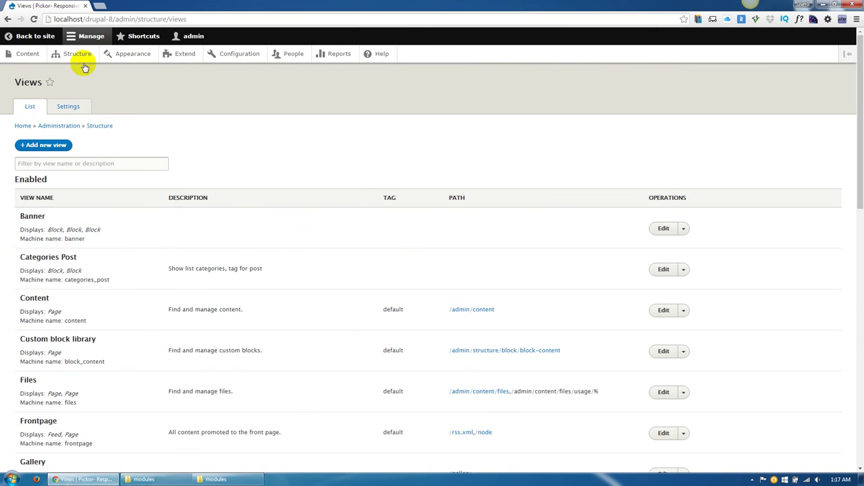
Create a Gavias block builder titled Home 1 with the machine name home_1.
{"action": "left_click", "coordinate": [64, 54]}
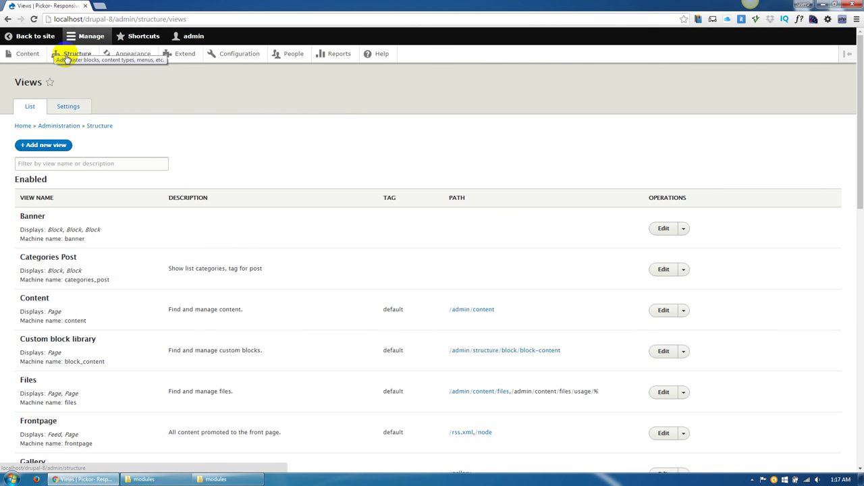
{"action": "left_click", "coordinate": [65, 57]}
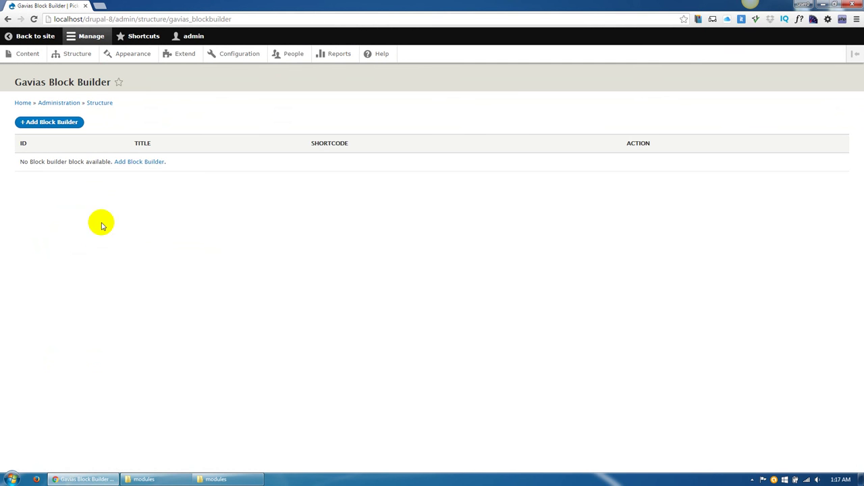
{"action": "left_click", "coordinate": [156, 168]}
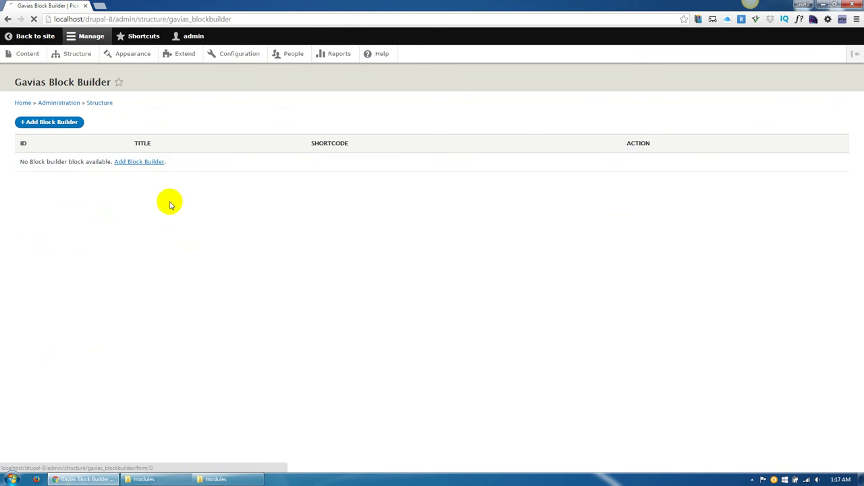
{"action": "left_click", "coordinate": [122, 132]}
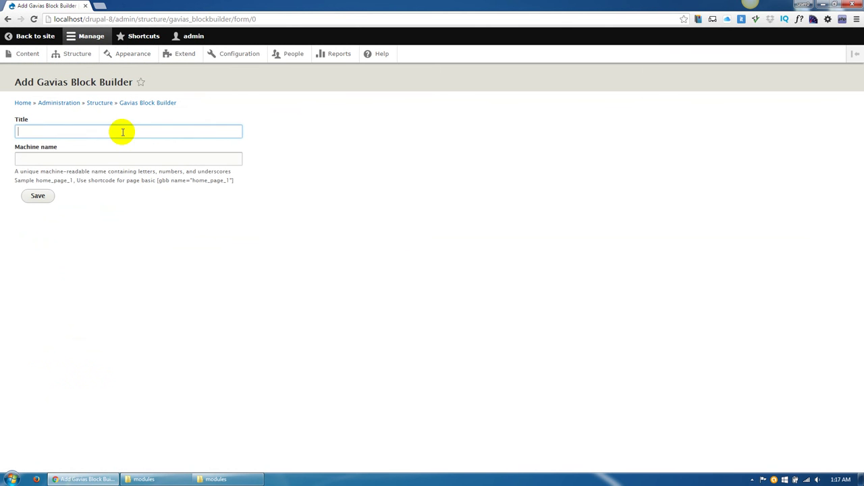
{"action": "type", "text": "H"}
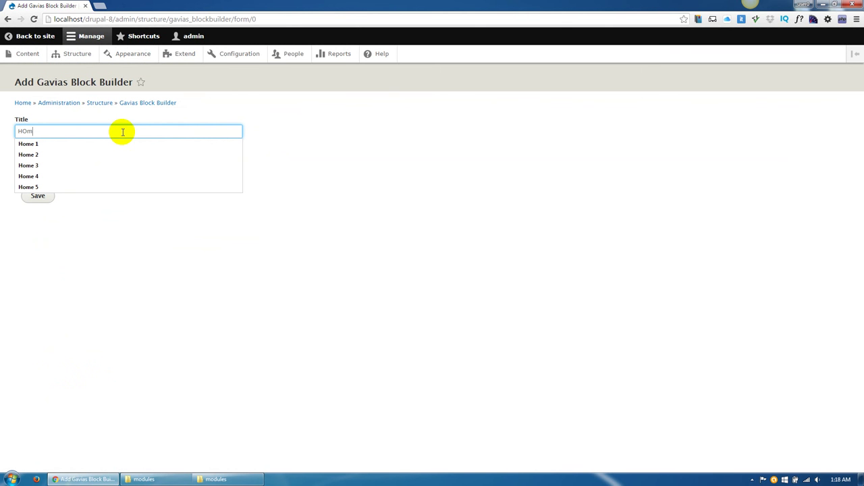
{"action": "type", "text": "ome 1"}
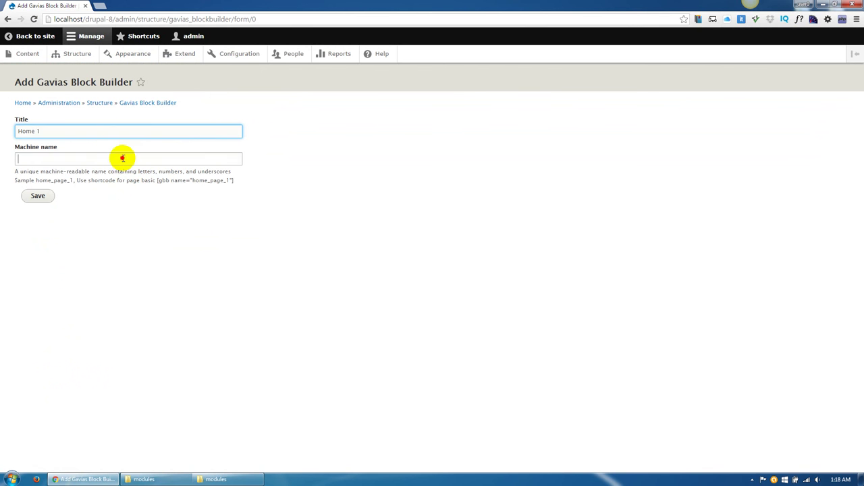
{"action": "left_click", "coordinate": [40, 160]}
{"action": "type", "text": "h"}
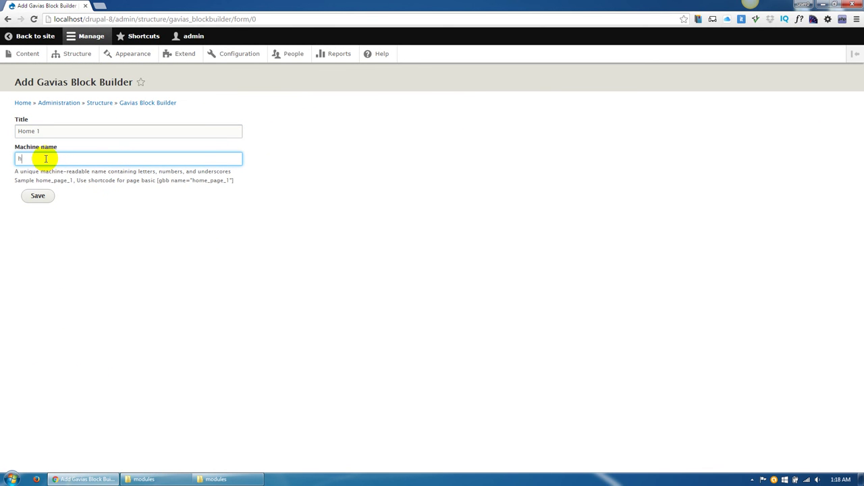
{"action": "type", "text": "ome_"}
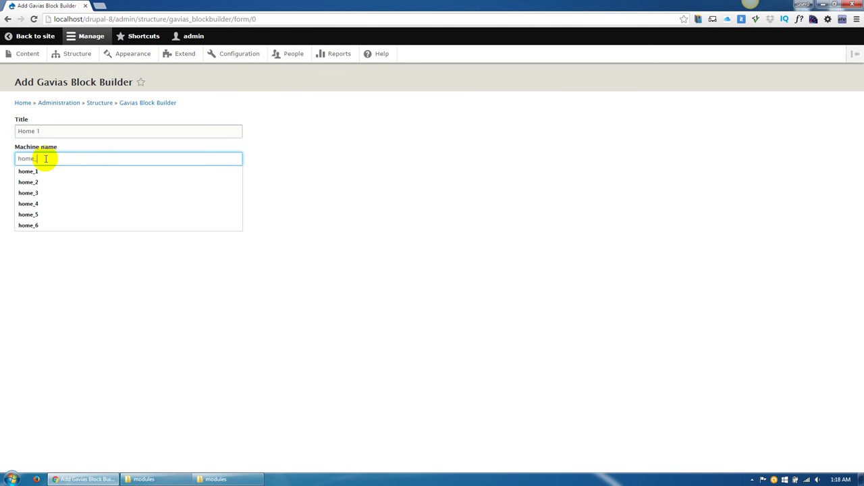
{"action": "type", "text": "1"}
{"action": "left_click", "coordinate": [56, 213]}
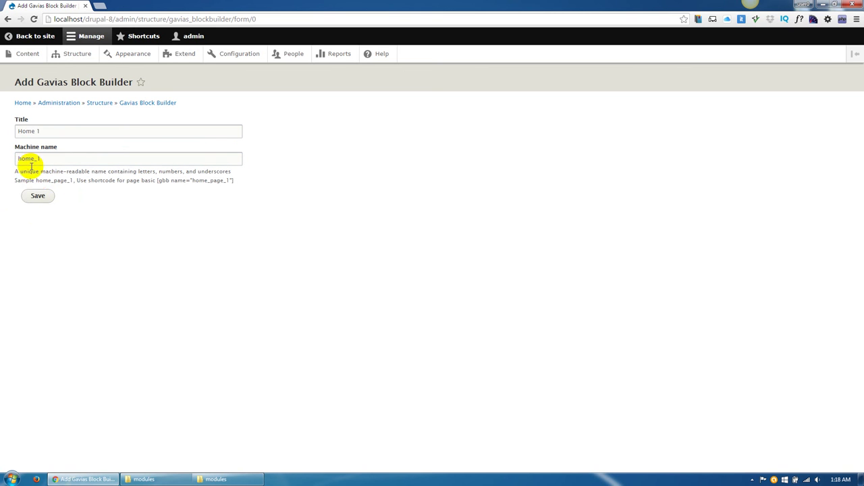
{"action": "left_click", "coordinate": [36, 196]}
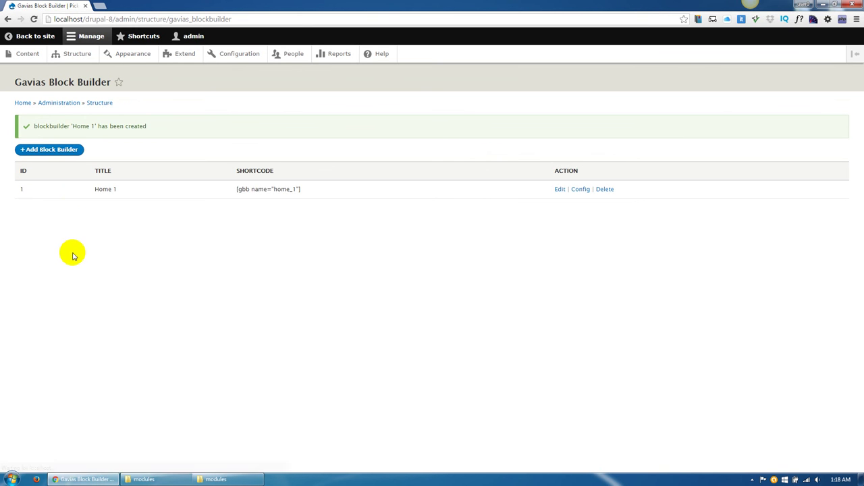
Open the Home 1 block builder for configuration, and in Windows Explorer extract files_export_blockbuilder.zip within gavias_pickor_full into its own folder.
{"action": "left_click", "coordinate": [576, 192]}
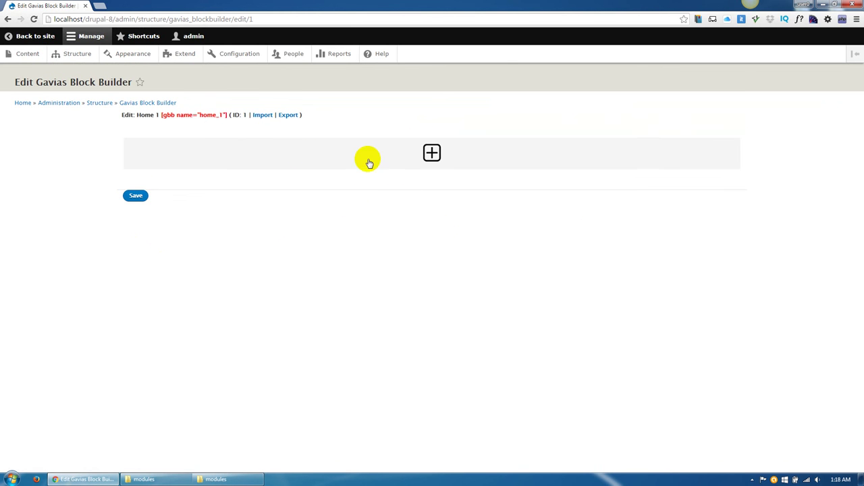
{"action": "left_click", "coordinate": [246, 480]}
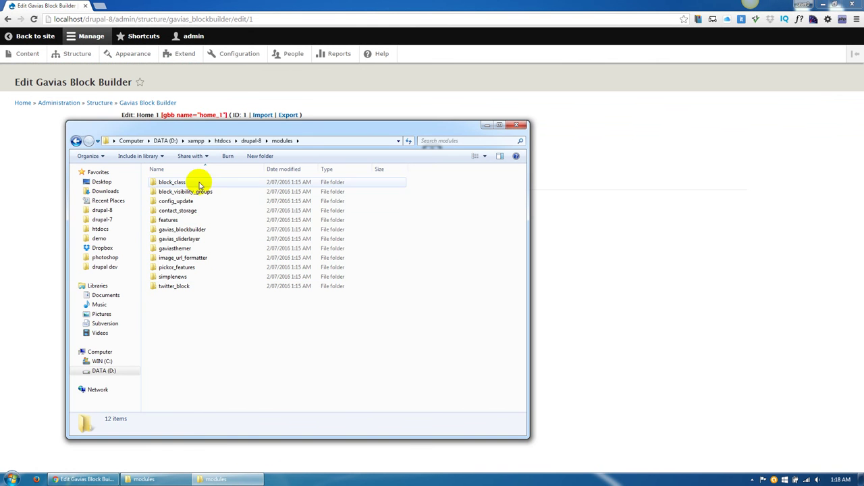
{"action": "left_click", "coordinate": [518, 126]}
{"action": "left_click", "coordinate": [161, 480]}
{"action": "left_click", "coordinate": [479, 309]}
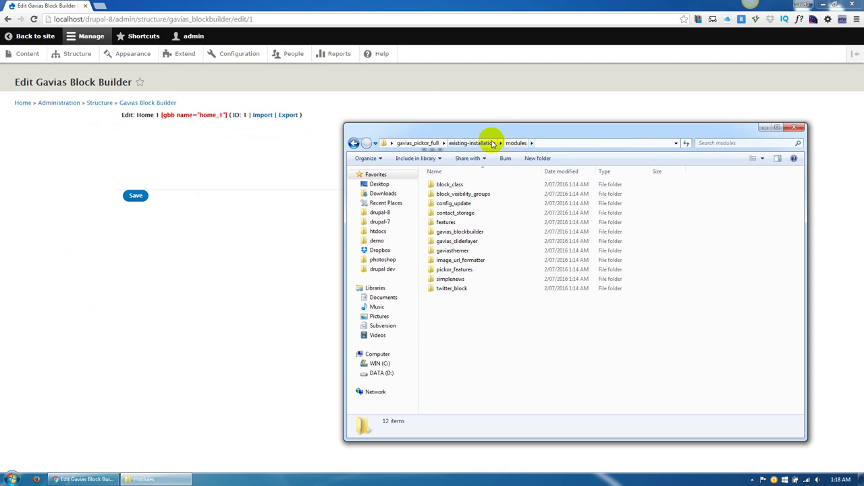
{"action": "left_click", "coordinate": [493, 144]}
{"action": "left_click", "coordinate": [420, 142]}
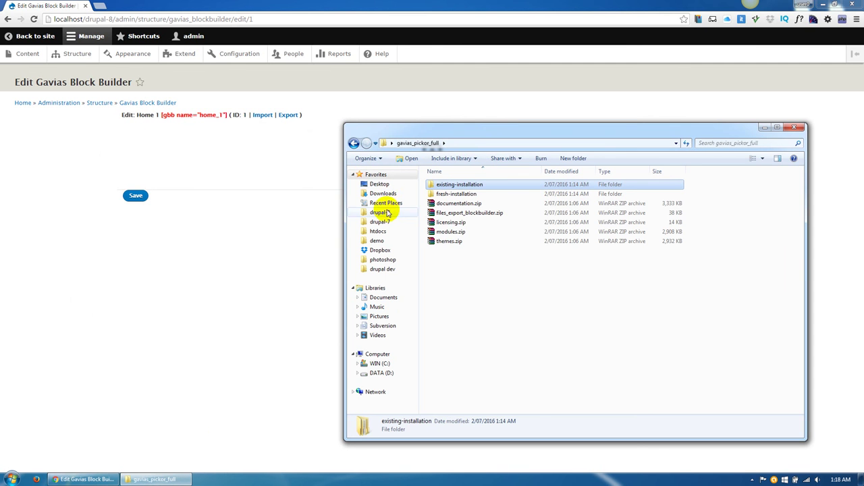
{"action": "left_click", "coordinate": [446, 213]}
{"action": "right_click", "coordinate": [454, 215]}
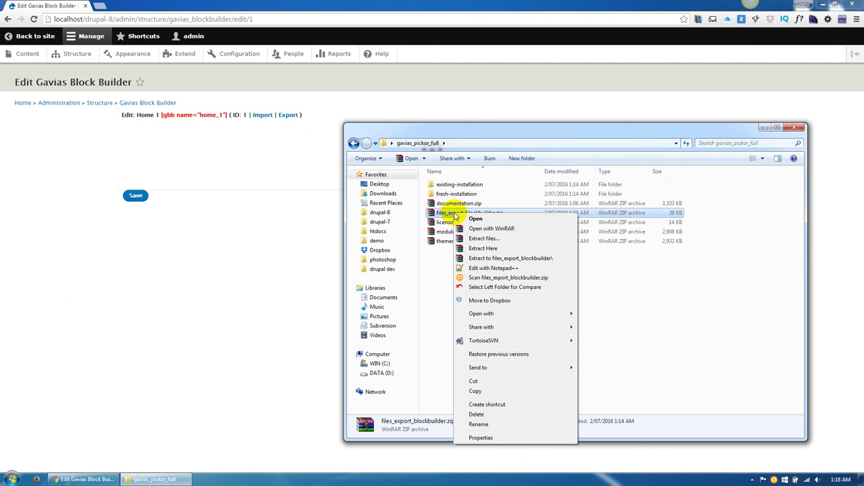
{"action": "left_click", "coordinate": [500, 260]}
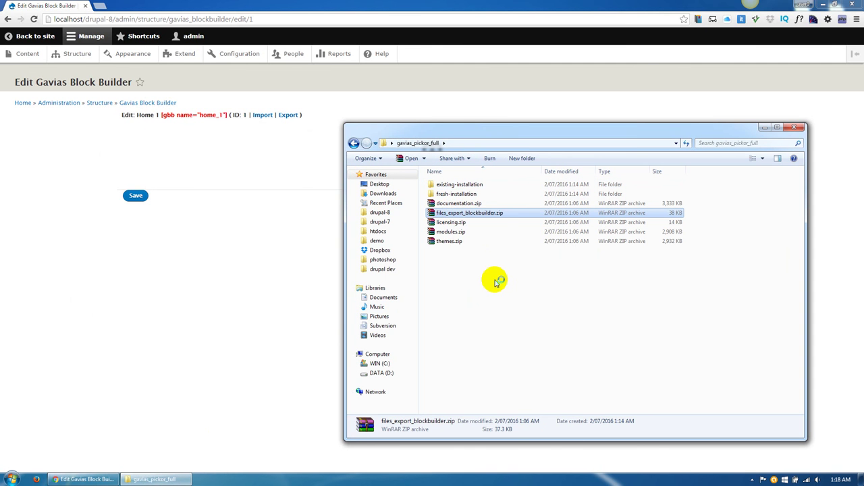
Open home-1.txt from the extracted files_export_blockbuilder folder in Notepad and copy its entire contents.
{"action": "left_click", "coordinate": [462, 195]}
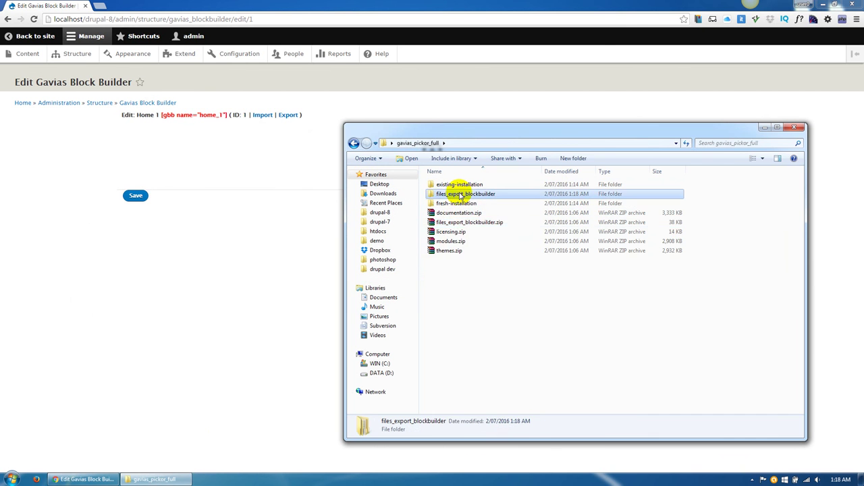
{"action": "double_click", "coordinate": [461, 193]}
{"action": "double_click", "coordinate": [459, 185]}
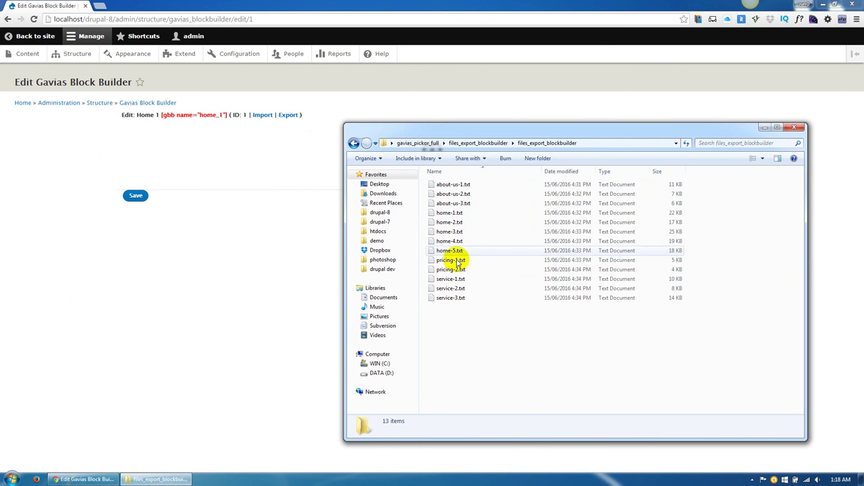
{"action": "double_click", "coordinate": [460, 212]}
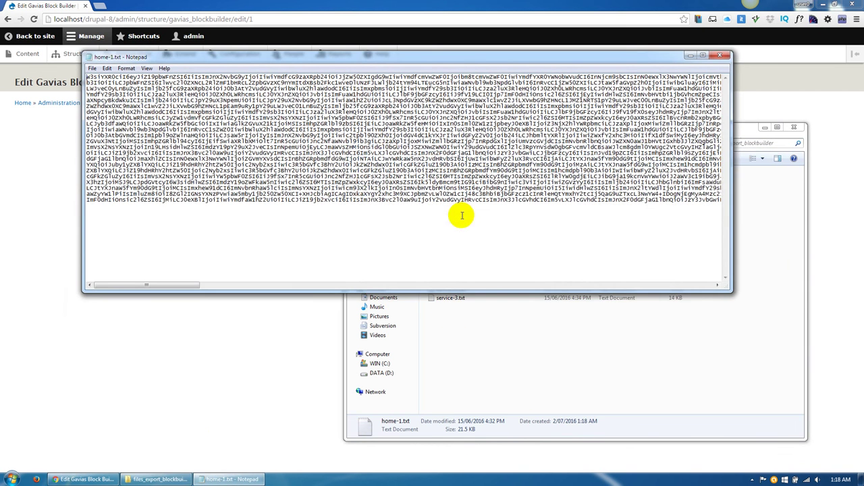
{"action": "key", "text": "ctrl+a"}
{"action": "left_click", "coordinate": [266, 349]}
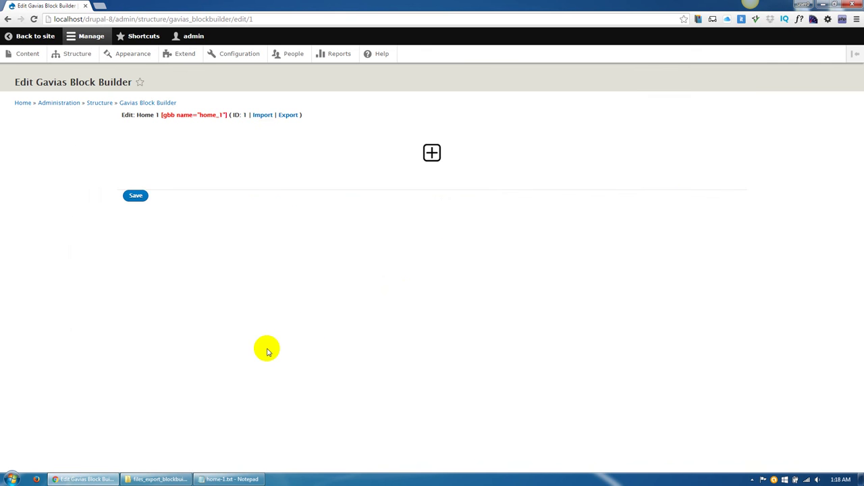
Import the copied home-1.txt code into the Home 1 block builder in the browser and save it.
{"action": "left_click", "coordinate": [266, 116]}
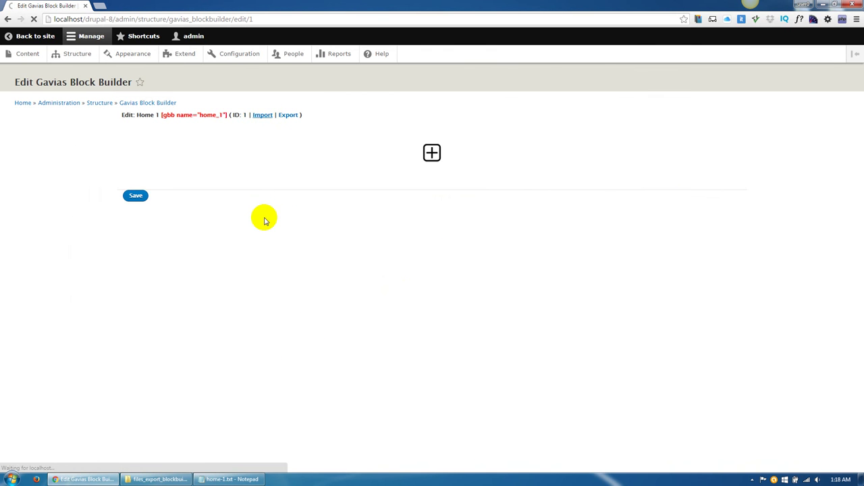
{"action": "left_click", "coordinate": [205, 149]}
{"action": "key", "text": "ctrl+v"}
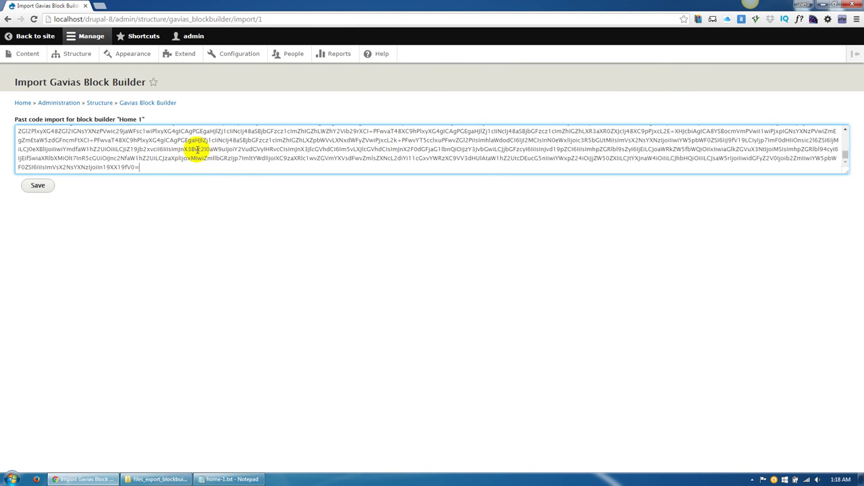
{"action": "left_click", "coordinate": [45, 186]}
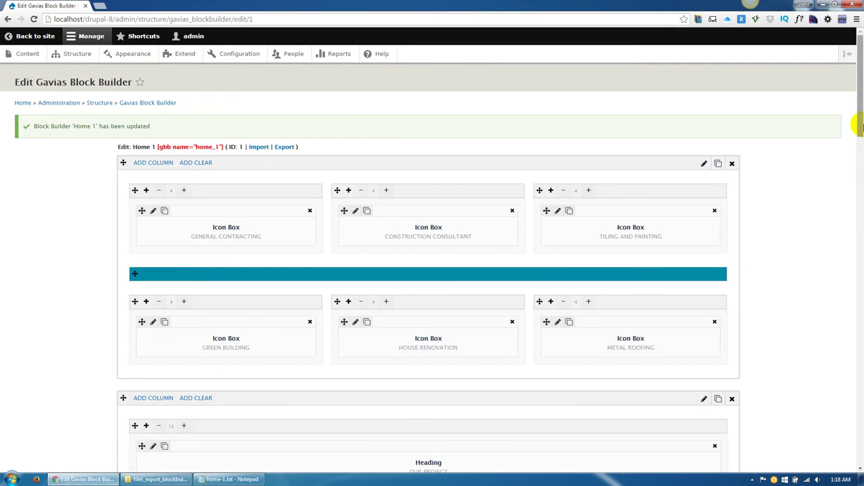
Inspect the icon image setting of the General Contracting icon box and close its settings without saving.
{"action": "mouse_move", "coordinate": [858, 126]}
{"action": "left_mouse_down"}
{"action": "mouse_move", "coordinate": [857, 447]}
{"action": "mouse_move", "coordinate": [856, 74]}
{"action": "left_mouse_up"}
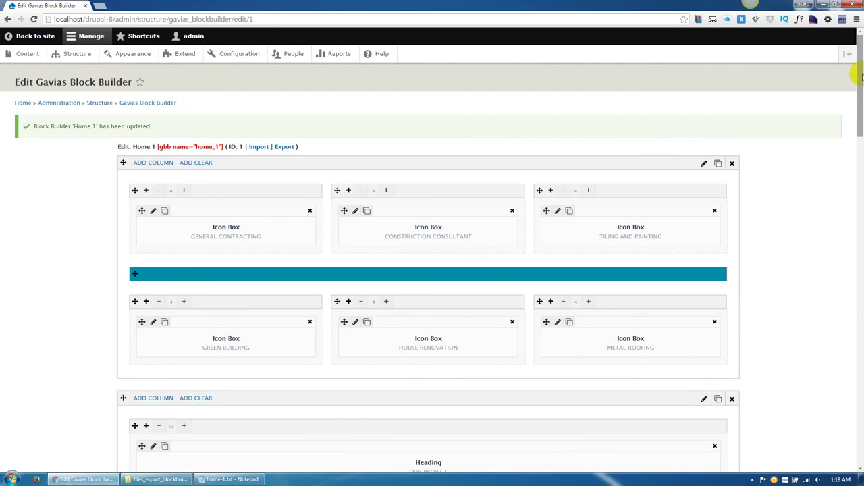
{"action": "left_click", "coordinate": [154, 212]}
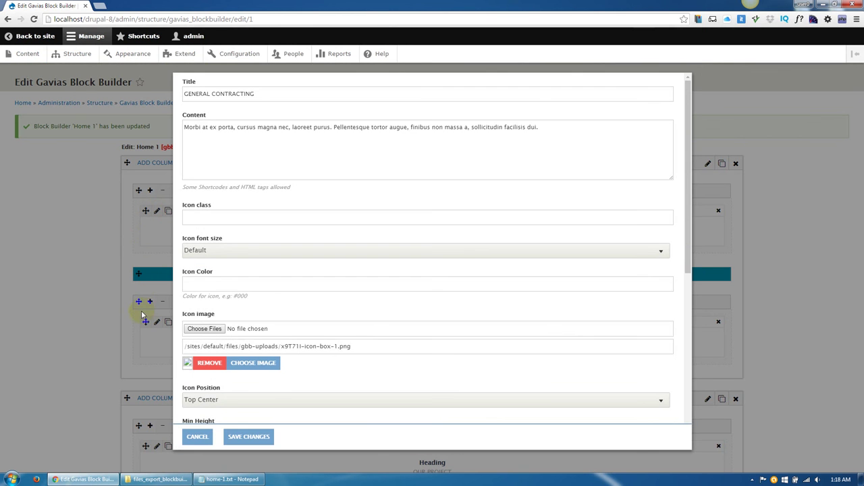
{"action": "left_click", "coordinate": [198, 437]}
In Windows Explorer, copy the gbb-uploads folder from fresh-installation/demo/sites/default/files in the gavias_pickor_full package.
{"action": "left_click", "coordinate": [169, 478]}
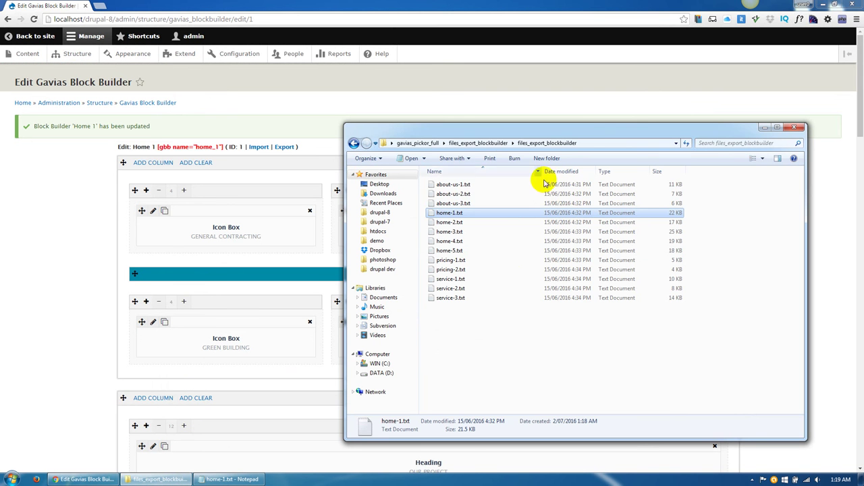
{"action": "left_click", "coordinate": [413, 143]}
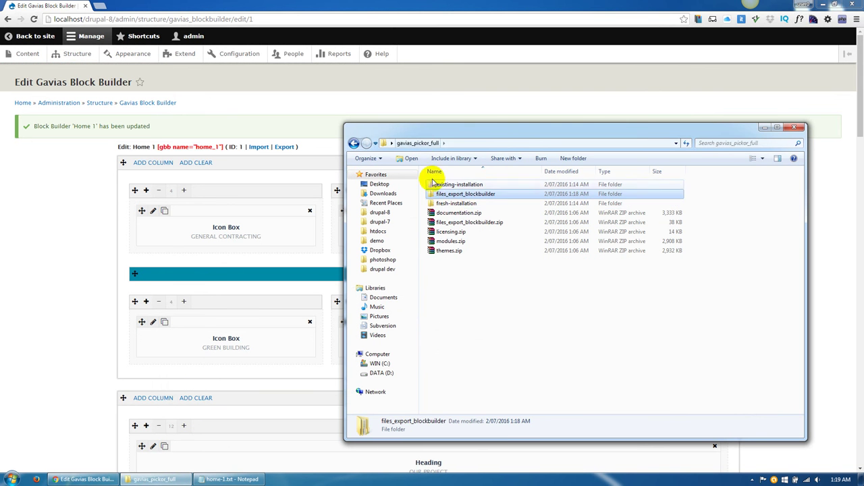
{"action": "left_click", "coordinate": [460, 203]}
{"action": "double_click", "coordinate": [460, 205]}
{"action": "left_click", "coordinate": [442, 185]}
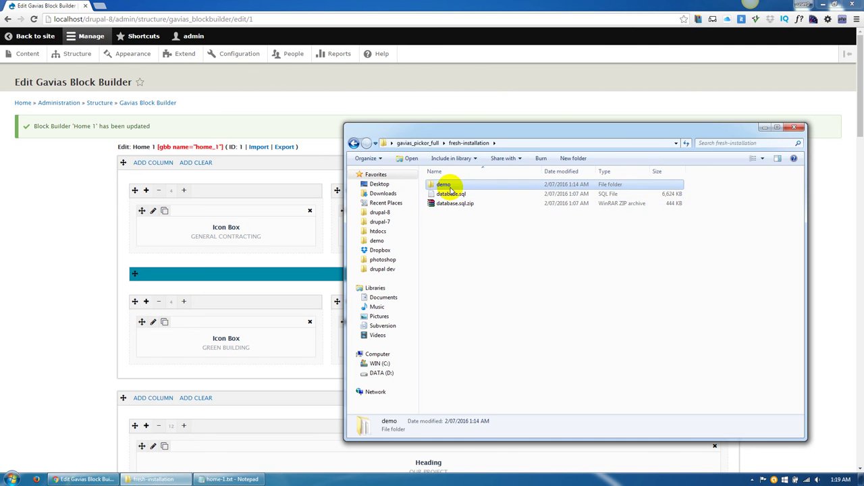
{"action": "double_click", "coordinate": [438, 185]}
{"action": "double_click", "coordinate": [443, 212]}
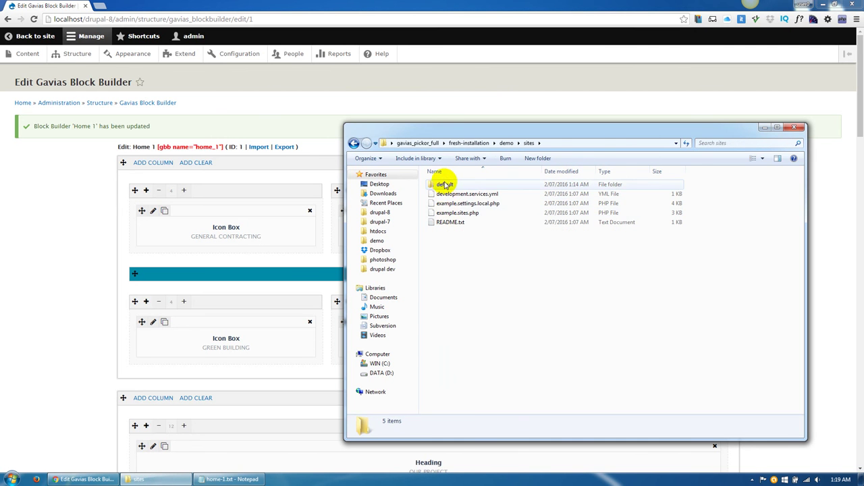
{"action": "double_click", "coordinate": [443, 184]}
{"action": "double_click", "coordinate": [445, 185]}
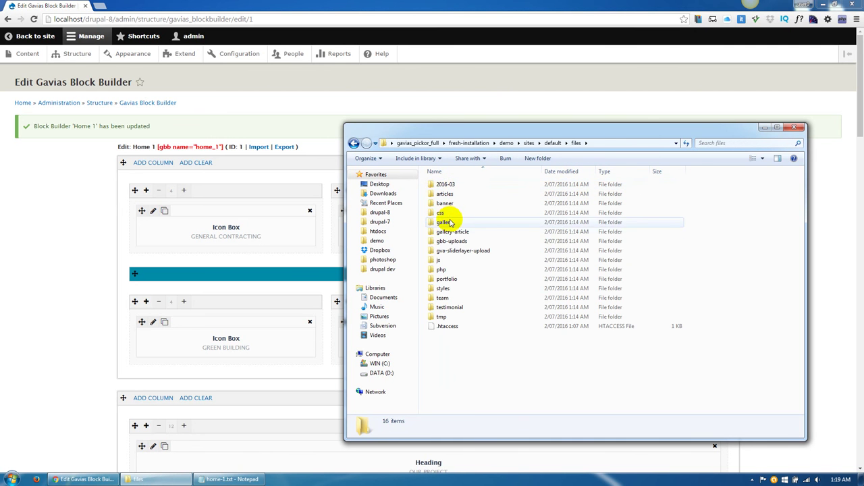
{"action": "left_click", "coordinate": [461, 244]}
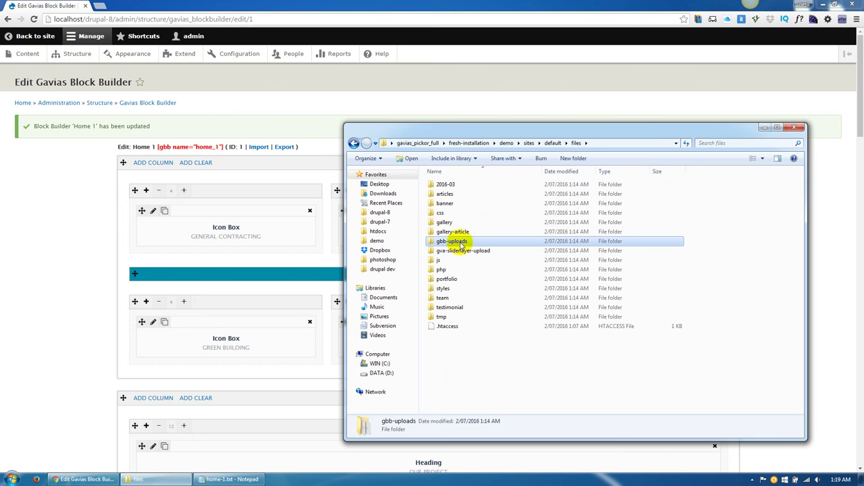
{"action": "right_click", "coordinate": [476, 241]}
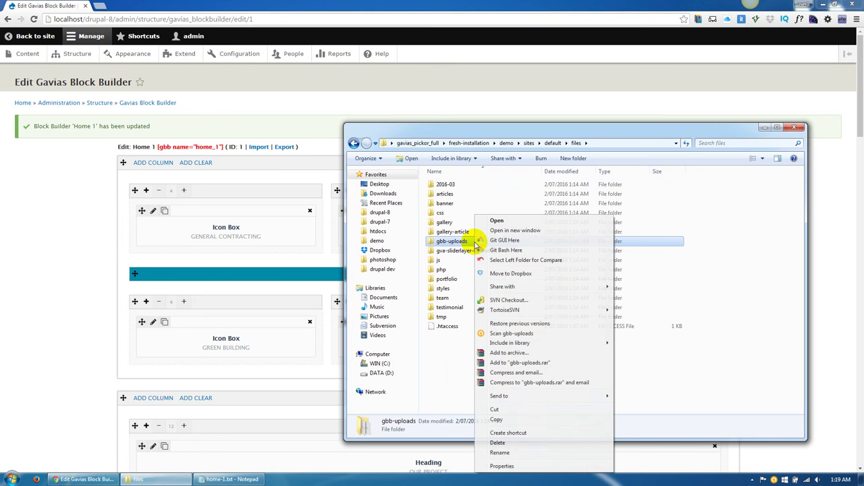
{"action": "left_click", "coordinate": [497, 420]}
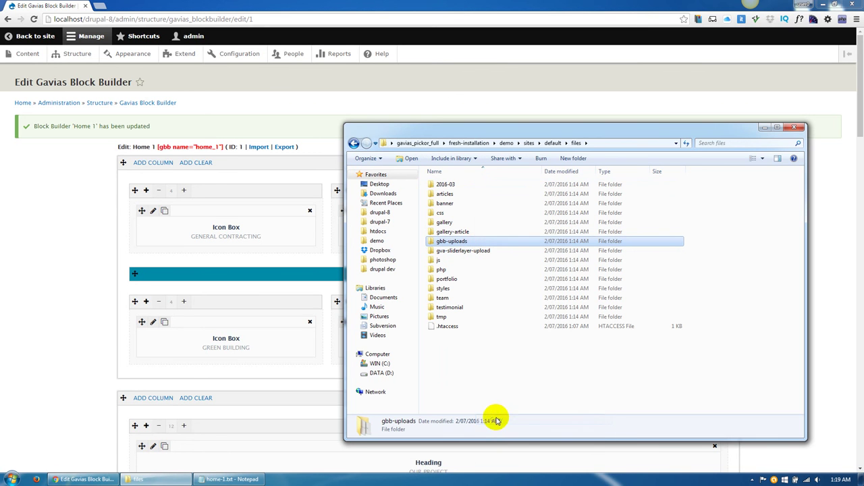
Paste the gbb-uploads folder into the local site's xampp/htdocs/drupal-8/sites/default/files directory.
{"action": "left_click", "coordinate": [9, 477]}
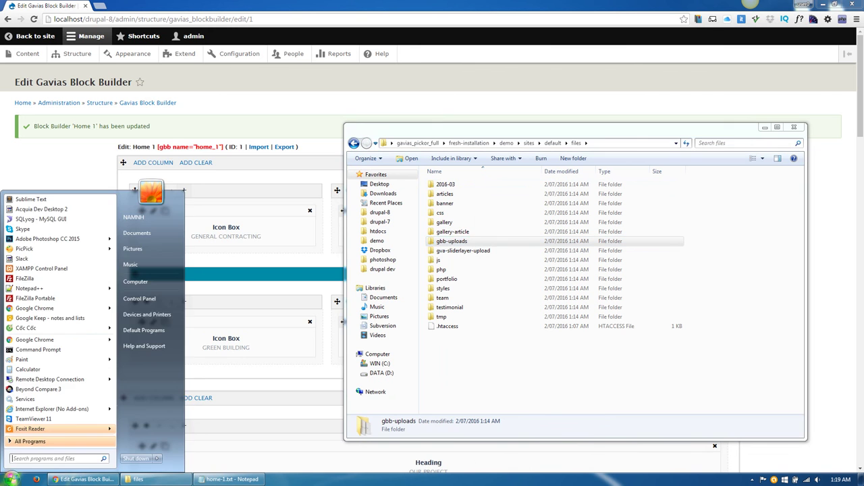
{"action": "left_click", "coordinate": [139, 282]}
{"action": "left_click", "coordinate": [103, 211]}
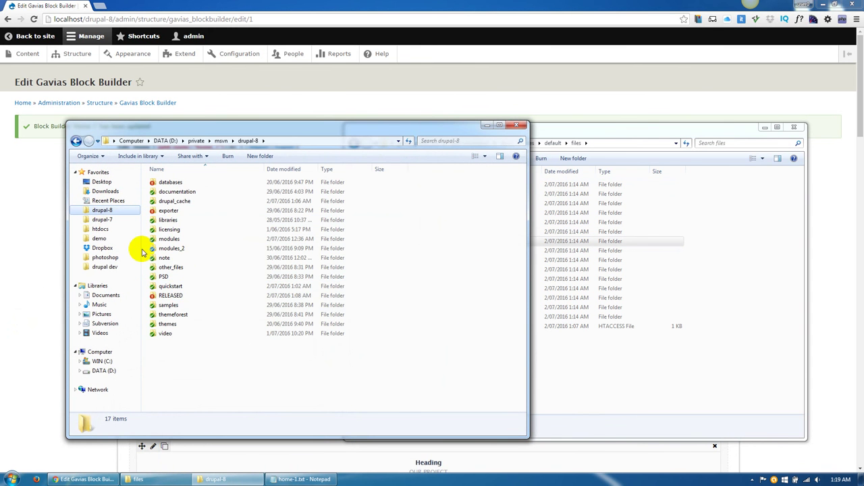
{"action": "left_click", "coordinate": [108, 229]}
{"action": "double_click", "coordinate": [170, 200]}
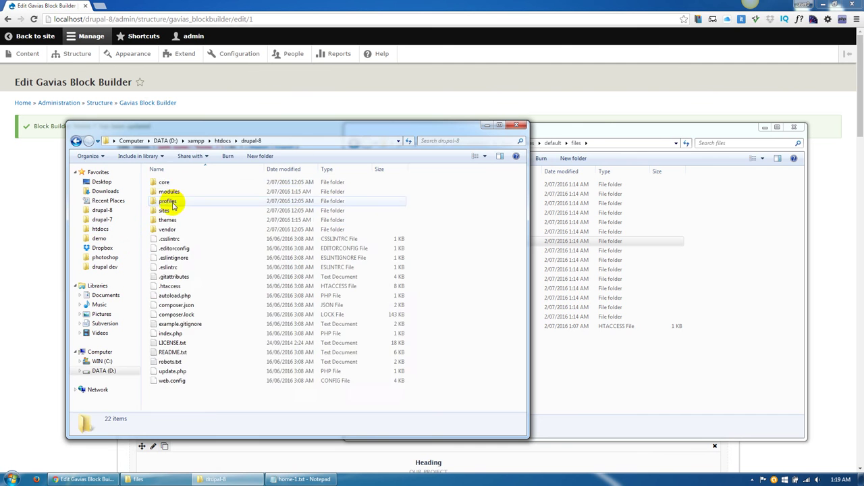
{"action": "double_click", "coordinate": [165, 211]}
{"action": "double_click", "coordinate": [166, 182]}
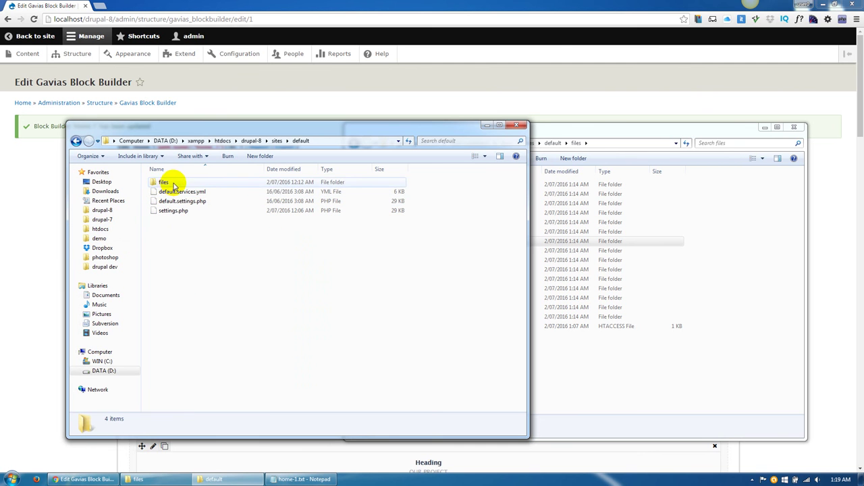
{"action": "double_click", "coordinate": [172, 183]}
{"action": "right_click", "coordinate": [184, 263]}
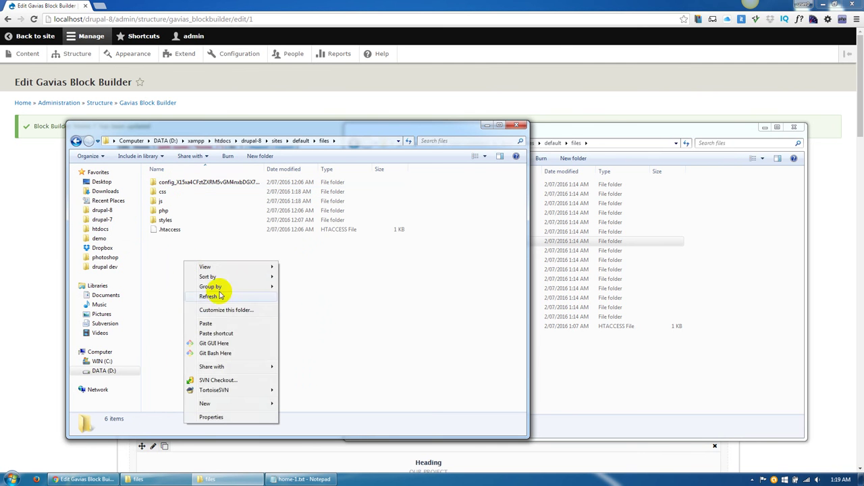
{"action": "left_click", "coordinate": [220, 323]}
Reload the Home 1 builder page in the browser and check the General Contracting and Construction Consultant icon images and the builder's shortcode.
{"action": "left_click", "coordinate": [2, 270]}
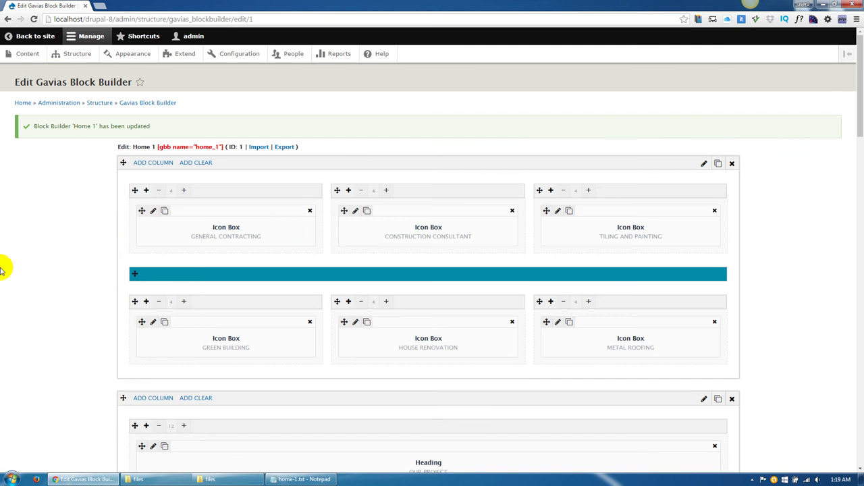
{"action": "left_click", "coordinate": [33, 19]}
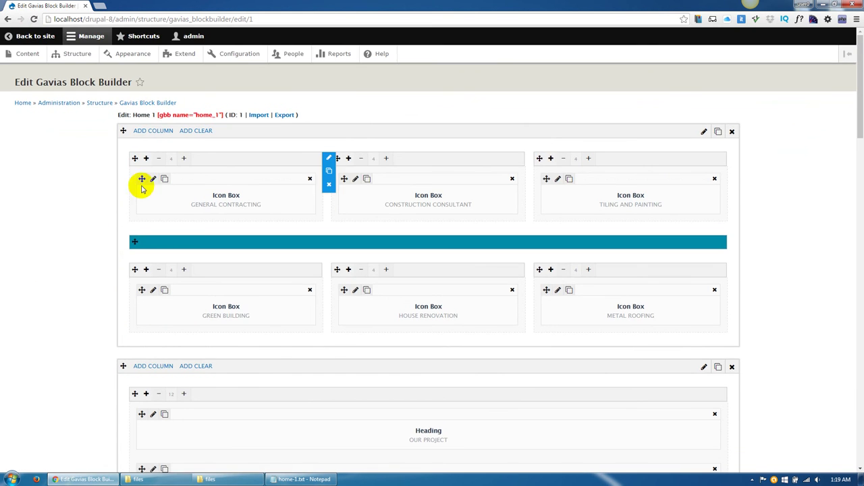
{"action": "left_click", "coordinate": [155, 179]}
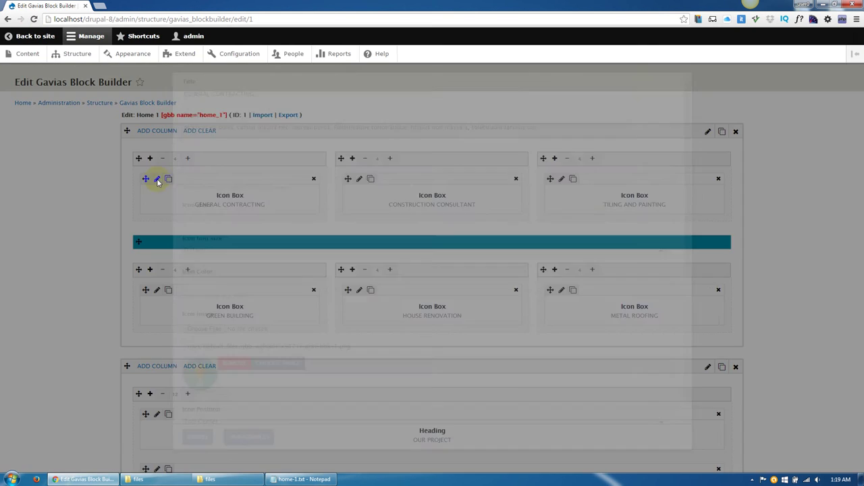
{"action": "left_click", "coordinate": [197, 436]}
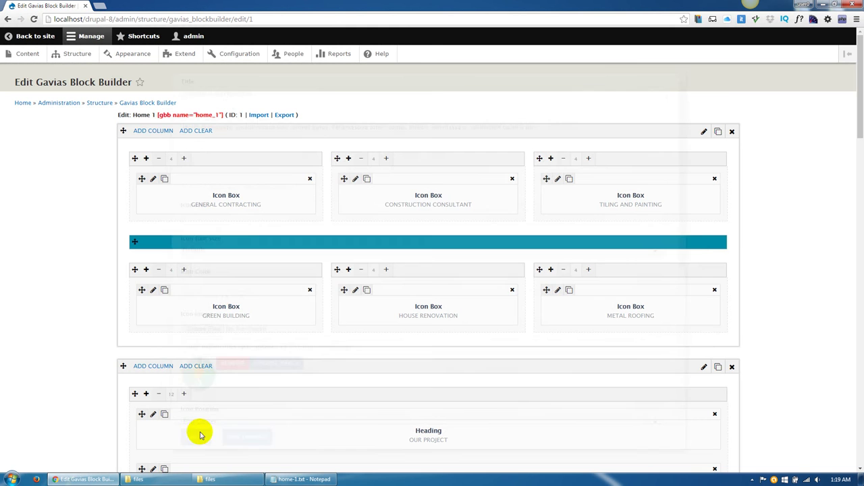
{"action": "left_click", "coordinate": [358, 180]}
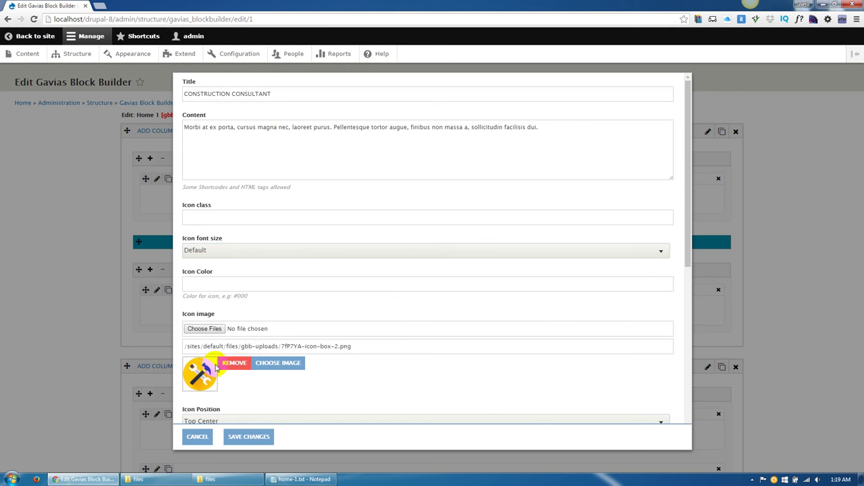
{"action": "left_click", "coordinate": [197, 437]}
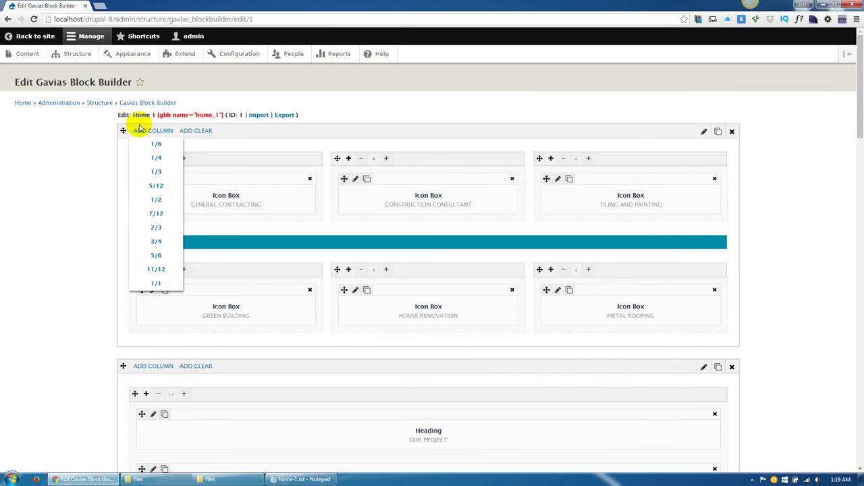
{"action": "left_click_drag", "start_coordinate": [157, 115], "coordinate": [223, 115]}
{"action": "left_click", "coordinate": [80, 154]}
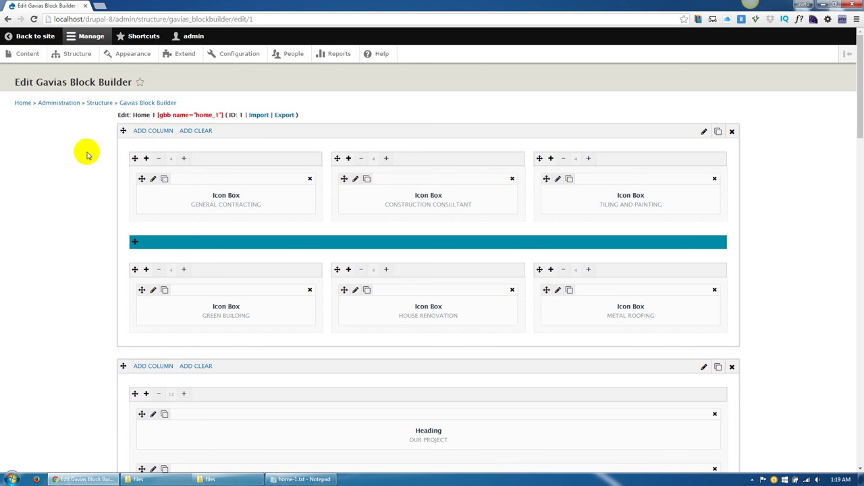
Open the Gavias Block Builder list and check the shortcode of the Home 1 block builder.
{"action": "left_click", "coordinate": [144, 104]}
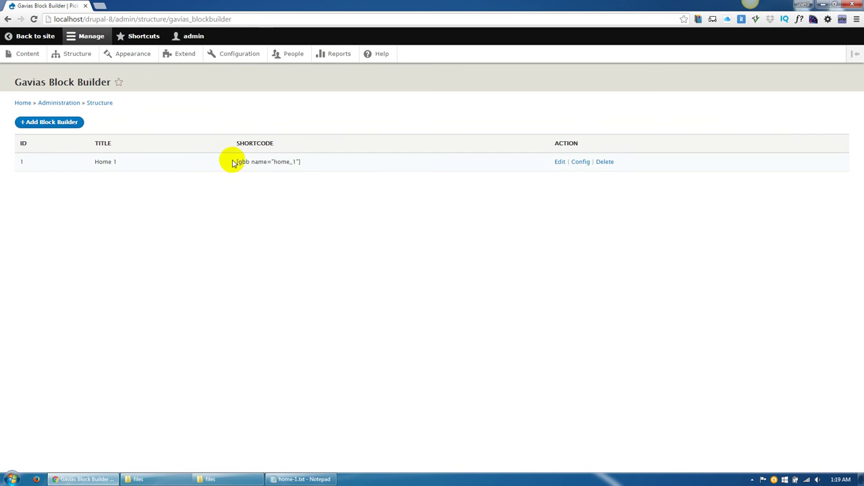
{"action": "left_click_drag", "start_coordinate": [233, 162], "coordinate": [308, 160]}
{"action": "left_click", "coordinate": [289, 217]}
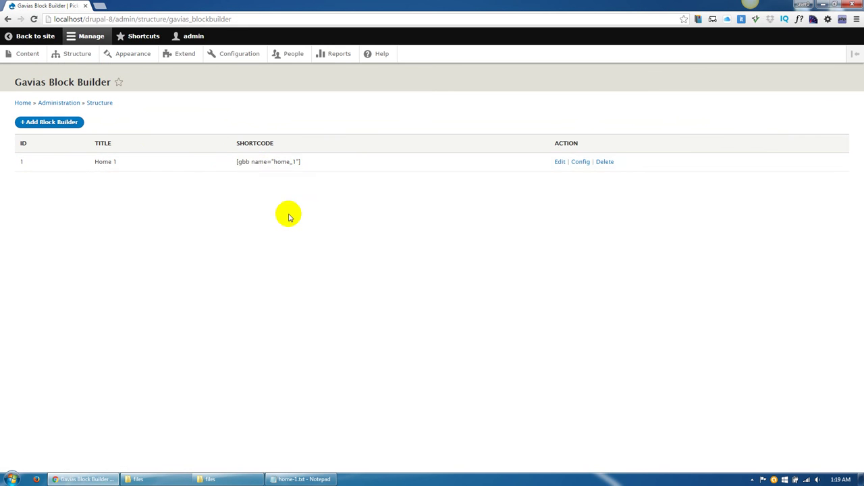
{"action": "middle_click", "coordinate": [24, 58]}
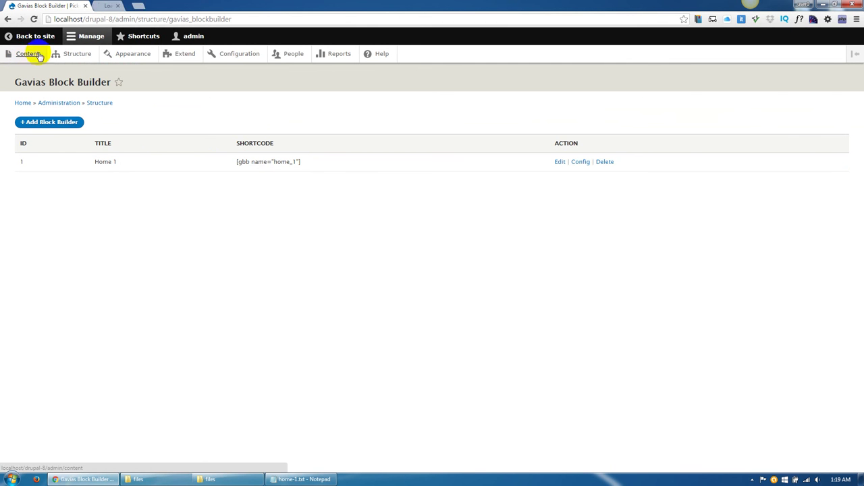
{"action": "left_click", "coordinate": [132, 6]}
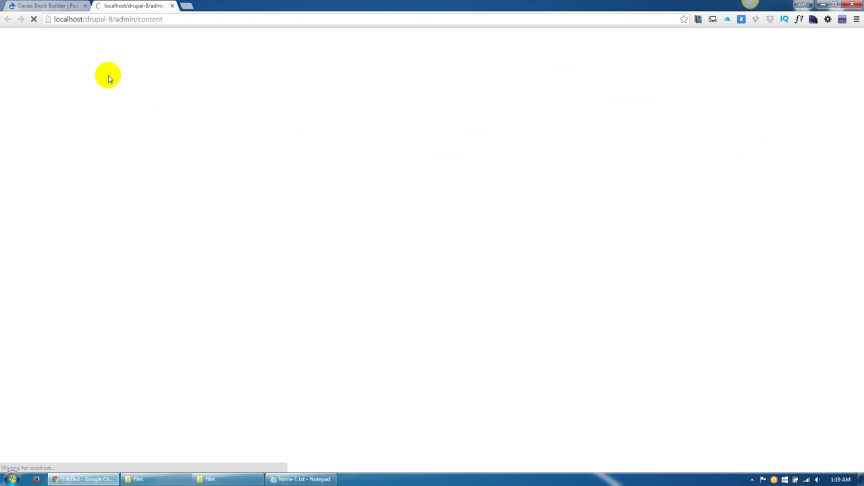
{"action": "left_click", "coordinate": [49, 149]}
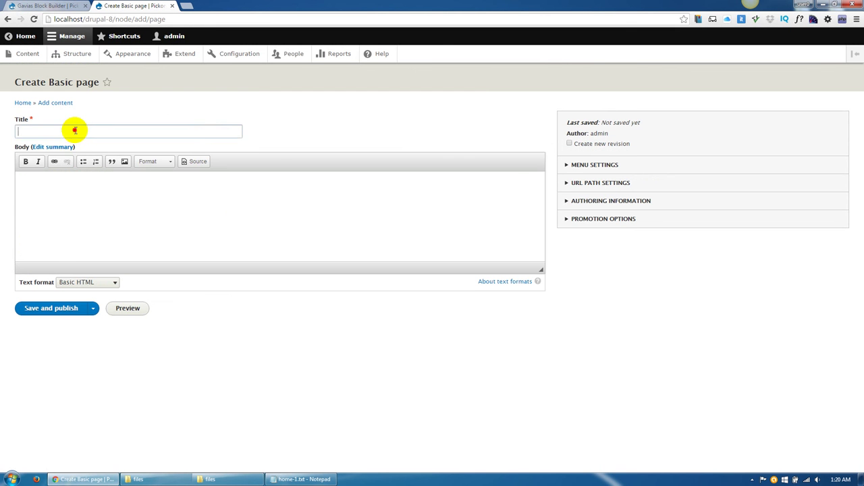
{"action": "left_click", "coordinate": [75, 130]}
{"action": "type", "text": "Home 1"}
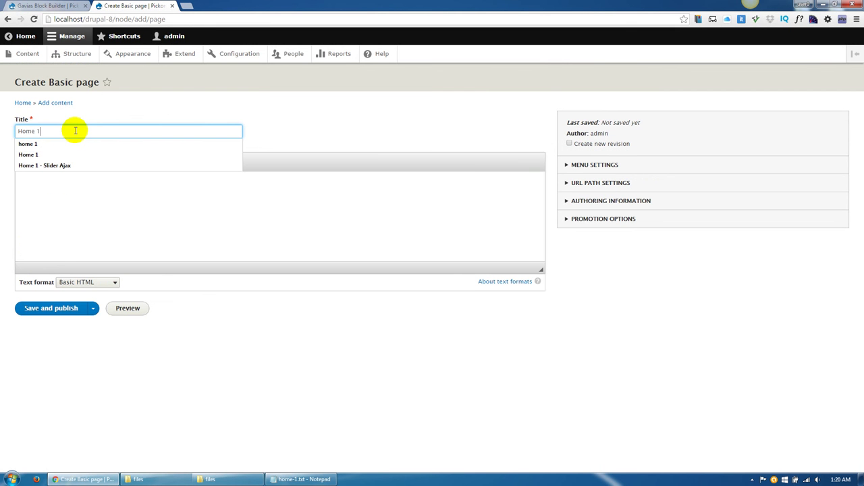
{"action": "left_click", "coordinate": [311, 116]}
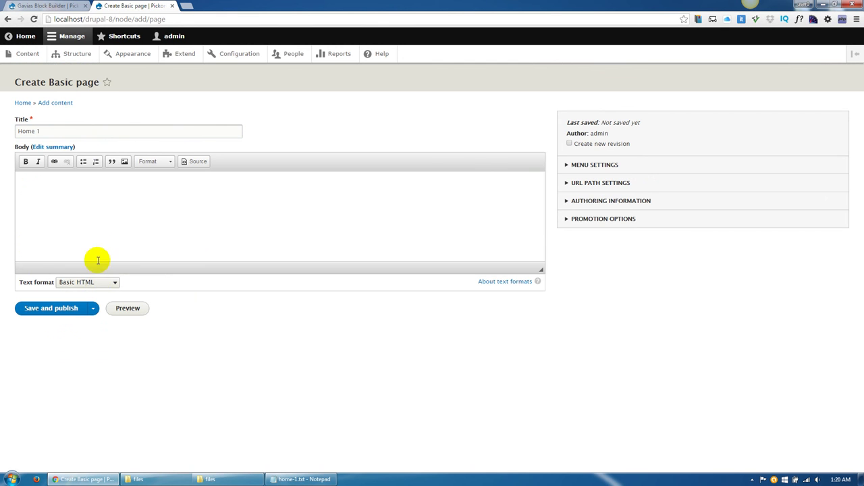
{"action": "left_click", "coordinate": [579, 221]}
{"action": "left_click", "coordinate": [589, 203]}
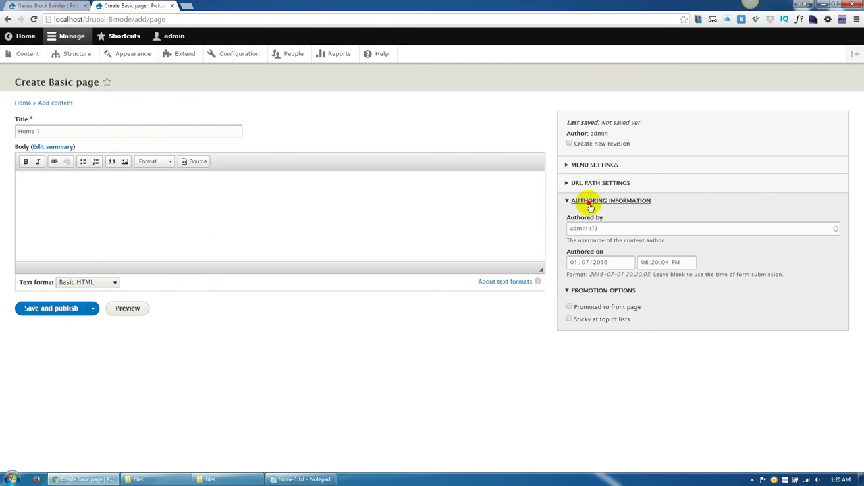
{"action": "left_click", "coordinate": [589, 203]}
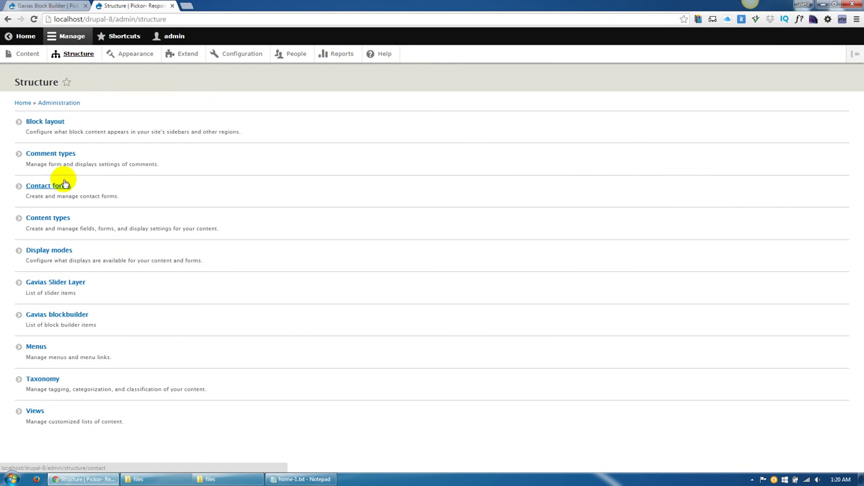
Open the Basic page content type's fields and examine the machine names of the Layout and Shortcode content fields.
{"action": "left_click", "coordinate": [55, 218]}
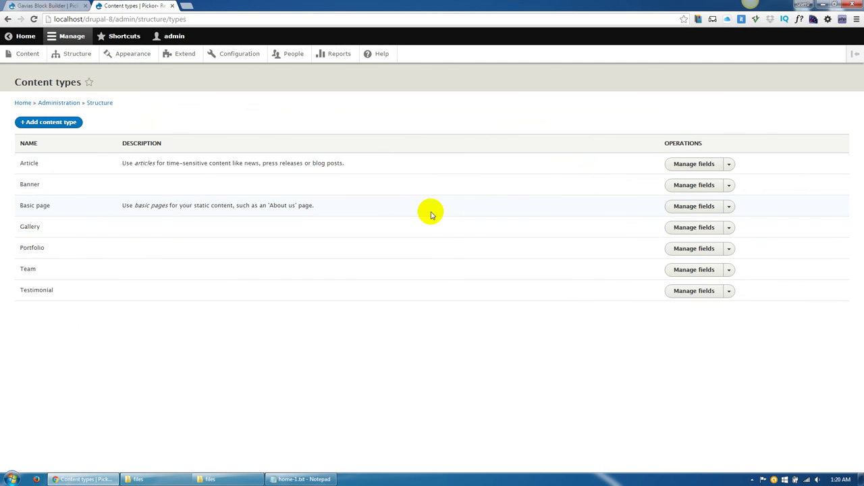
{"action": "left_click", "coordinate": [690, 206]}
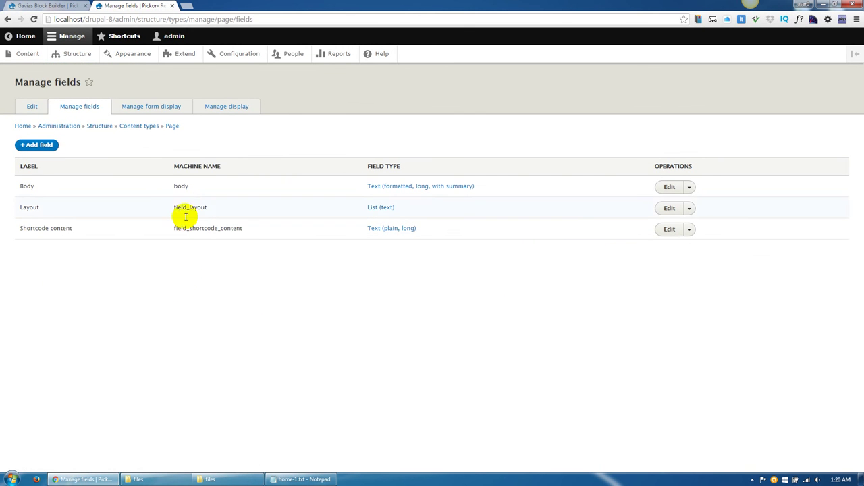
{"action": "double_click", "coordinate": [177, 207]}
{"action": "left_click_drag", "start_coordinate": [168, 227], "coordinate": [219, 264]}
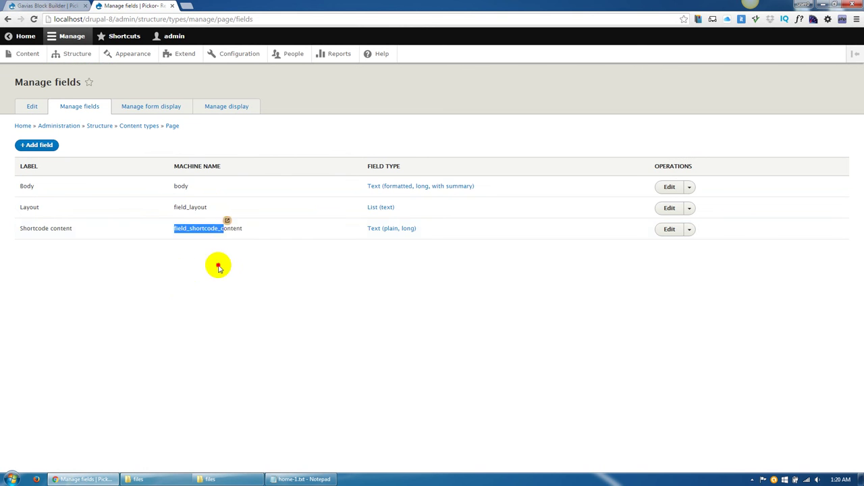
{"action": "left_click", "coordinate": [250, 257]}
Enable the Shortcode content and Layout fields below Body in the Basic page's form display and save the settings.
{"action": "left_click", "coordinate": [143, 108]}
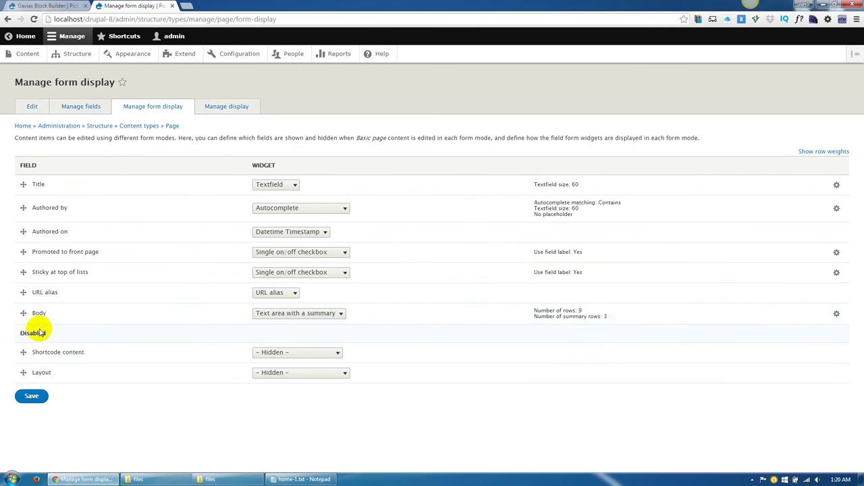
{"action": "left_click_drag", "start_coordinate": [25, 352], "coordinate": [29, 335]}
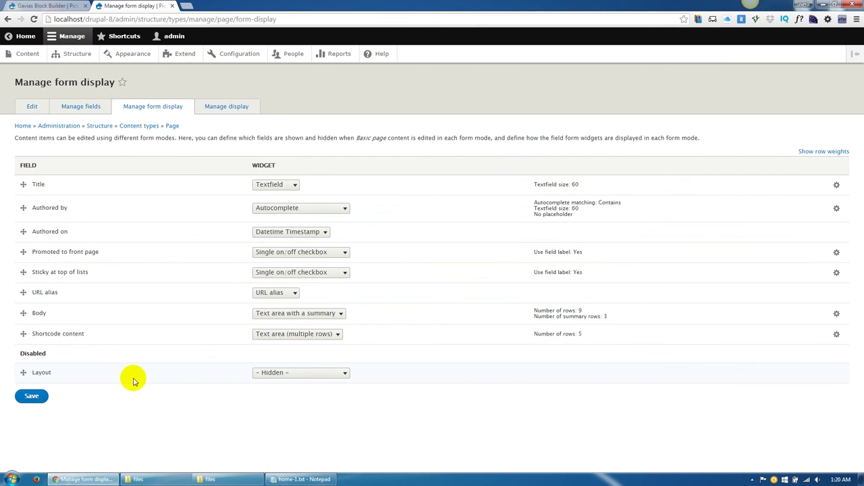
{"action": "left_click_drag", "start_coordinate": [25, 372], "coordinate": [28, 355]}
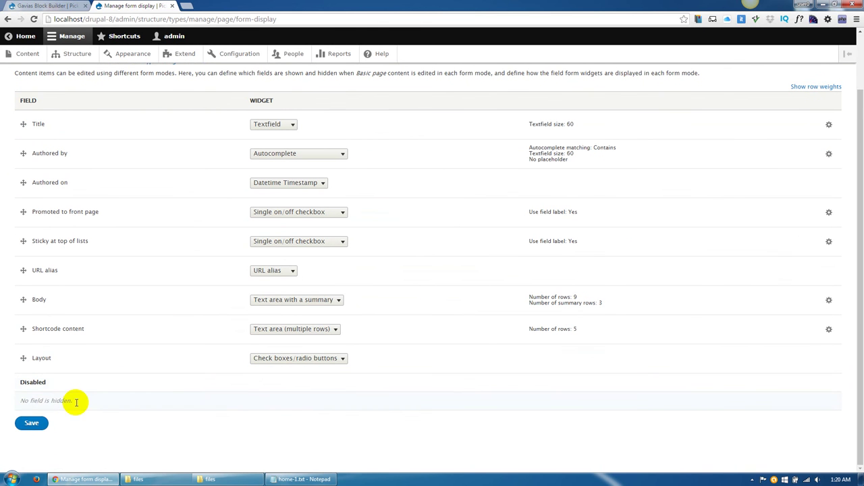
{"action": "left_click", "coordinate": [31, 423]}
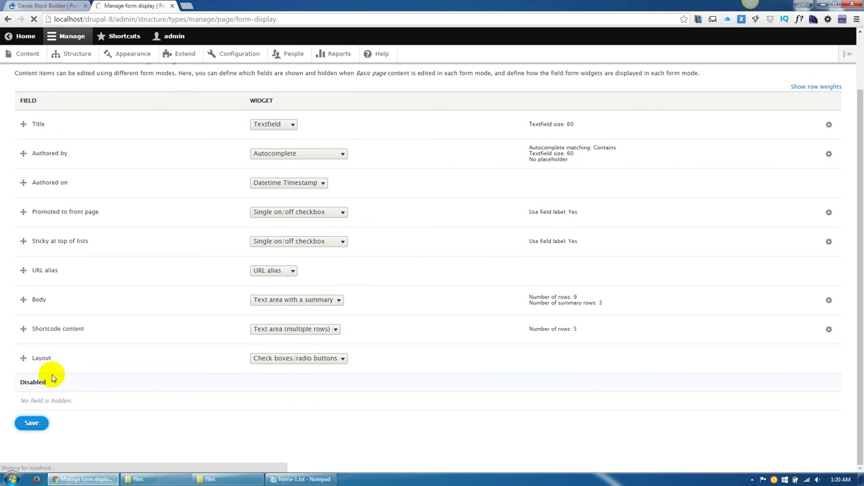
{"action": "scroll", "coordinate": [50, 385], "scroll_direction": "down", "scroll_amount": 1}
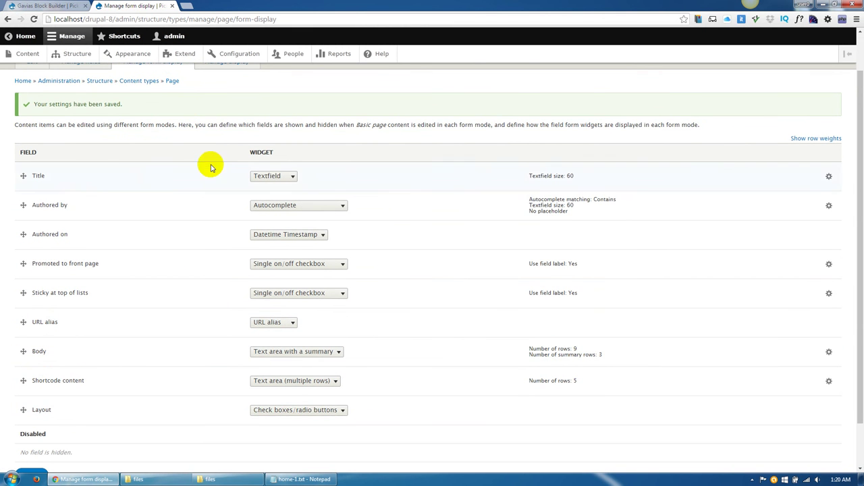
{"action": "scroll", "coordinate": [243, 291], "scroll_direction": "up", "scroll_amount": 1}
Review the Basic page's display settings and the Layout field's allowed values and default value options.
{"action": "left_click", "coordinate": [226, 107]}
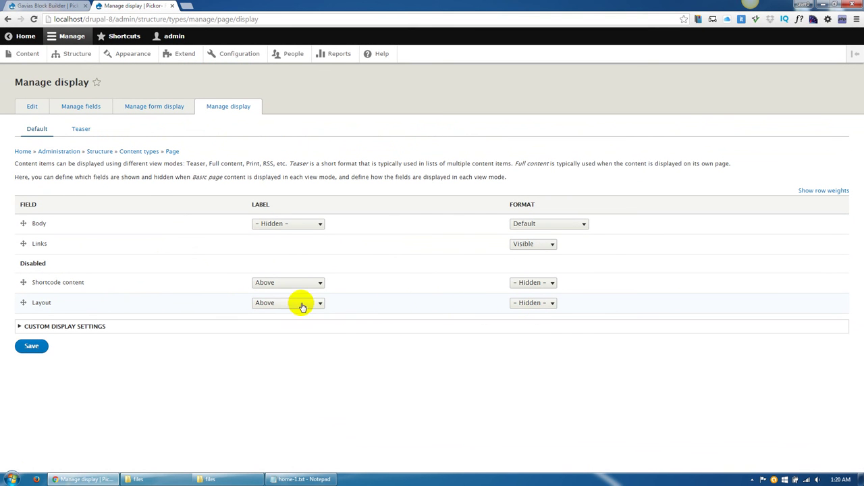
{"action": "left_click", "coordinate": [91, 111]}
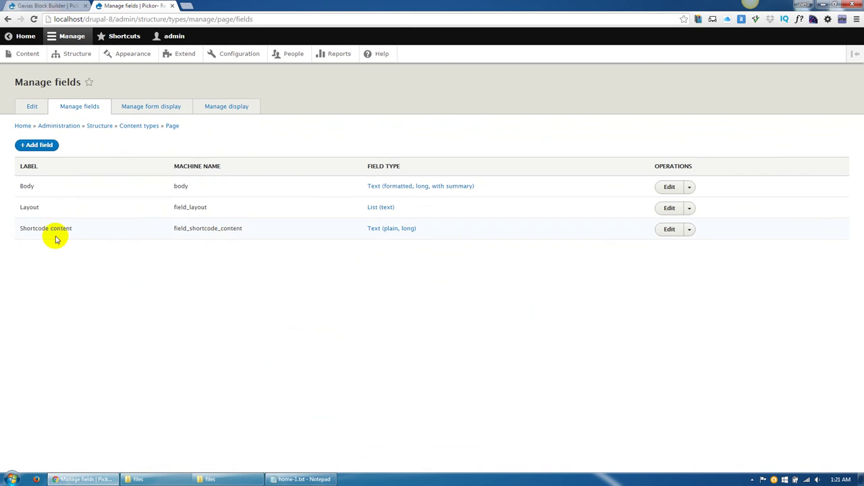
{"action": "left_click", "coordinate": [669, 210]}
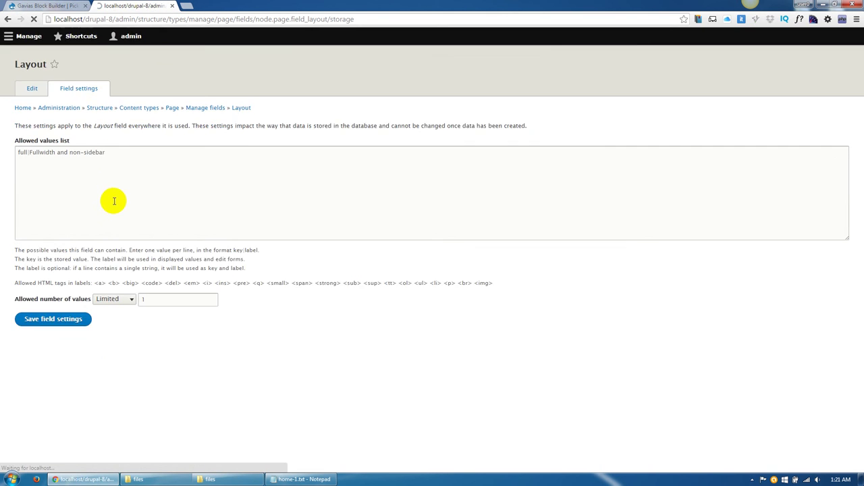
{"action": "left_click_drag", "start_coordinate": [115, 170], "coordinate": [11, 172]}
{"action": "left_click", "coordinate": [79, 195]}
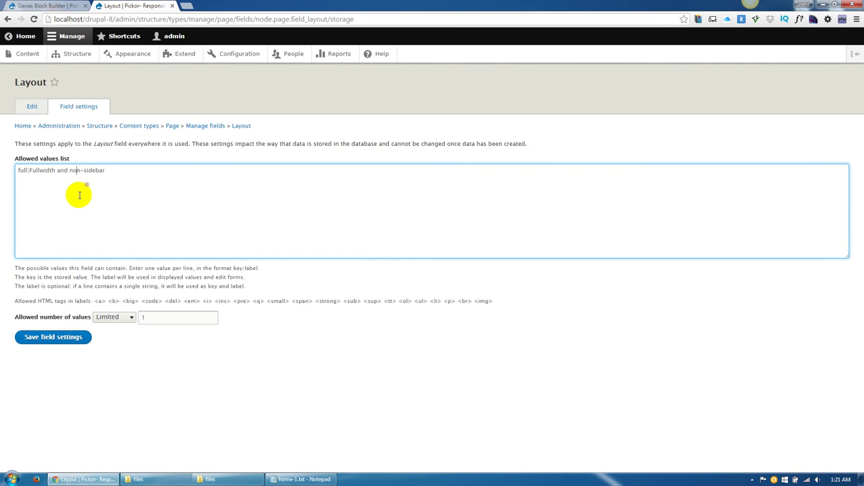
{"action": "left_click", "coordinate": [32, 109]}
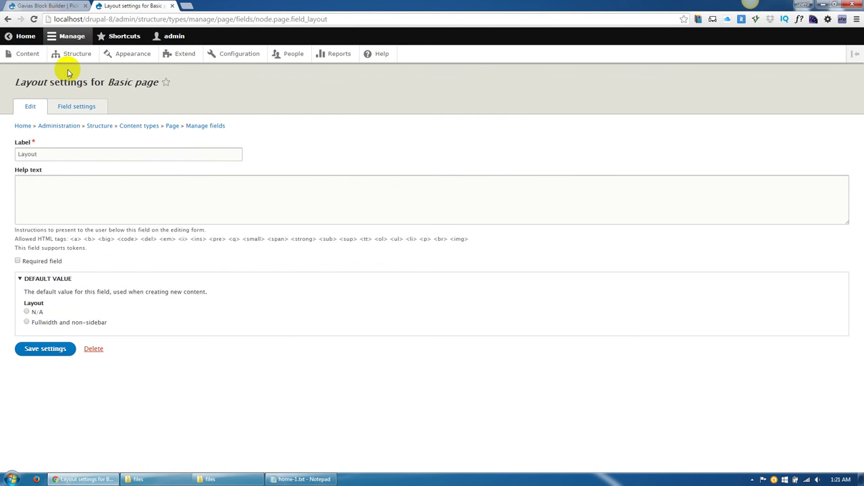
Start new Basic page content, title it Home 1 and leave its body empty.
{"action": "left_click", "coordinate": [34, 55]}
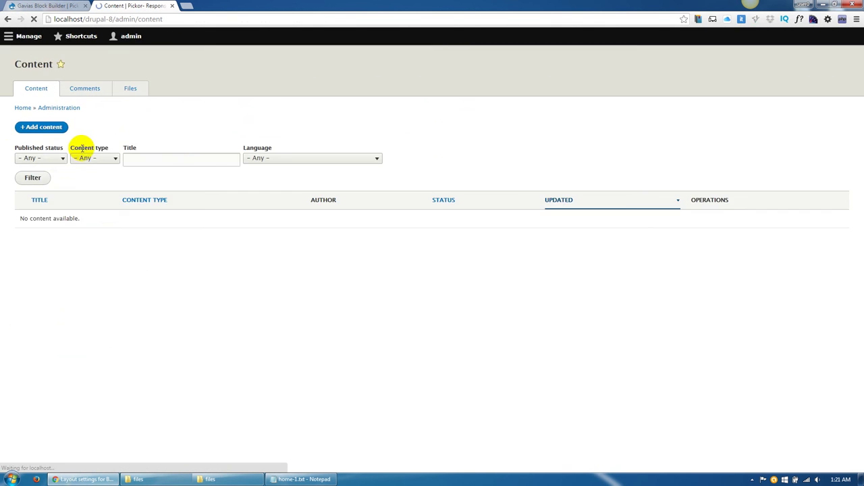
{"action": "left_click", "coordinate": [46, 145]}
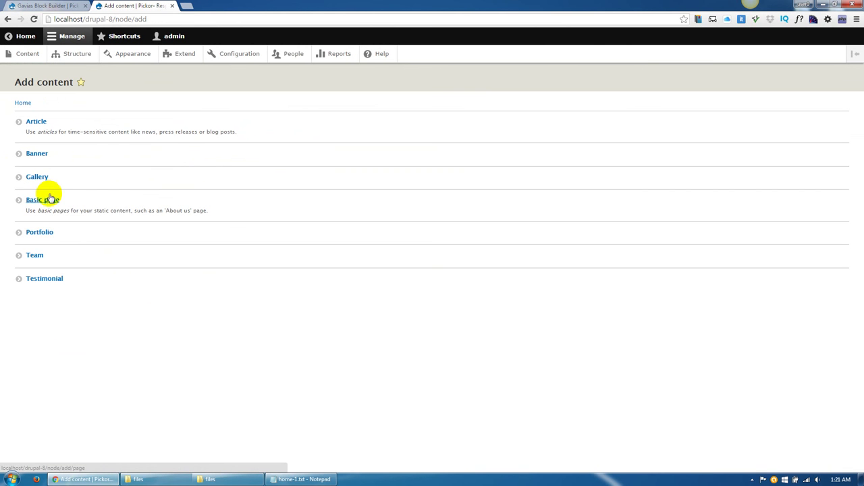
{"action": "left_click", "coordinate": [58, 201]}
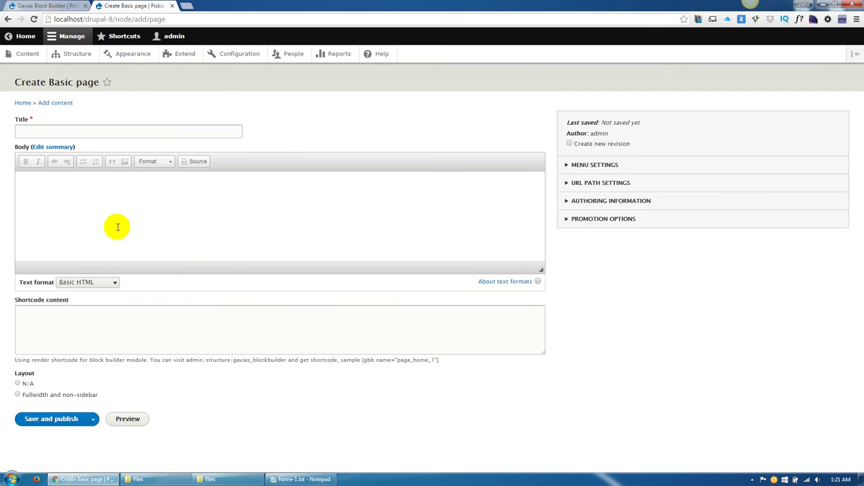
{"action": "left_click", "coordinate": [91, 132]}
{"action": "type", "text": "Hom"}
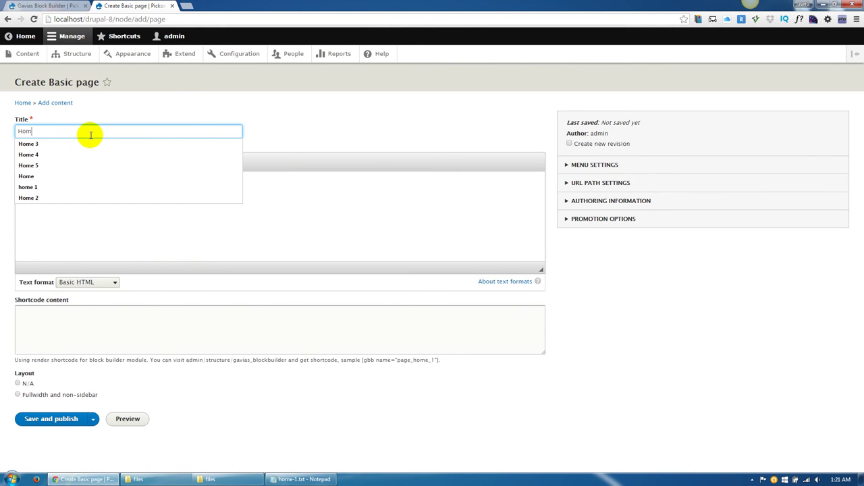
{"action": "type", "text": "e 1"}
{"action": "left_click", "coordinate": [90, 194]}
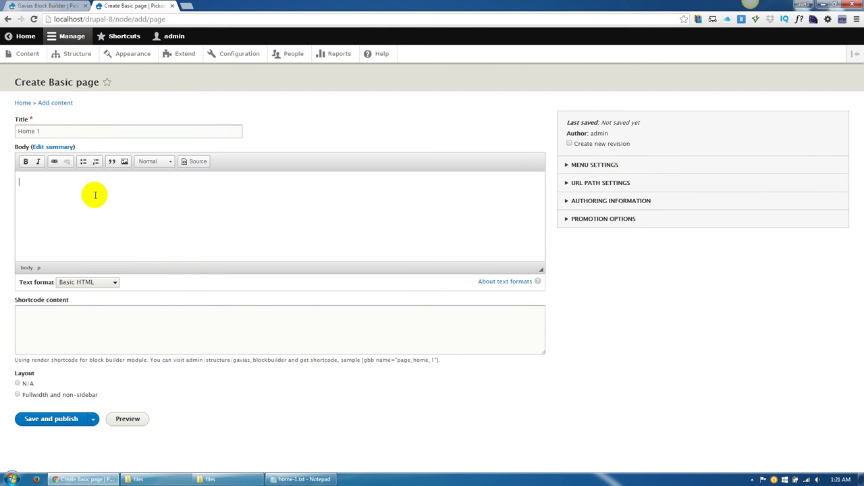
Copy the shortcode [gbb name="home_1"] from the Gavias Block Builder list into the new page's Shortcode content.
{"action": "left_click", "coordinate": [68, 318]}
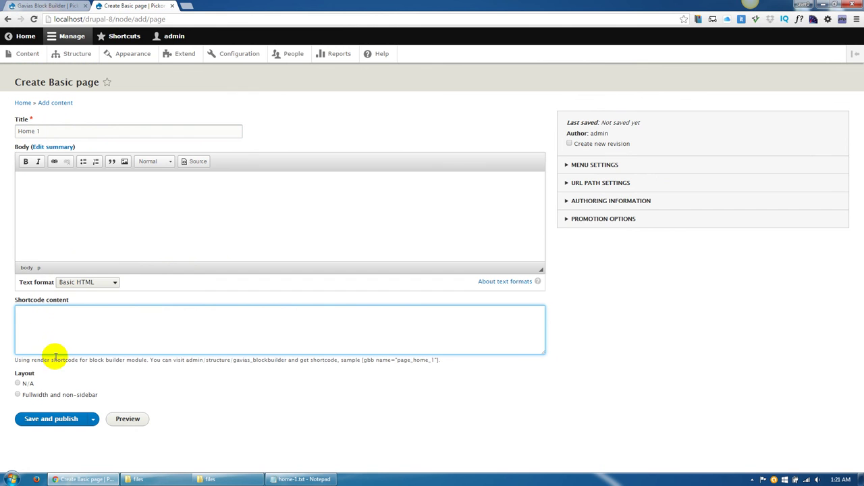
{"action": "left_click", "coordinate": [30, 6]}
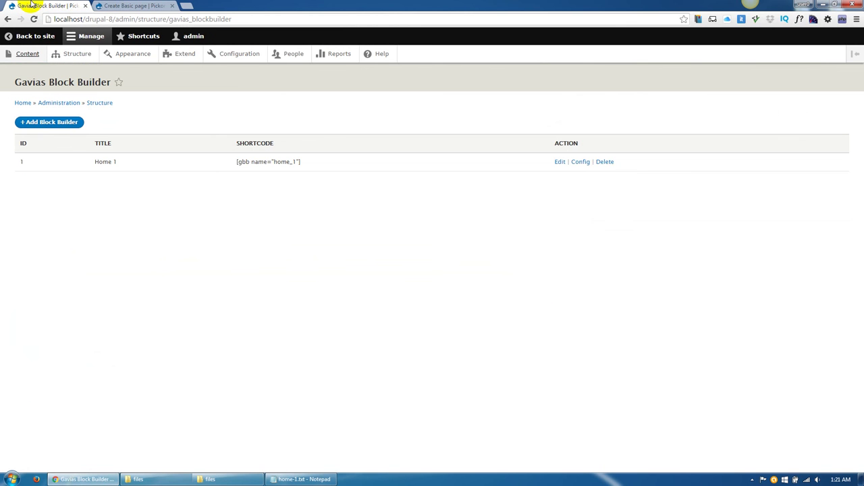
{"action": "left_click_drag", "start_coordinate": [237, 163], "coordinate": [315, 158]}
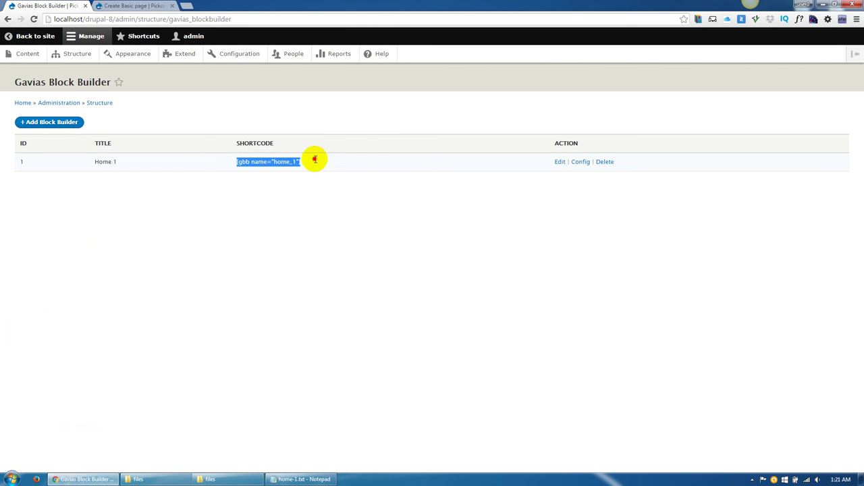
{"action": "left_click", "coordinate": [150, 6]}
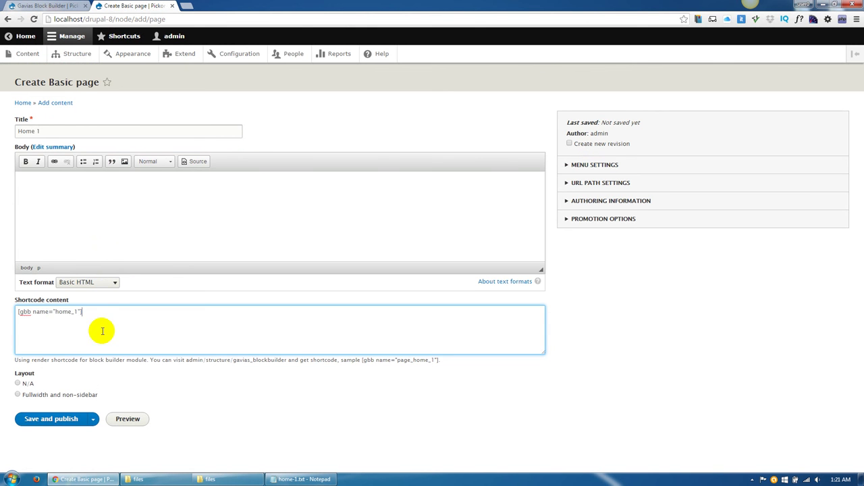
{"action": "left_click_drag", "start_coordinate": [111, 322], "coordinate": [6, 315]}
{"action": "left_click", "coordinate": [79, 329]}
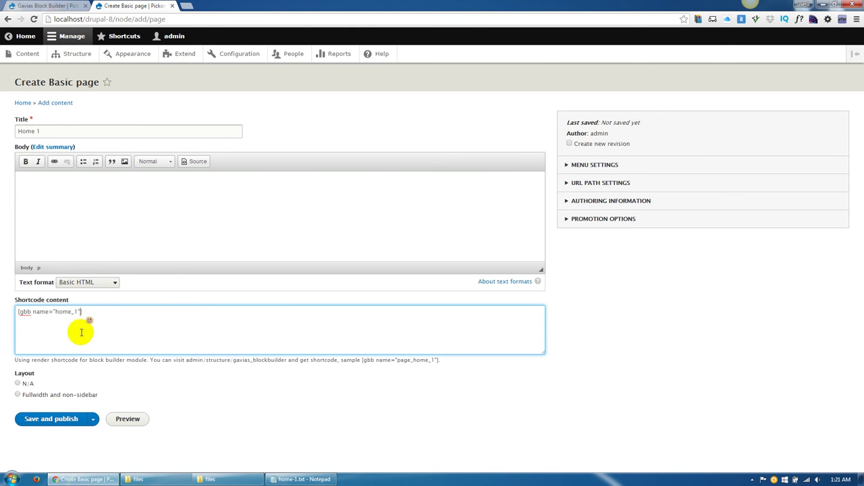
Set the page's layout to Fullwidth and non-sidebar, save and publish it, and view the resulting Home 1 page.
{"action": "left_click", "coordinate": [17, 395]}
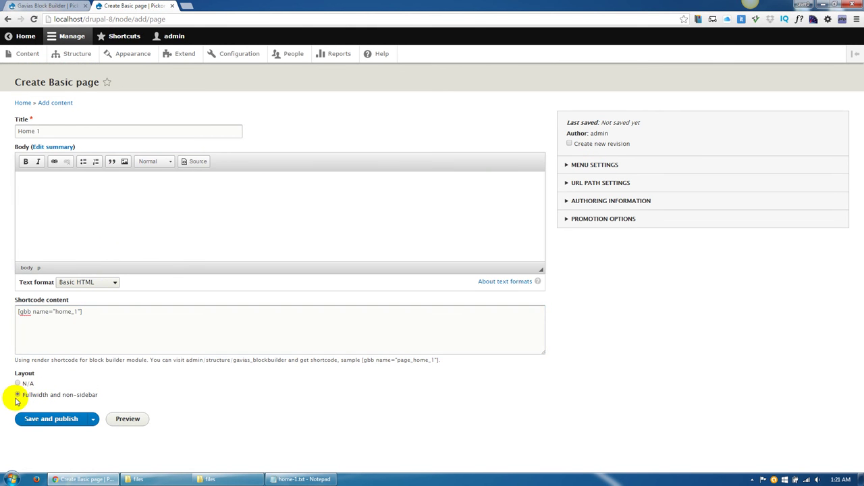
{"action": "left_click", "coordinate": [56, 419]}
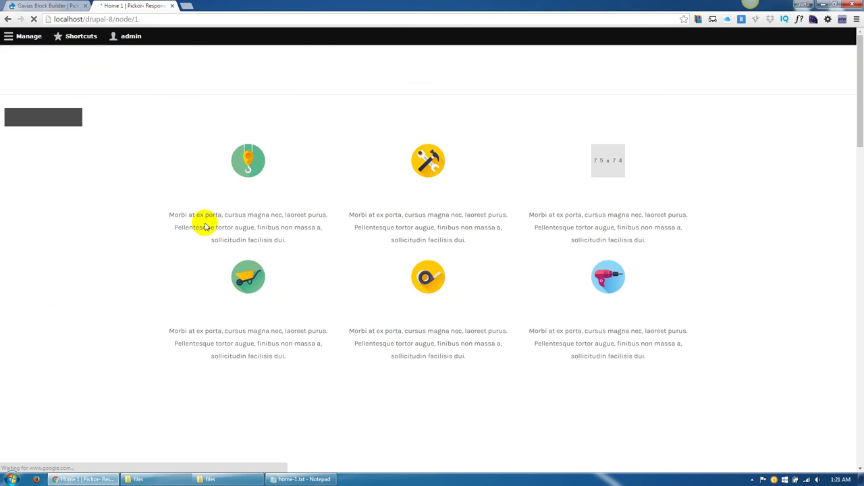
{"action": "left_click_drag", "start_coordinate": [858, 96], "coordinate": [854, 76]}
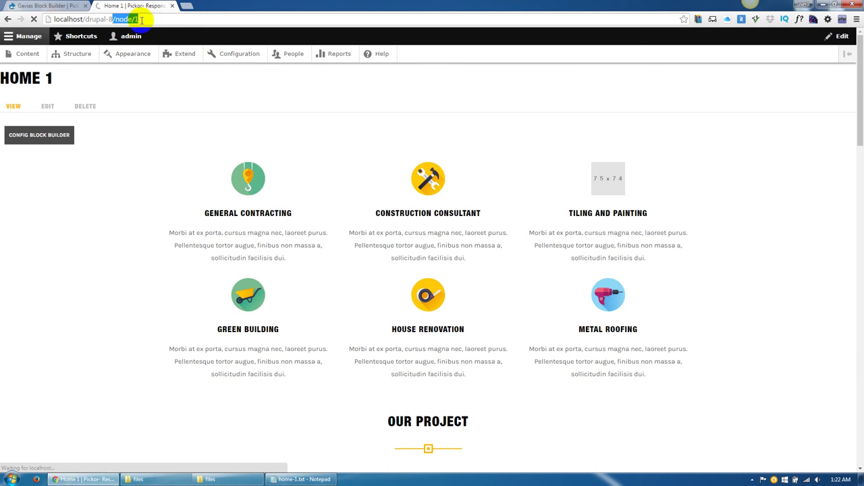
Set the site's default front page to /node/1, save the basic site settings and return to the site.
{"action": "scroll", "coordinate": [405, 338], "scroll_direction": "down", "scroll_amount": 1}
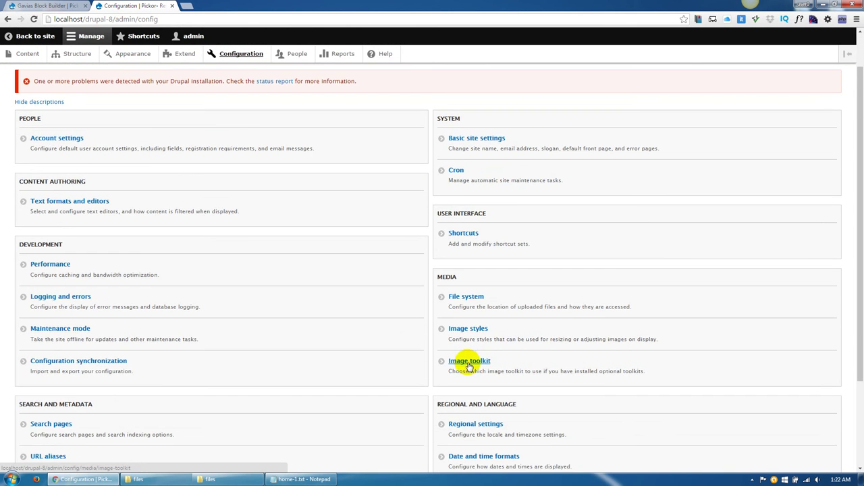
{"action": "scroll", "coordinate": [459, 412], "scroll_direction": "down", "scroll_amount": 2}
{"action": "scroll", "coordinate": [457, 395], "scroll_direction": "up", "scroll_amount": 1}
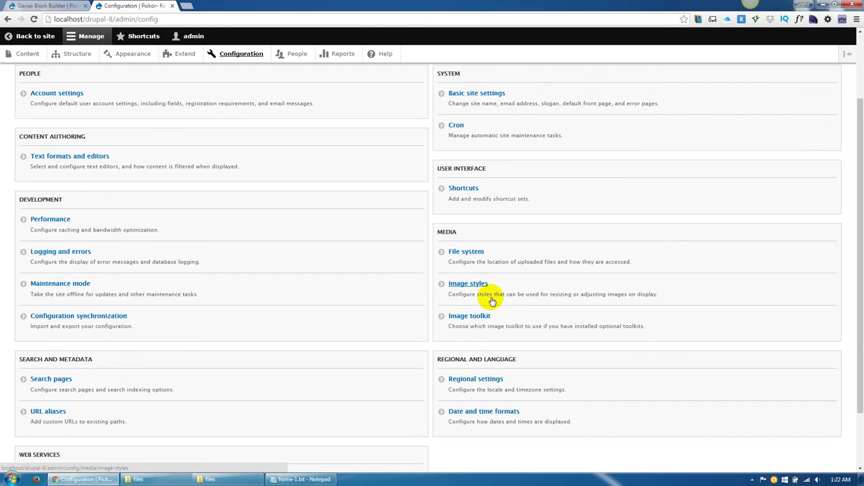
{"action": "left_click", "coordinate": [463, 94]}
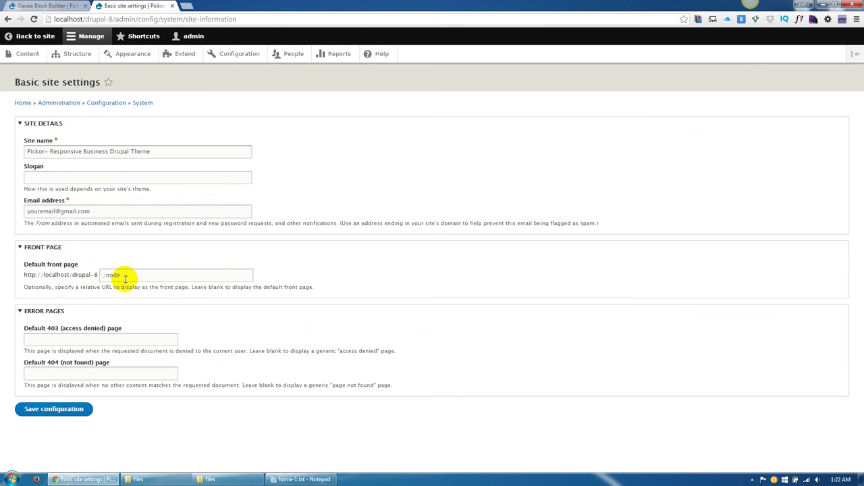
{"action": "left_click", "coordinate": [125, 277]}
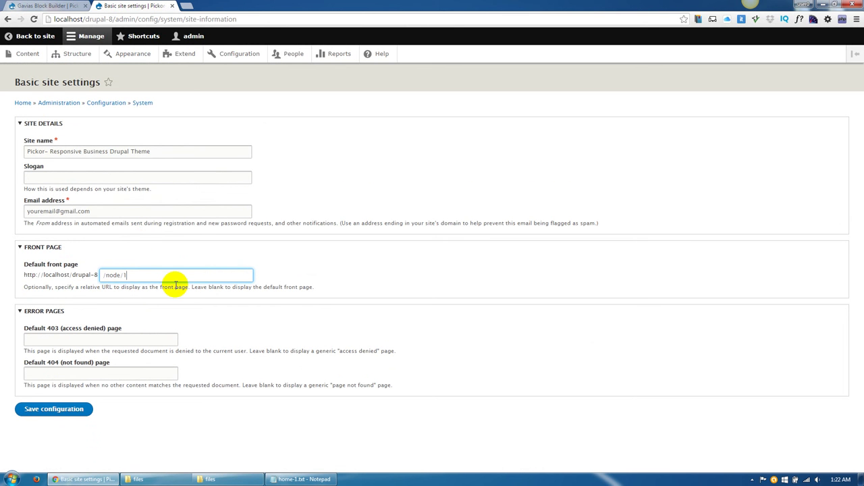
{"action": "left_click", "coordinate": [71, 409]}
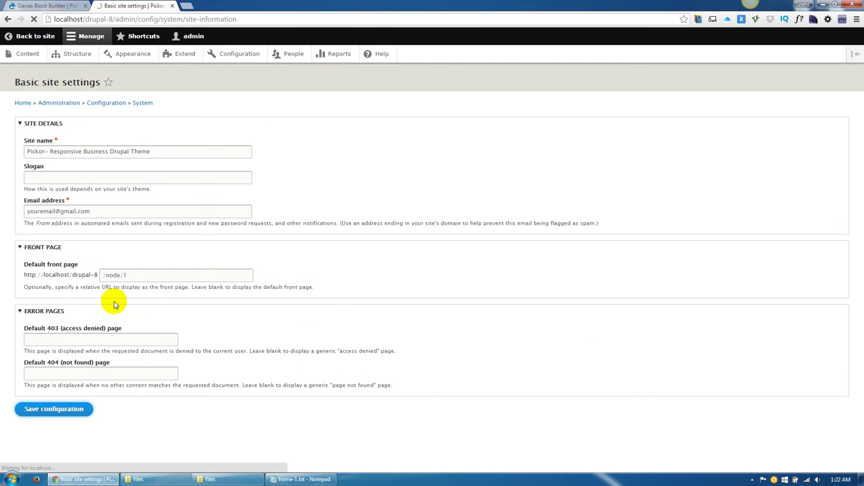
{"action": "left_click", "coordinate": [31, 39]}
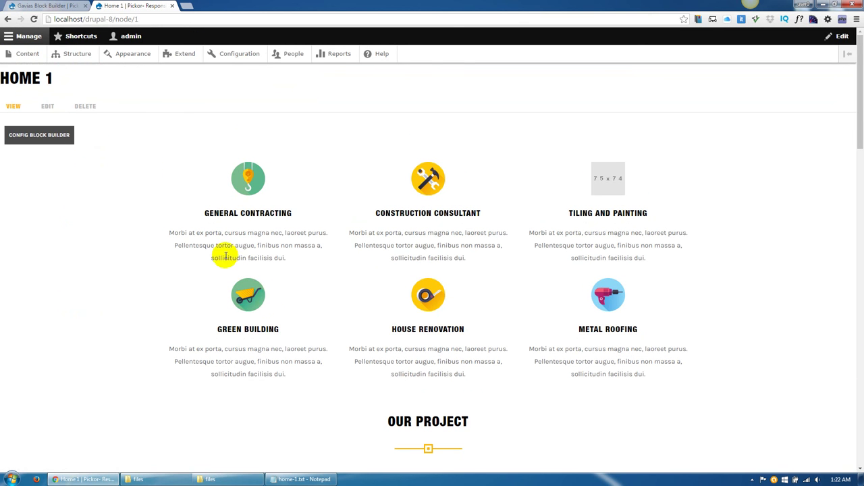
{"action": "left_click_drag", "start_coordinate": [54, 78], "coordinate": [37, 79]}
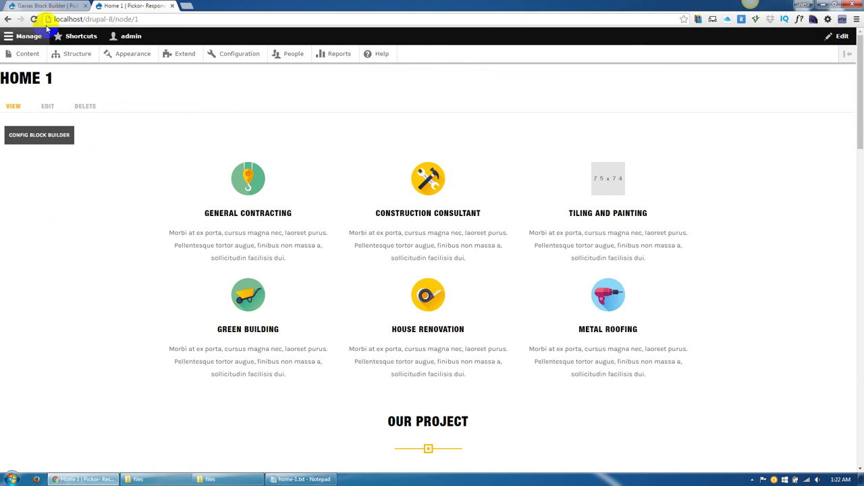
In the Gavias Pickor block layout, move the Search block to the Search region and the Breadcrumbs block to Breadcrumbs.
{"action": "left_click", "coordinate": [68, 56]}
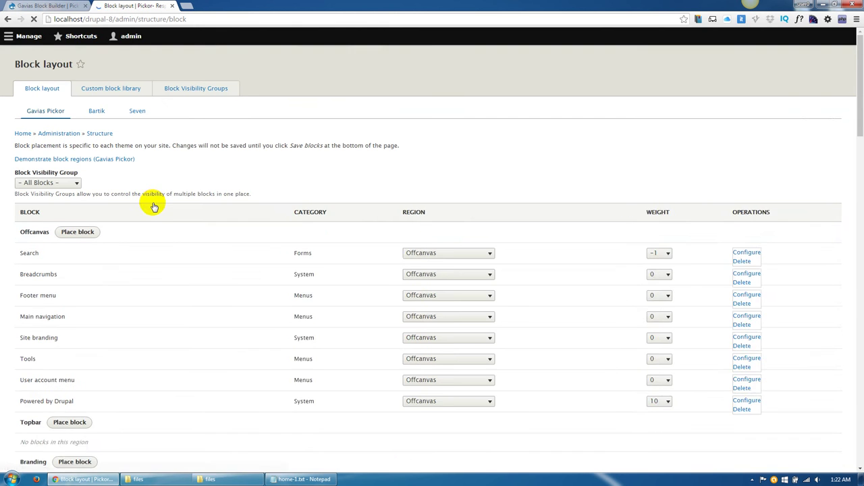
{"action": "scroll", "coordinate": [131, 247], "scroll_direction": "down", "scroll_amount": 3}
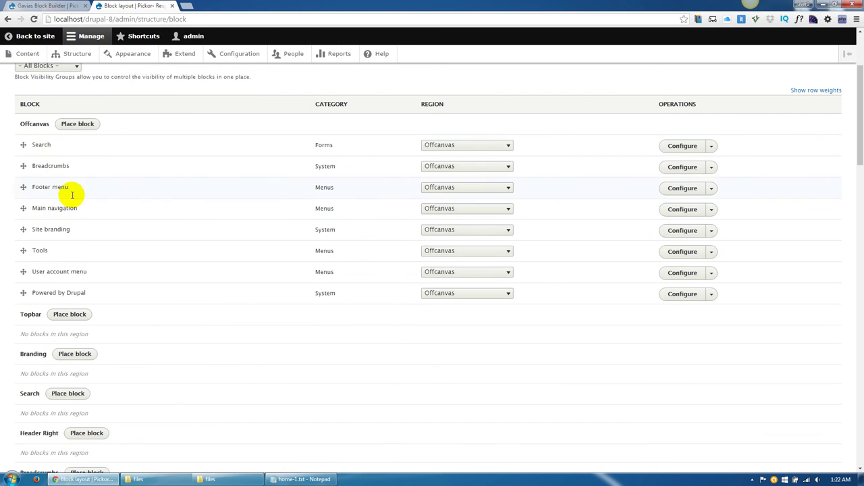
{"action": "left_click_drag", "start_coordinate": [22, 146], "coordinate": [36, 395]}
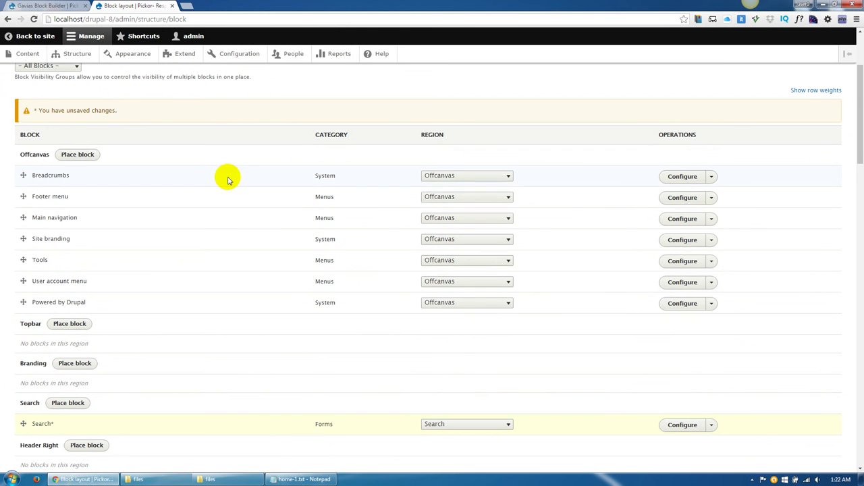
{"action": "left_click", "coordinate": [506, 177]}
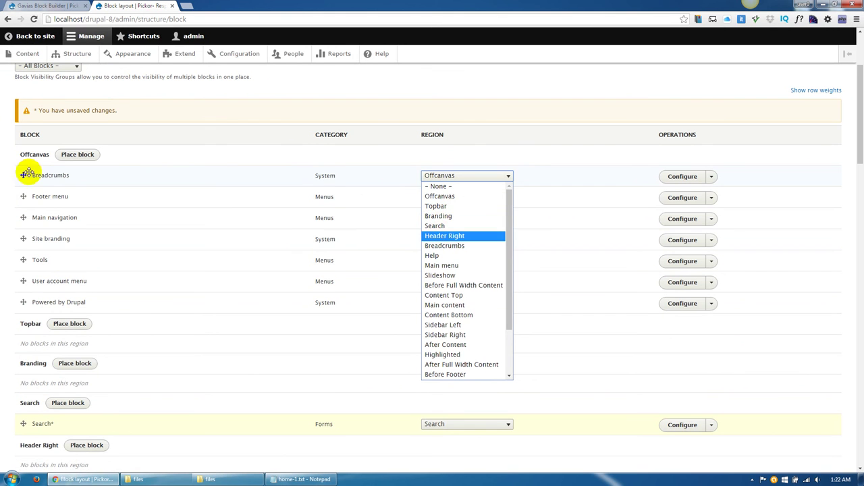
{"action": "left_click", "coordinate": [432, 245]}
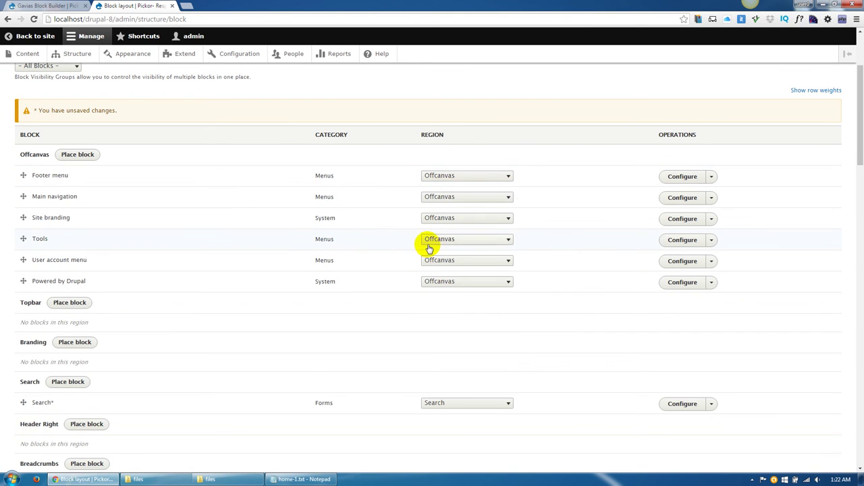
Set the Footer menu block's region to None and assign the Main navigation block to the Main menu region.
{"action": "left_click", "coordinate": [460, 178]}
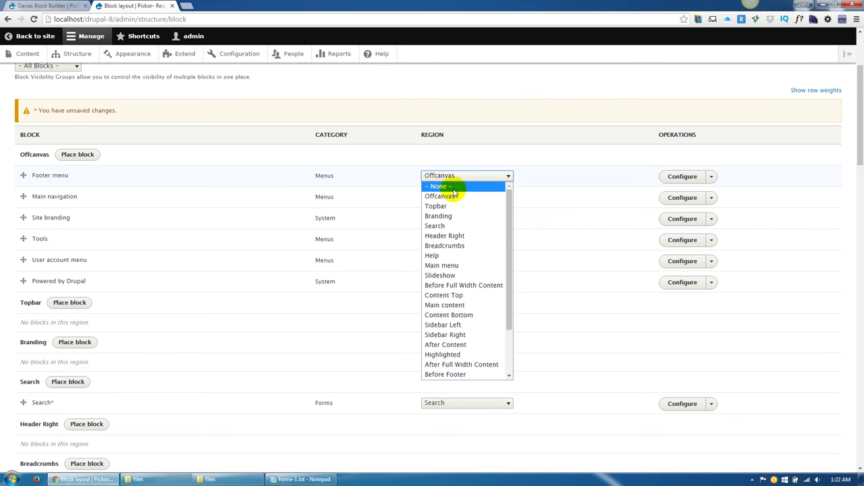
{"action": "scroll", "coordinate": [457, 305], "scroll_direction": "down", "scroll_amount": 2}
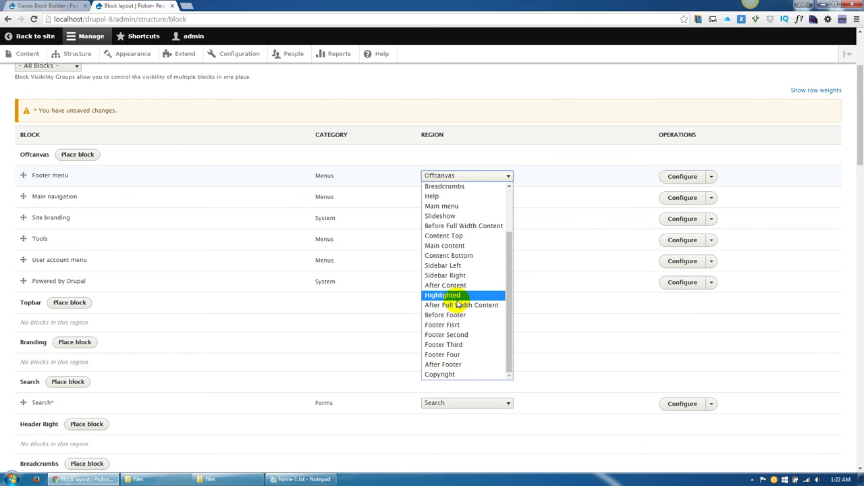
{"action": "scroll", "coordinate": [439, 236], "scroll_direction": "up", "scroll_amount": 3}
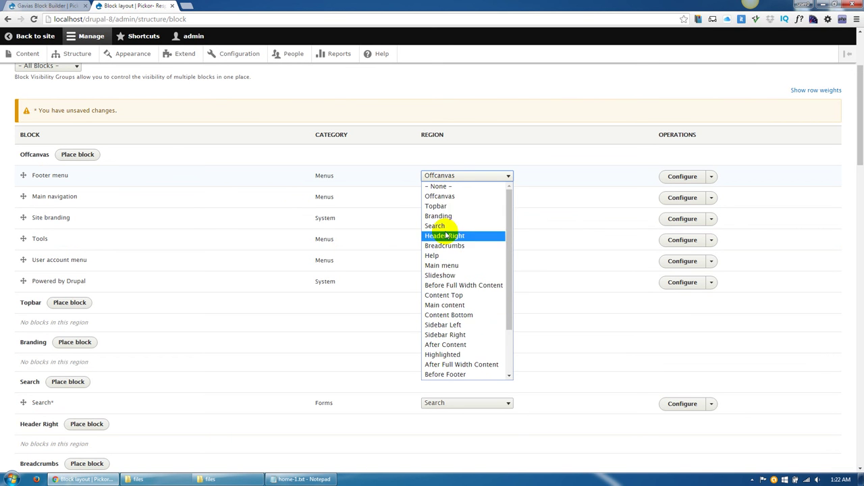
{"action": "left_click", "coordinate": [439, 185]}
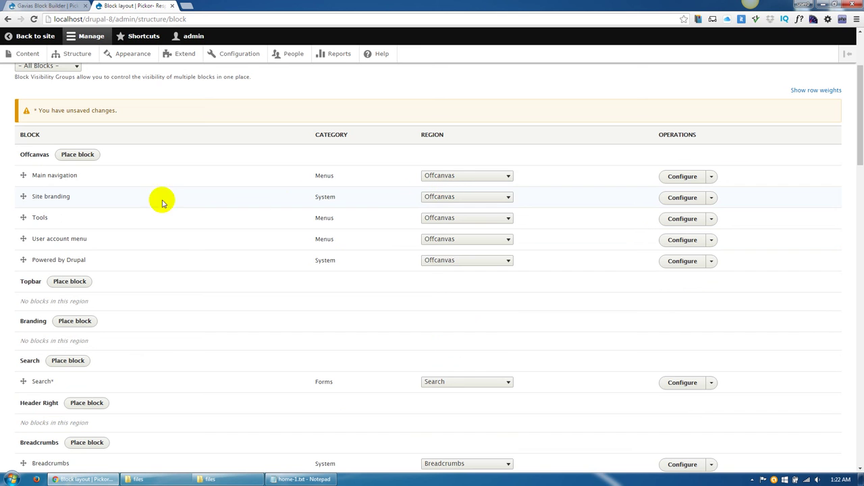
{"action": "left_click", "coordinate": [436, 176]}
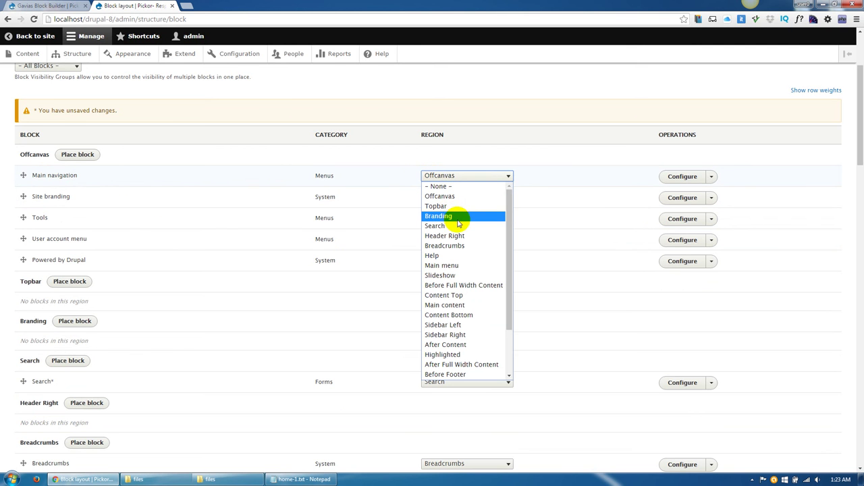
{"action": "left_click", "coordinate": [462, 269]}
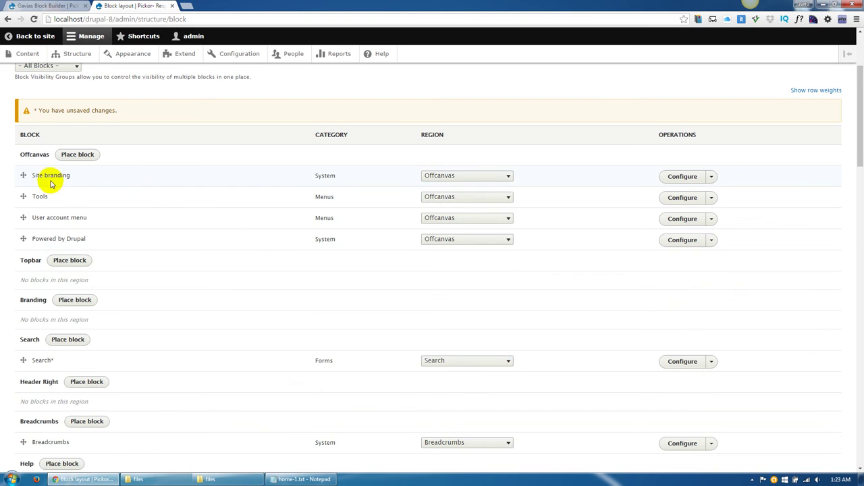
Assign the Site branding block to the Branding region and the Tools block to the Help region.
{"action": "left_click", "coordinate": [426, 178]}
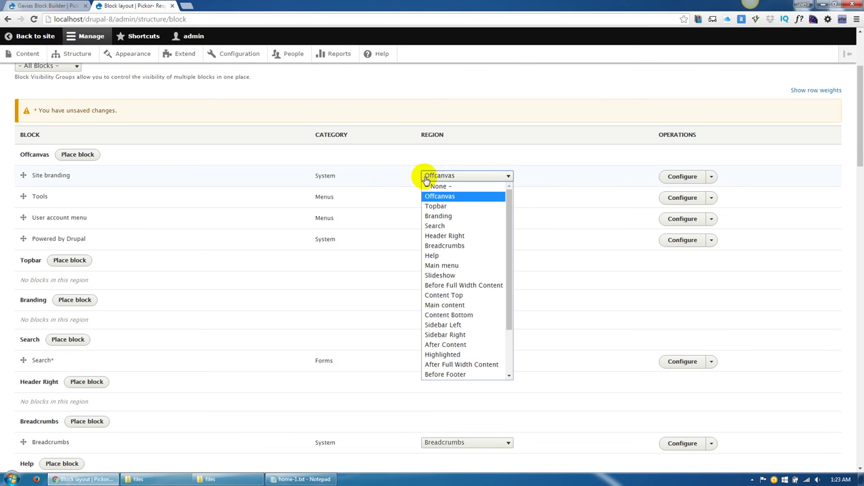
{"action": "left_click", "coordinate": [445, 216]}
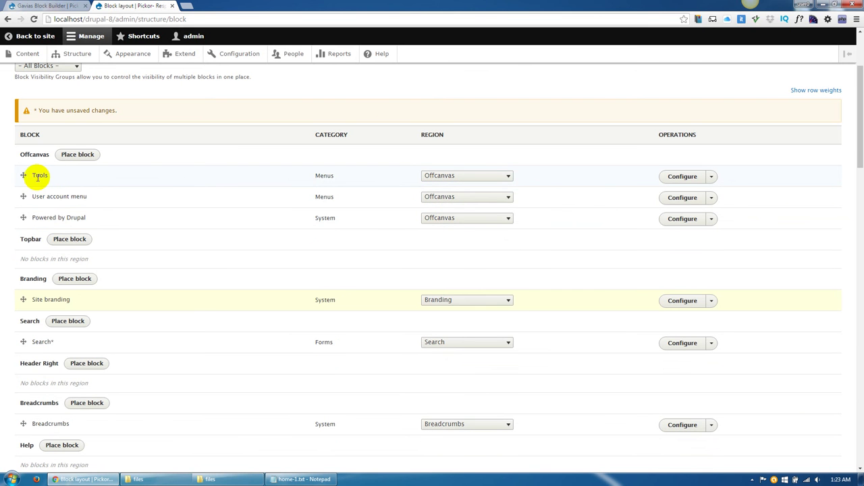
{"action": "left_click", "coordinate": [443, 175]}
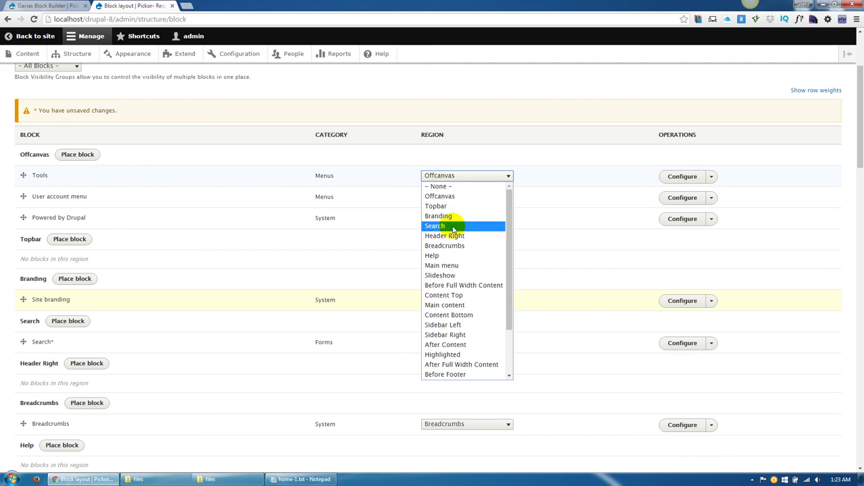
{"action": "left_click", "coordinate": [446, 256]}
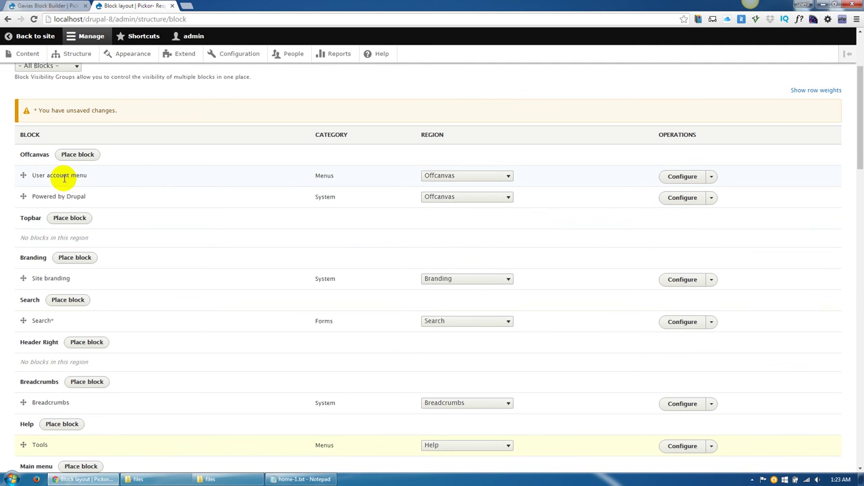
Set the region of the User account menu and Powered by Drupal blocks to None.
{"action": "left_click", "coordinate": [442, 175]}
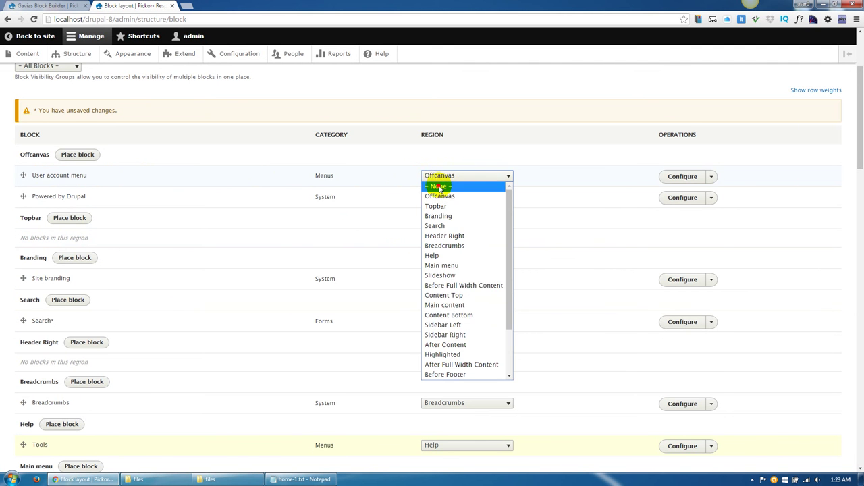
{"action": "left_click", "coordinate": [439, 184]}
{"action": "left_click", "coordinate": [417, 177]}
{"action": "left_click", "coordinate": [442, 186]}
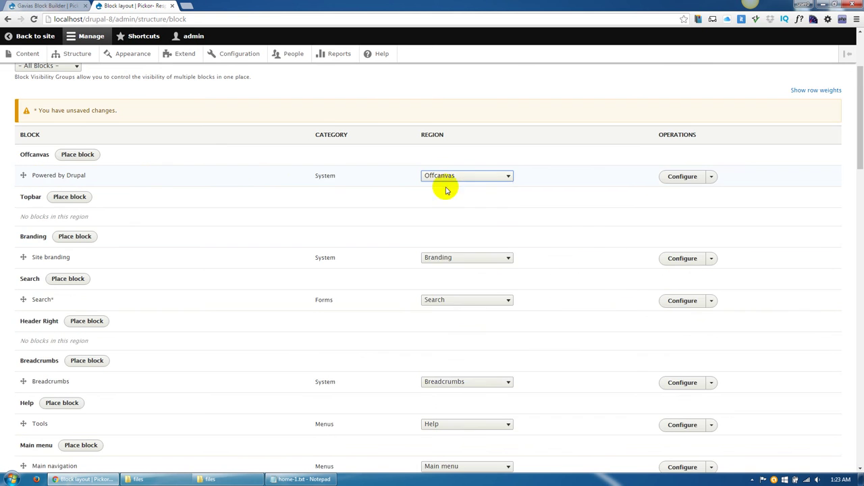
Take the Page title block out of the Main content region by setting its region to None.
{"action": "scroll", "coordinate": [148, 298], "scroll_direction": "down", "scroll_amount": 2}
{"action": "scroll", "coordinate": [148, 305], "scroll_direction": "down", "scroll_amount": 5}
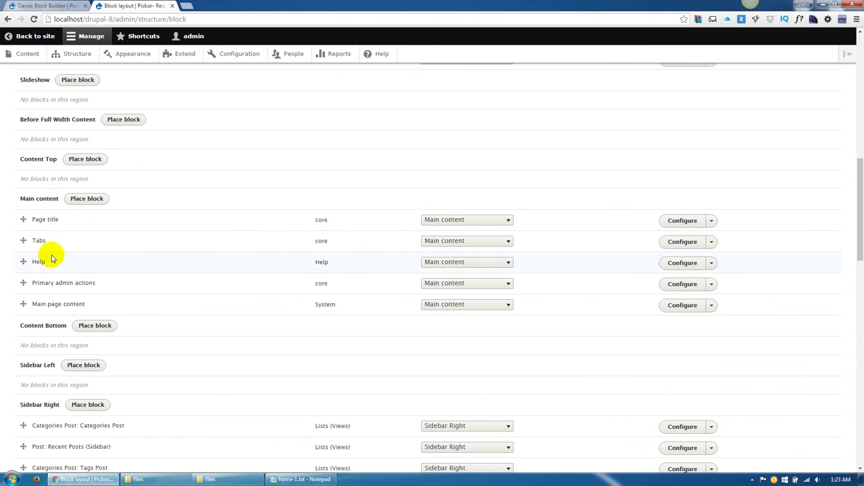
{"action": "scroll", "coordinate": [49, 304], "scroll_direction": "down", "scroll_amount": 1}
{"action": "scroll", "coordinate": [34, 277], "scroll_direction": "up", "scroll_amount": 3}
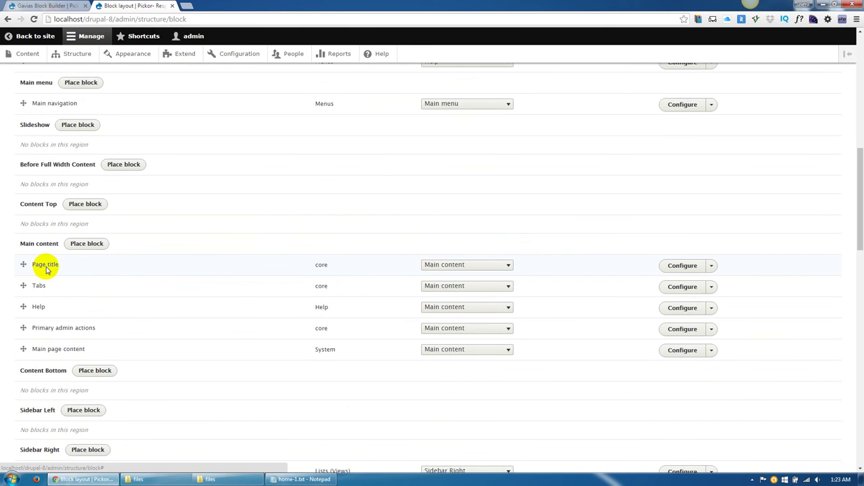
{"action": "left_click", "coordinate": [450, 263]}
{"action": "left_click", "coordinate": [428, 275]}
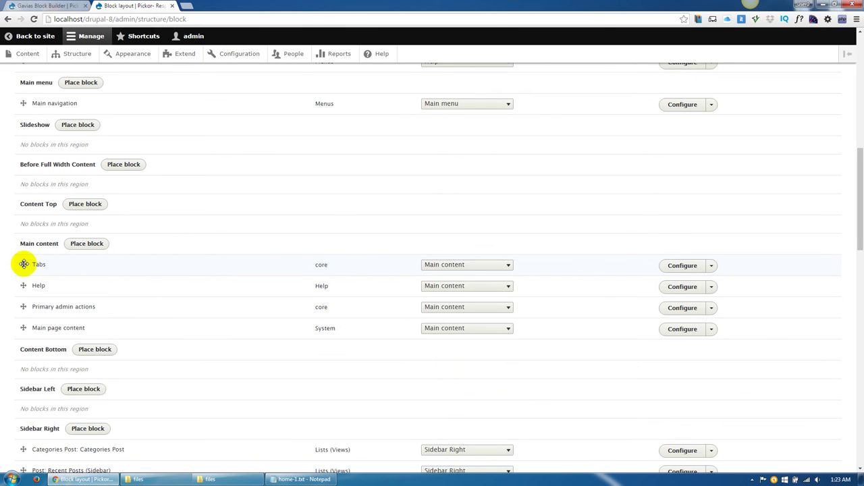
Move the Tabs block to the Help region and back to Main content, and set the Tools block's region to None.
{"action": "left_click_drag", "start_coordinate": [23, 264], "coordinate": [40, 129]}
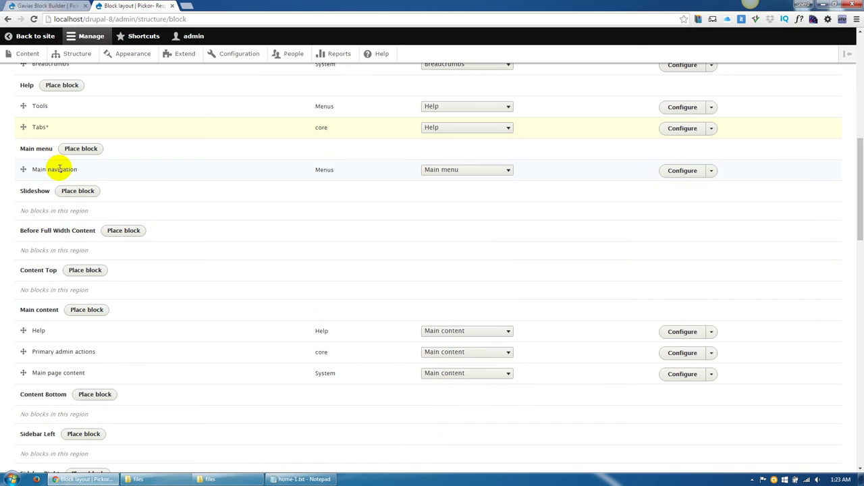
{"action": "left_click_drag", "start_coordinate": [23, 127], "coordinate": [37, 292]}
{"action": "left_click", "coordinate": [463, 110]}
{"action": "left_click", "coordinate": [460, 264]}
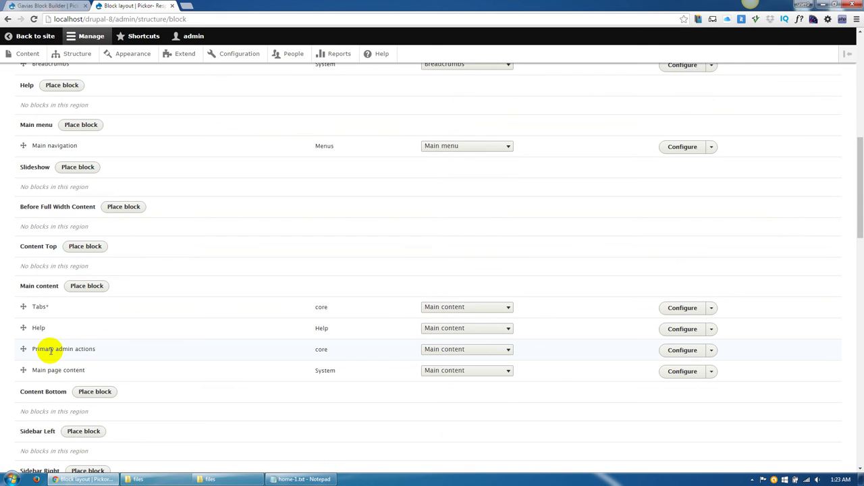
Check the block assignments across the theme's regions and save the block layout.
{"action": "scroll", "coordinate": [50, 350], "scroll_direction": "down", "scroll_amount": 1}
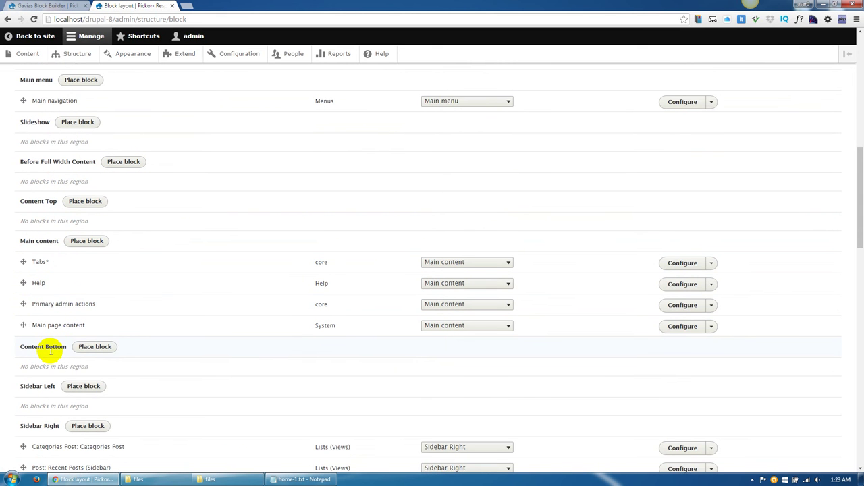
{"action": "scroll", "coordinate": [50, 351], "scroll_direction": "up", "scroll_amount": 2}
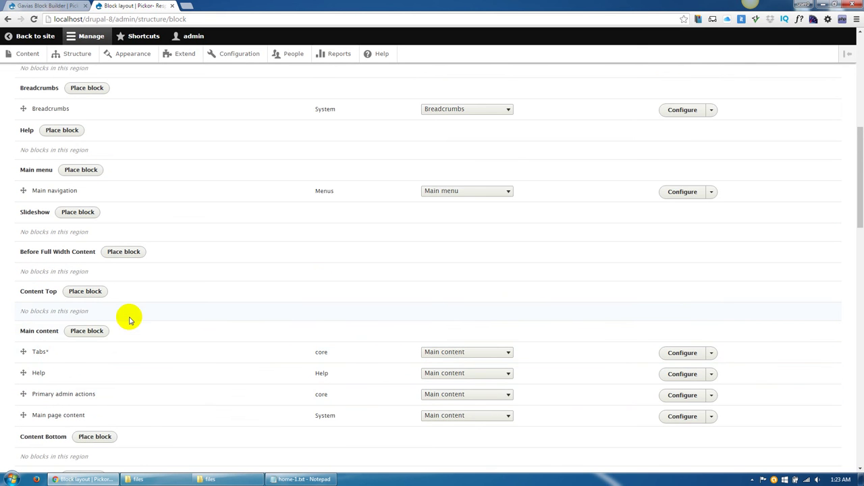
{"action": "scroll", "coordinate": [141, 319], "scroll_direction": "up", "scroll_amount": 1}
{"action": "scroll", "coordinate": [140, 319], "scroll_direction": "down", "scroll_amount": 3}
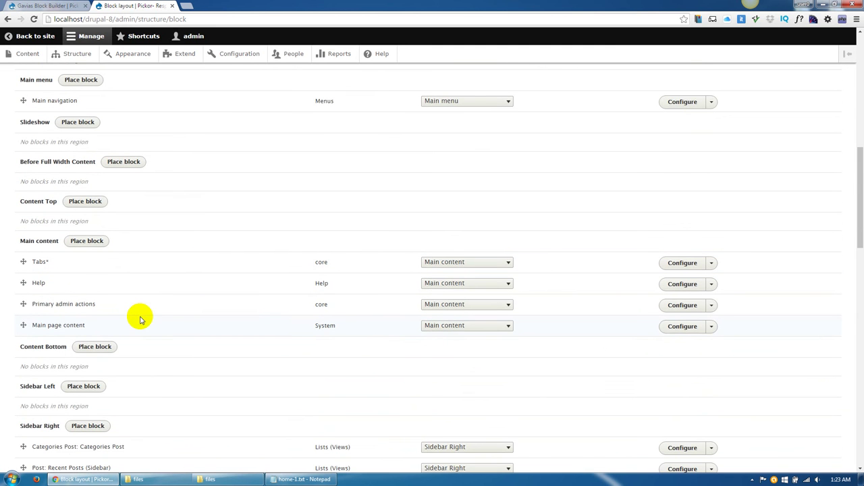
{"action": "scroll", "coordinate": [140, 319], "scroll_direction": "up", "scroll_amount": 3}
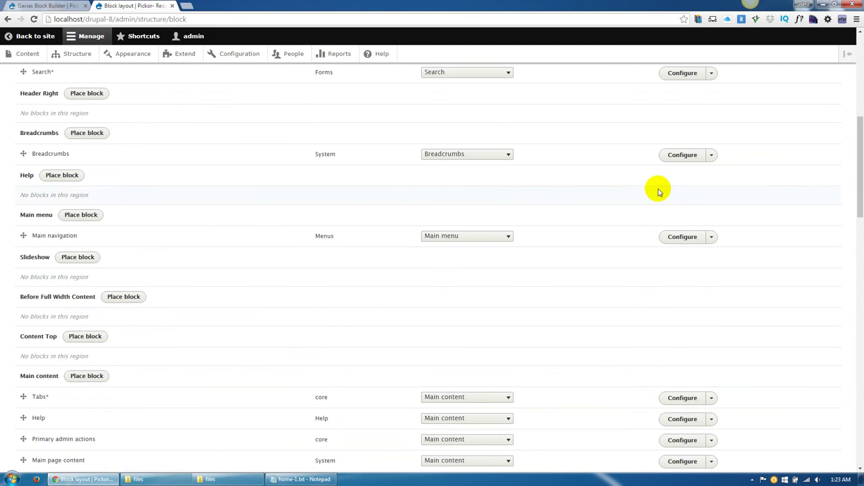
{"action": "left_click_drag", "start_coordinate": [858, 178], "coordinate": [859, 439]}
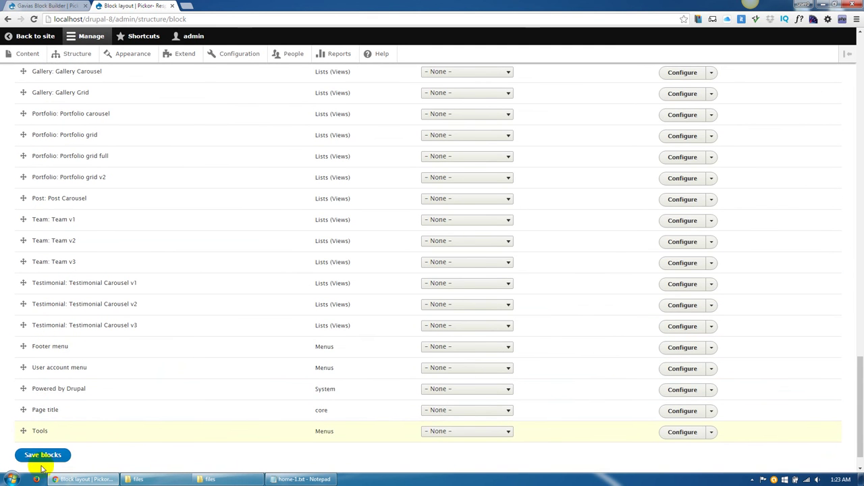
{"action": "scroll", "coordinate": [77, 328], "scroll_direction": "up", "scroll_amount": 7}
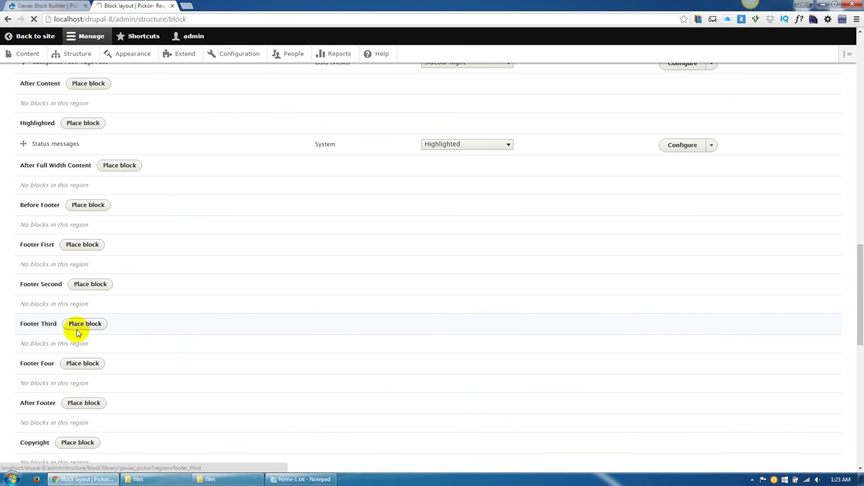
Try reordering the blocks in the Main content region and save the block layout.
{"action": "scroll", "coordinate": [77, 332], "scroll_direction": "up", "scroll_amount": 3}
{"action": "scroll", "coordinate": [77, 332], "scroll_direction": "up", "scroll_amount": 10}
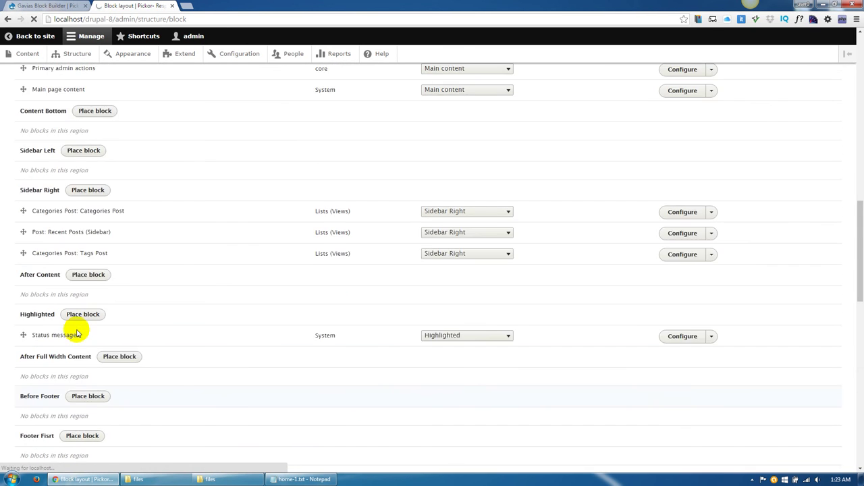
{"action": "scroll", "coordinate": [86, 306], "scroll_direction": "down", "scroll_amount": 6}
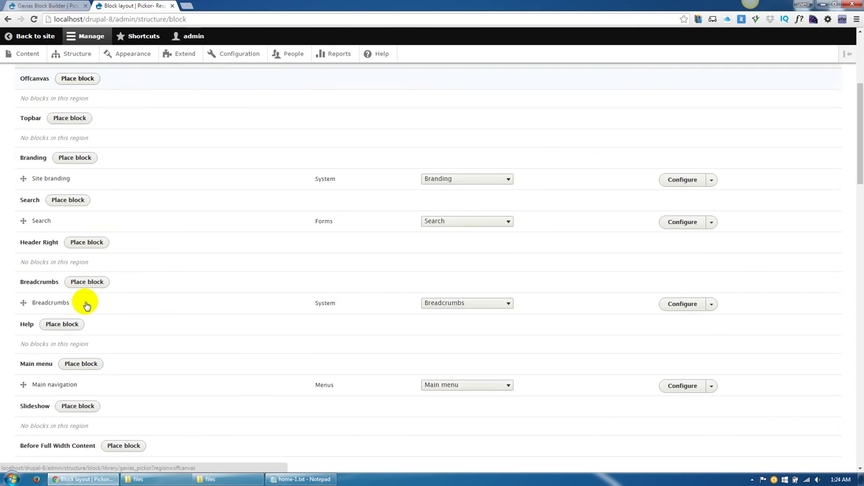
{"action": "scroll", "coordinate": [86, 306], "scroll_direction": "down", "scroll_amount": 2}
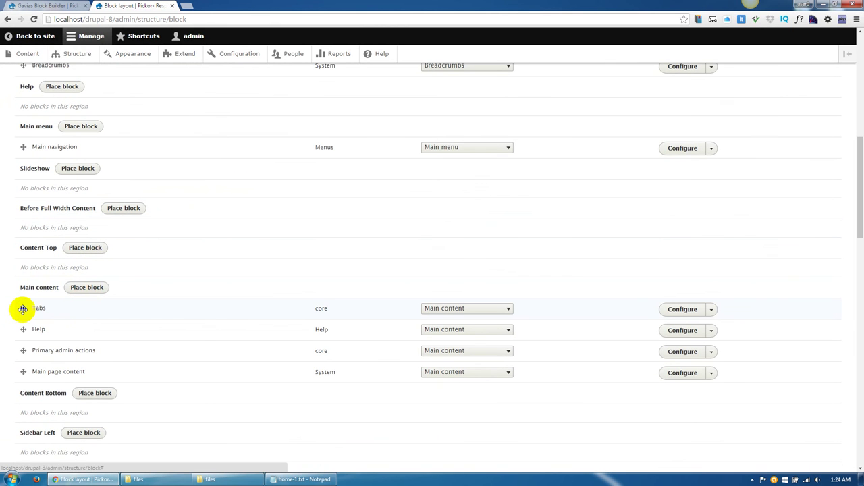
{"action": "left_click_drag", "start_coordinate": [23, 309], "coordinate": [27, 279]}
{"action": "mouse_move", "coordinate": [23, 343]}
{"action": "left_mouse_down"}
{"action": "mouse_move", "coordinate": [23, 320]}
{"action": "mouse_move", "coordinate": [23, 342]}
{"action": "left_mouse_up"}
{"action": "scroll", "coordinate": [2, 363], "scroll_direction": "down", "scroll_amount": 5}
{"action": "scroll", "coordinate": [4, 394], "scroll_direction": "down", "scroll_amount": 15}
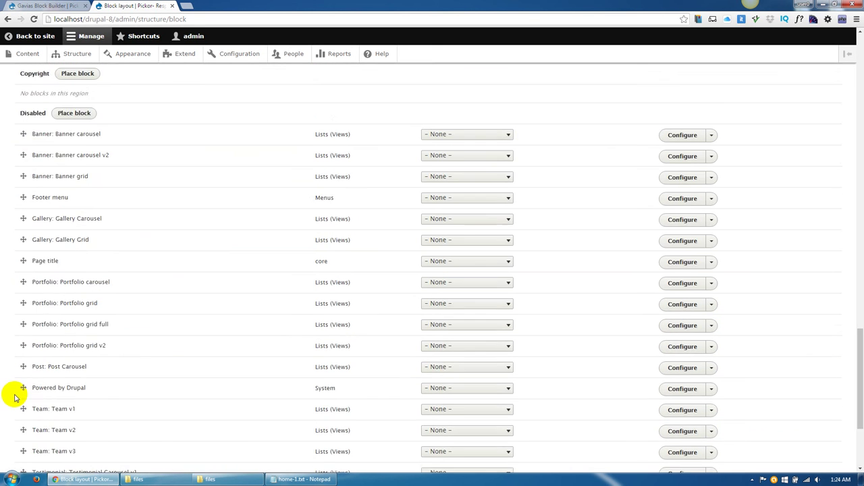
{"action": "left_click", "coordinate": [28, 423]}
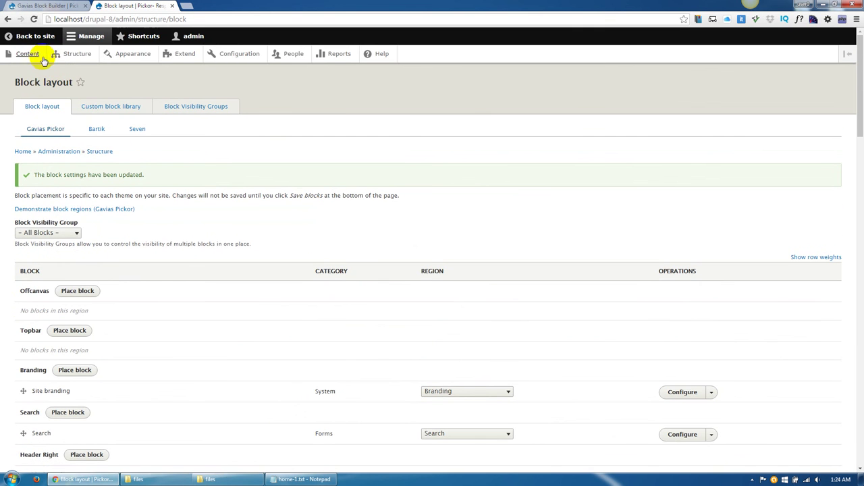
Open the site in a new browser tab and check how the Home 1 page renders.
{"action": "right_click", "coordinate": [41, 38]}
{"action": "left_click", "coordinate": [62, 47]}
{"action": "left_click", "coordinate": [202, 6]}
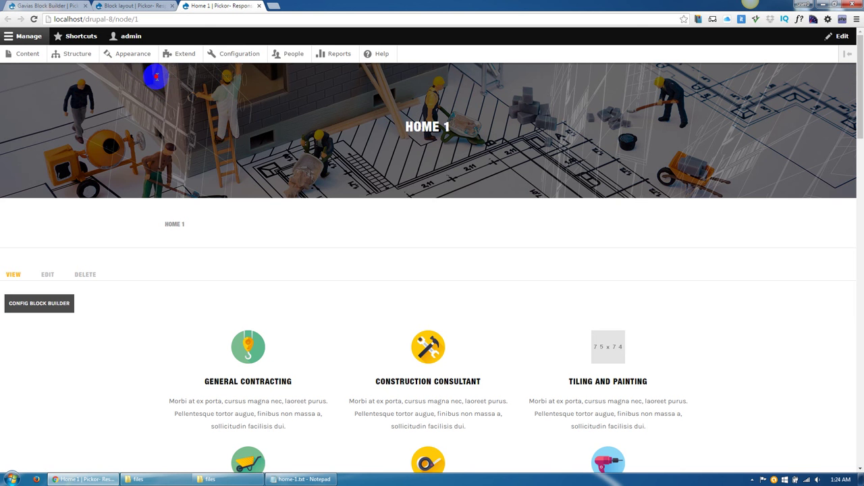
{"action": "mouse_move", "coordinate": [860, 87]}
{"action": "left_mouse_down"}
{"action": "mouse_move", "coordinate": [861, 395]}
{"action": "mouse_move", "coordinate": [859, 75]}
{"action": "left_mouse_up"}
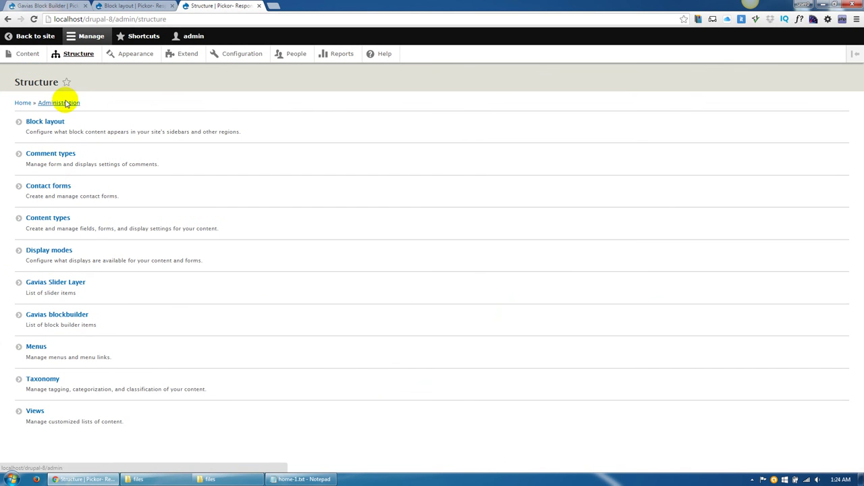
In the Gavias Pickor theme settings, set the default header to Header v3: Background White – Container Width.
{"action": "left_click", "coordinate": [128, 54]}
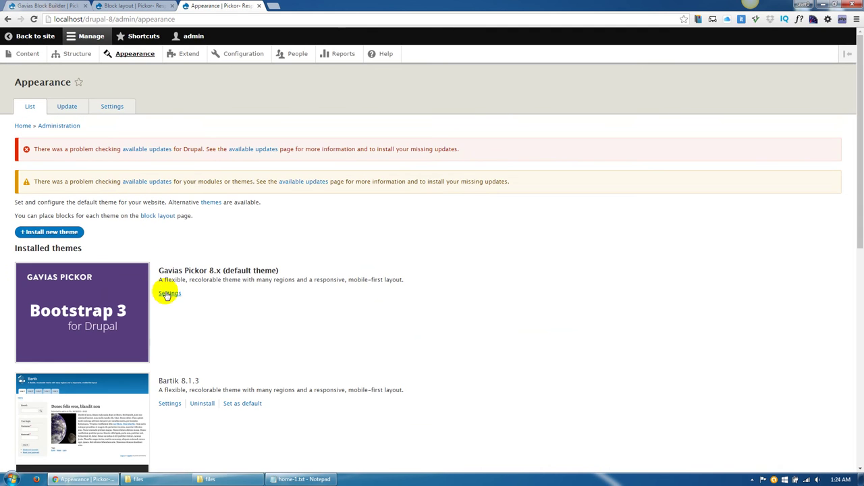
{"action": "left_click", "coordinate": [169, 294]}
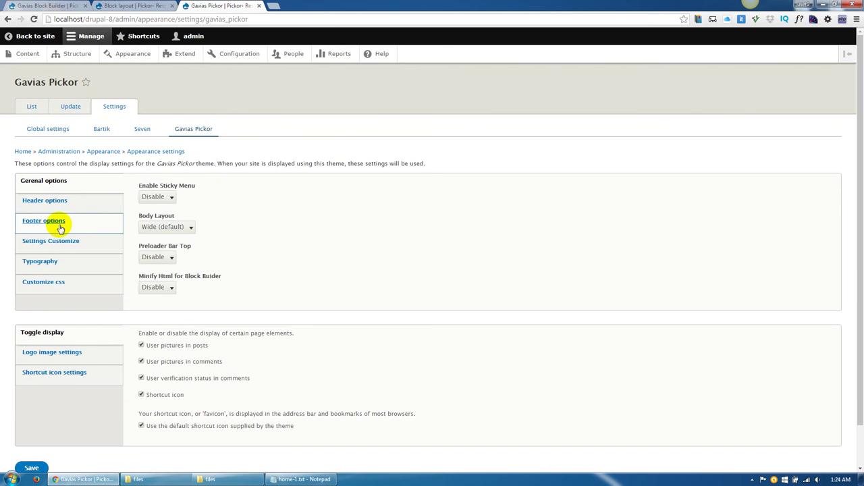
{"action": "left_click", "coordinate": [53, 203]}
{"action": "left_click", "coordinate": [270, 197]}
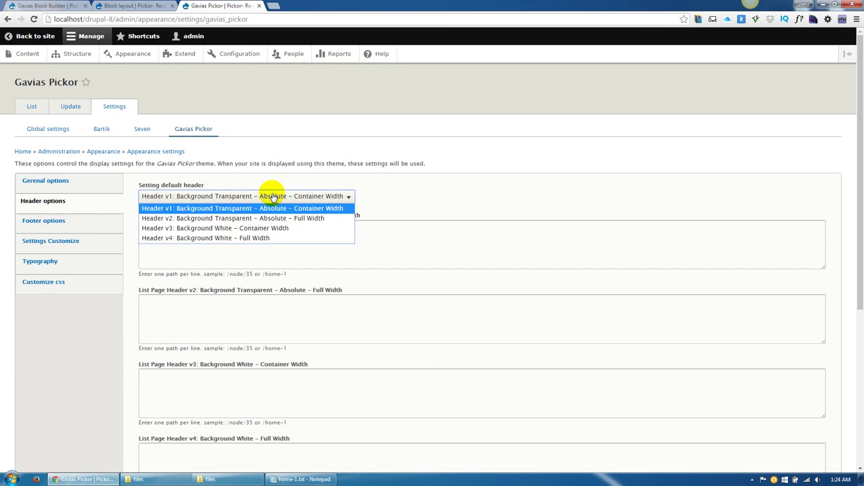
{"action": "left_click", "coordinate": [270, 230]}
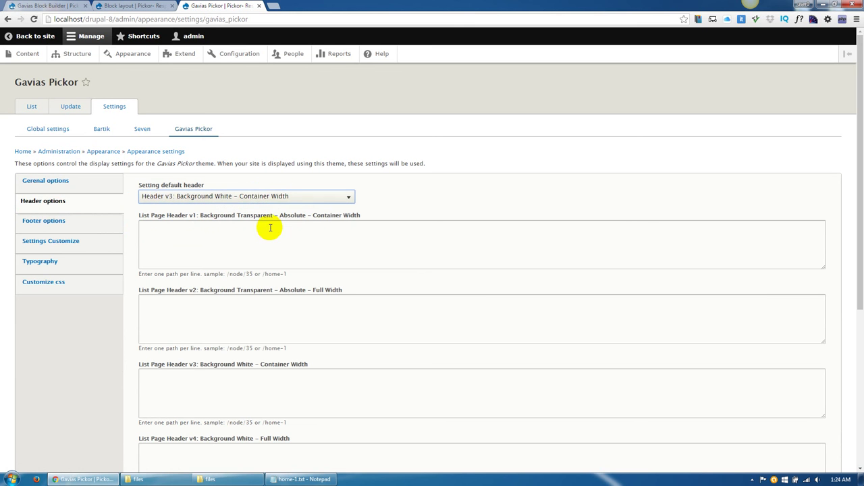
Go through the page path lists for headers v1 to v4 and save the theme settings.
{"action": "left_click", "coordinate": [237, 232]}
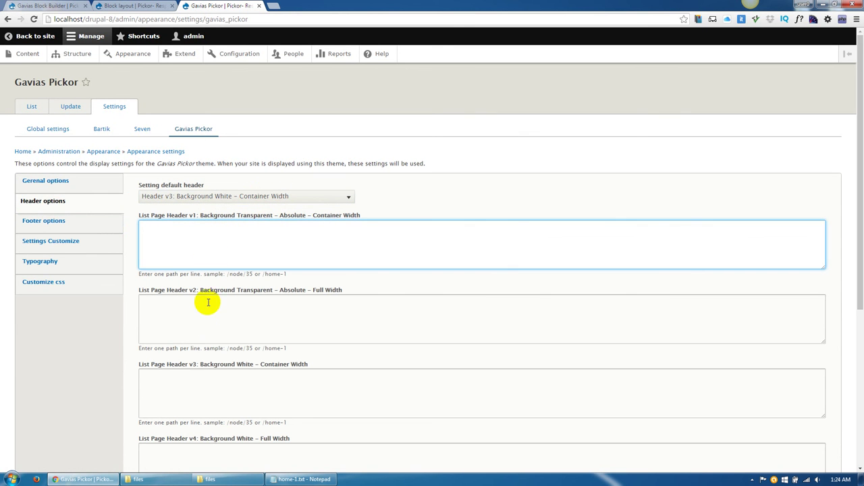
{"action": "left_click", "coordinate": [196, 399]}
{"action": "scroll", "coordinate": [196, 399], "scroll_direction": "down", "scroll_amount": 1}
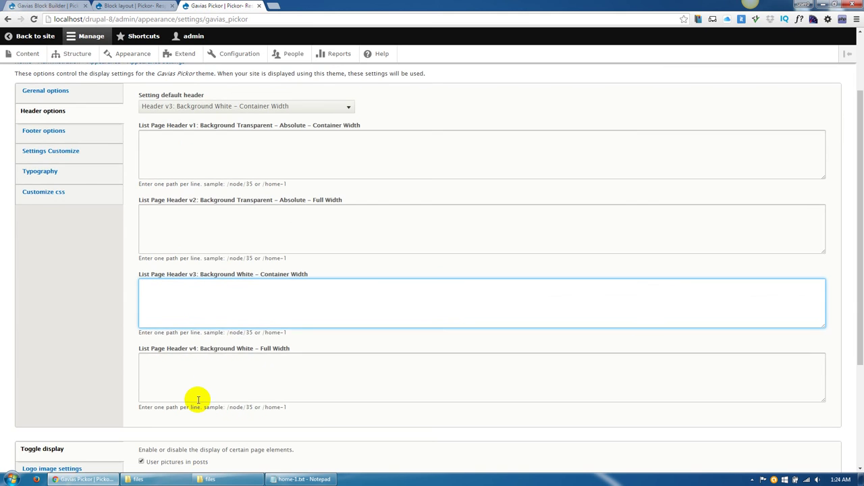
{"action": "left_click", "coordinate": [205, 383]}
{"action": "scroll", "coordinate": [183, 365], "scroll_direction": "up", "scroll_amount": 1}
{"action": "scroll", "coordinate": [182, 365], "scroll_direction": "down", "scroll_amount": 4}
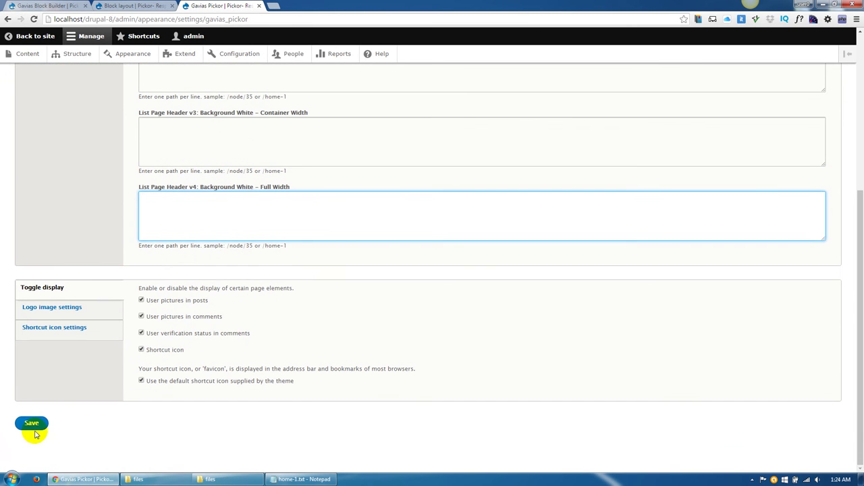
{"action": "left_click", "coordinate": [32, 423]}
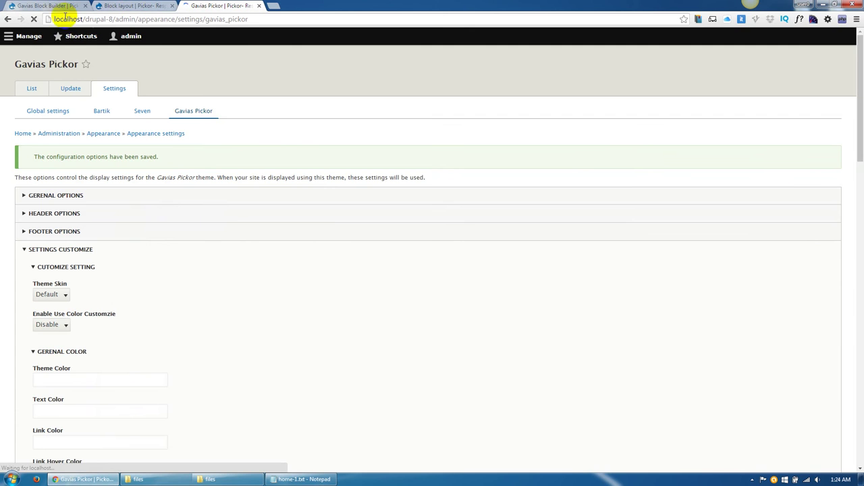
Open the site in another browser tab and check the header on the Home 1 page.
{"action": "left_click", "coordinate": [47, 5]}
{"action": "left_click", "coordinate": [191, 6]}
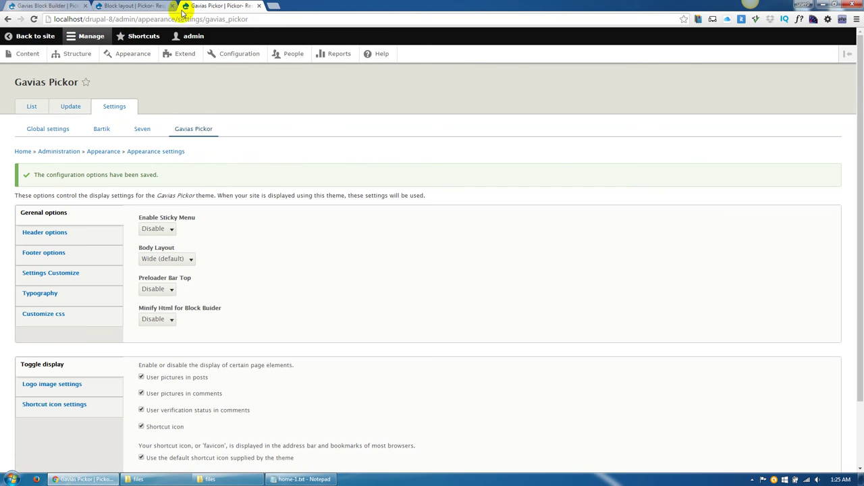
{"action": "right_click", "coordinate": [37, 40]}
{"action": "left_click", "coordinate": [50, 43]}
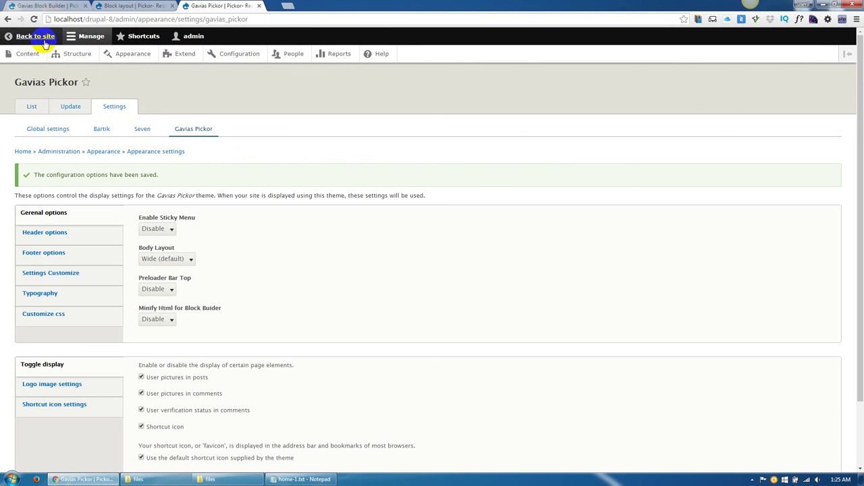
{"action": "left_click", "coordinate": [287, 7]}
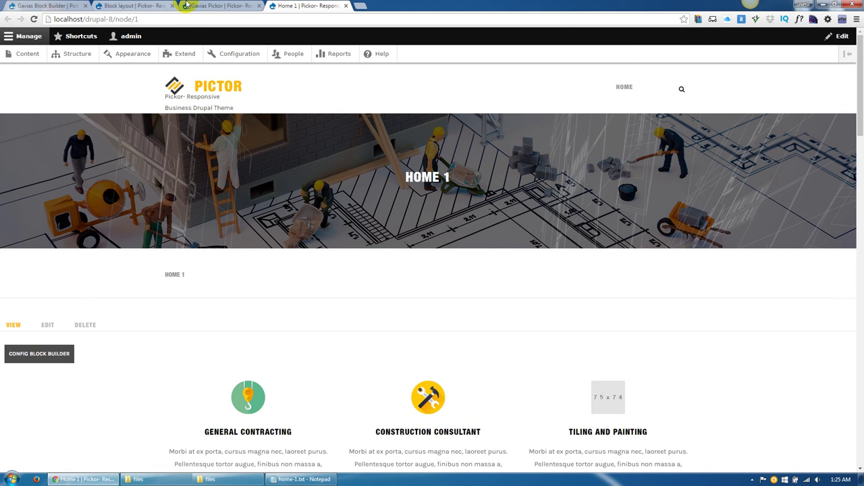
Turn off the Site slogan element in the Site branding block's configuration and save the block.
{"action": "left_click", "coordinate": [135, 5]}
{"action": "scroll", "coordinate": [106, 307], "scroll_direction": "down", "scroll_amount": 2}
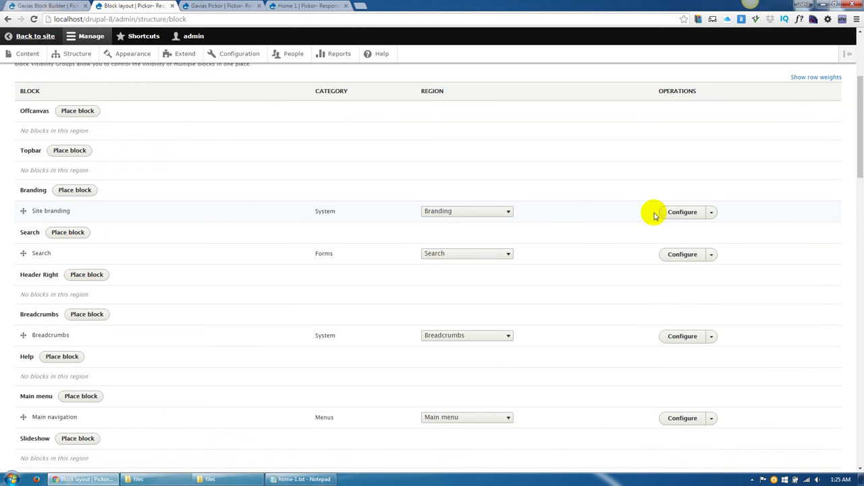
{"action": "left_click", "coordinate": [679, 212]}
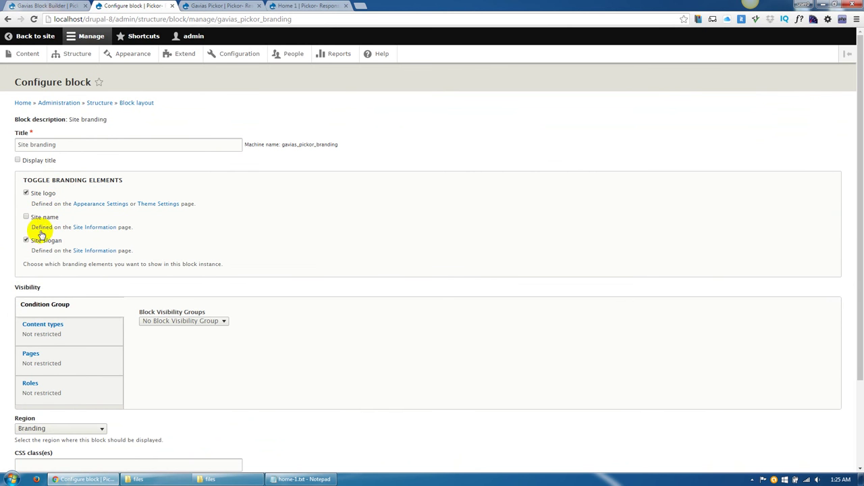
{"action": "left_click", "coordinate": [37, 240]}
{"action": "scroll", "coordinate": [54, 285], "scroll_direction": "down", "scroll_amount": 3}
{"action": "left_click", "coordinate": [41, 423]}
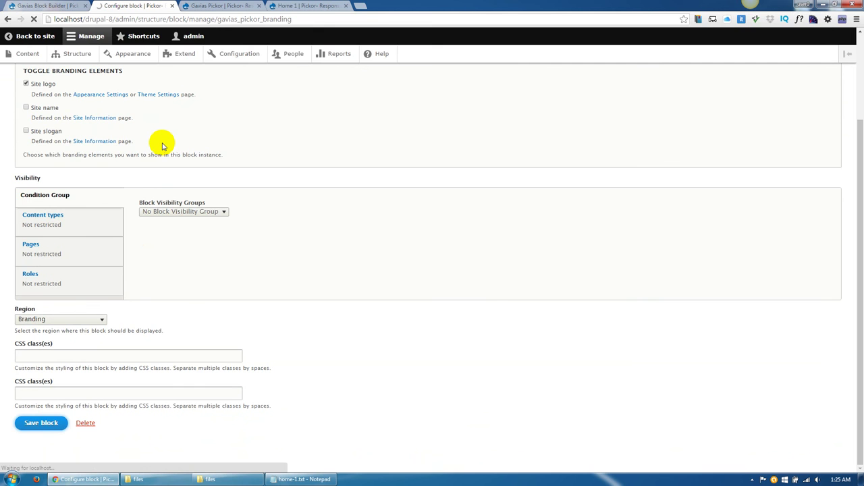
Go to the site's front page and check the branding and the page content.
{"action": "left_click", "coordinate": [287, 6]}
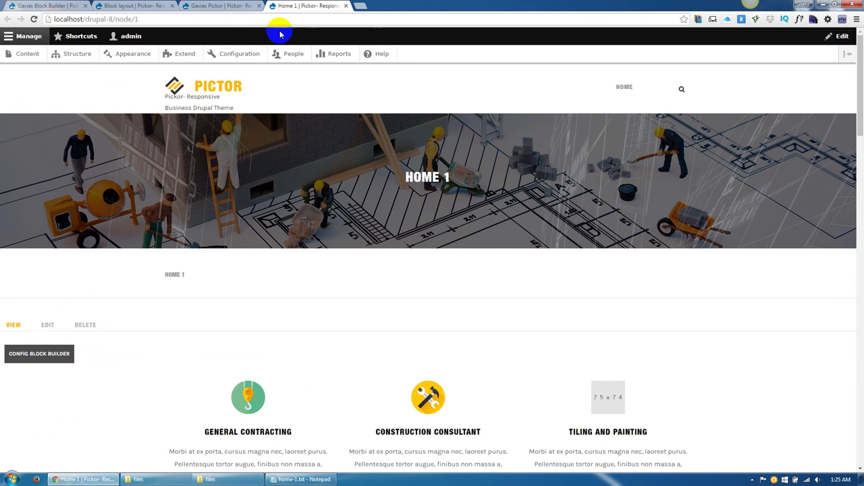
{"action": "left_click", "coordinate": [229, 88]}
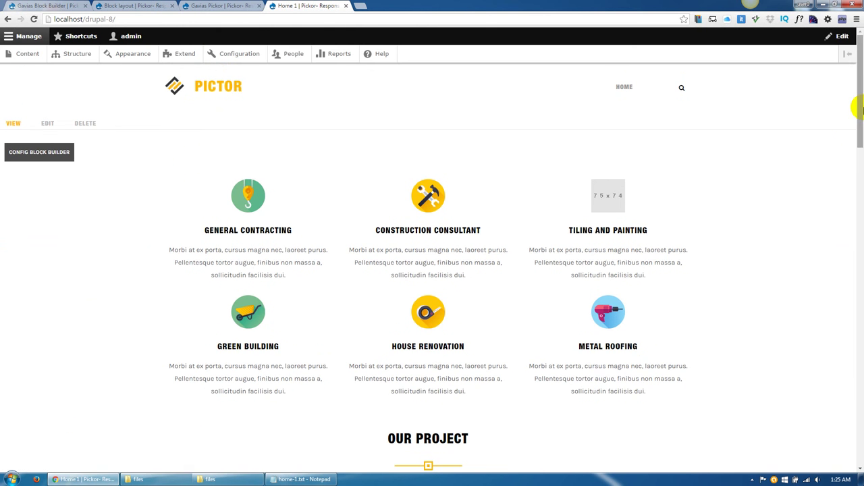
{"action": "left_click_drag", "start_coordinate": [859, 108], "coordinate": [849, 52]}
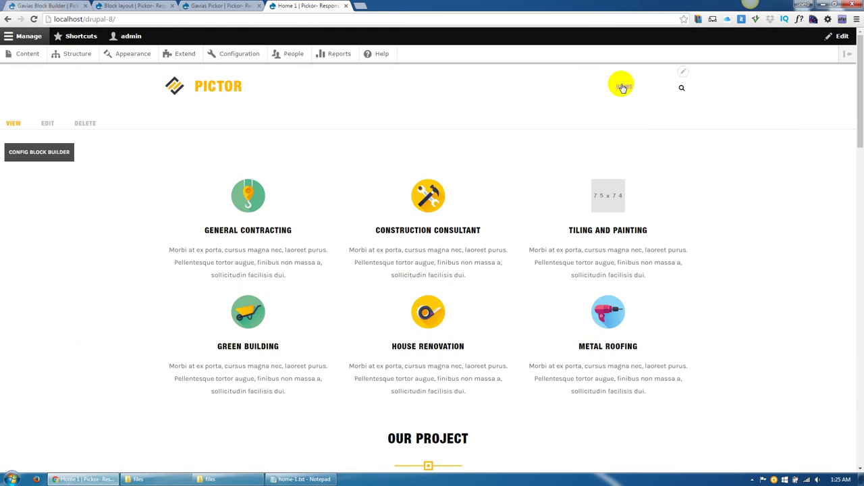
Add a link titled Menu Item #1 with link # under the Main navigation menu and save it.
{"action": "left_click", "coordinate": [200, 5]}
{"action": "left_click", "coordinate": [144, 5]}
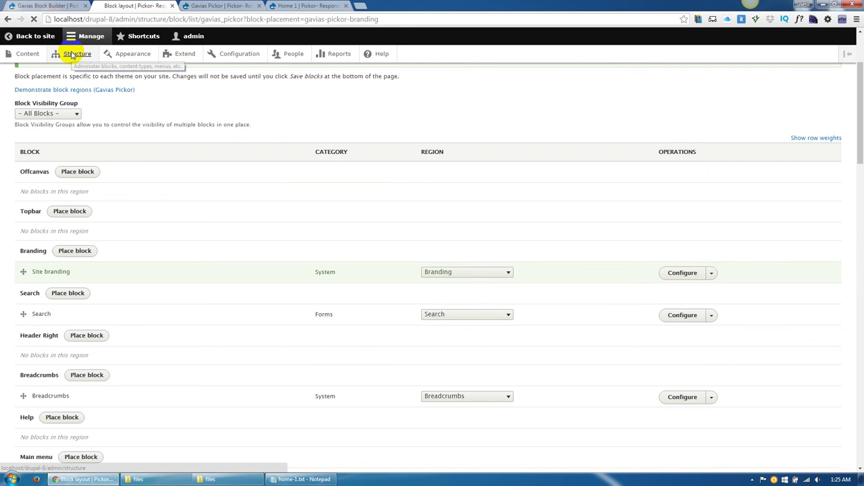
{"action": "left_click", "coordinate": [72, 55]}
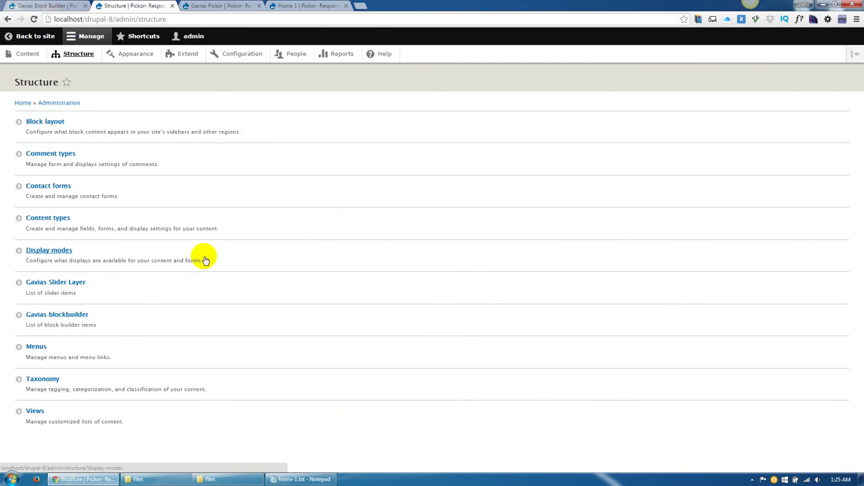
{"action": "left_click", "coordinate": [43, 348]}
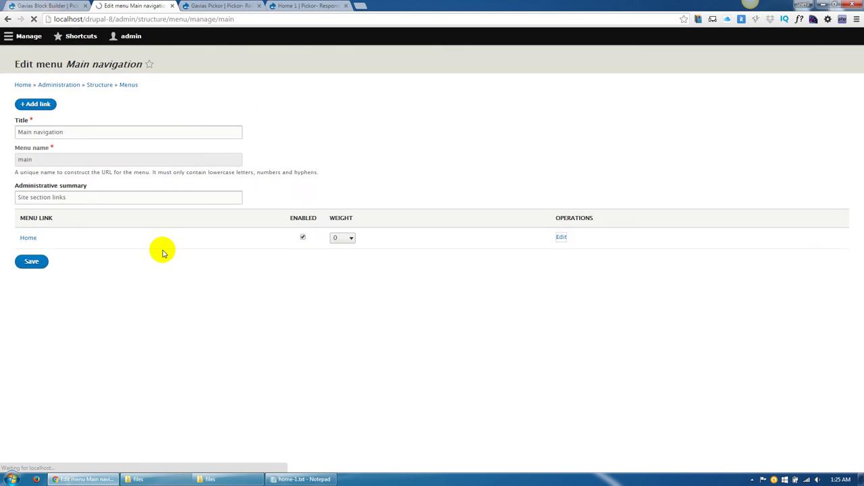
{"action": "left_click", "coordinate": [47, 122]}
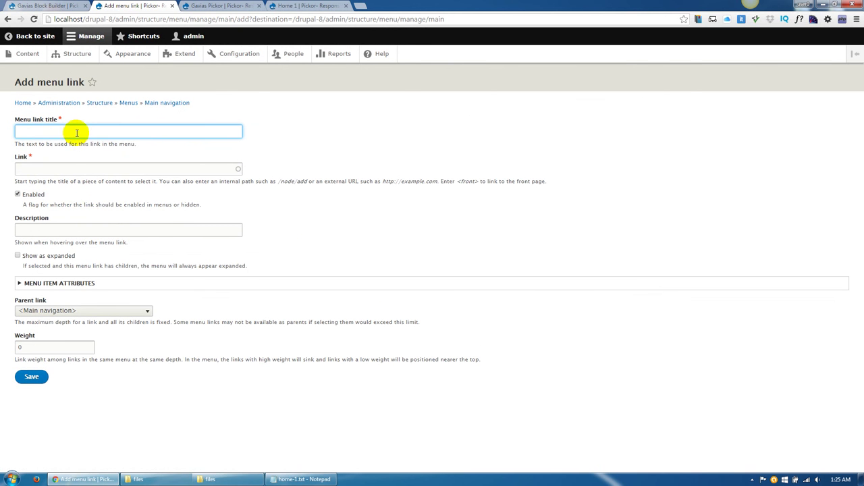
{"action": "type", "text": "Menu Item #1"}
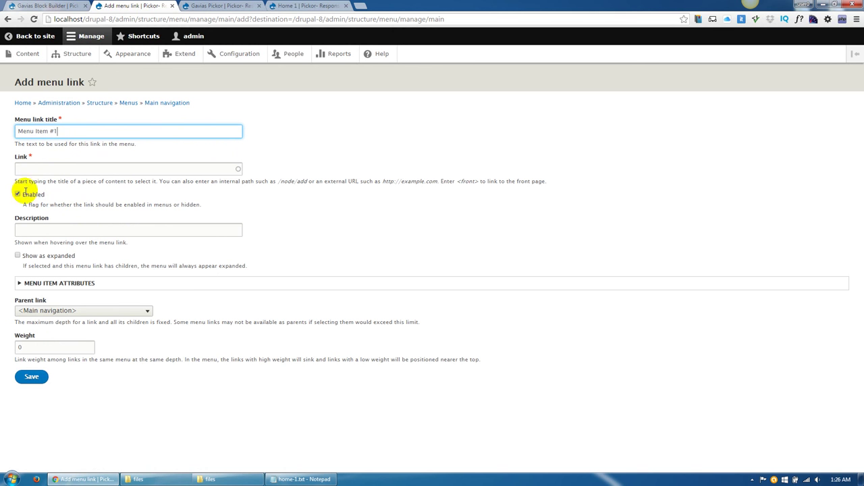
{"action": "left_click", "coordinate": [45, 311]}
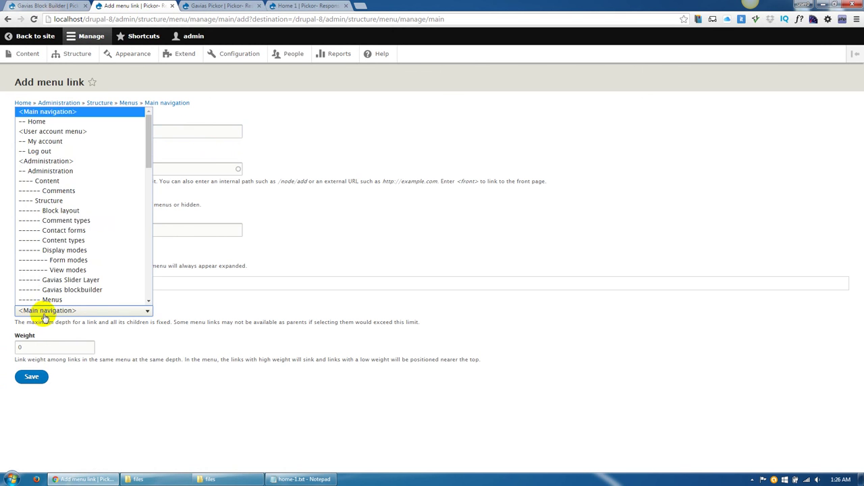
{"action": "left_click", "coordinate": [54, 112]}
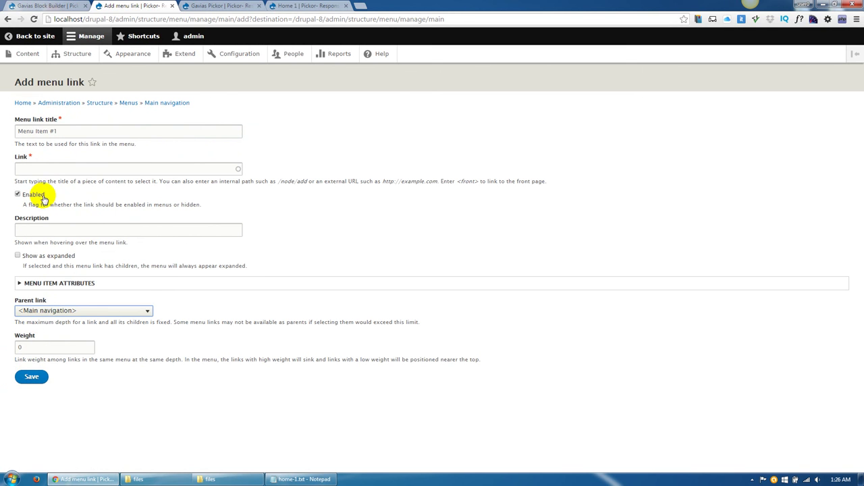
{"action": "left_click", "coordinate": [46, 168]}
{"action": "type", "text": "#"}
{"action": "left_click", "coordinate": [30, 370]}
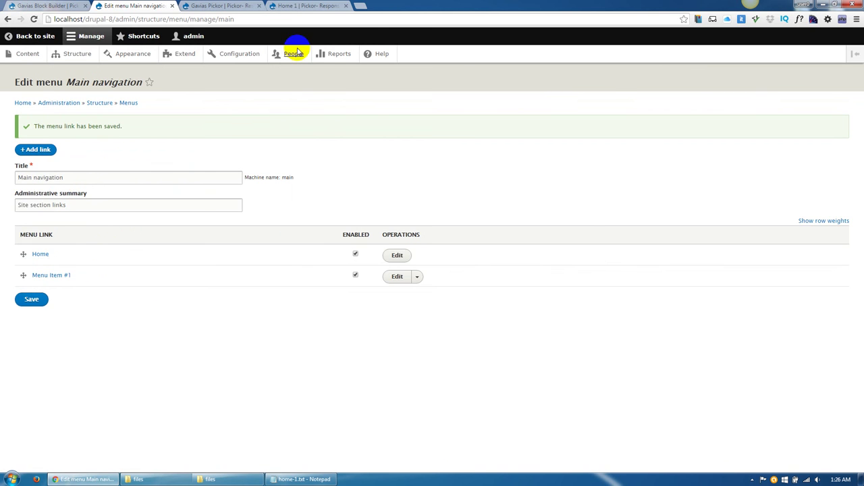
Check the main menu on the front page, then view the site's content list and the Gavias Block Builder list.
{"action": "left_click", "coordinate": [302, 6]}
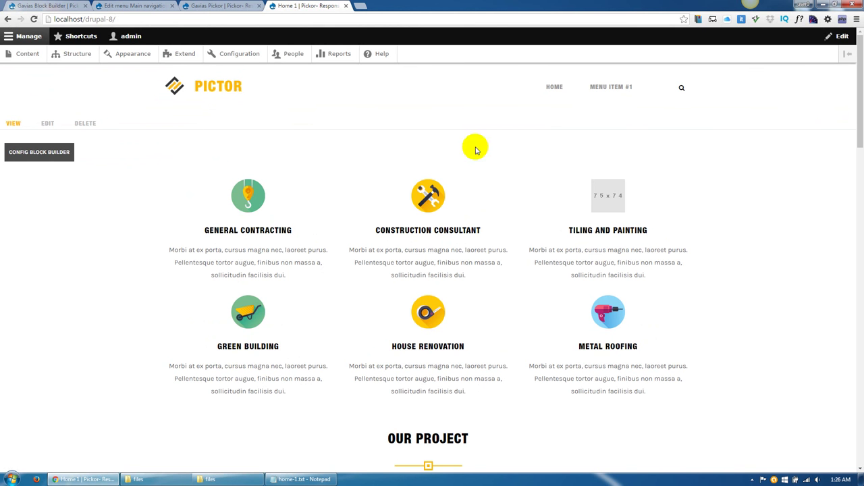
{"action": "left_click", "coordinate": [28, 54]}
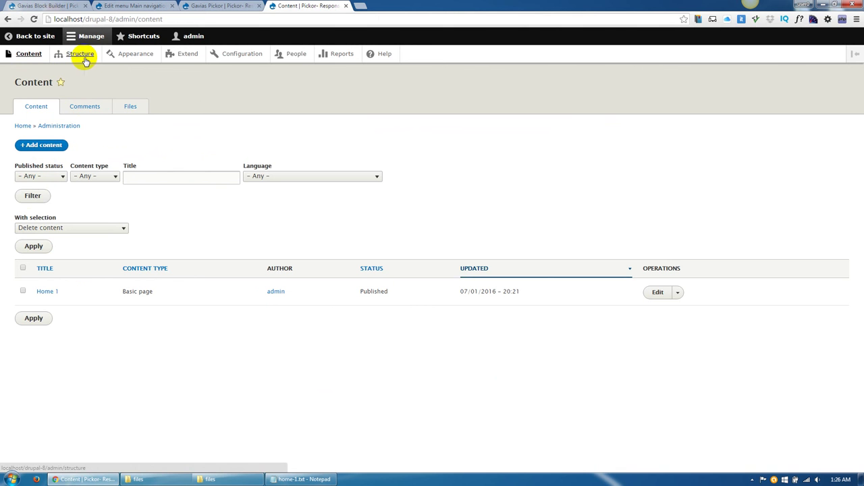
{"action": "left_click", "coordinate": [54, 7]}
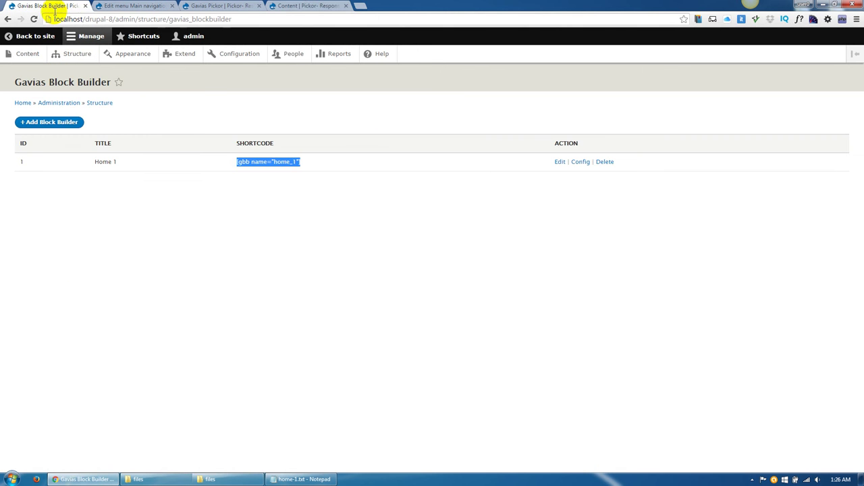
Add a new block builder and title it Service.
{"action": "left_click", "coordinate": [295, 5]}
{"action": "left_click", "coordinate": [79, 54]}
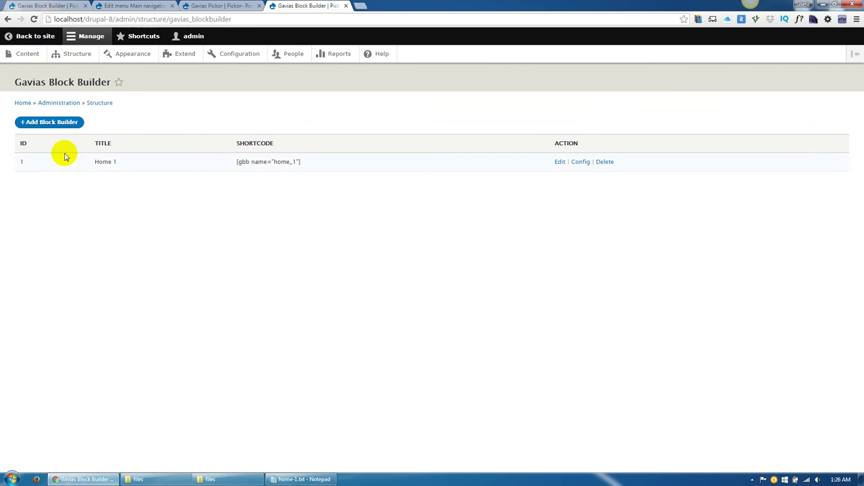
{"action": "left_click", "coordinate": [54, 123]}
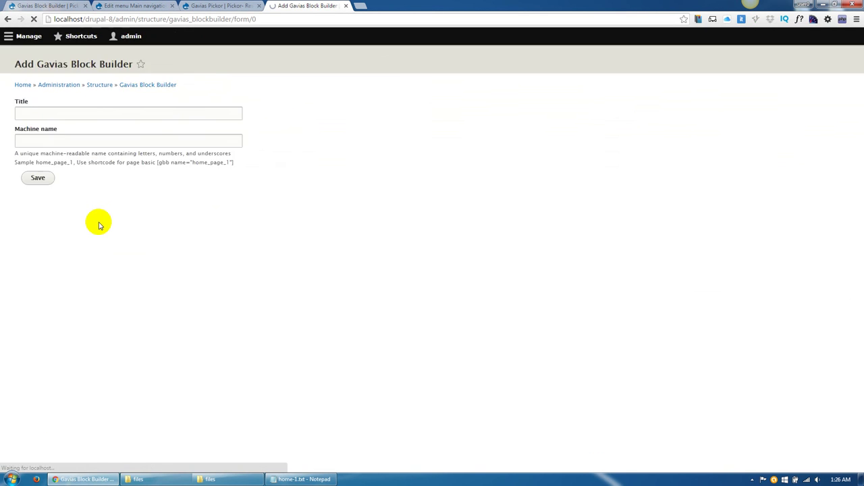
{"action": "left_click", "coordinate": [78, 132]}
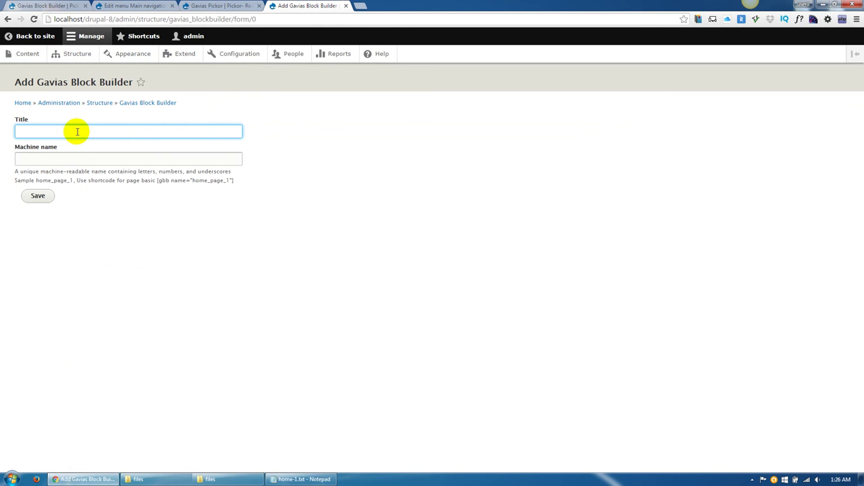
{"action": "type", "text": "S"}
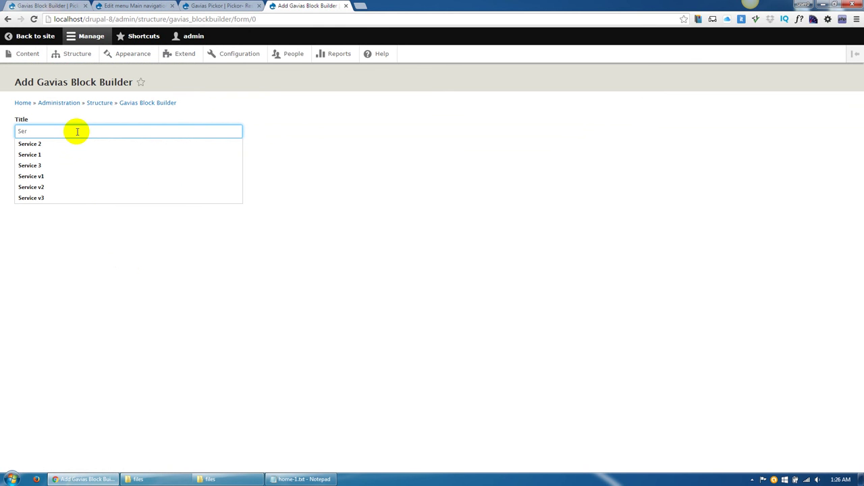
{"action": "type", "text": "er"}
{"action": "left_click", "coordinate": [56, 155]}
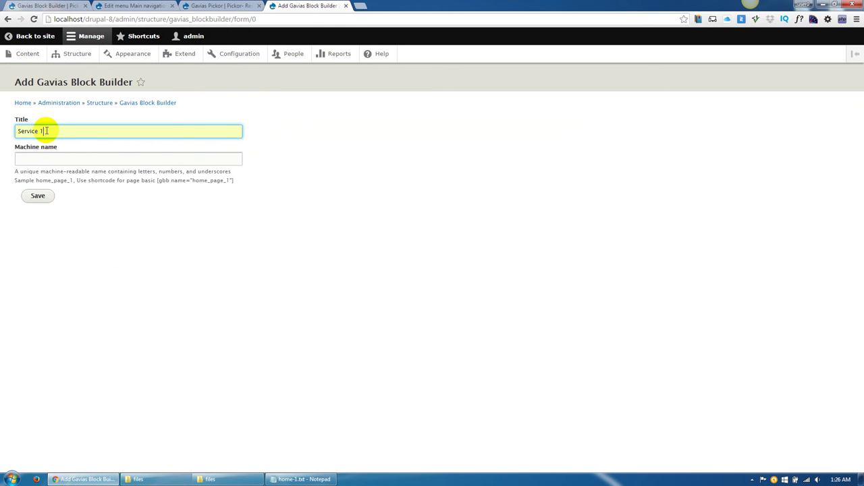
{"action": "left_click", "coordinate": [42, 131]}
{"action": "key", "text": "BackSpace"}
{"action": "left_click", "coordinate": [270, 162]}
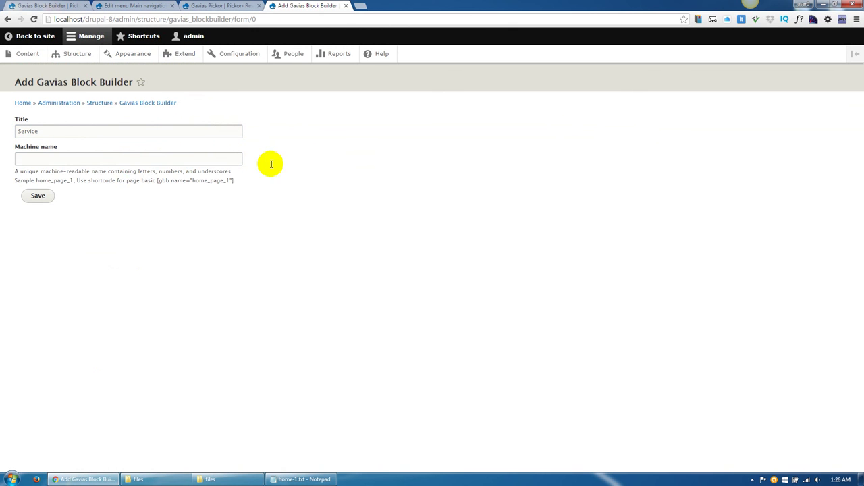
Give the new block builder the machine name service_page and save it.
{"action": "left_click", "coordinate": [133, 162]}
{"action": "type", "text": "service"}
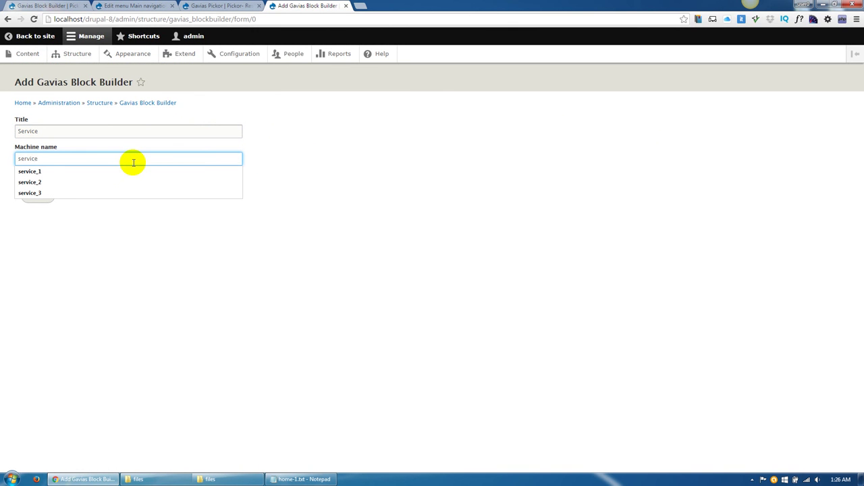
{"action": "type", "text": "_page"}
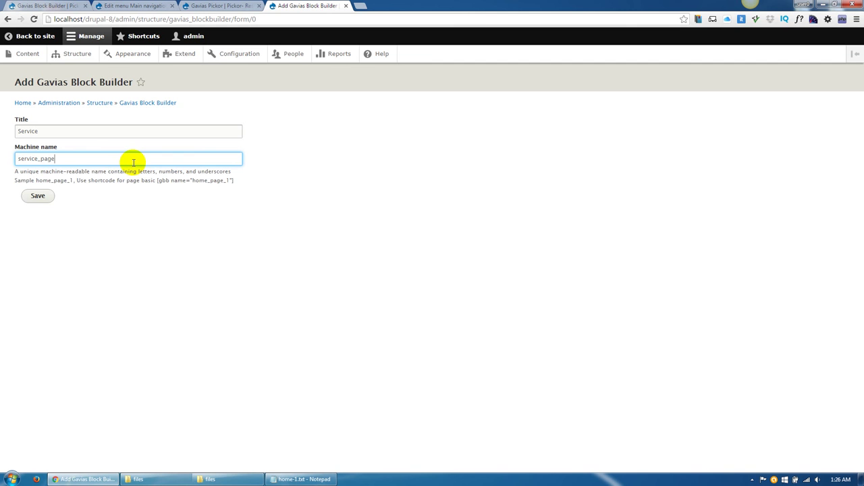
{"action": "left_click", "coordinate": [44, 201]}
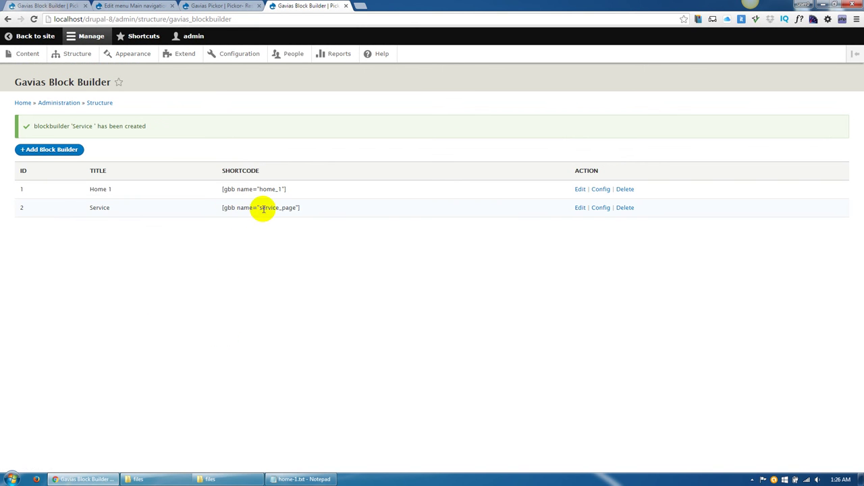
Open the Service block builder for editing and go to its import form.
{"action": "left_click_drag", "start_coordinate": [224, 207], "coordinate": [303, 209]}
{"action": "left_click", "coordinate": [306, 250]}
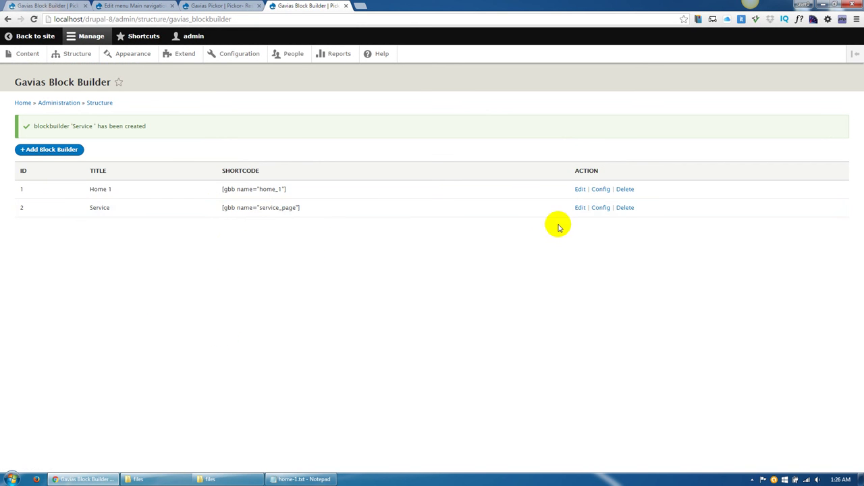
{"action": "left_click", "coordinate": [602, 208]}
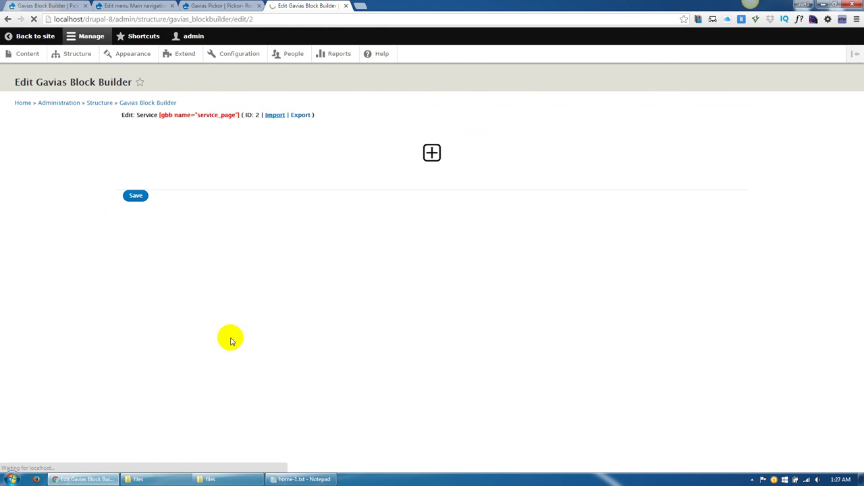
{"action": "left_click", "coordinate": [230, 479]}
{"action": "left_click", "coordinate": [229, 480]}
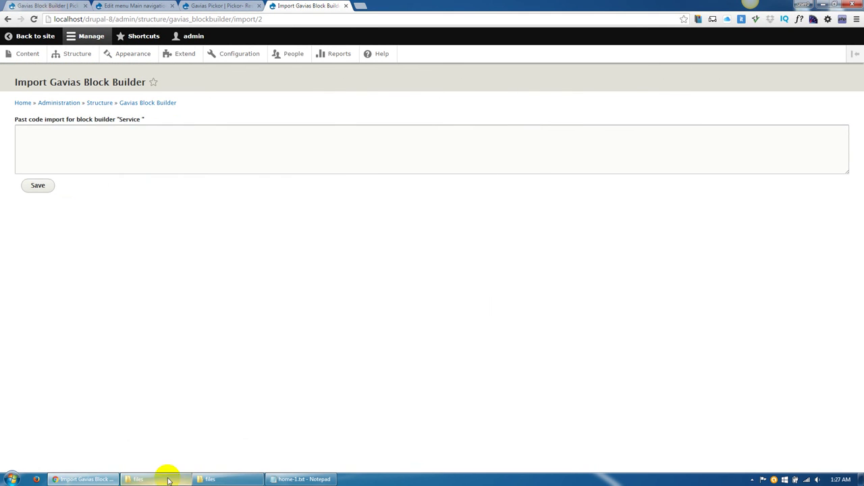
{"action": "left_click", "coordinate": [166, 479]}
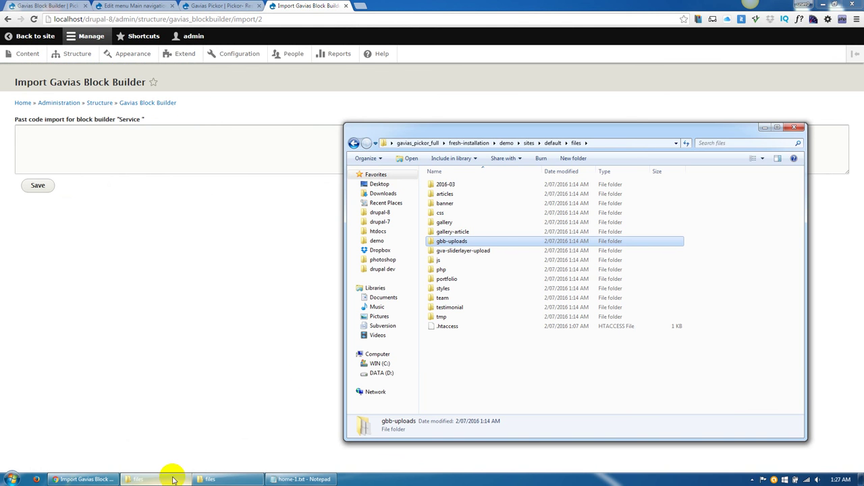
{"action": "left_click", "coordinate": [796, 127]}
Switch to the desktop, open service-1.txt from gavias_pickor_full's nested files_export_blockbuilder folder in Notepad, and copy all its code.
{"action": "key", "text": "super+d"}
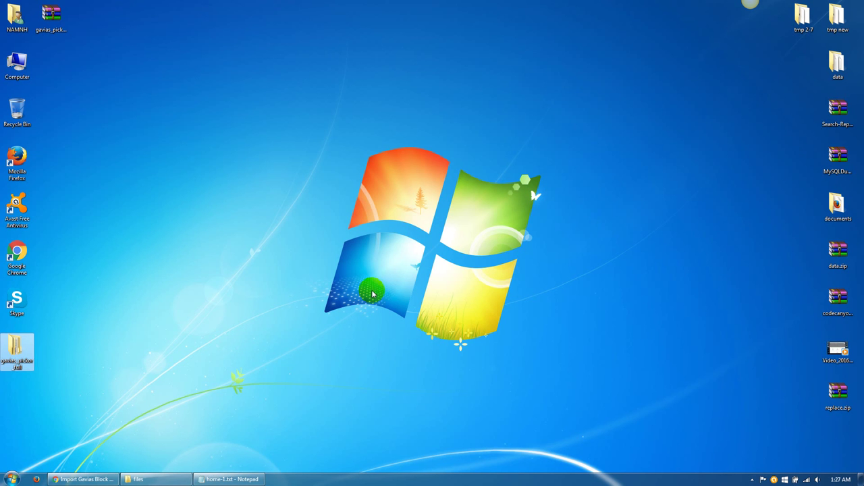
{"action": "double_click", "coordinate": [17, 352]}
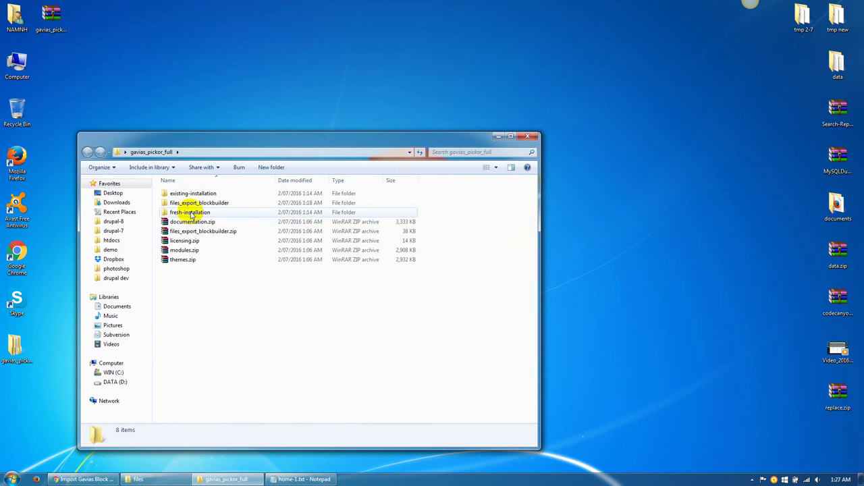
{"action": "double_click", "coordinate": [200, 204]}
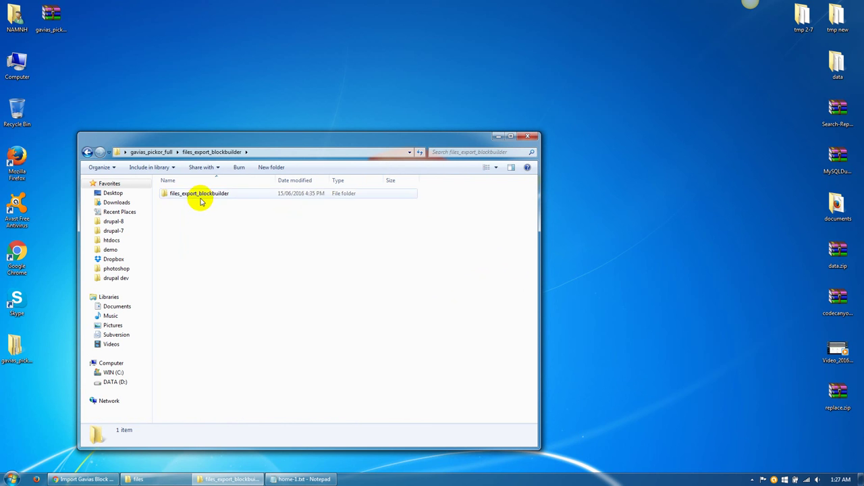
{"action": "double_click", "coordinate": [200, 196]}
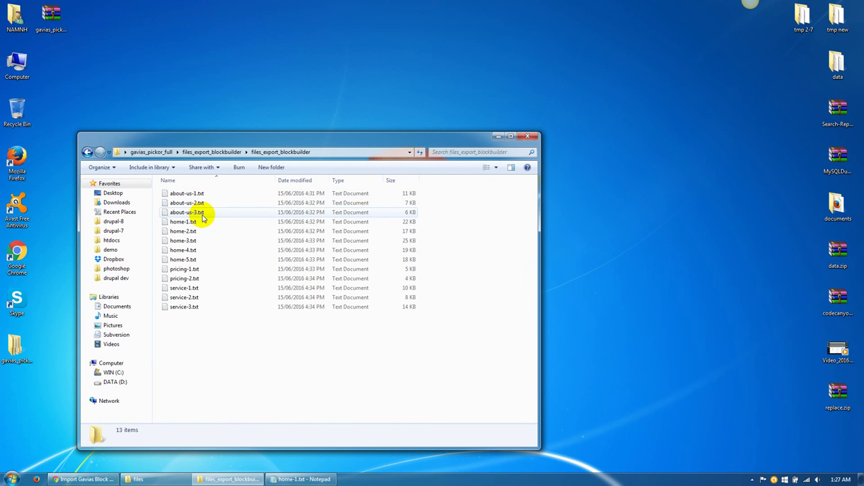
{"action": "double_click", "coordinate": [184, 289]}
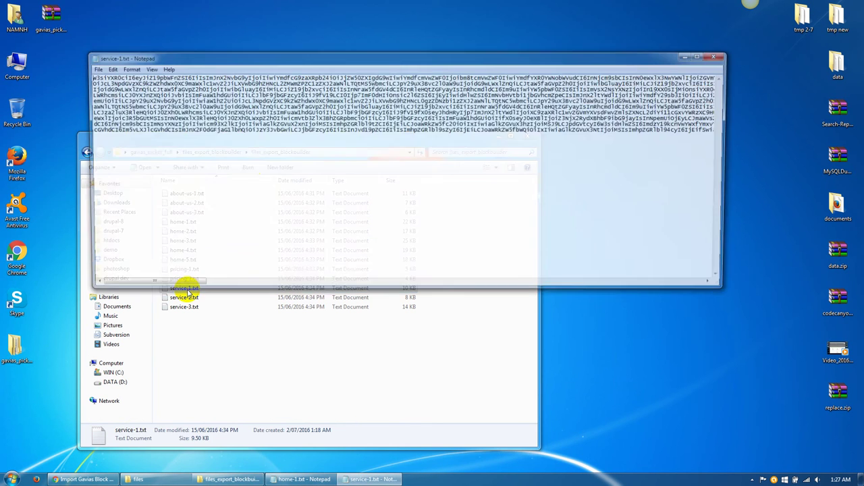
{"action": "key", "text": "ctrl+a"}
Switch back to Chrome, paste the copied code into the Service block builder's import form and save it.
{"action": "left_click", "coordinate": [84, 478]}
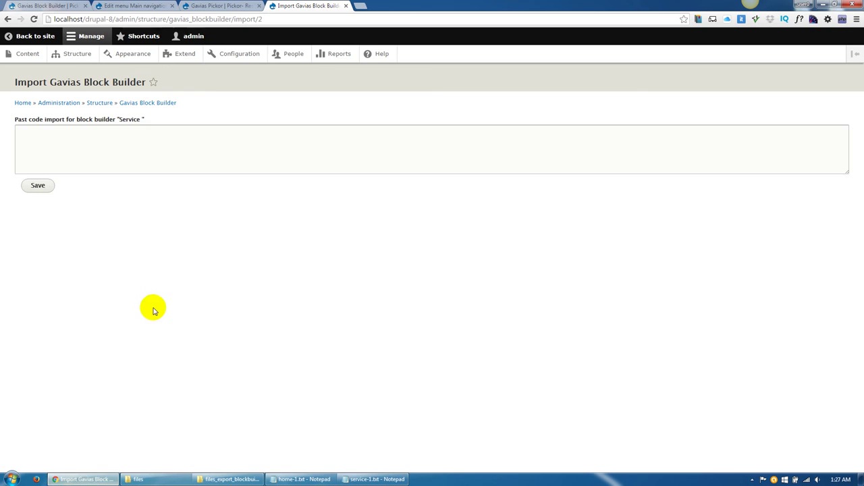
{"action": "left_click", "coordinate": [145, 151]}
{"action": "key", "text": "ctrl+v"}
{"action": "left_click", "coordinate": [40, 186]}
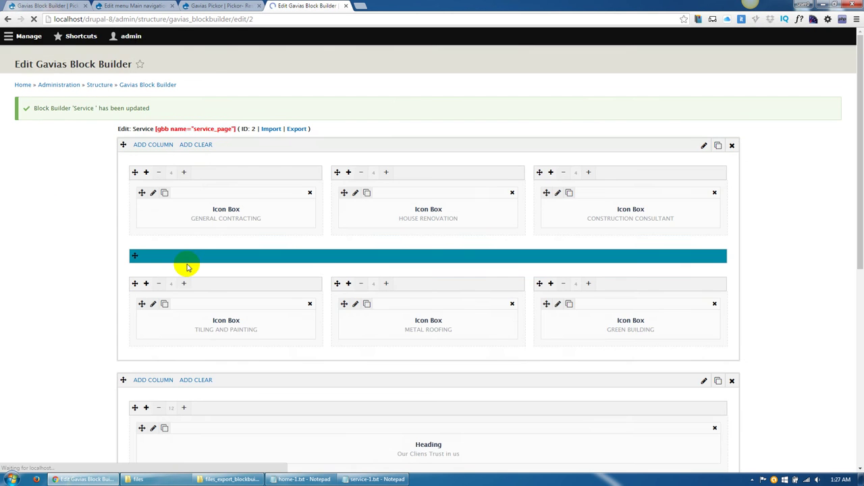
Look over the imported Service layout and copy its shortcode [gbb name="service_page"].
{"action": "scroll", "coordinate": [80, 292], "scroll_direction": "down", "scroll_amount": 8}
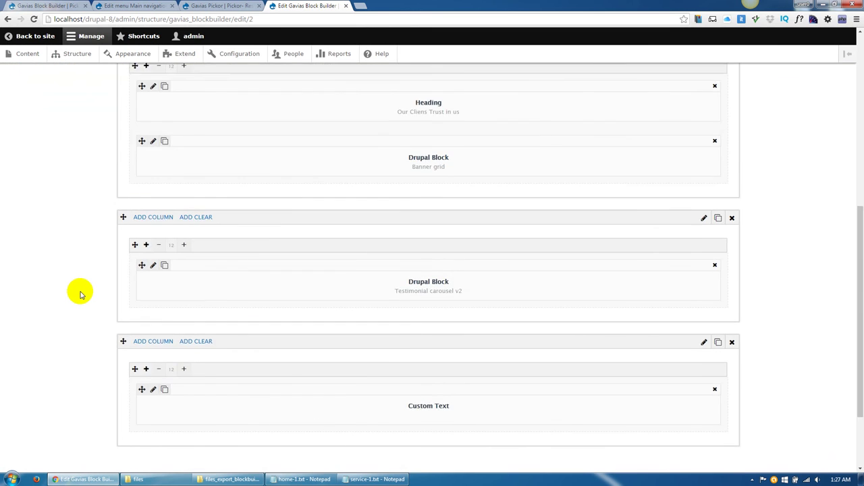
{"action": "scroll", "coordinate": [79, 291], "scroll_direction": "up", "scroll_amount": 2}
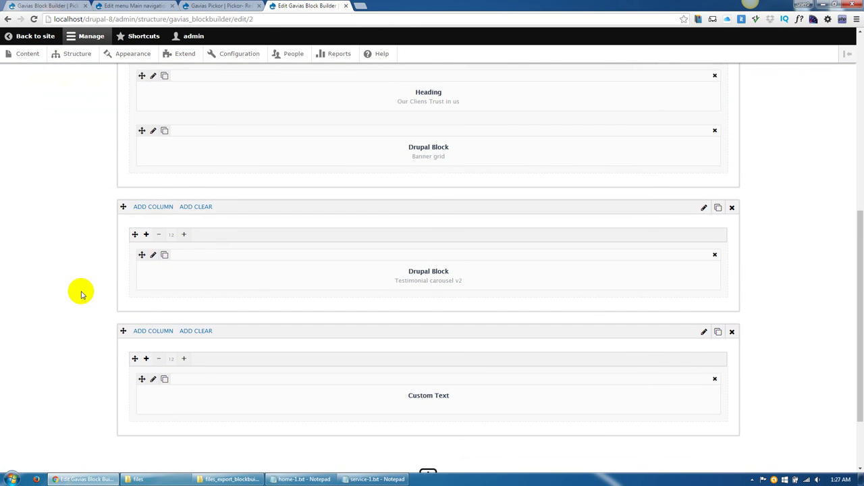
{"action": "scroll", "coordinate": [87, 291], "scroll_direction": "up", "scroll_amount": 8}
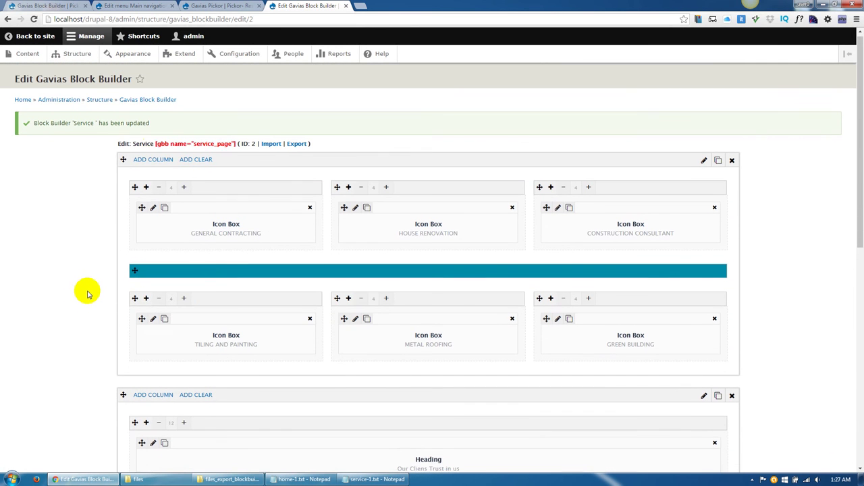
{"action": "left_click_drag", "start_coordinate": [156, 146], "coordinate": [226, 147]}
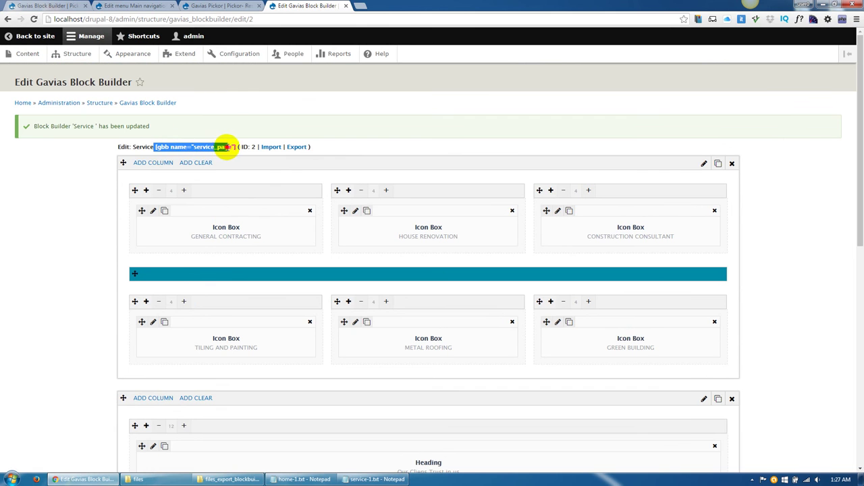
Start a new Basic page from the site's content list and title it Service Page.
{"action": "left_click", "coordinate": [208, 6]}
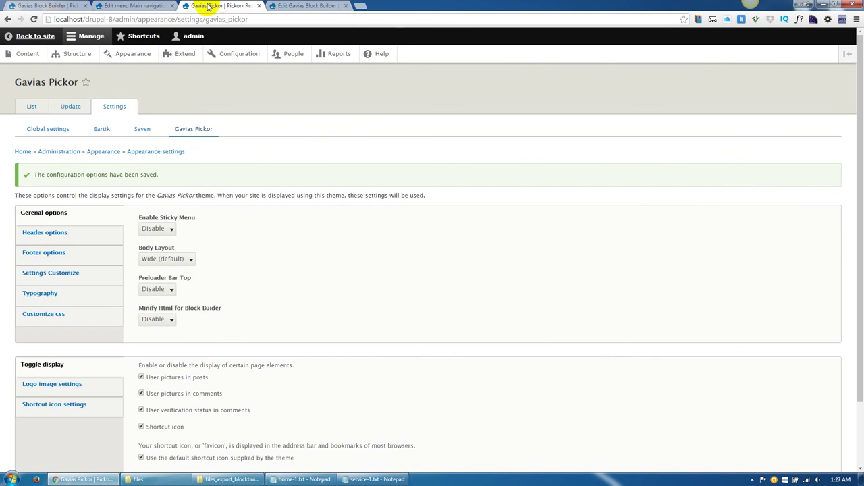
{"action": "left_click", "coordinate": [133, 6]}
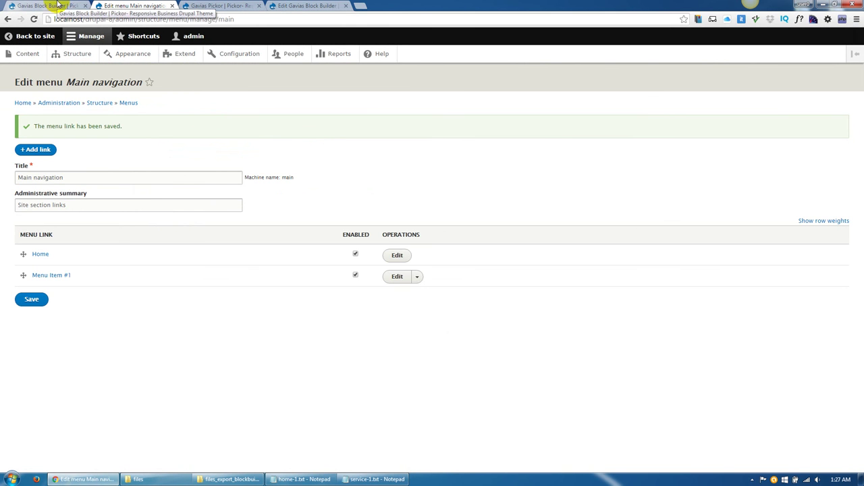
{"action": "left_click", "coordinate": [58, 5]}
{"action": "left_click", "coordinate": [119, 6]}
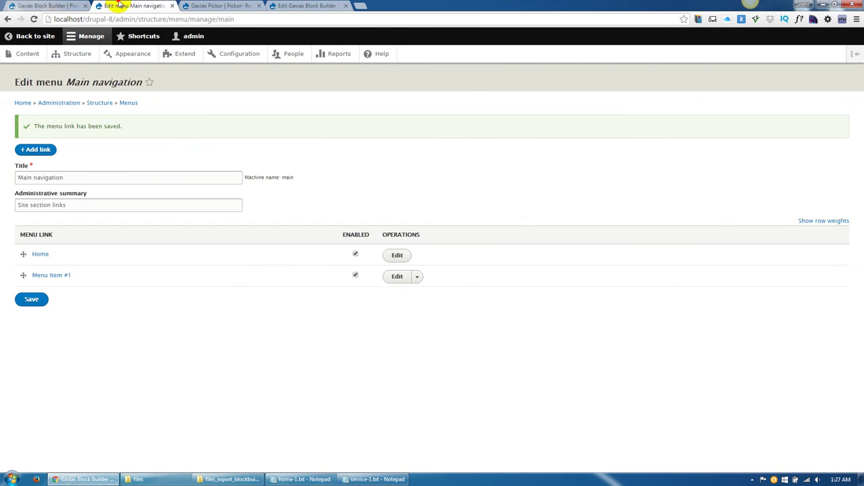
{"action": "left_click", "coordinate": [34, 56]}
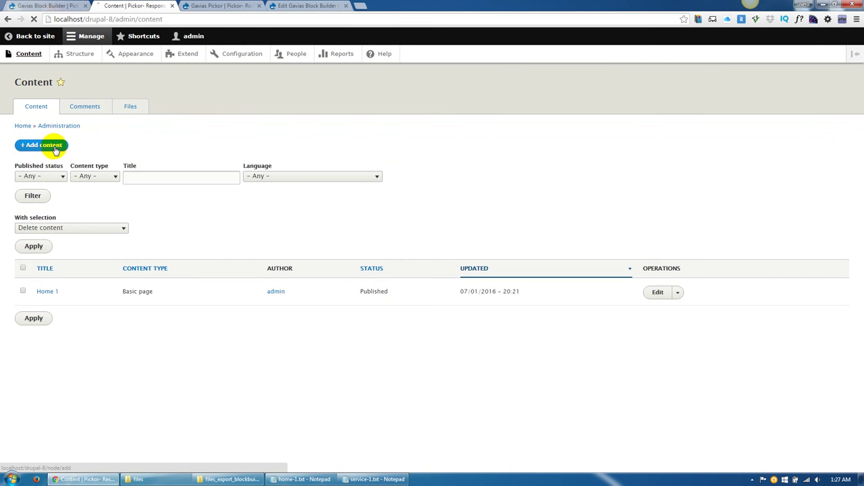
{"action": "left_click", "coordinate": [55, 148]}
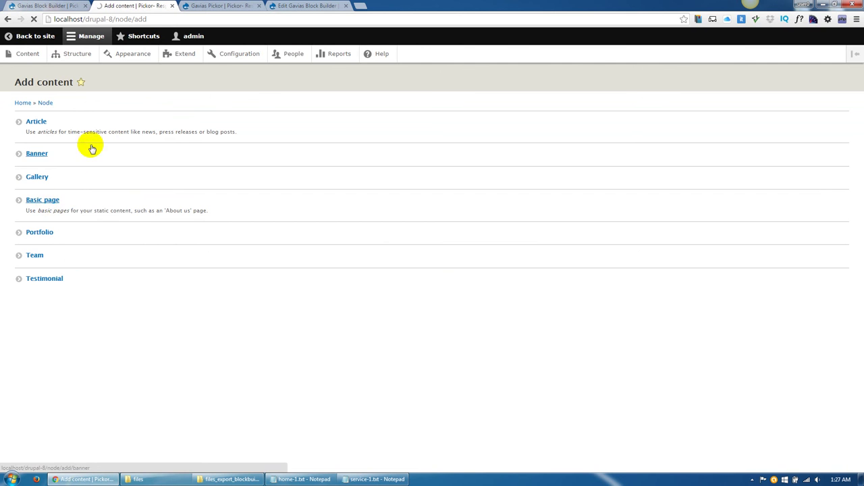
{"action": "left_click", "coordinate": [81, 129]}
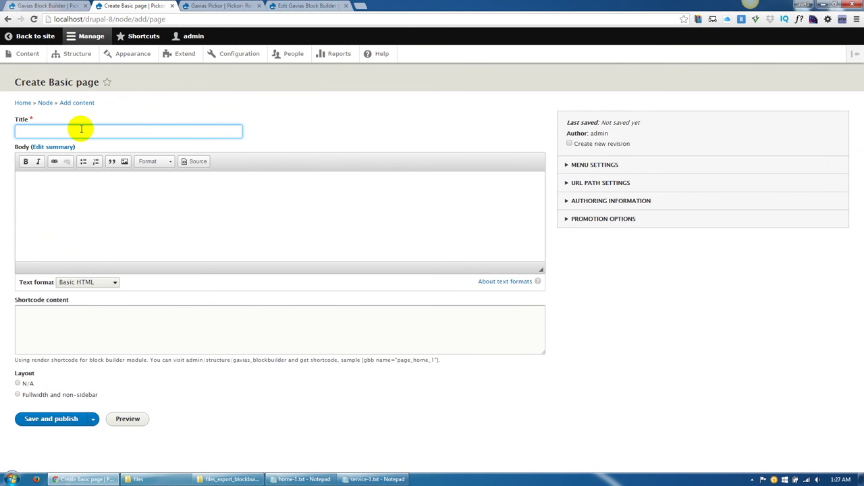
{"action": "type", "text": "Service "}
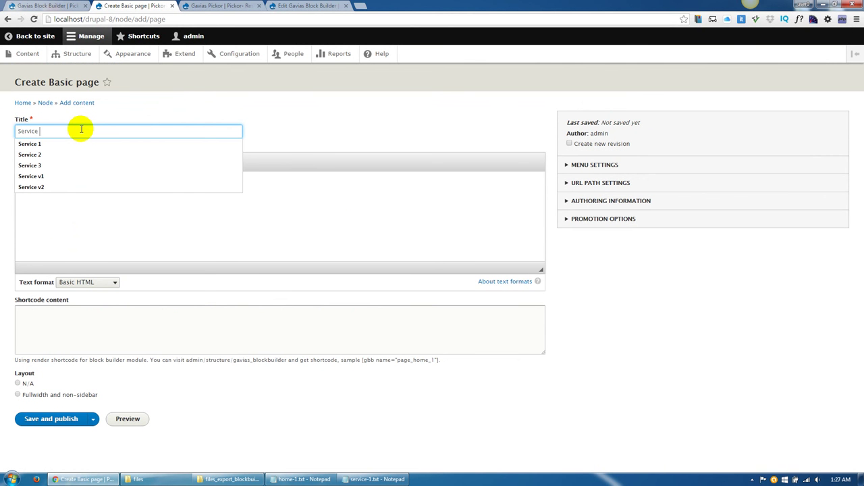
{"action": "type", "text": "Page"}
Enter [gbb name="service_page"] as the page's shortcode content and set its layout to Fullwidth and non-sidebar.
{"action": "left_click", "coordinate": [64, 341]}
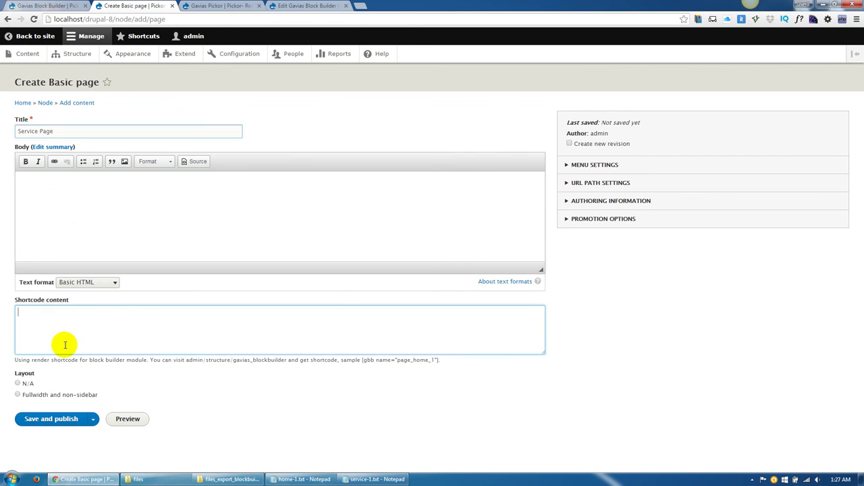
{"action": "type", "text": "[gbb name=\"service_page\"]"}
{"action": "left_click_drag", "start_coordinate": [94, 312], "coordinate": [23, 328]}
{"action": "left_click", "coordinate": [34, 312]}
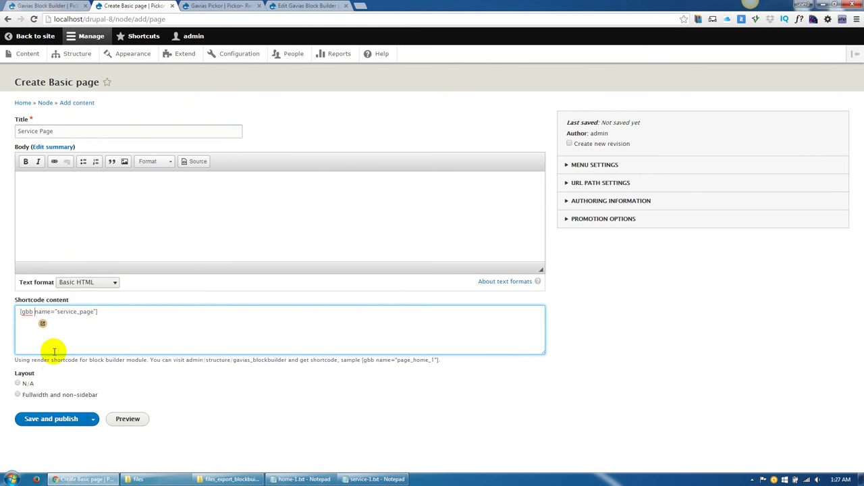
{"action": "left_click", "coordinate": [35, 394]}
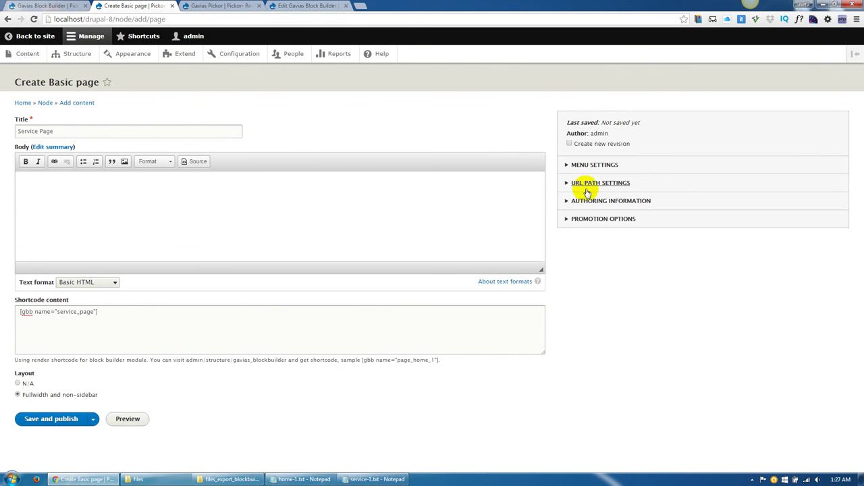
Provide a menu link for the new page under Main navigation.
{"action": "left_click", "coordinate": [595, 165]}
{"action": "left_click", "coordinate": [585, 182]}
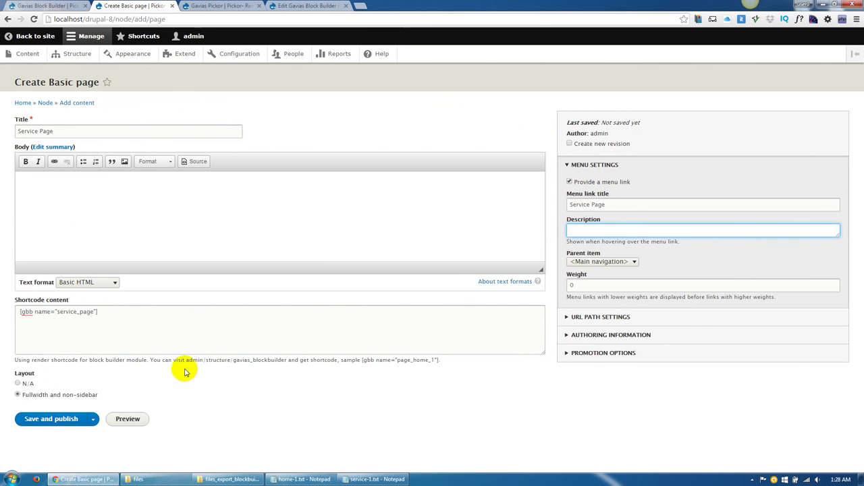
Save and publish the Service Page, and look through the published page and its main menu link.
{"action": "left_click", "coordinate": [61, 419]}
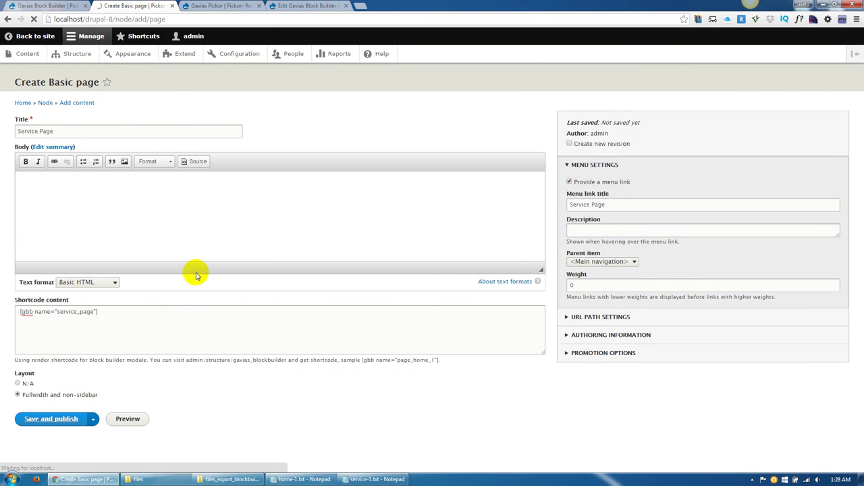
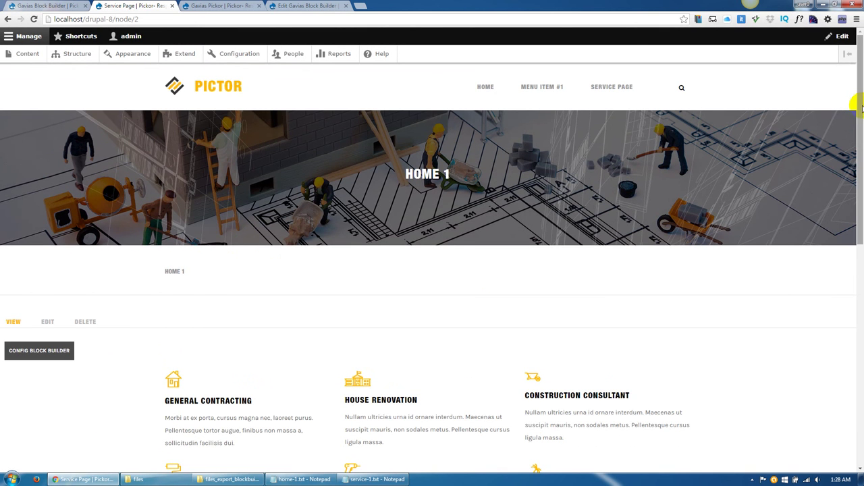
{"action": "left_click_drag", "start_coordinate": [861, 108], "coordinate": [861, 341]}
{"action": "left_click_drag", "start_coordinate": [859, 390], "coordinate": [857, 99]}
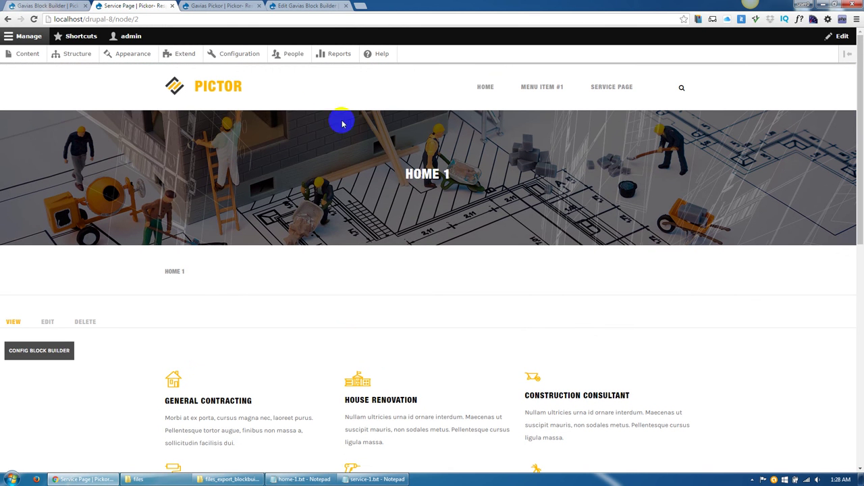
{"action": "left_click", "coordinate": [611, 91]}
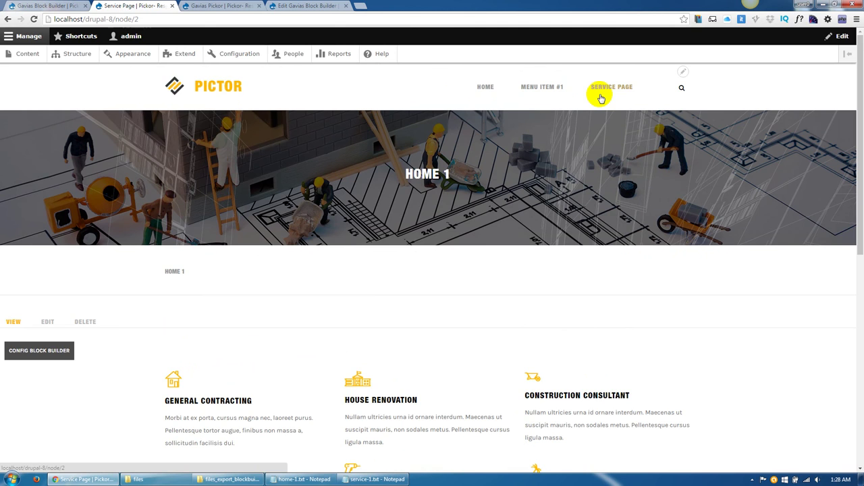
Go to the site's front page and examine its block-builder content down to the Our Project section.
{"action": "left_click", "coordinate": [224, 93]}
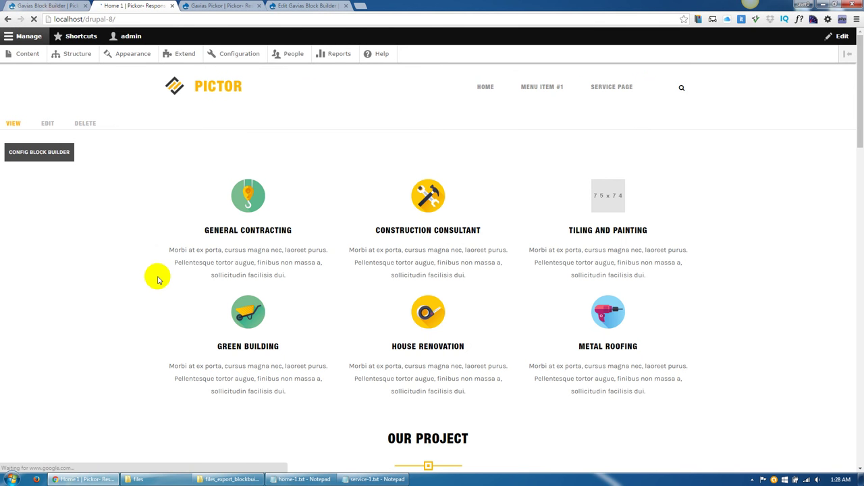
{"action": "left_click_drag", "start_coordinate": [859, 150], "coordinate": [776, 123]}
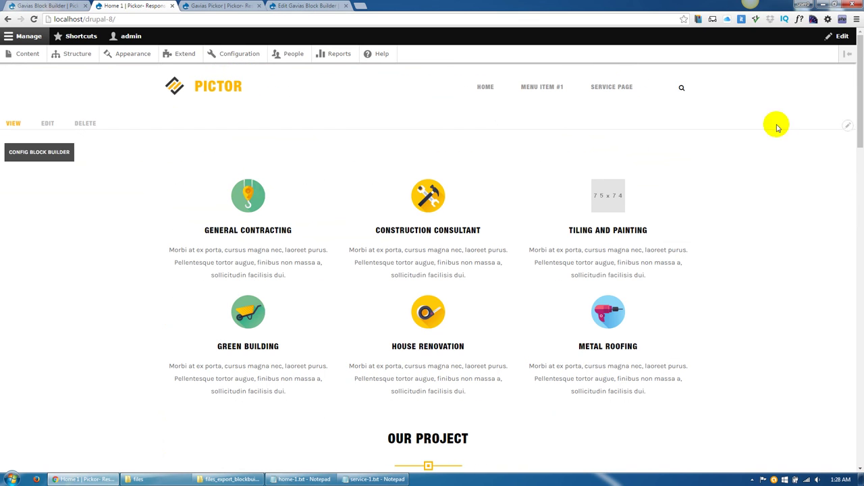
{"action": "left_click", "coordinate": [39, 153]}
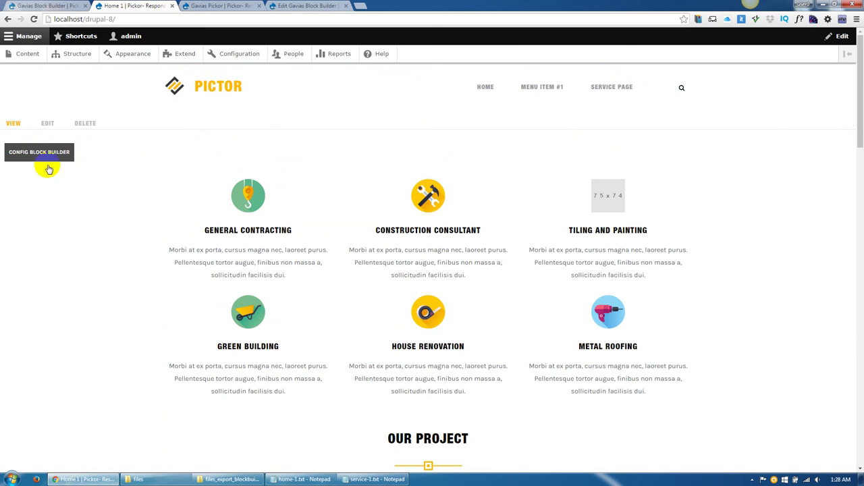
{"action": "left_click", "coordinate": [44, 5]}
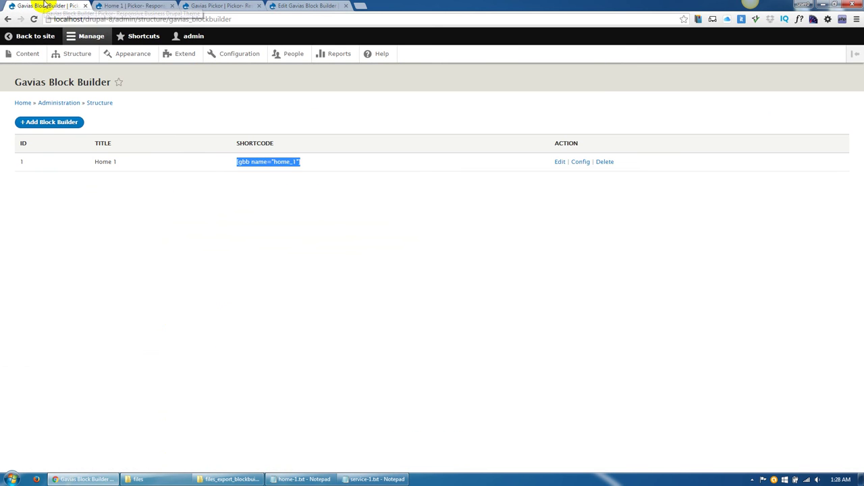
{"action": "left_click", "coordinate": [108, 6]}
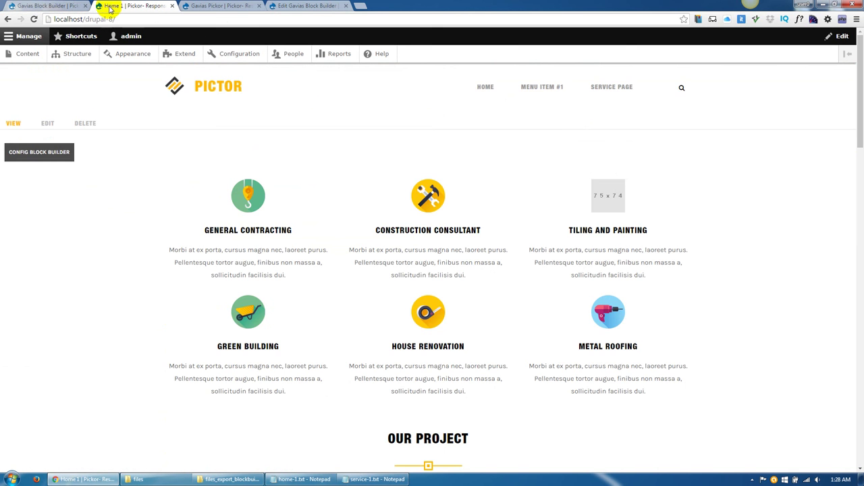
{"action": "left_click", "coordinate": [41, 5]}
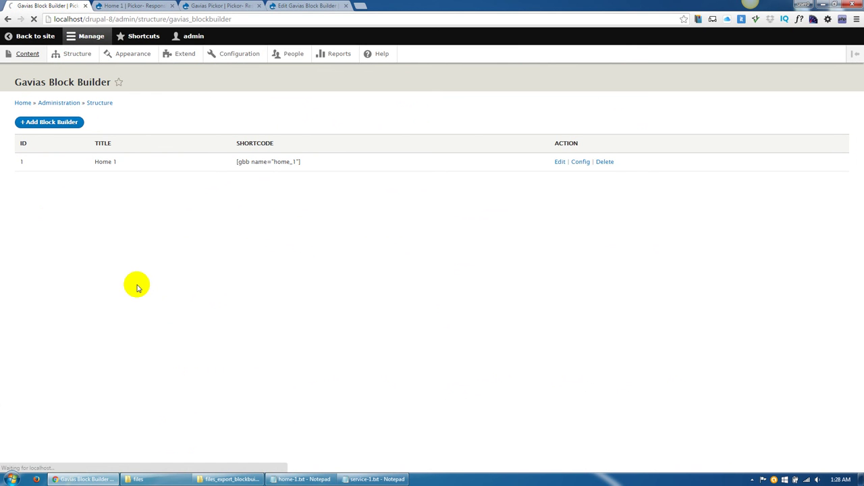
{"action": "key", "text": "ctrl+Tab"}
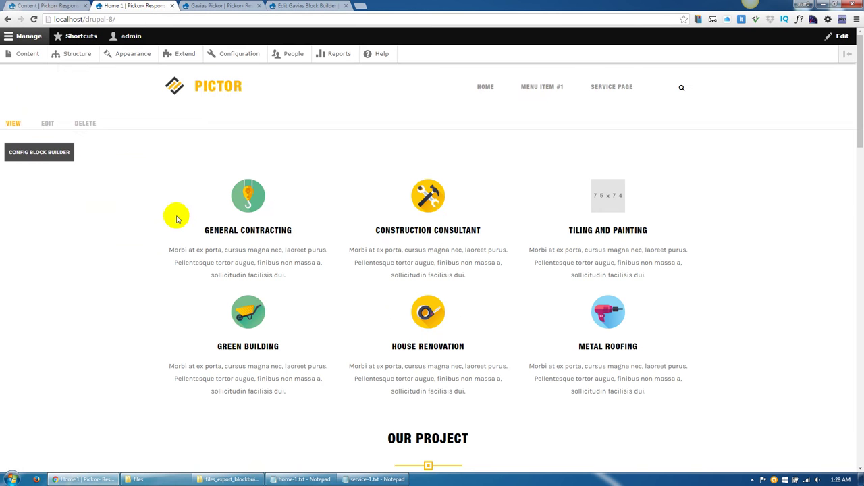
{"action": "scroll", "coordinate": [180, 247], "scroll_direction": "down", "scroll_amount": 3}
{"action": "scroll", "coordinate": [181, 253], "scroll_direction": "down", "scroll_amount": 2}
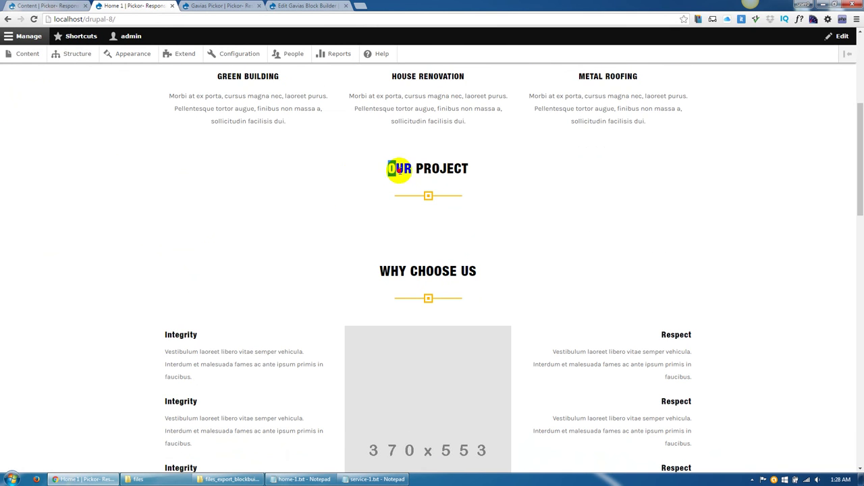
{"action": "left_click_drag", "start_coordinate": [390, 169], "coordinate": [472, 170]}
Open the creation form for Portfolio content from the site's content list to view its fields.
{"action": "left_click", "coordinate": [27, 8]}
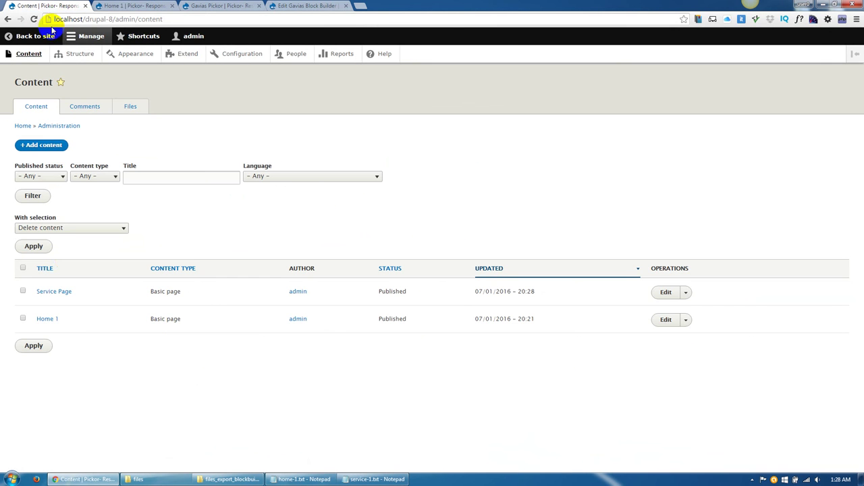
{"action": "left_click", "coordinate": [45, 144]}
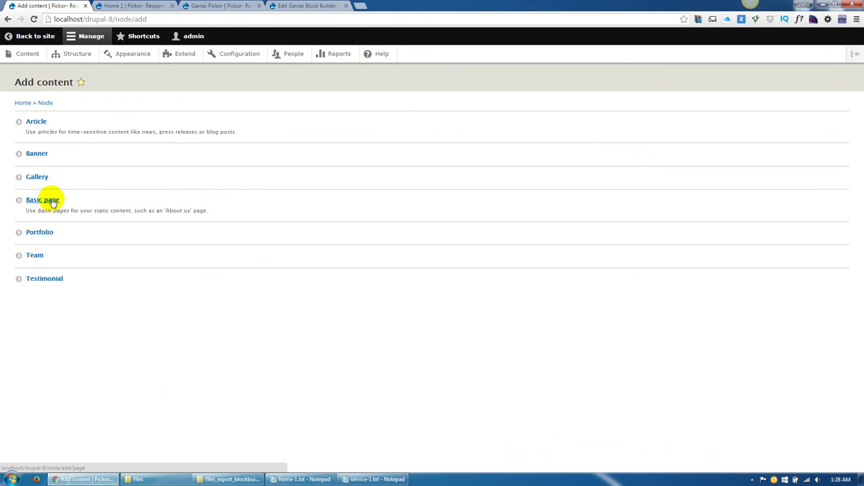
{"action": "left_click", "coordinate": [45, 235]}
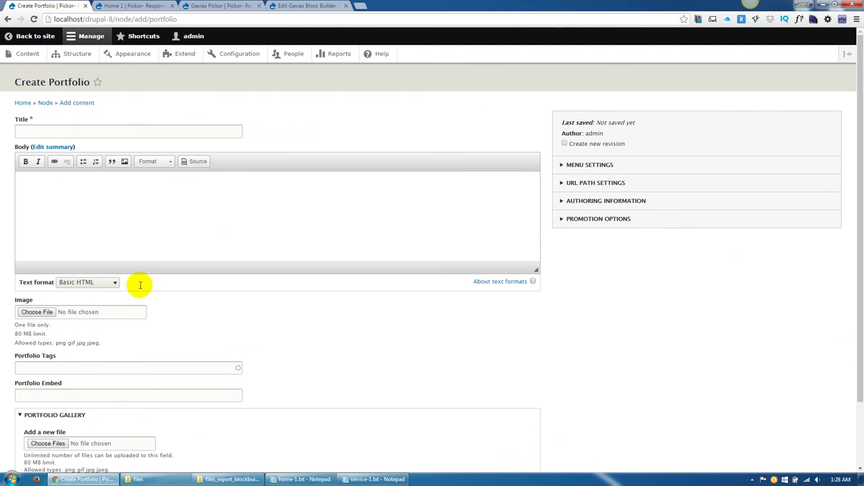
Add the term Photography to the Portfolio Tags vocabulary in the site's taxonomy.
{"action": "left_click", "coordinate": [78, 55]}
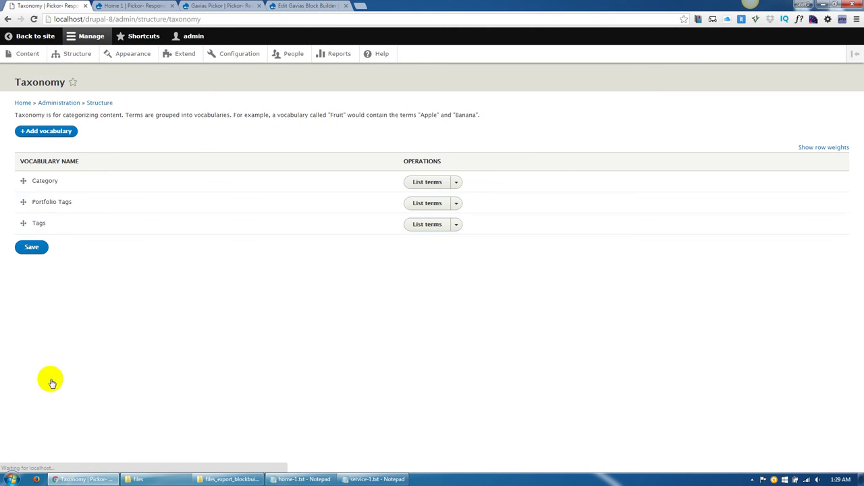
{"action": "left_click", "coordinate": [408, 203]}
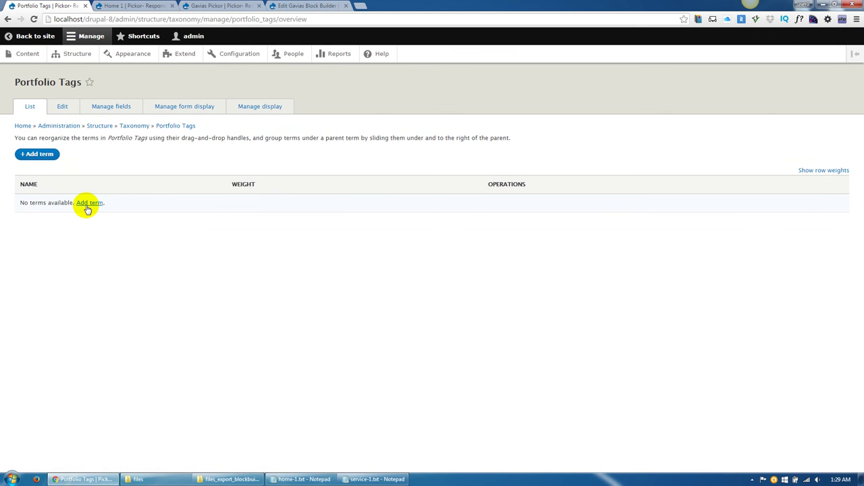
{"action": "left_click", "coordinate": [40, 156]}
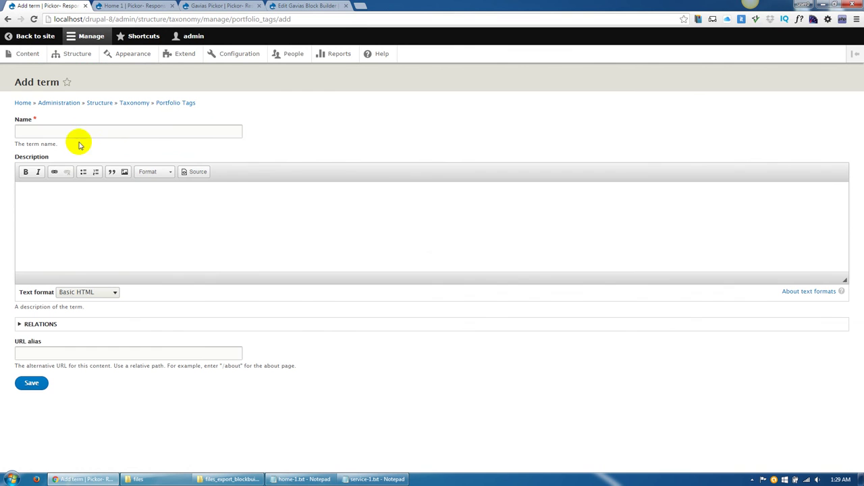
{"action": "left_click", "coordinate": [82, 130]}
{"action": "type", "text": "P"}
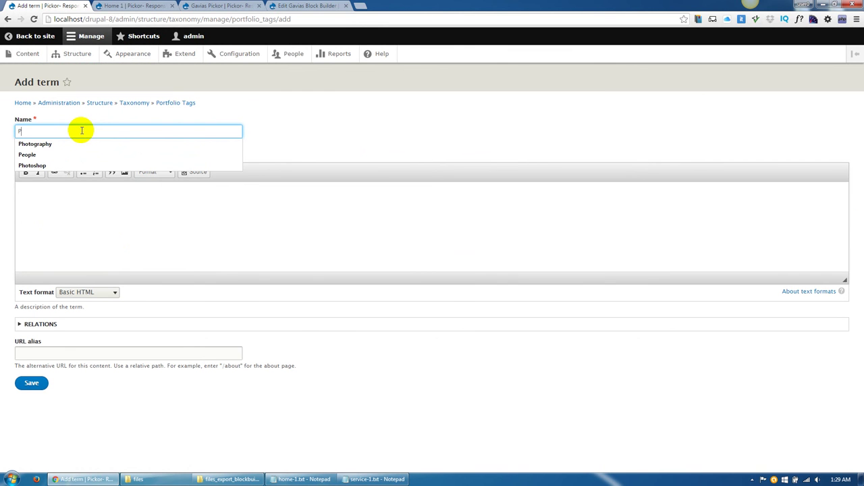
{"action": "key", "text": "Down"}
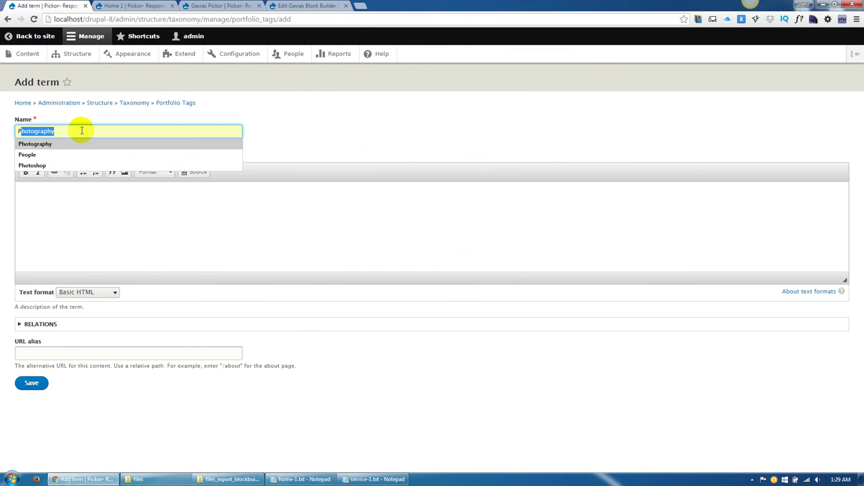
{"action": "key", "text": "Return"}
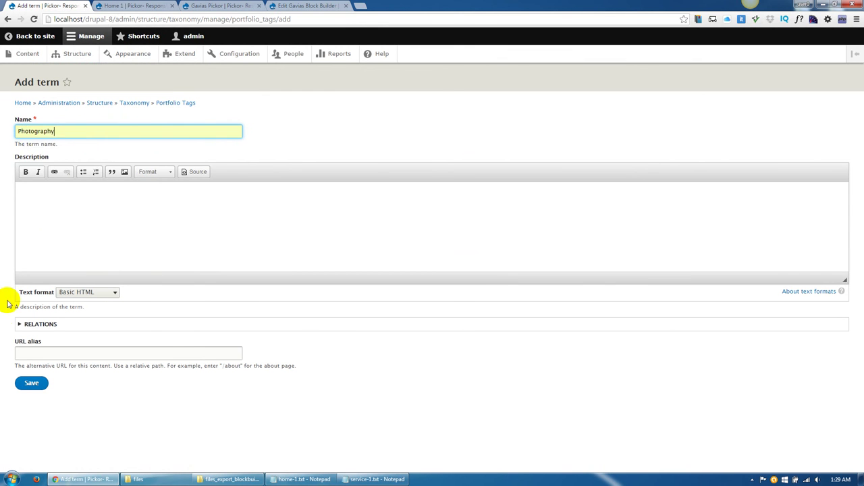
{"action": "left_click", "coordinate": [31, 383]}
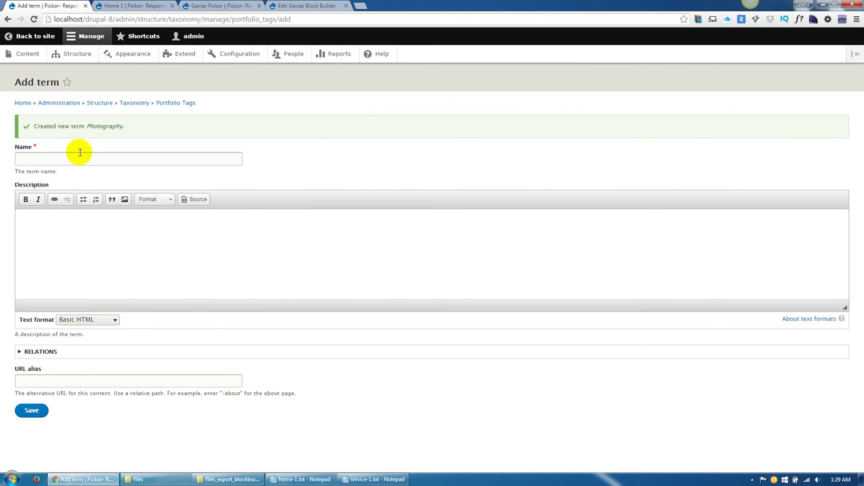
Add a Development term to the Portfolio Tags vocabulary.
{"action": "left_click", "coordinate": [78, 158]}
{"action": "type", "text": "Design"}
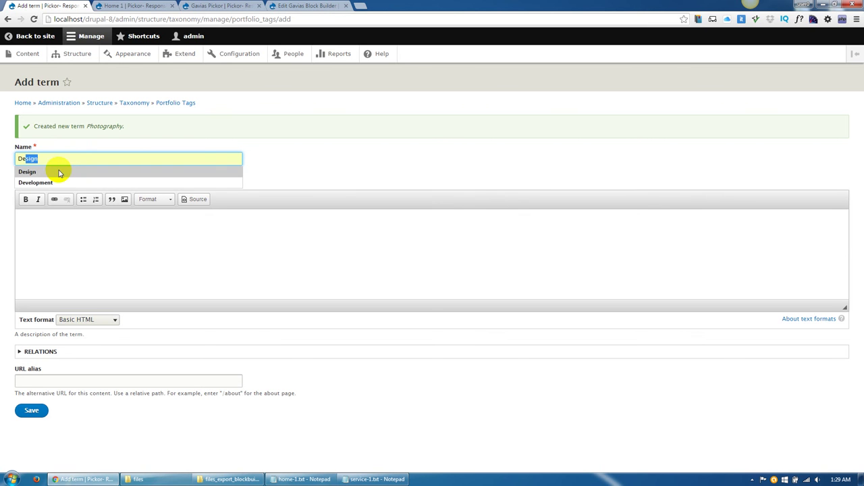
{"action": "left_click", "coordinate": [52, 183]}
{"action": "left_click", "coordinate": [31, 410]}
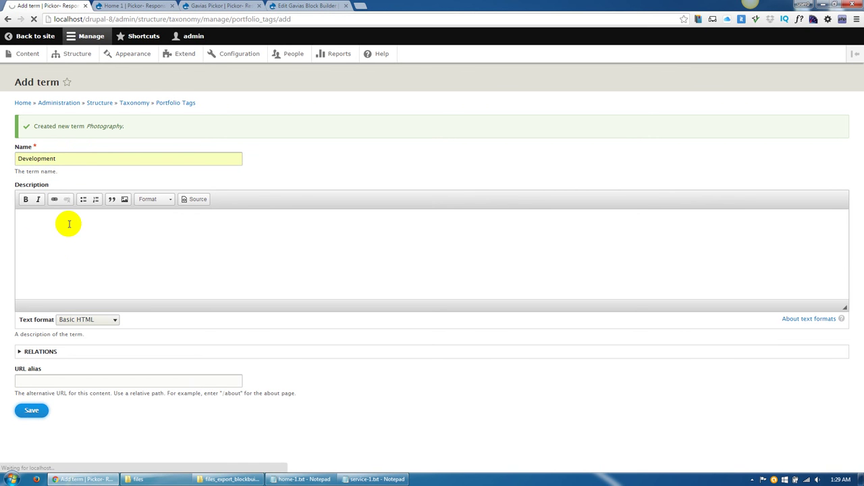
Add a Design term to the Portfolio Tags vocabulary.
{"action": "left_click", "coordinate": [54, 160]}
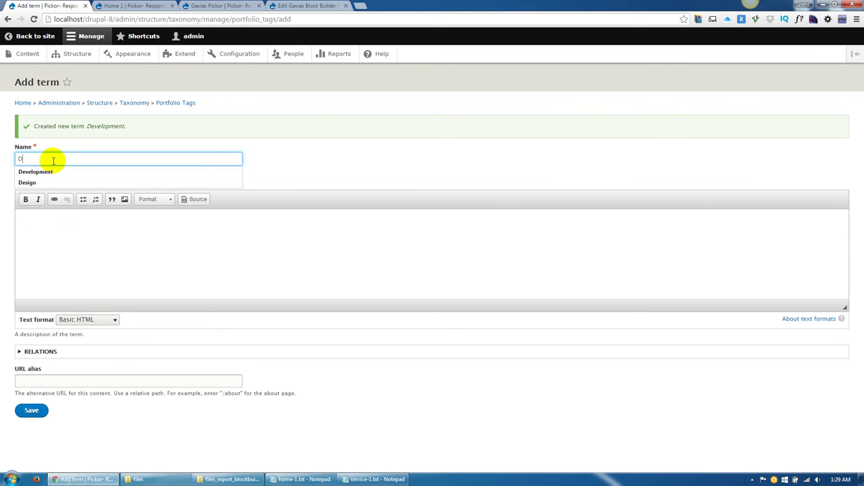
{"action": "type", "text": "D"}
{"action": "left_click", "coordinate": [30, 182]}
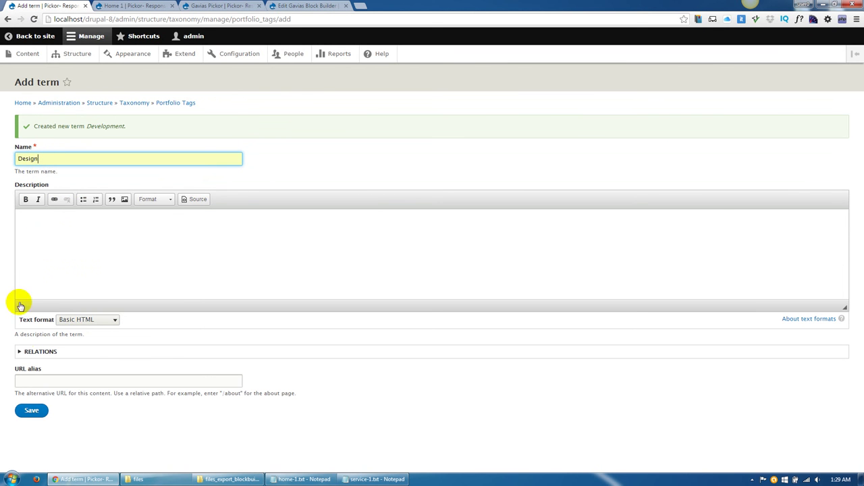
{"action": "left_click", "coordinate": [31, 410]}
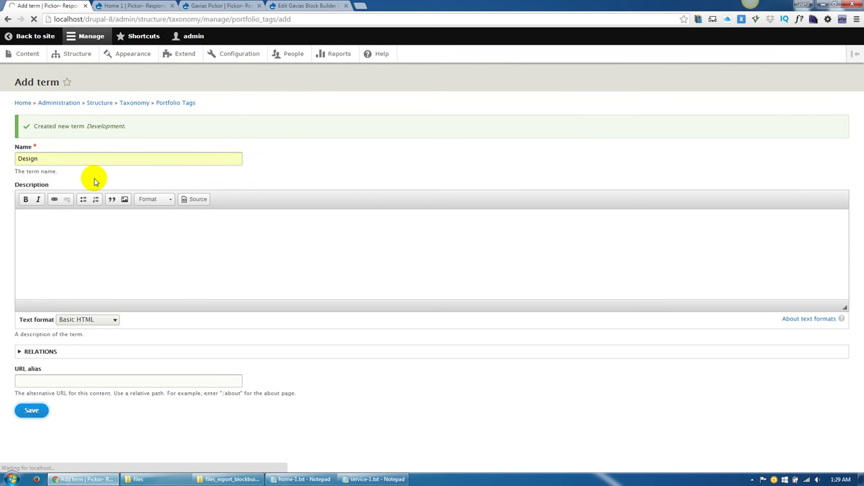
Reload the front page and check the Our Project section for the new portfolio tags.
{"action": "left_click", "coordinate": [132, 6]}
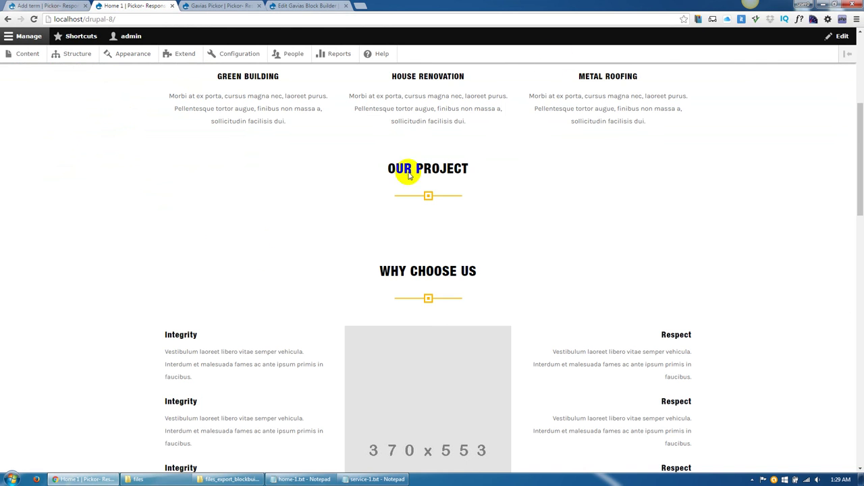
{"action": "right_click", "coordinate": [102, 220]}
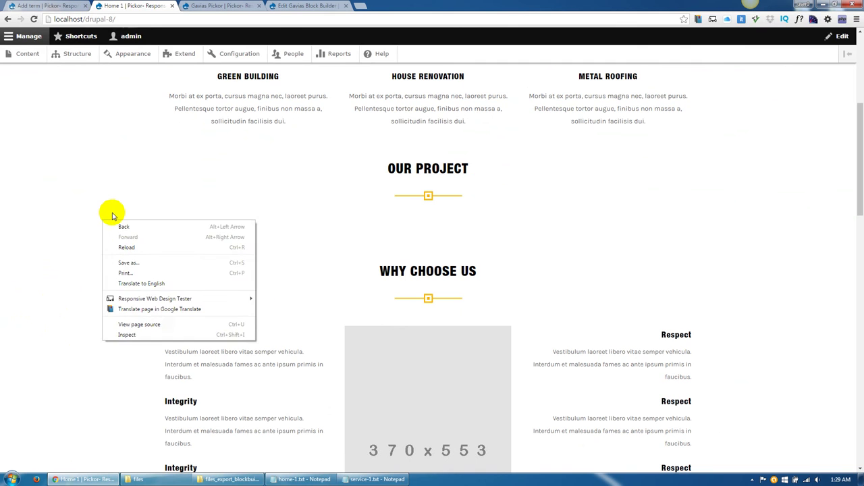
{"action": "left_click", "coordinate": [146, 298]}
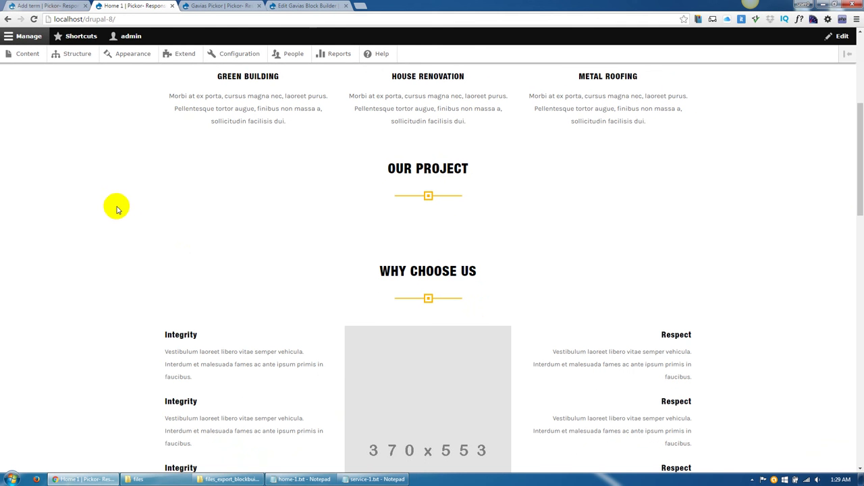
{"action": "left_click", "coordinate": [34, 19]}
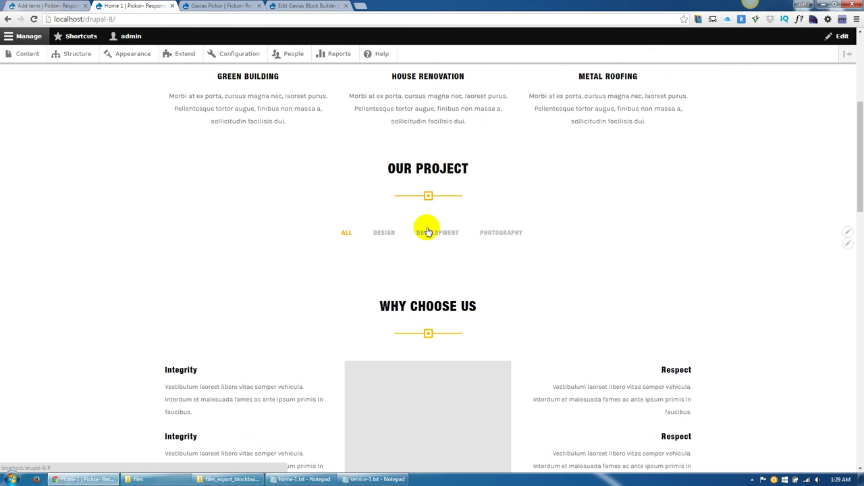
Start a new Portfolio content item and title it Portfolio #1.
{"action": "left_click", "coordinate": [65, 6]}
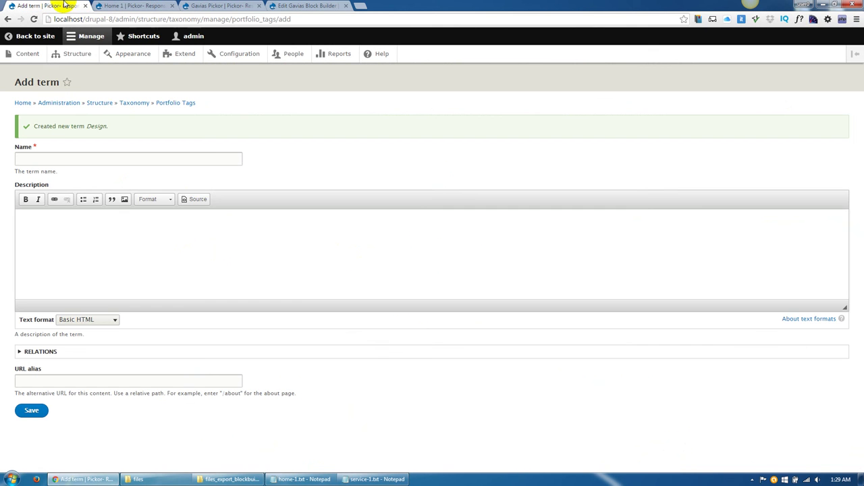
{"action": "left_click", "coordinate": [28, 55]}
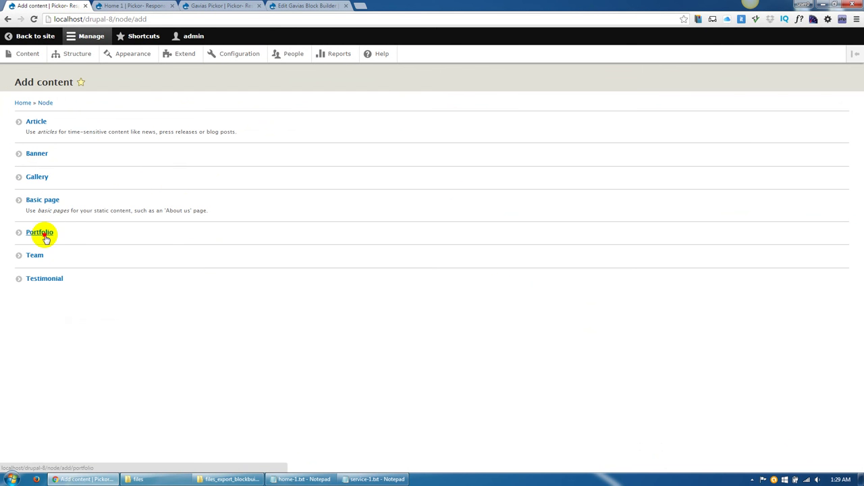
{"action": "left_click", "coordinate": [44, 238]}
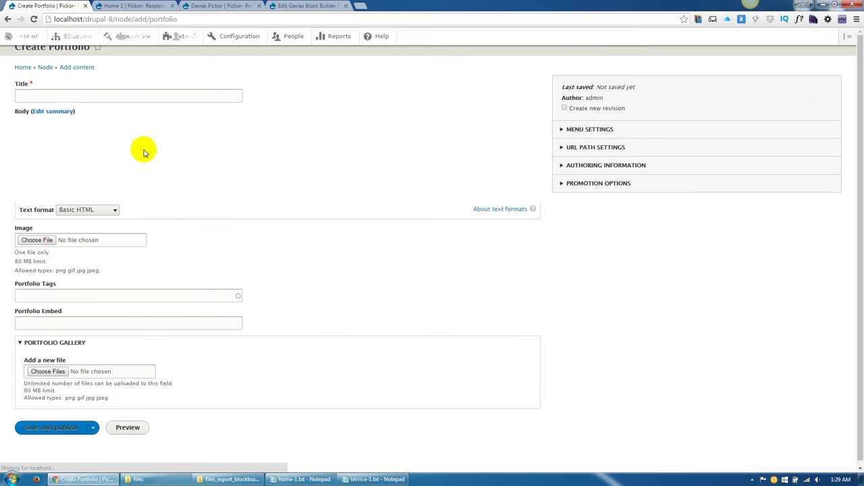
{"action": "left_click", "coordinate": [129, 132]}
{"action": "type", "text": "Por"}
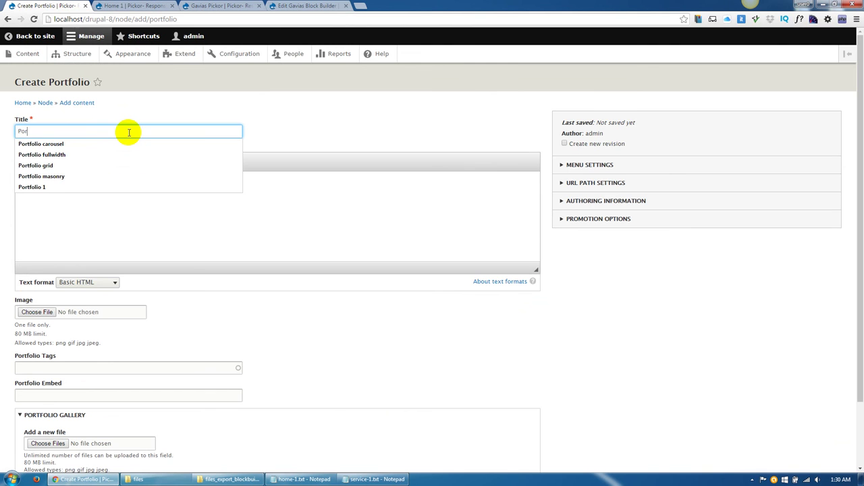
{"action": "key", "text": "Down"}
{"action": "key", "text": "Down"}
{"action": "key", "text": "Down"}
{"action": "key", "text": "Down"}
{"action": "key", "text": "Down"}
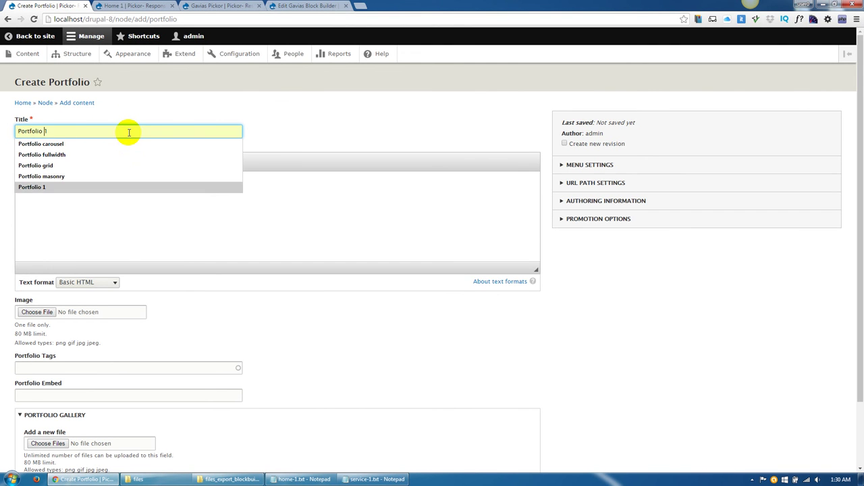
{"action": "type", "text": "#1"}
{"action": "left_click", "coordinate": [202, 110]}
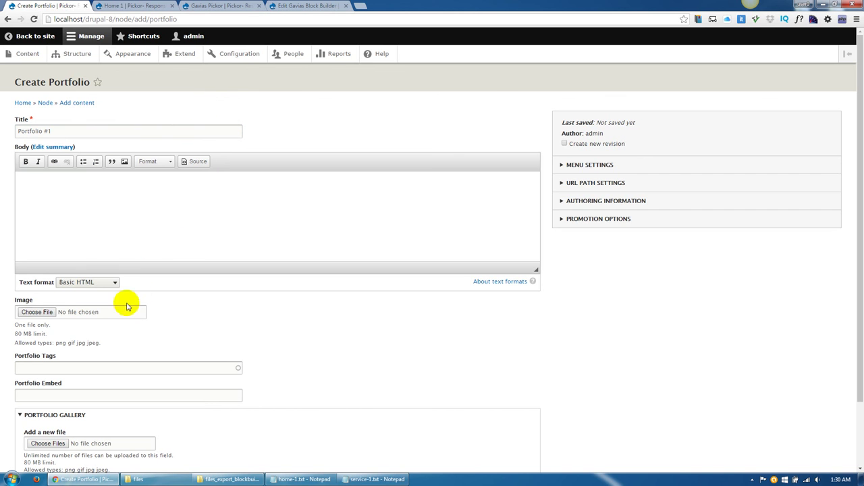
{"action": "left_click", "coordinate": [96, 199]}
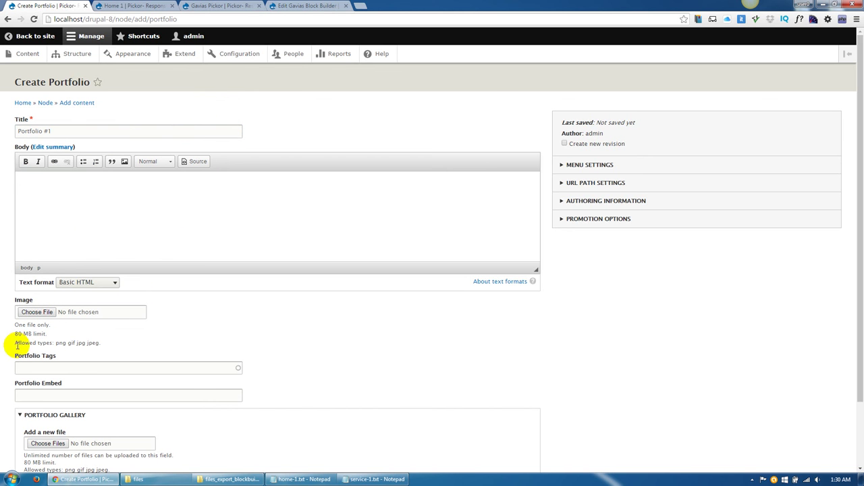
Upload portfolio-1.jpg from the Desktop folder tmp new/picktor/portfolio as the Portfolio #1 image.
{"action": "left_click", "coordinate": [41, 315]}
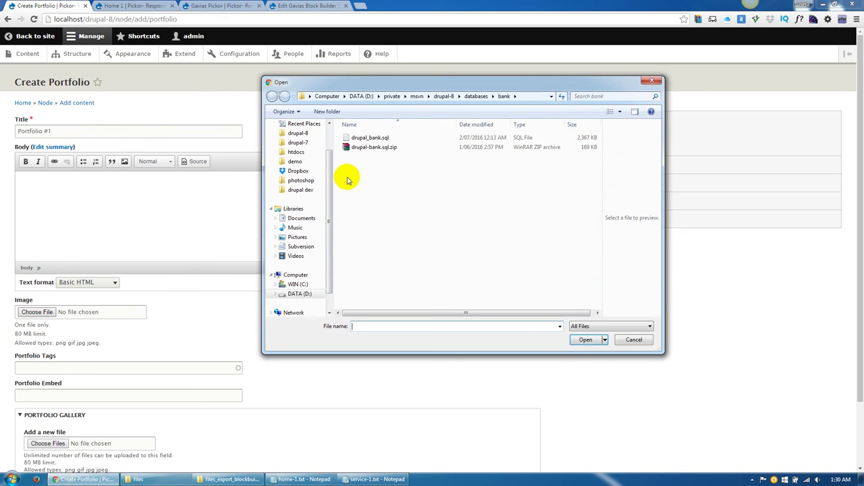
{"action": "scroll", "coordinate": [327, 166], "scroll_direction": "up", "scroll_amount": 2}
{"action": "left_click", "coordinate": [298, 137]}
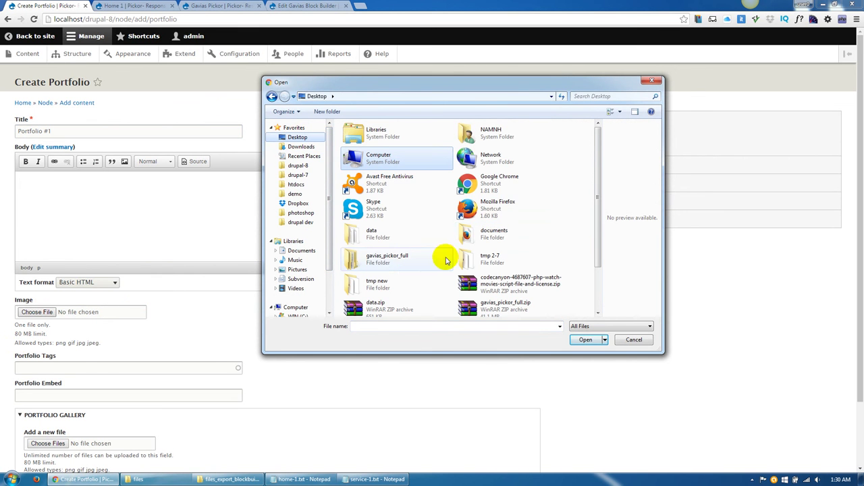
{"action": "left_click", "coordinate": [378, 234]}
{"action": "scroll", "coordinate": [399, 264], "scroll_direction": "down", "scroll_amount": 2}
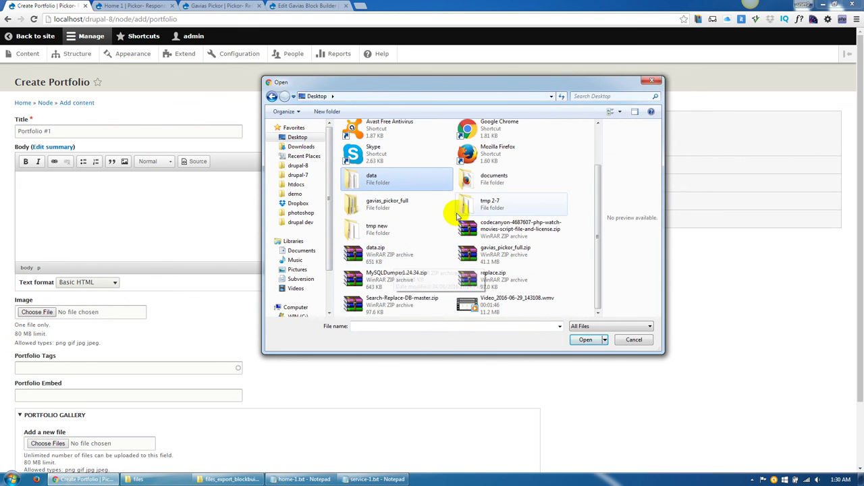
{"action": "double_click", "coordinate": [386, 225]}
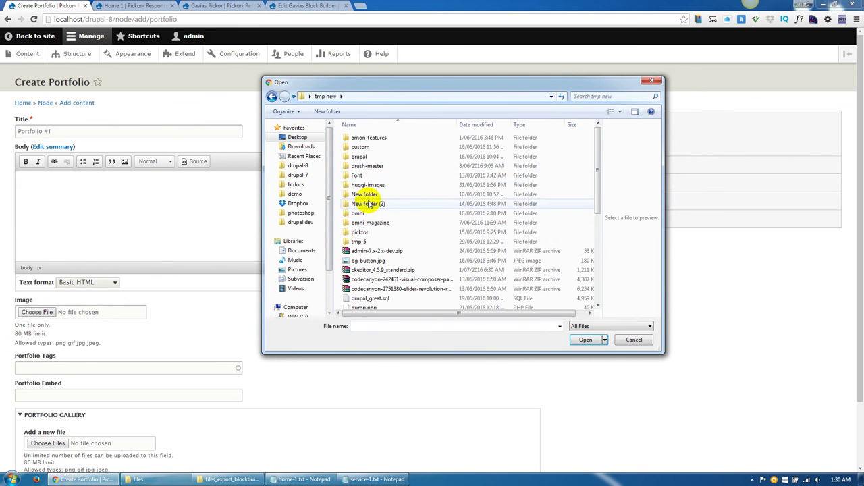
{"action": "double_click", "coordinate": [364, 231]}
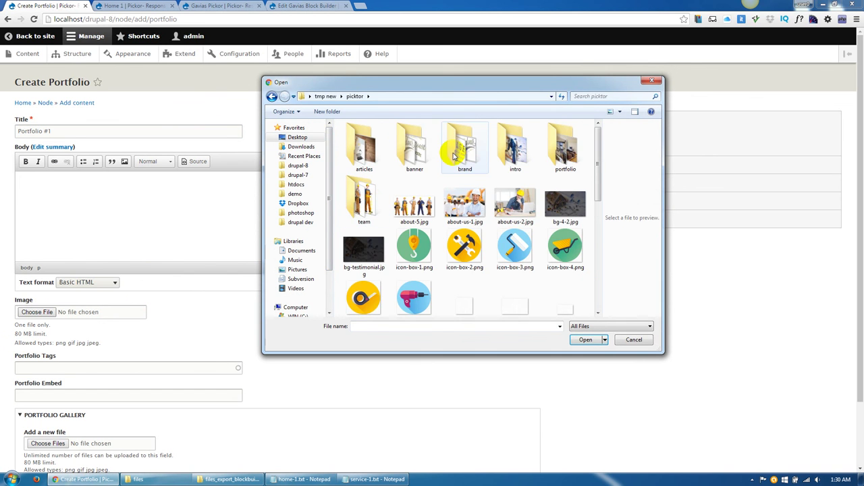
{"action": "double_click", "coordinate": [553, 152]}
{"action": "double_click", "coordinate": [414, 152]}
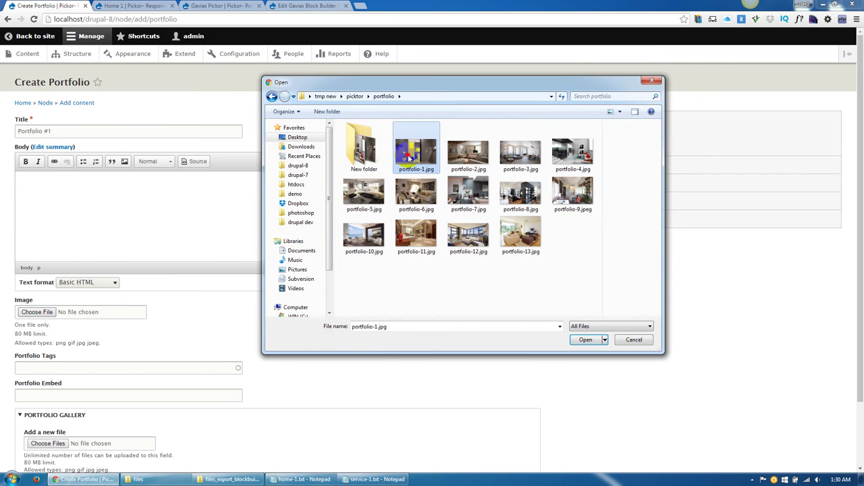
{"action": "scroll", "coordinate": [153, 300], "scroll_direction": "down", "scroll_amount": 1}
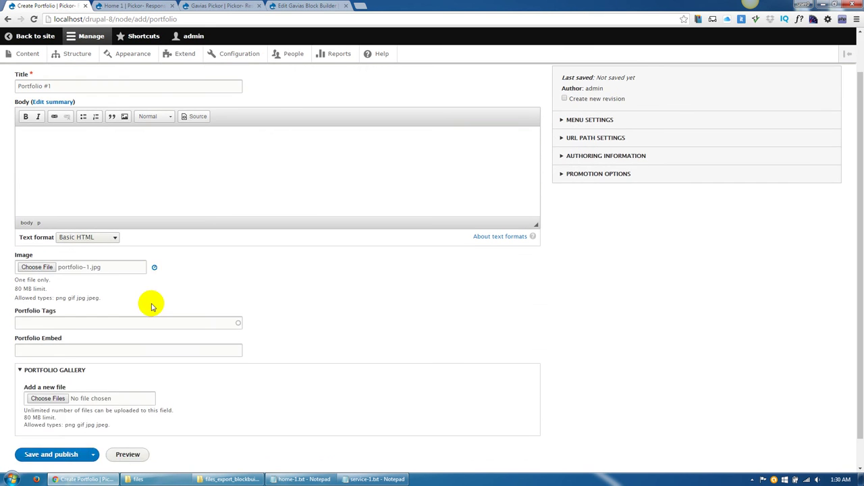
Set the alternative text of the portfolio-1.jpg image to alt.
{"action": "left_click", "coordinate": [90, 352]}
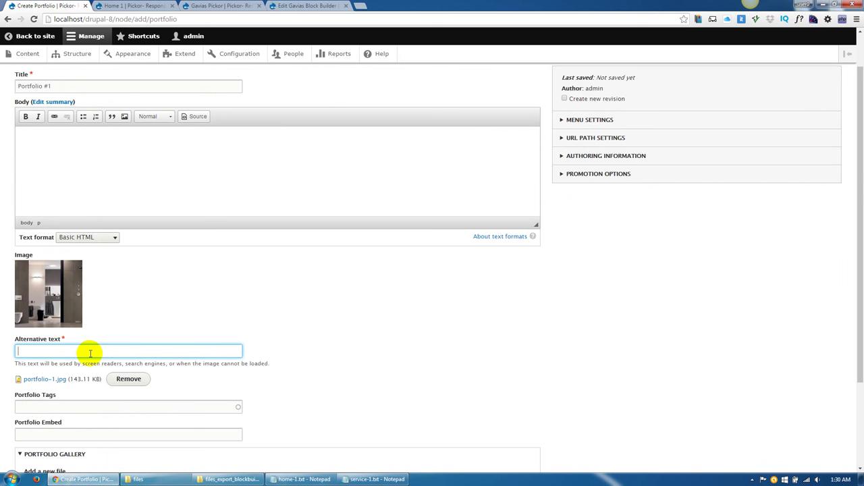
{"action": "type", "text": "at"}
{"action": "scroll", "coordinate": [88, 352], "scroll_direction": "down", "scroll_amount": 1}
{"action": "type", "text": "l"}
{"action": "key", "text": "BackSpace"}
{"action": "key", "text": "BackSpace"}
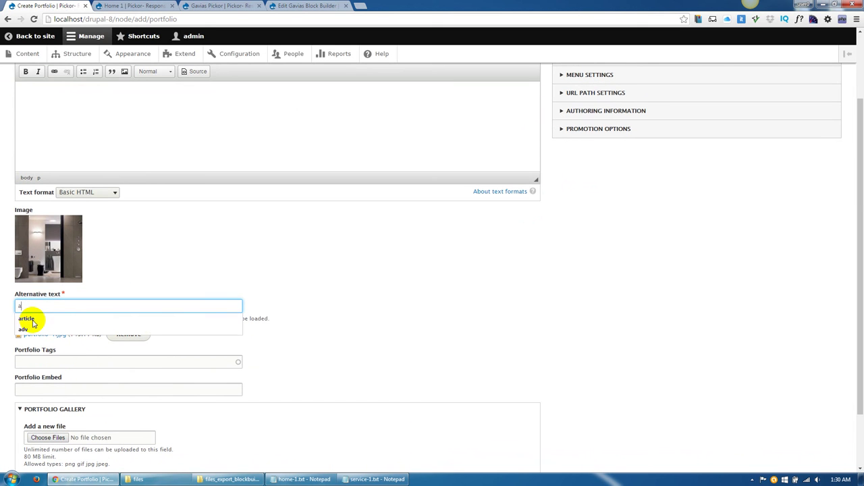
{"action": "type", "text": "lt"}
Tag Portfolio #1 with the existing Development term, then save and publish it.
{"action": "left_click", "coordinate": [48, 359]}
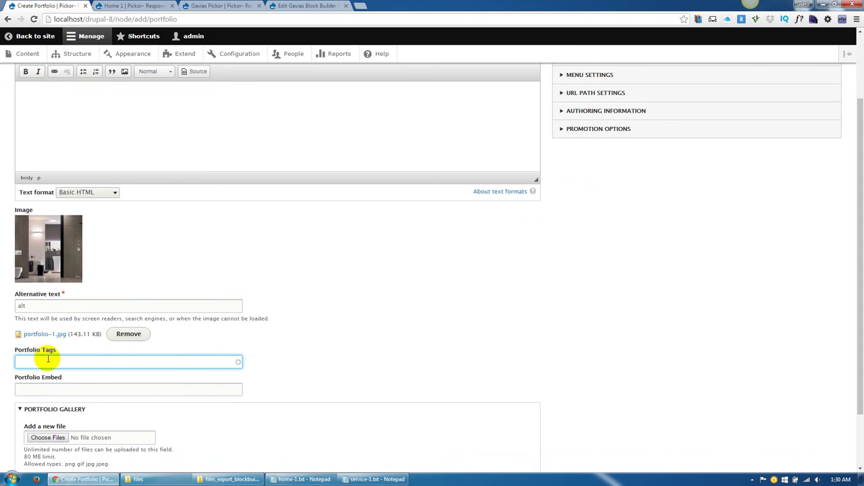
{"action": "type", "text": "de"}
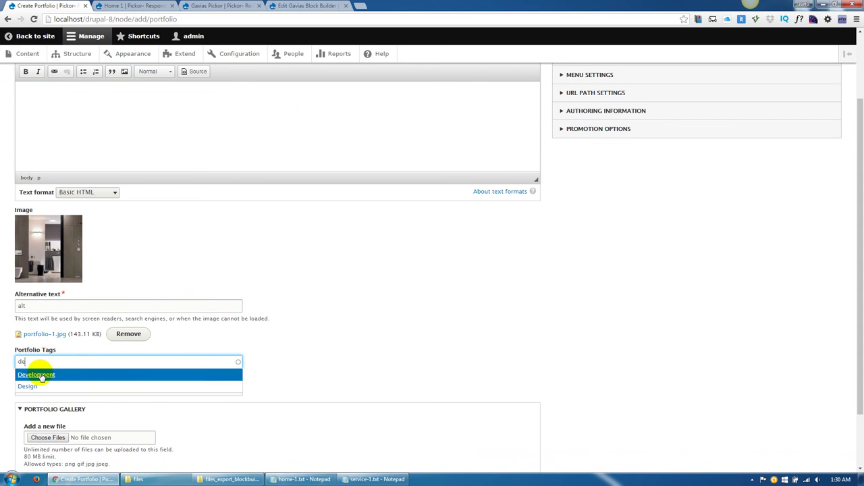
{"action": "left_click", "coordinate": [33, 374]}
{"action": "scroll", "coordinate": [4, 381], "scroll_direction": "down", "scroll_amount": 1}
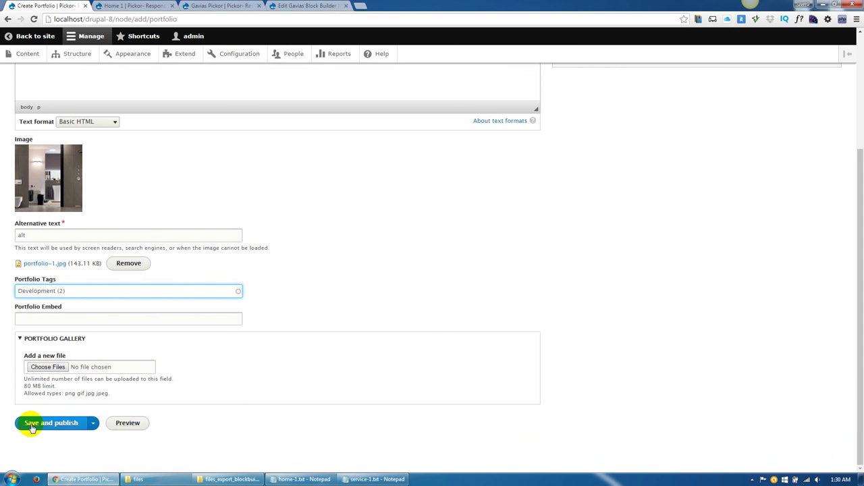
{"action": "left_click", "coordinate": [40, 423]}
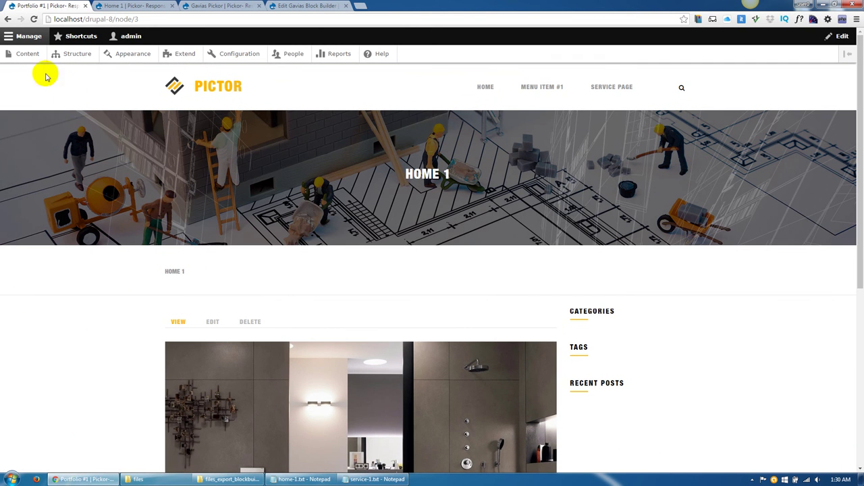
Start a second Portfolio content item and title it Portfolio 2.
{"action": "left_click", "coordinate": [25, 54]}
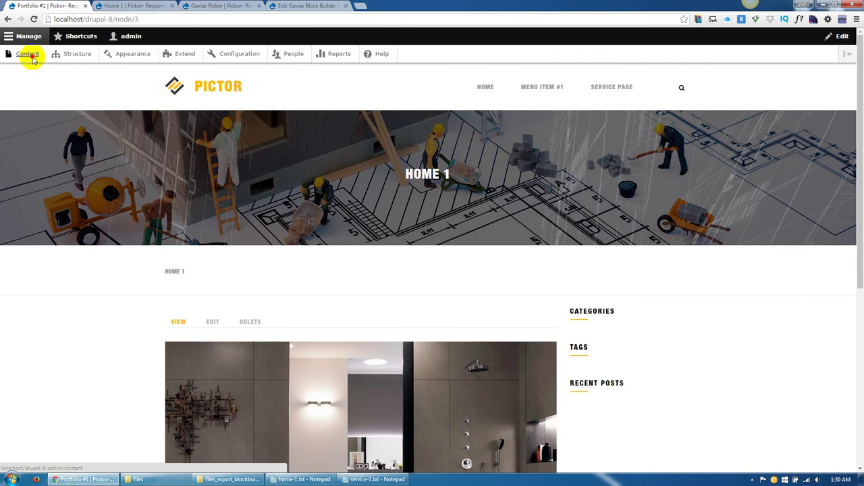
{"action": "scroll", "coordinate": [68, 211], "scroll_direction": "down", "scroll_amount": 2}
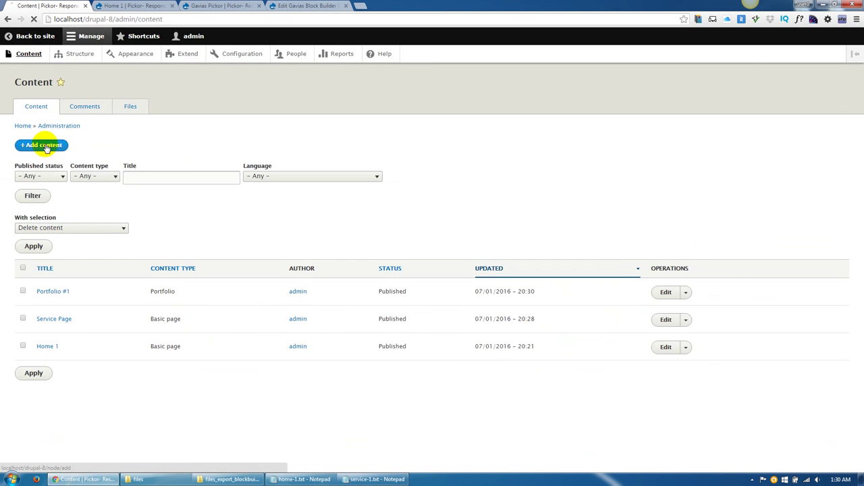
{"action": "left_click", "coordinate": [45, 146]}
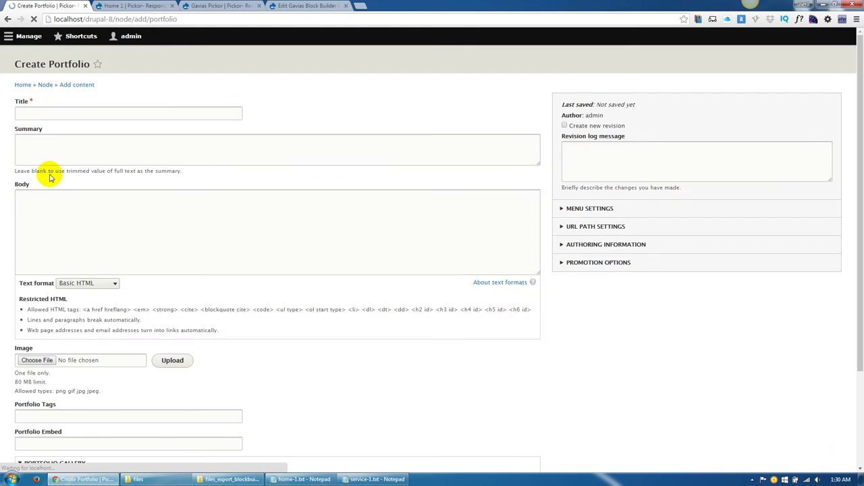
{"action": "left_click", "coordinate": [53, 131]}
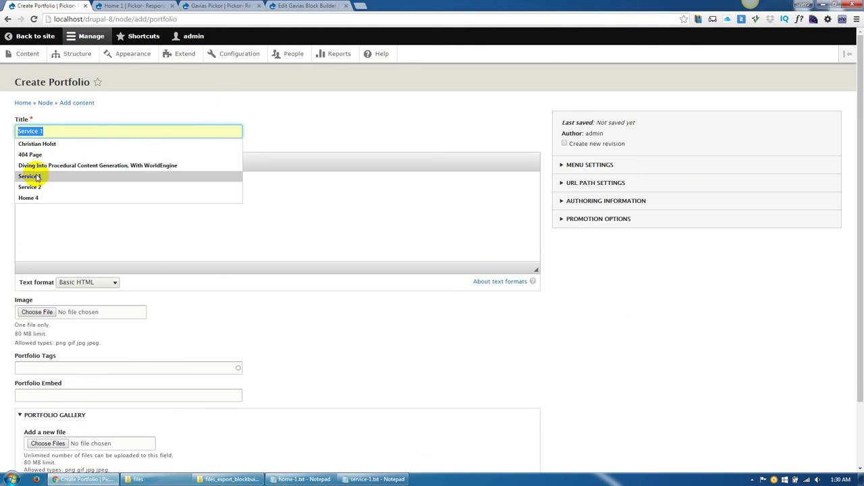
{"action": "type", "text": "P"}
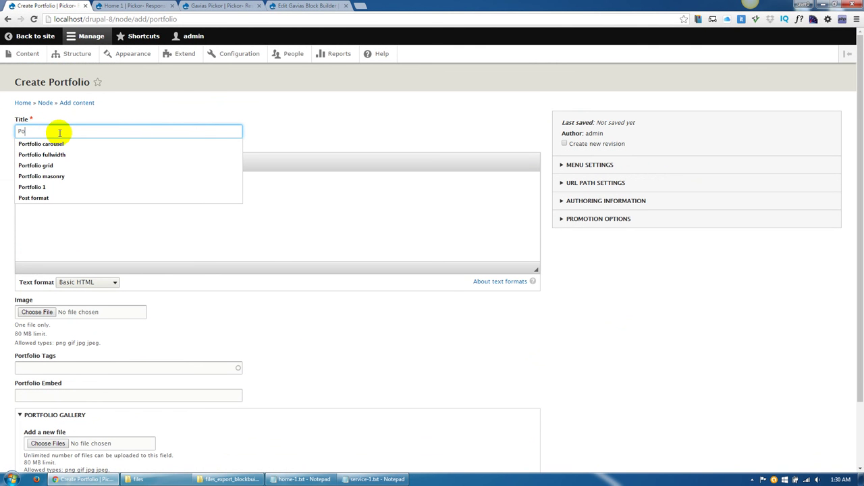
{"action": "type", "text": "o"}
{"action": "left_click", "coordinate": [34, 186]}
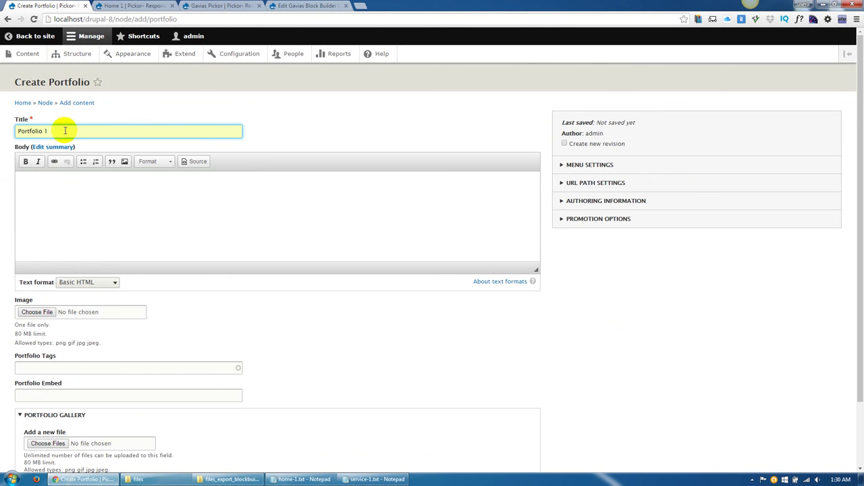
{"action": "key", "text": "BackSpace"}
{"action": "type", "text": "2"}
{"action": "scroll", "coordinate": [87, 251], "scroll_direction": "down", "scroll_amount": 2}
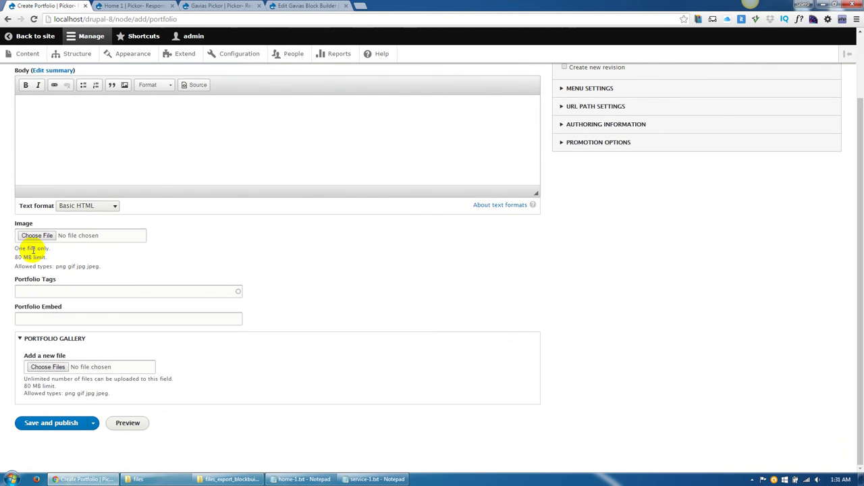
Upload portfolio-2.jpg as the item's image and add portfolio-6.jpg, portfolio-7.jpg and portfolio-8.jpg to its portfolio gallery.
{"action": "left_click", "coordinate": [36, 236]}
{"action": "double_click", "coordinate": [469, 158]}
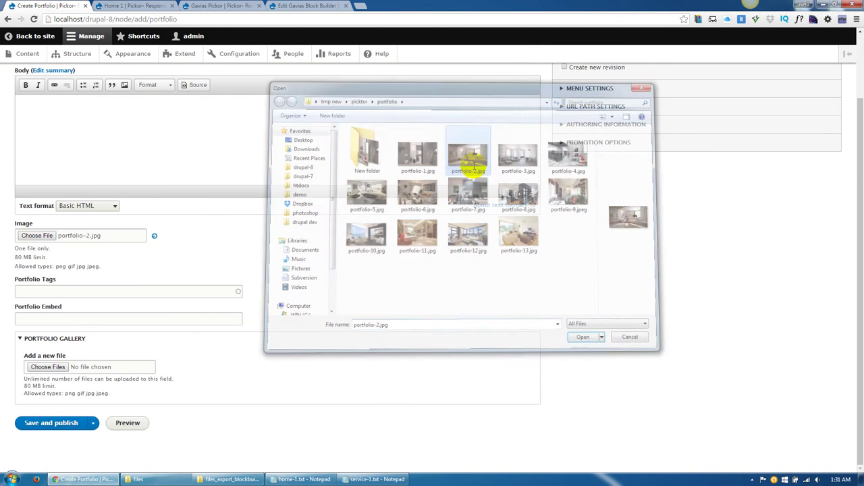
{"action": "scroll", "coordinate": [19, 405], "scroll_direction": "down", "scroll_amount": 2}
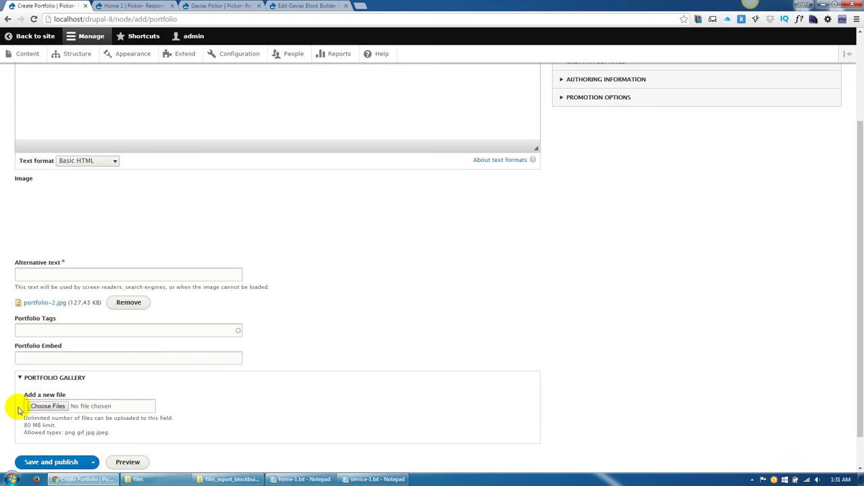
{"action": "left_click", "coordinate": [39, 371]}
{"action": "left_click", "coordinate": [413, 221]}
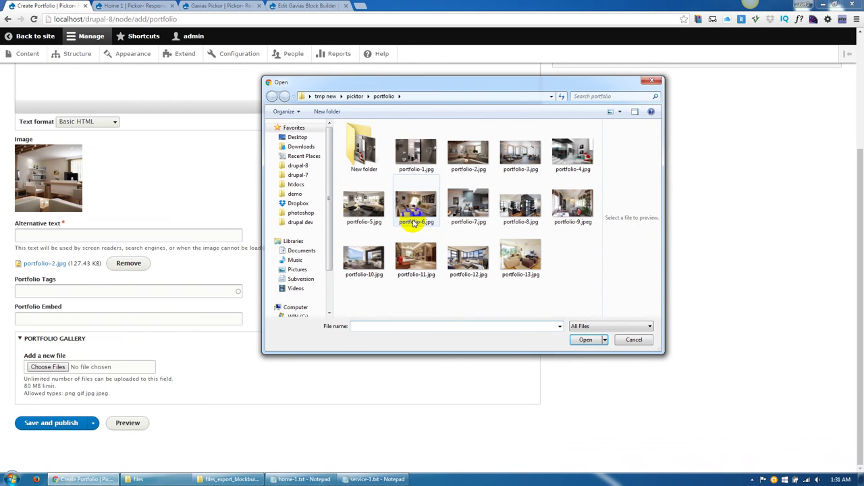
{"action": "left_click", "coordinate": [451, 215], "text": "ctrl"}
{"action": "left_click", "coordinate": [513, 211], "text": "ctrl"}
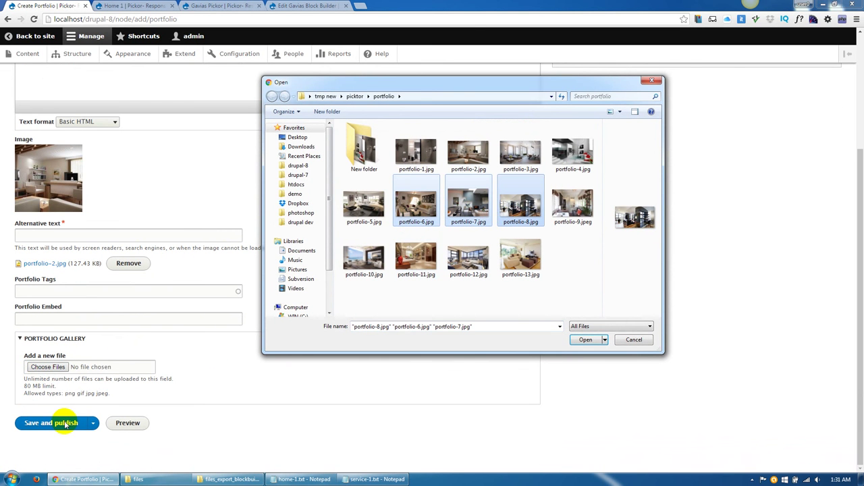
{"action": "left_click", "coordinate": [584, 340]}
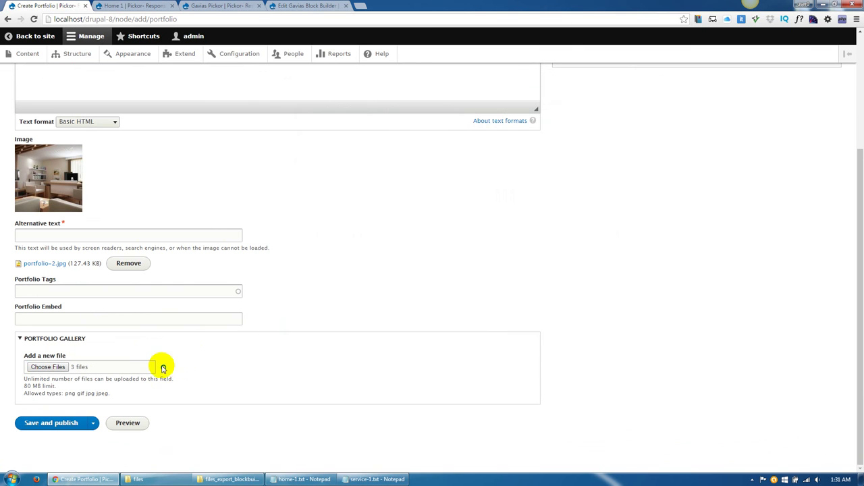
Set the alternative text of the portfolio-2.jpg image to alt, then save and publish the portfolio item.
{"action": "left_click", "coordinate": [106, 235]}
{"action": "type", "text": "alt"}
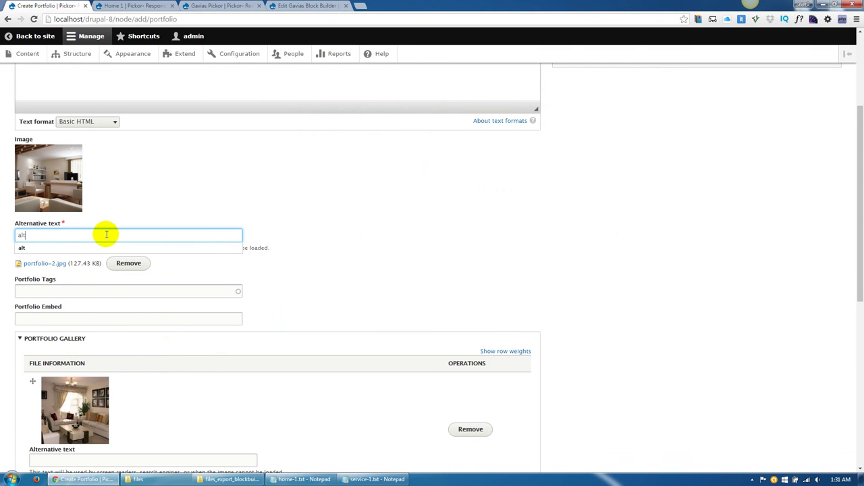
{"action": "scroll", "coordinate": [61, 218], "scroll_direction": "down", "scroll_amount": 5}
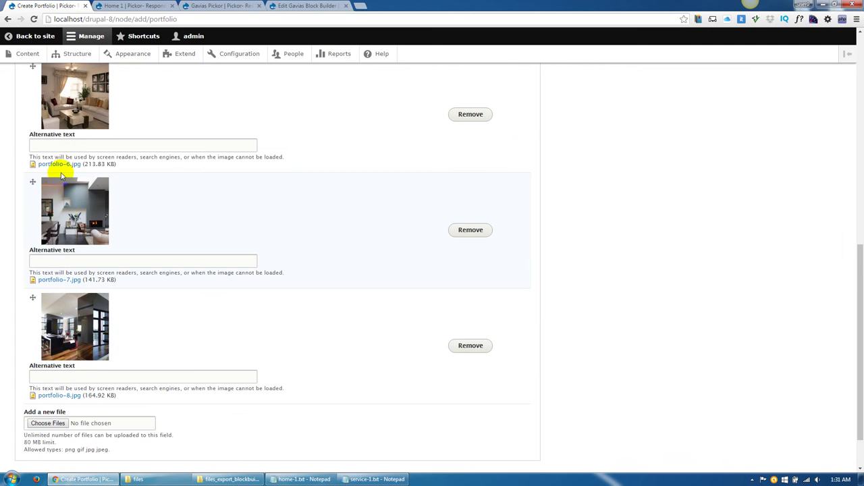
{"action": "scroll", "coordinate": [34, 365], "scroll_direction": "down", "scroll_amount": 1}
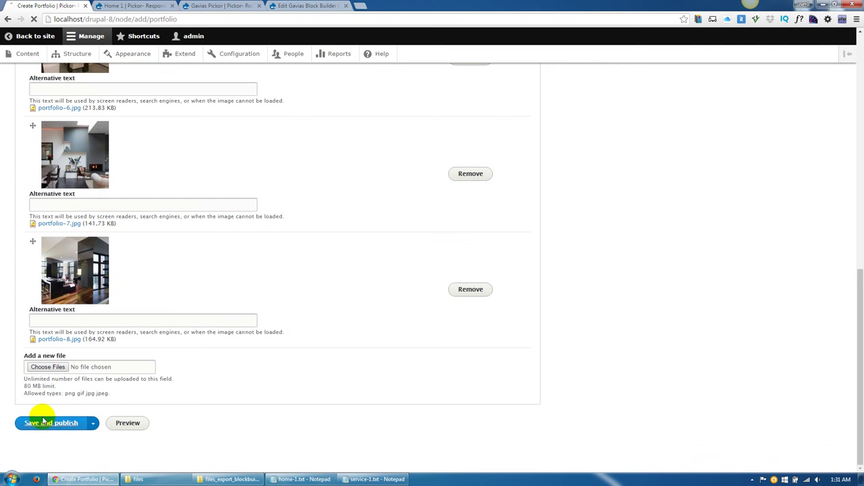
{"action": "left_click", "coordinate": [43, 423]}
Review the published Portfolio #2 page and browse through its image gallery.
{"action": "scroll", "coordinate": [1, 337], "scroll_direction": "up", "scroll_amount": 10}
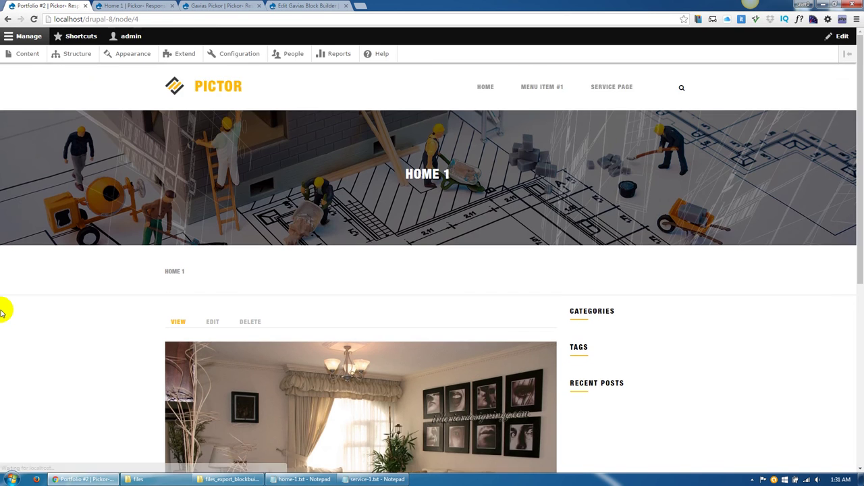
{"action": "scroll", "coordinate": [3, 309], "scroll_direction": "down", "scroll_amount": 3}
{"action": "left_click_drag", "start_coordinate": [454, 301], "coordinate": [141, 289]}
{"action": "scroll", "coordinate": [164, 317], "scroll_direction": "up", "scroll_amount": 3}
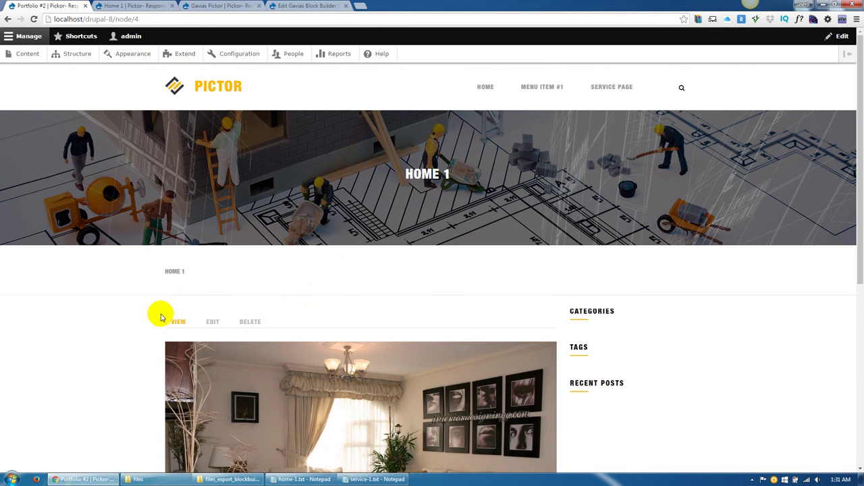
Start another Portfolio content item and title it Portfolio 2.
{"action": "left_click", "coordinate": [20, 53]}
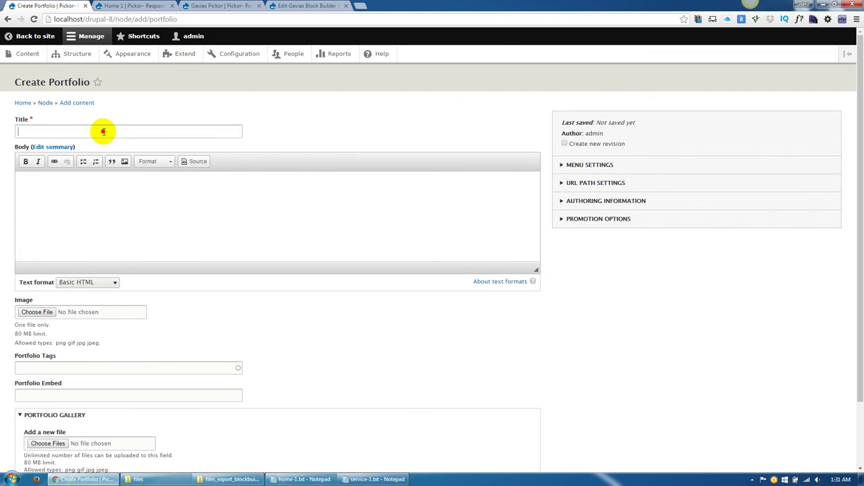
{"action": "left_click", "coordinate": [104, 132]}
{"action": "type", "text": "Por"}
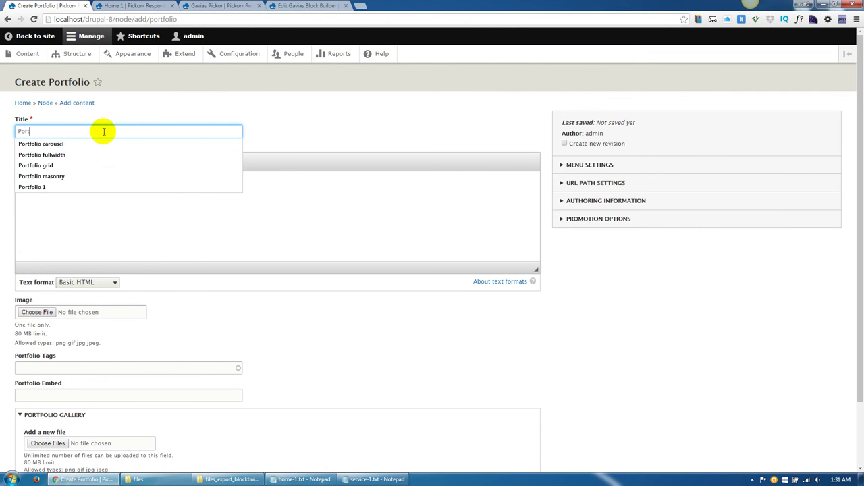
{"action": "type", "text": "t"}
{"action": "left_click", "coordinate": [19, 187]}
{"action": "key", "text": "BackSpace"}
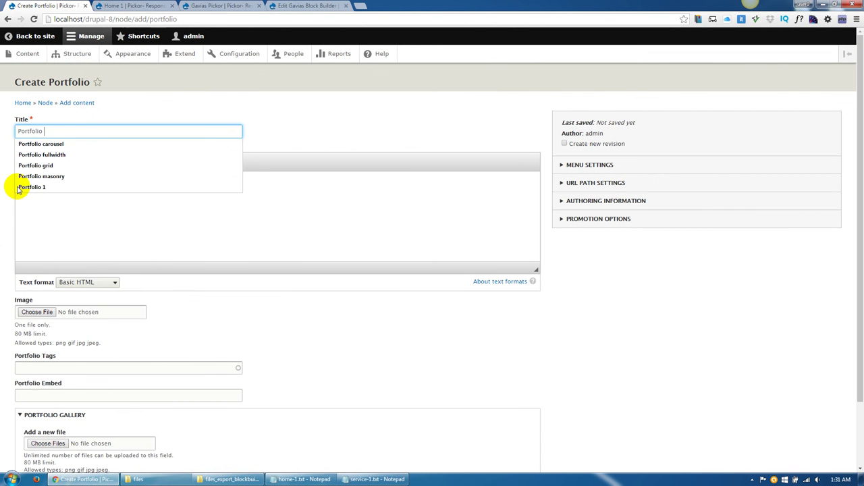
{"action": "type", "text": "2"}
{"action": "scroll", "coordinate": [8, 284], "scroll_direction": "down", "scroll_amount": 2}
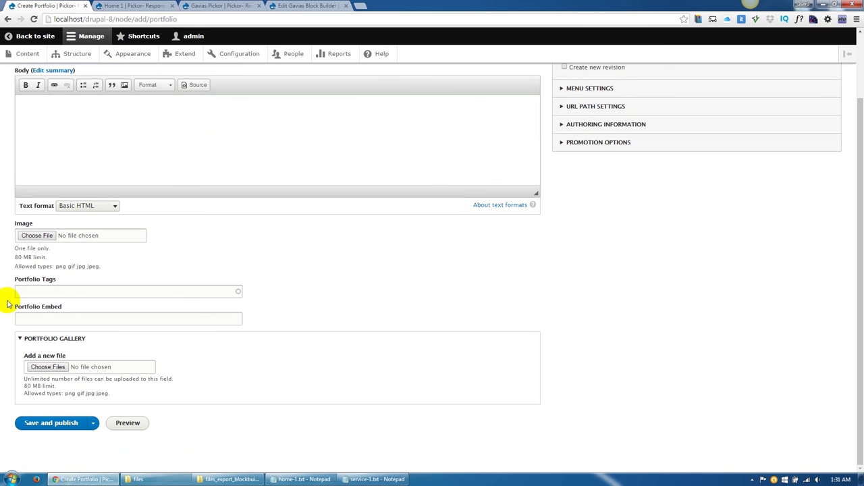
Tag the new portfolio entry with the existing Photography tag and publish it.
{"action": "left_click", "coordinate": [46, 293]}
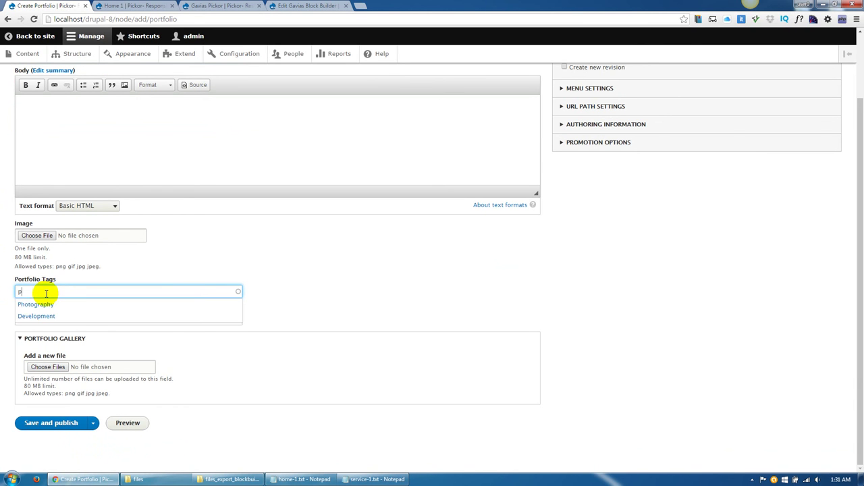
{"action": "left_click", "coordinate": [34, 304]}
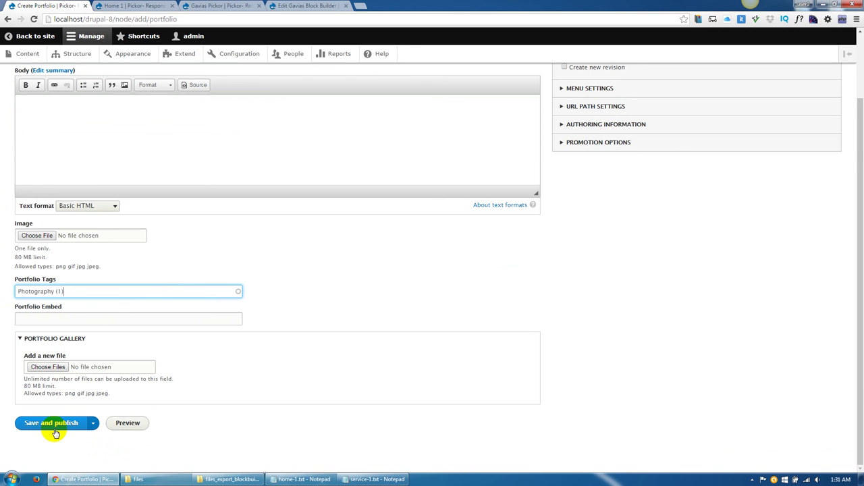
{"action": "left_click", "coordinate": [57, 424]}
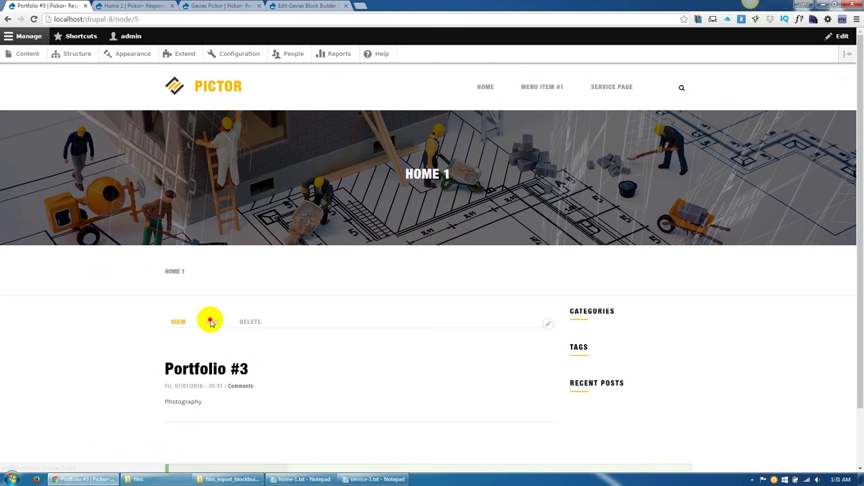
Edit Portfolio #3 to add the image portfolio-6.jpg with alternative text "alt", and save it as published.
{"action": "left_click", "coordinate": [211, 322]}
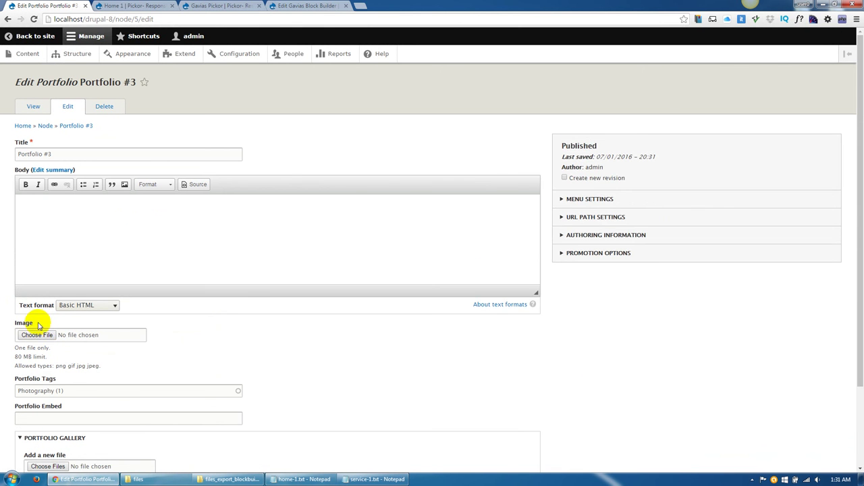
{"action": "left_click", "coordinate": [36, 335]}
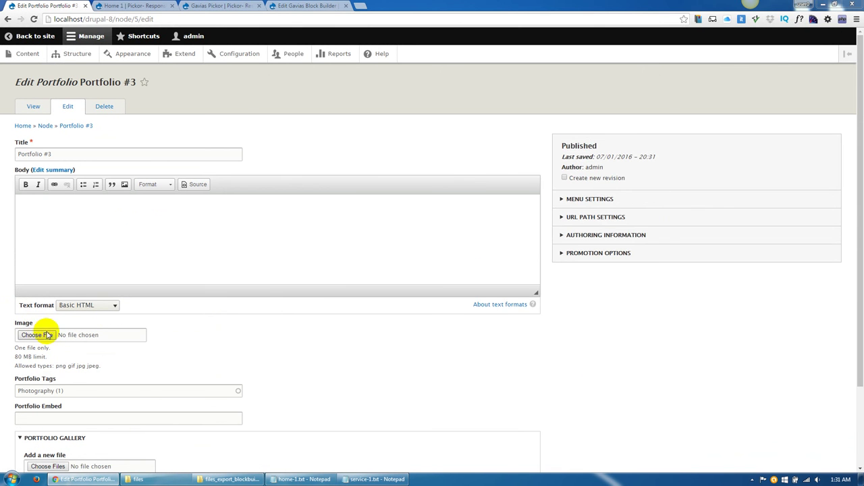
{"action": "double_click", "coordinate": [408, 208]}
{"action": "scroll", "coordinate": [292, 259], "scroll_direction": "down", "scroll_amount": 3}
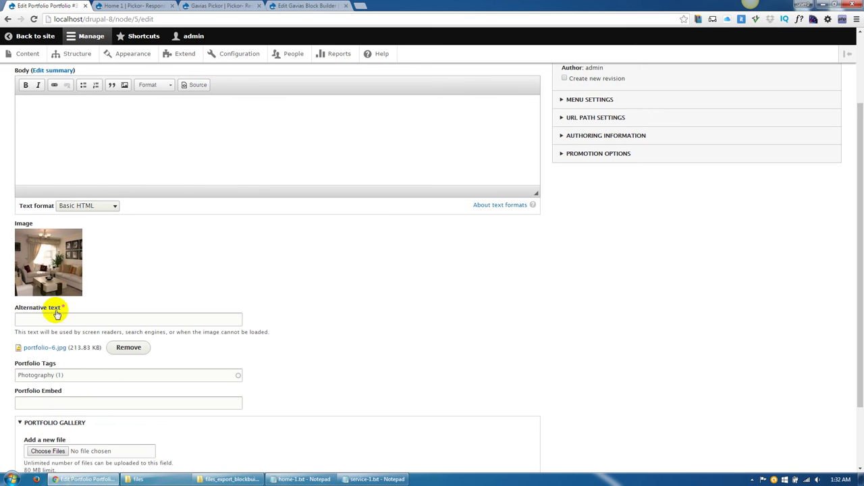
{"action": "left_click", "coordinate": [56, 319]}
{"action": "type", "text": "alt"}
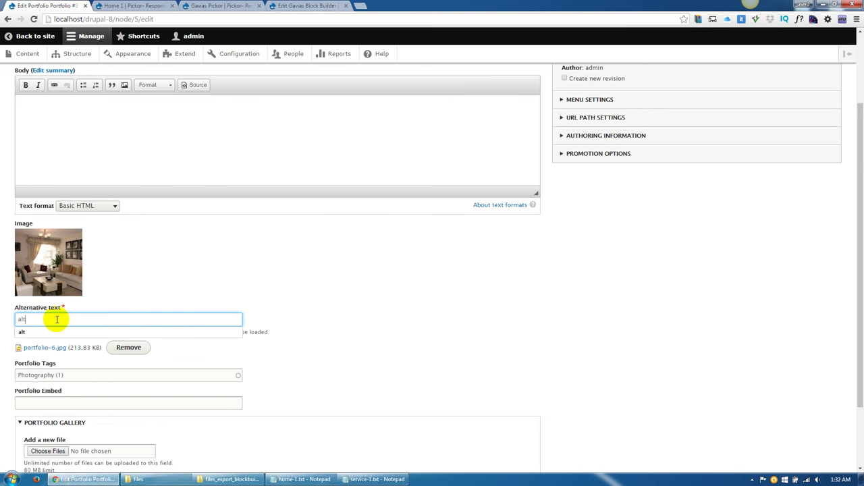
{"action": "scroll", "coordinate": [56, 320], "scroll_direction": "down", "scroll_amount": 2}
{"action": "left_click", "coordinate": [64, 425]}
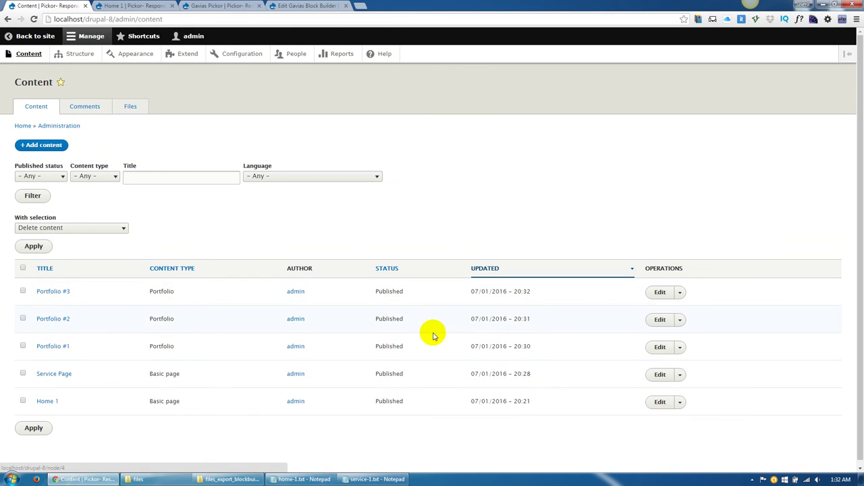
Edit Portfolio #2 to add the existing Development tag, and save it as published.
{"action": "left_click", "coordinate": [654, 322]}
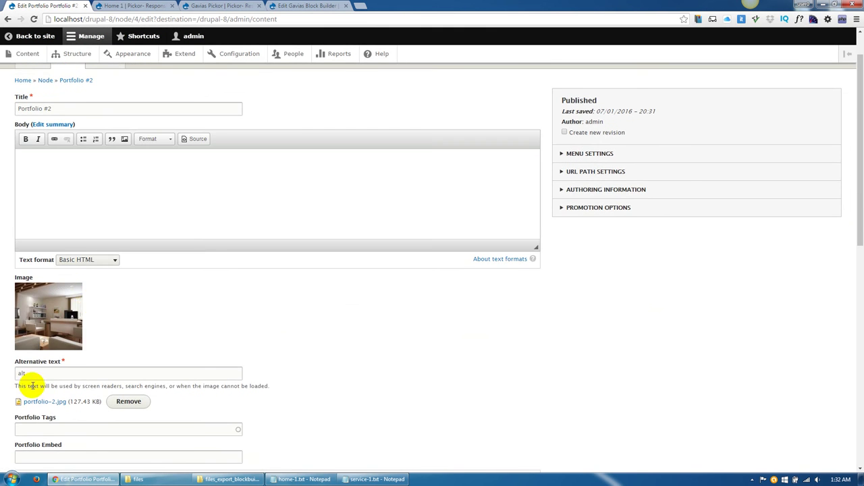
{"action": "scroll", "coordinate": [34, 382], "scroll_direction": "down", "scroll_amount": 3}
{"action": "left_click", "coordinate": [55, 296]}
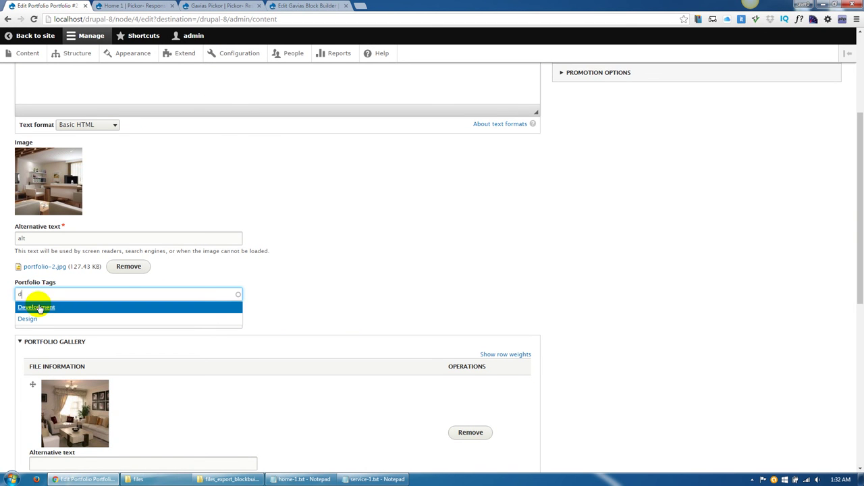
{"action": "left_click", "coordinate": [37, 309]}
{"action": "scroll", "coordinate": [14, 405], "scroll_direction": "down", "scroll_amount": 10}
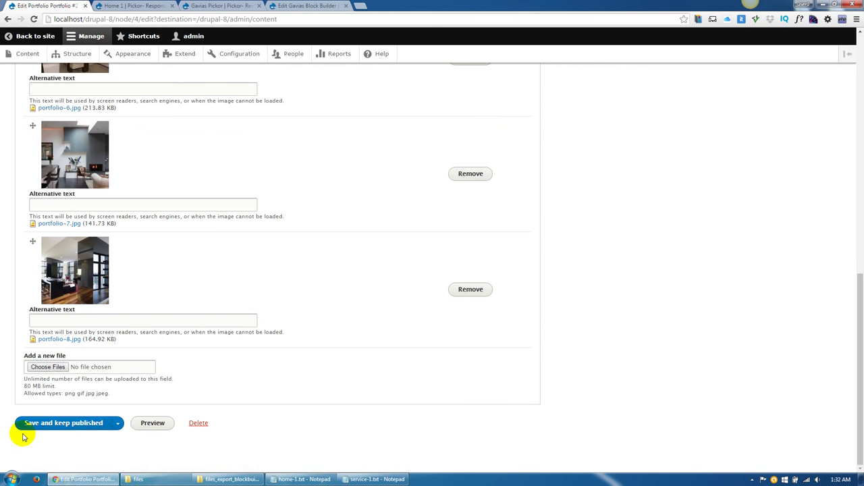
{"action": "left_click", "coordinate": [37, 424]}
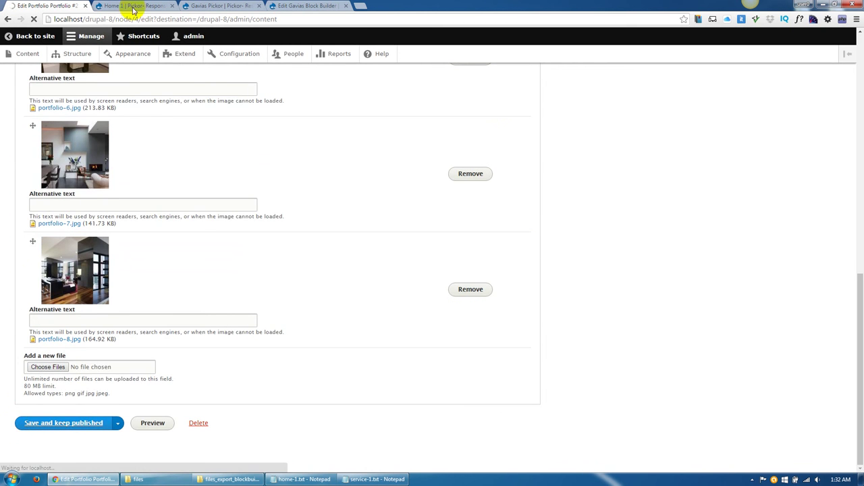
Reload the Home 1 page and check its Our Project portfolio and "Our Cliens Trust In Us" sections.
{"action": "left_click", "coordinate": [135, 5]}
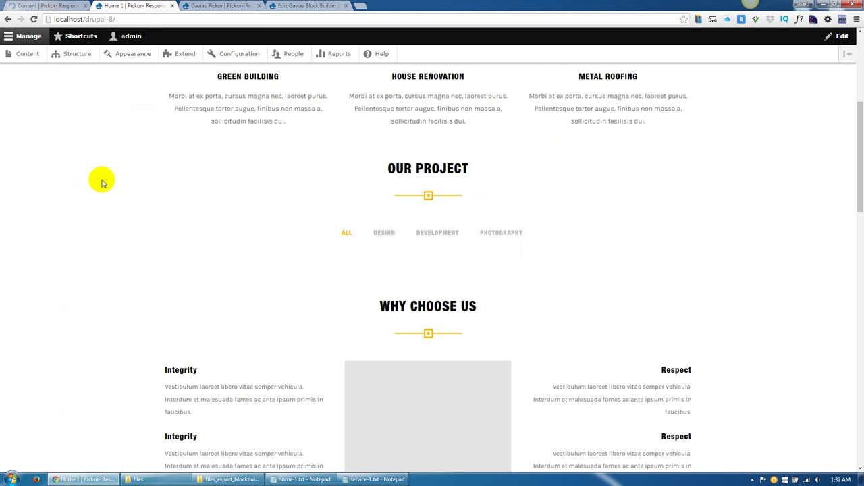
{"action": "left_click", "coordinate": [65, 60]}
{"action": "left_click", "coordinate": [34, 19]}
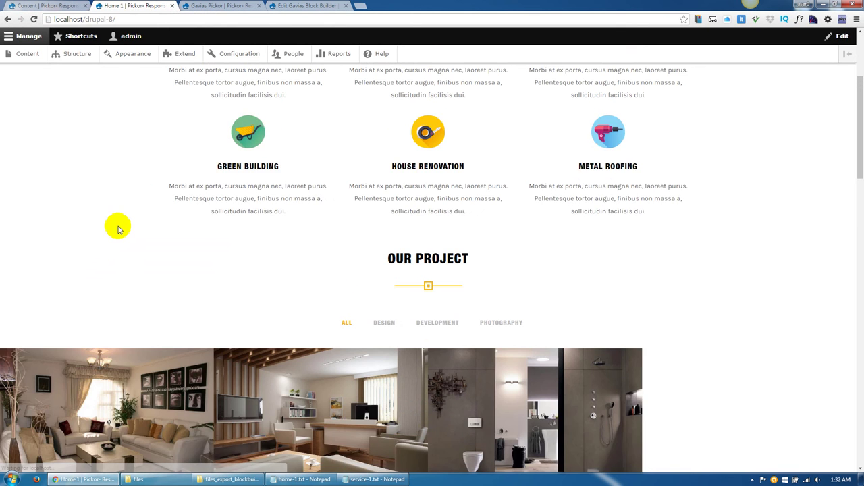
{"action": "scroll", "coordinate": [120, 274], "scroll_direction": "down", "scroll_amount": 3}
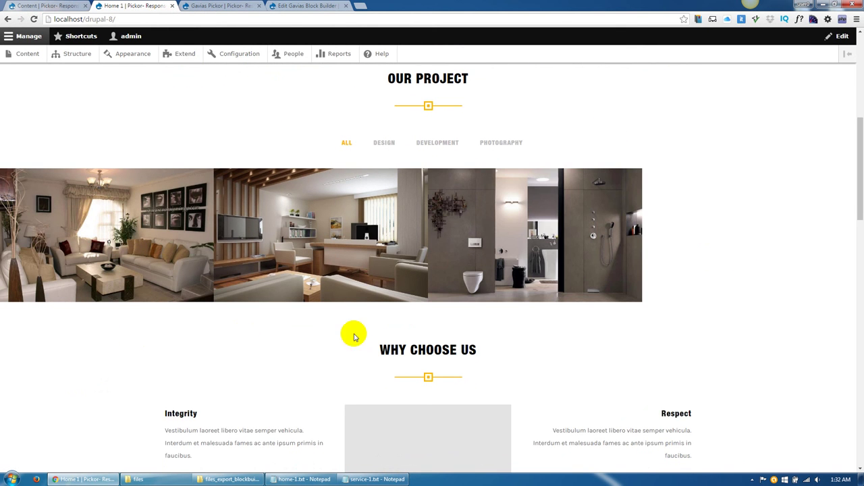
{"action": "scroll", "coordinate": [120, 309], "scroll_direction": "down", "scroll_amount": 10}
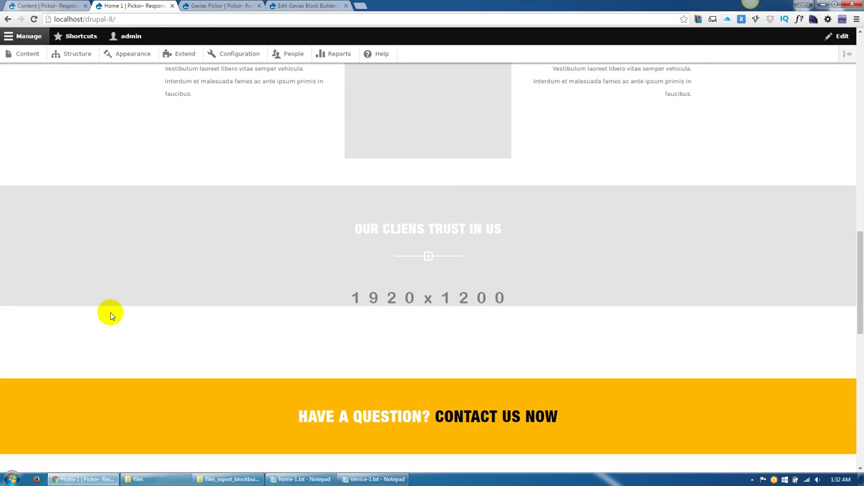
{"action": "left_click_drag", "start_coordinate": [353, 229], "coordinate": [511, 237]}
{"action": "left_click", "coordinate": [517, 270]}
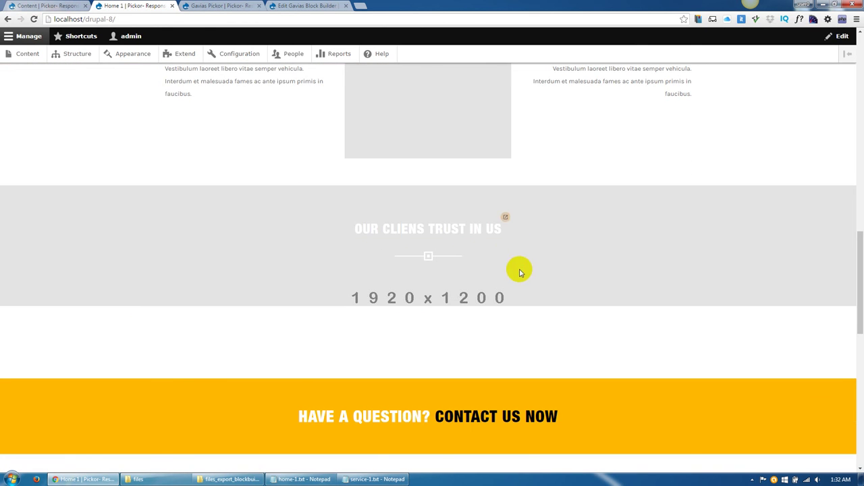
Start a new Testimonial content item and title it "Testimonial #1".
{"action": "left_click", "coordinate": [27, 7]}
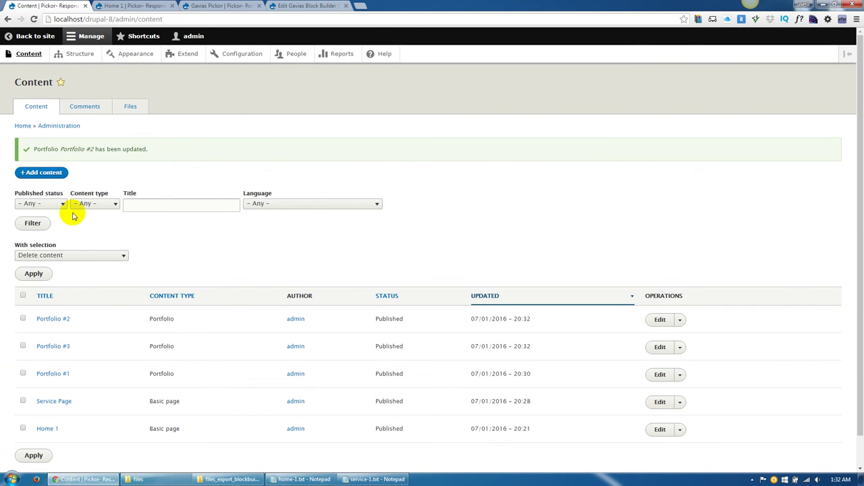
{"action": "left_click", "coordinate": [46, 172]}
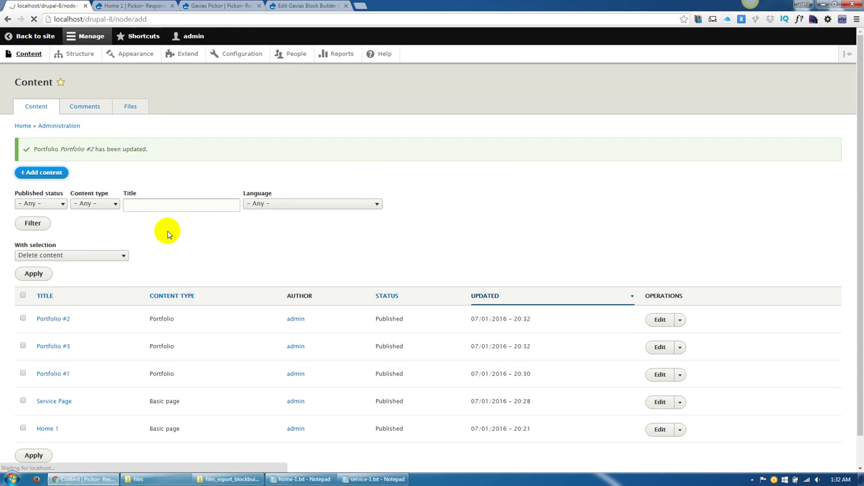
{"action": "left_click", "coordinate": [45, 279]}
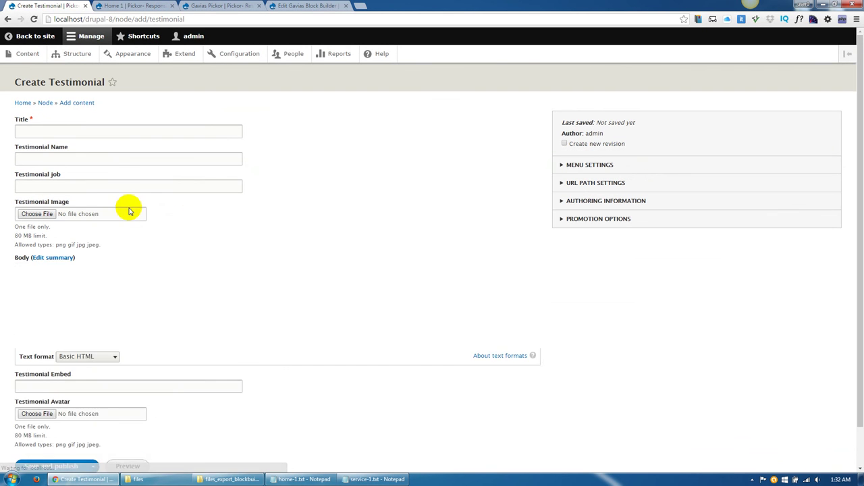
{"action": "left_click", "coordinate": [79, 132]}
{"action": "left_click", "coordinate": [78, 132]}
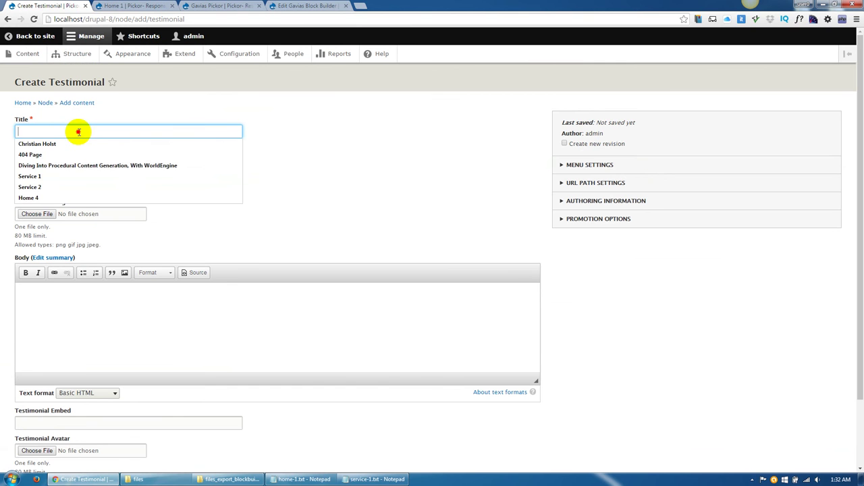
{"action": "type", "text": "Testimonial"}
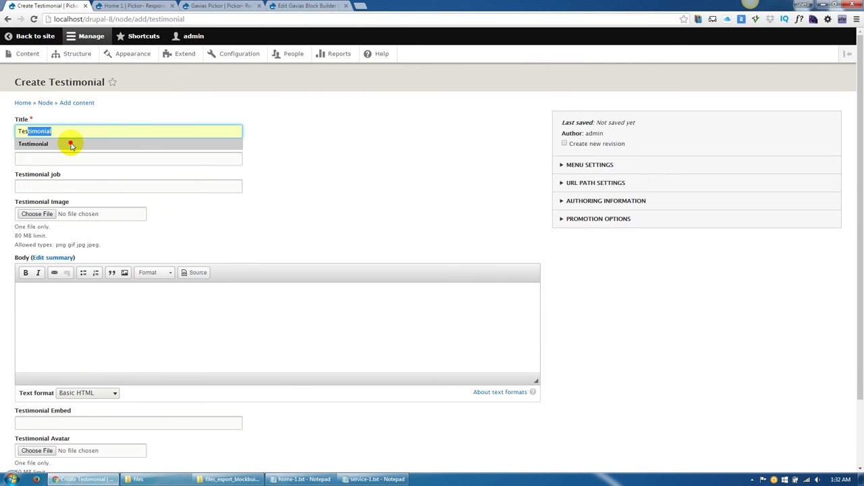
{"action": "left_click", "coordinate": [70, 144]}
Fill in the testimonial's name as "Testimonial Name" and its job as "Testimonial job", copying the field labels.
{"action": "left_click", "coordinate": [69, 161]}
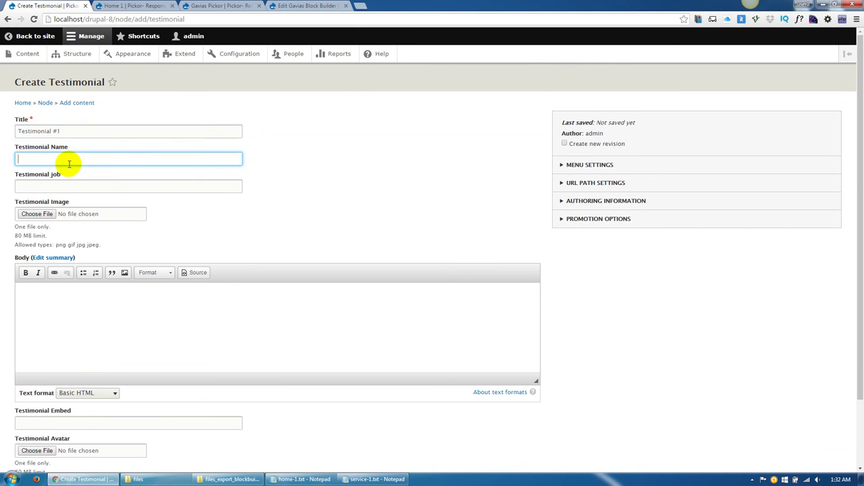
{"action": "left_click_drag", "start_coordinate": [73, 151], "coordinate": [60, 171]}
{"action": "key", "text": "ctrl+c"}
{"action": "left_click", "coordinate": [25, 159]}
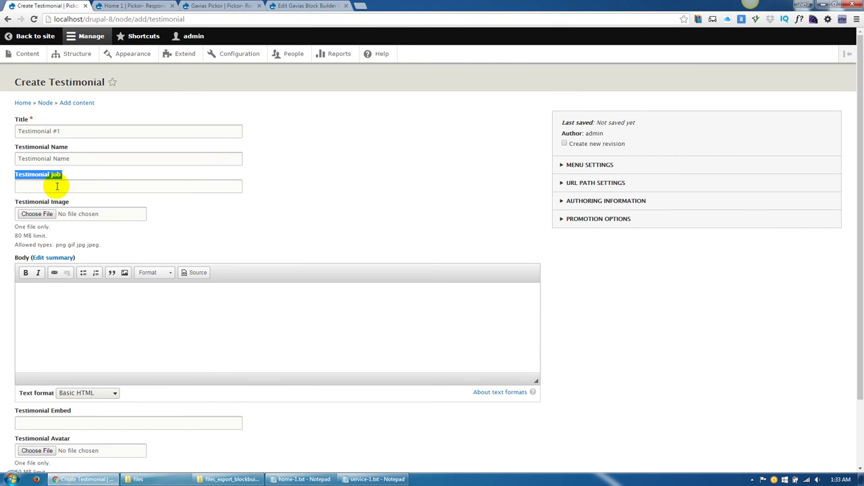
{"action": "left_click", "coordinate": [56, 187]}
{"action": "key", "text": "ctrl+v"}
Copy the "Vestibulum laoreet libero" paragraph under Integrity on the Home 1 page into the testimonial's body.
{"action": "left_click", "coordinate": [83, 289]}
{"action": "left_click", "coordinate": [215, 6]}
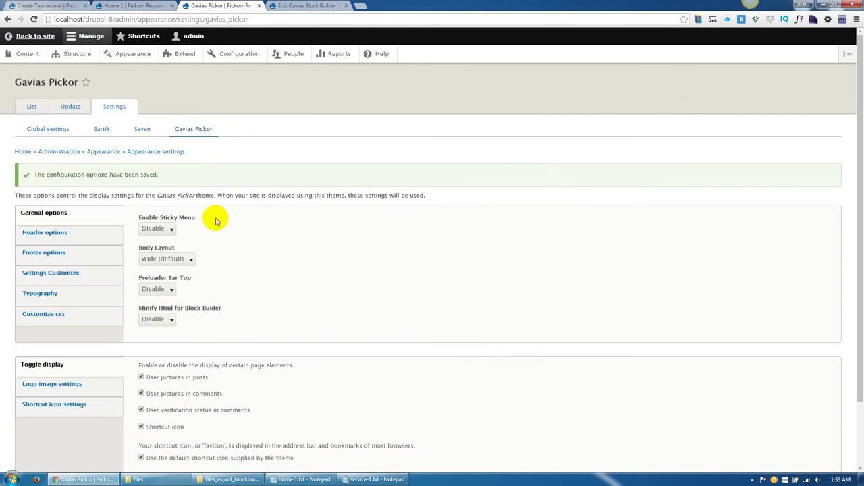
{"action": "left_click", "coordinate": [133, 5]}
{"action": "scroll", "coordinate": [202, 280], "scroll_direction": "up", "scroll_amount": 1}
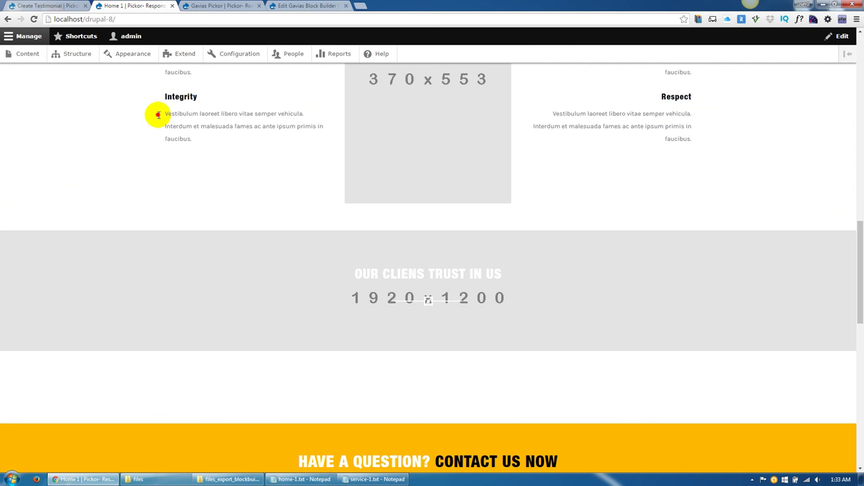
{"action": "left_click_drag", "start_coordinate": [155, 114], "coordinate": [196, 133]}
{"action": "key", "text": "ctrl+c"}
{"action": "left_click", "coordinate": [54, 6]}
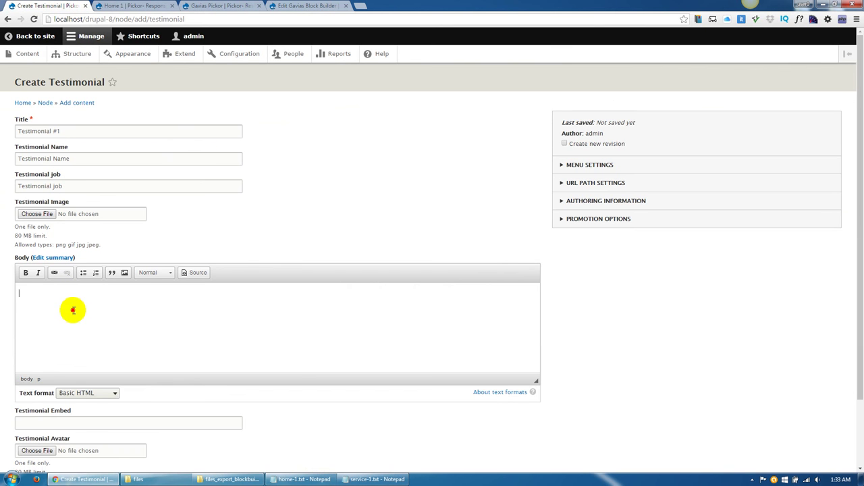
{"action": "key", "text": "ctrl+v"}
Upload icon-box-1.png from the picktor folder as the testimonial avatar and publish the testimonial.
{"action": "scroll", "coordinate": [4, 305], "scroll_direction": "down", "scroll_amount": 2}
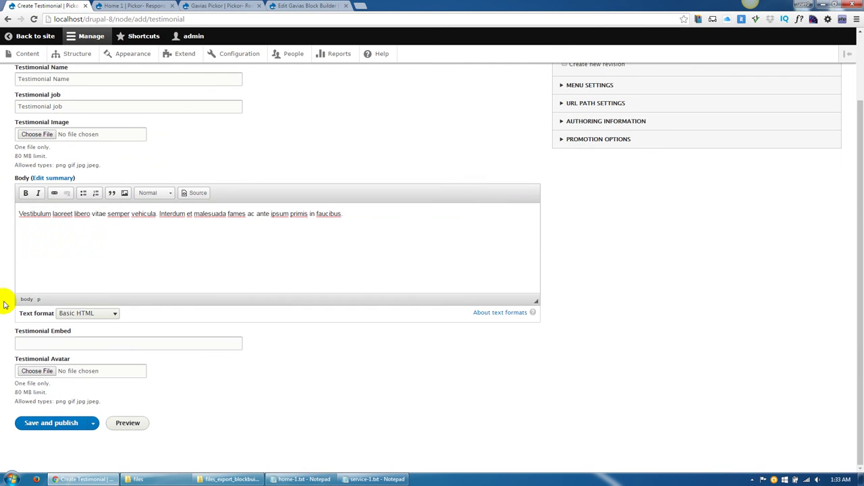
{"action": "left_click", "coordinate": [59, 341]}
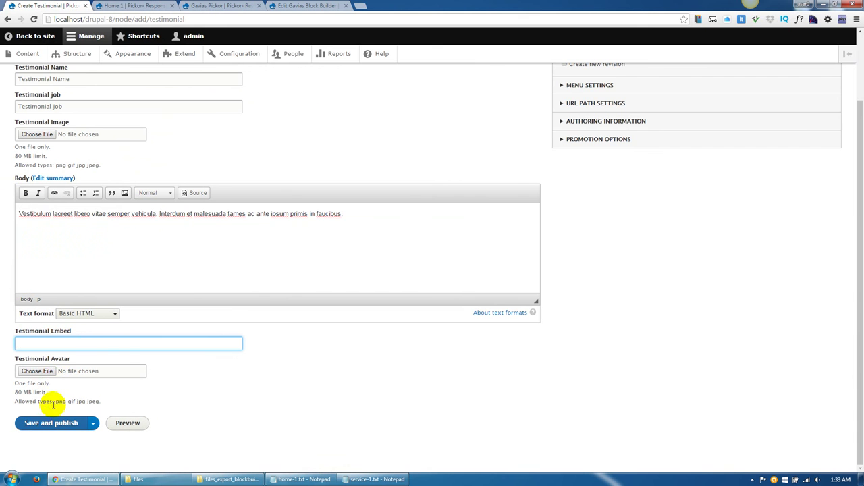
{"action": "left_click", "coordinate": [41, 371]}
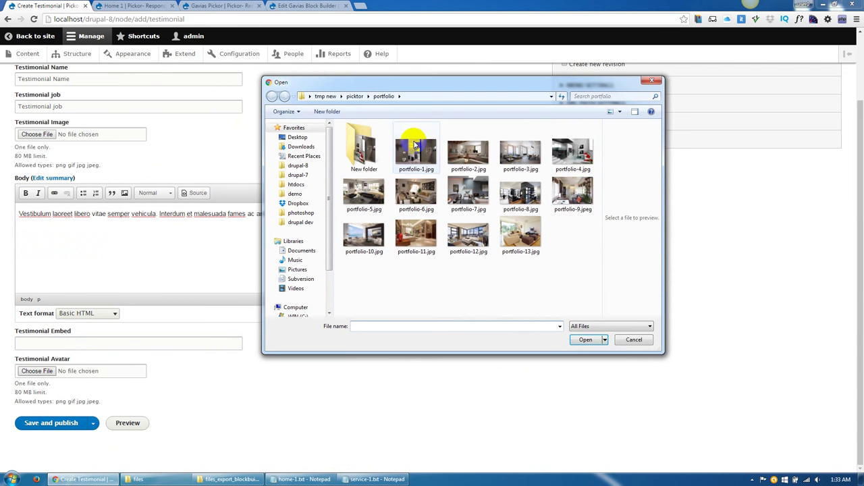
{"action": "left_click", "coordinate": [354, 95]}
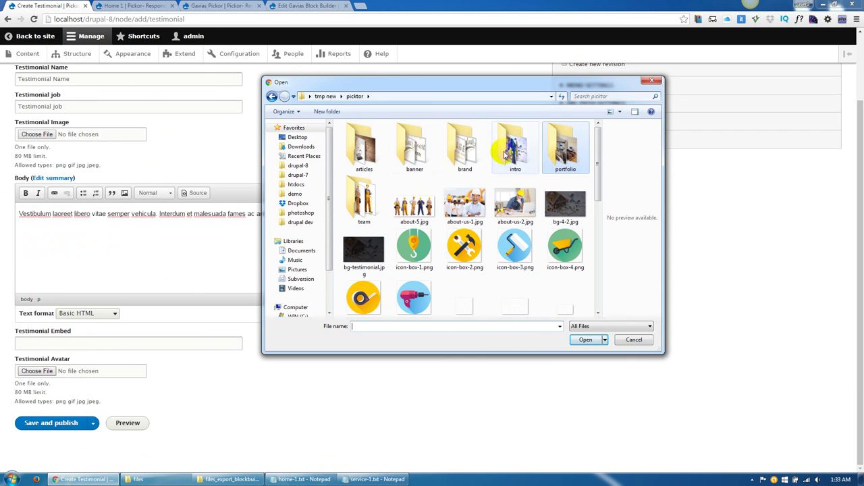
{"action": "mouse_move", "coordinate": [597, 184]}
{"action": "left_mouse_down"}
{"action": "mouse_move", "coordinate": [594, 286]}
{"action": "mouse_move", "coordinate": [598, 196]}
{"action": "left_mouse_up"}
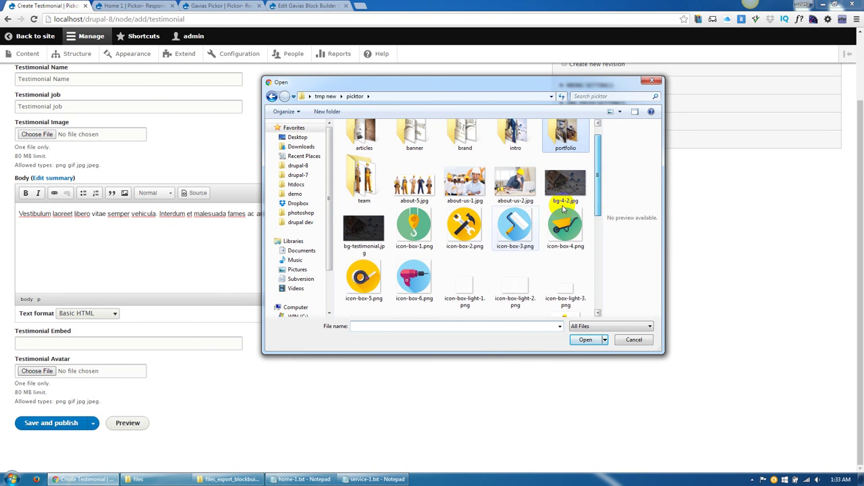
{"action": "left_click", "coordinate": [426, 231]}
{"action": "left_click", "coordinate": [582, 340]}
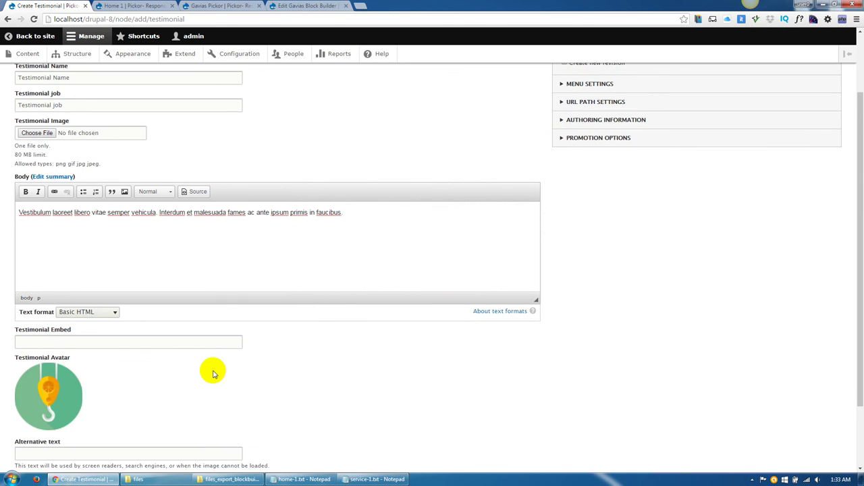
{"action": "scroll", "coordinate": [212, 370], "scroll_direction": "down", "scroll_amount": 2}
{"action": "scroll", "coordinate": [127, 368], "scroll_direction": "up", "scroll_amount": 2}
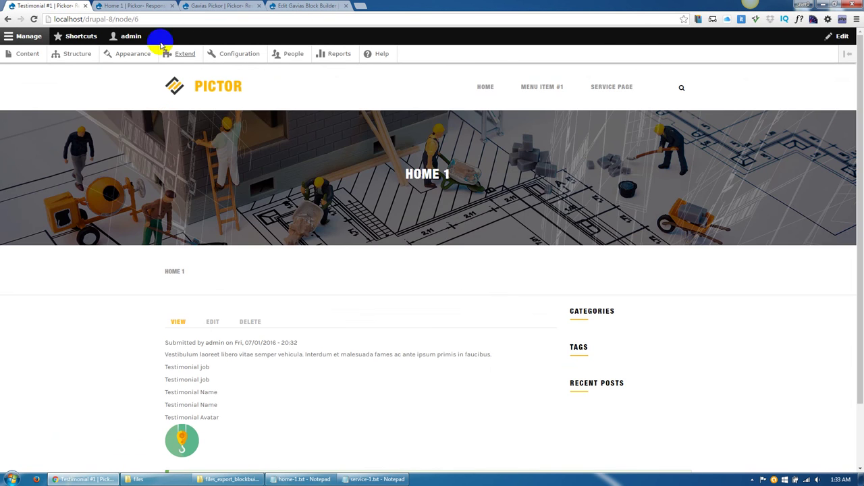
Reload the Home 1 page and check the testimonial, Meet the Team and New From Our Blog sections.
{"action": "left_click", "coordinate": [155, 5]}
{"action": "left_click", "coordinate": [141, 19]}
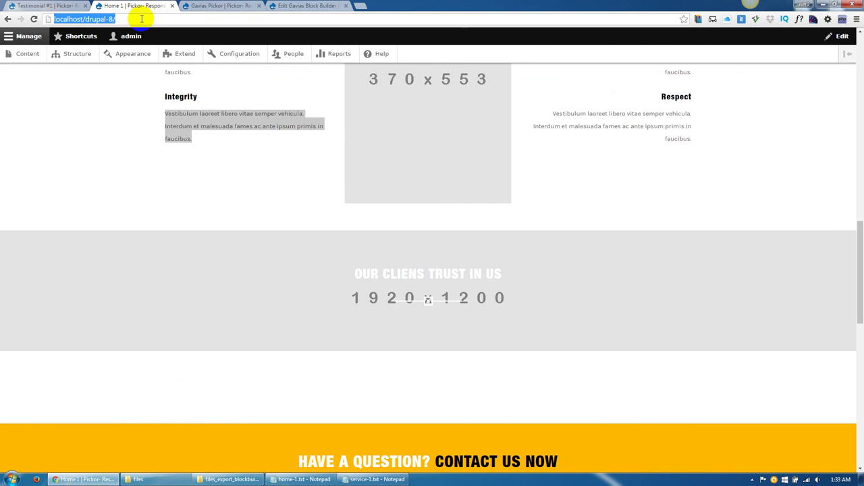
{"action": "key", "text": "Return"}
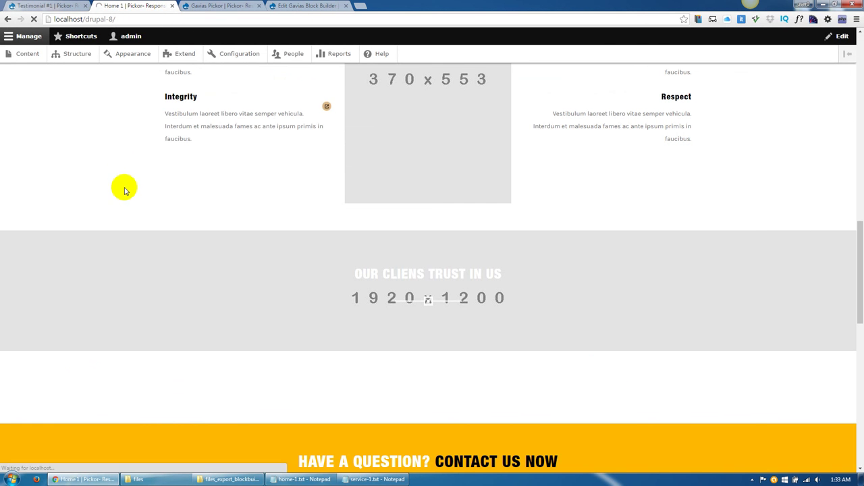
{"action": "scroll", "coordinate": [123, 194], "scroll_direction": "down", "scroll_amount": 4}
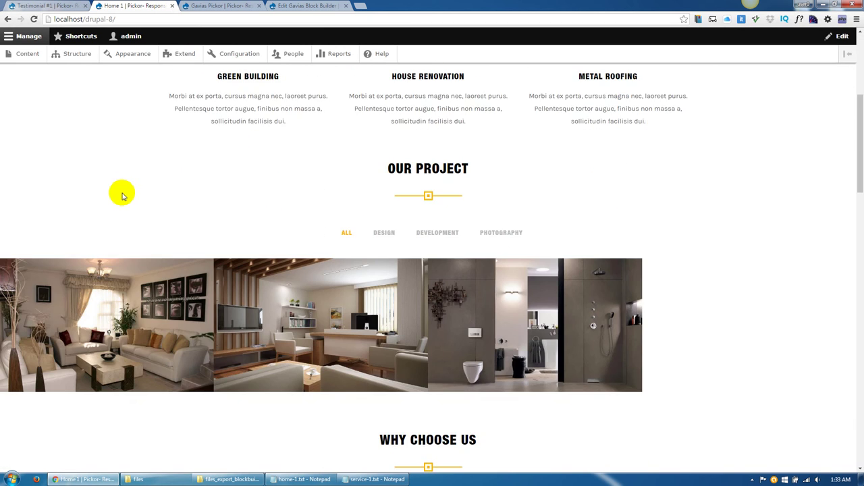
{"action": "scroll", "coordinate": [123, 194], "scroll_direction": "down", "scroll_amount": 10}
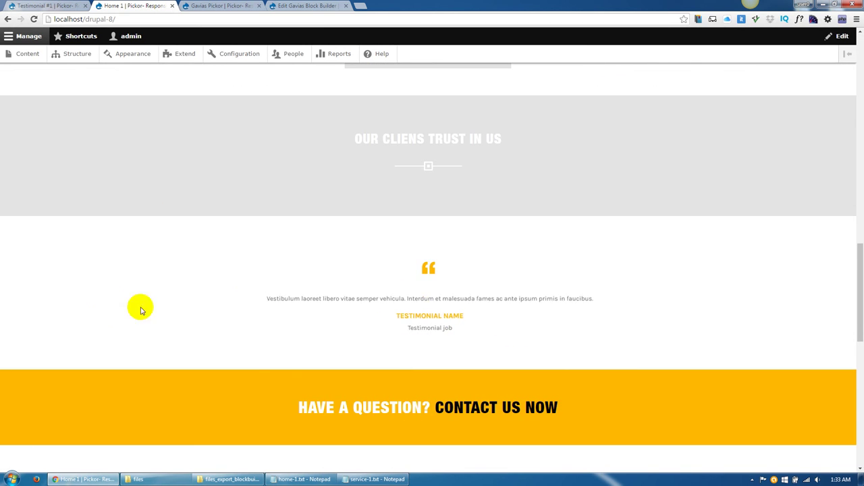
{"action": "scroll", "coordinate": [208, 326], "scroll_direction": "down", "scroll_amount": 2}
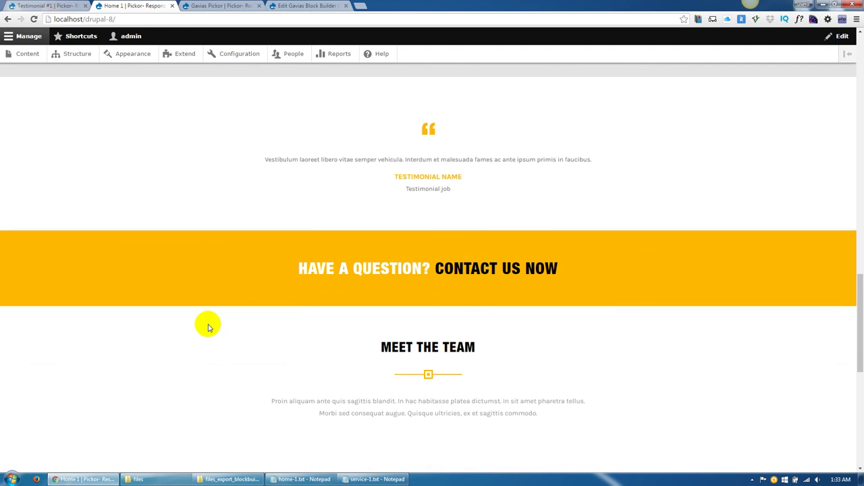
{"action": "scroll", "coordinate": [208, 327], "scroll_direction": "down", "scroll_amount": 3}
{"action": "left_click_drag", "start_coordinate": [386, 170], "coordinate": [527, 169]}
{"action": "left_click", "coordinate": [286, 114]}
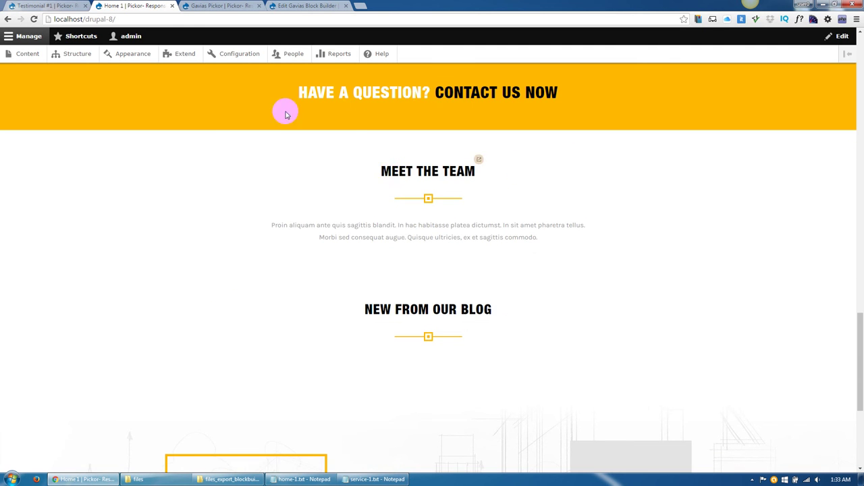
Start a new Team content item and title it "Team #1".
{"action": "left_click", "coordinate": [39, 6]}
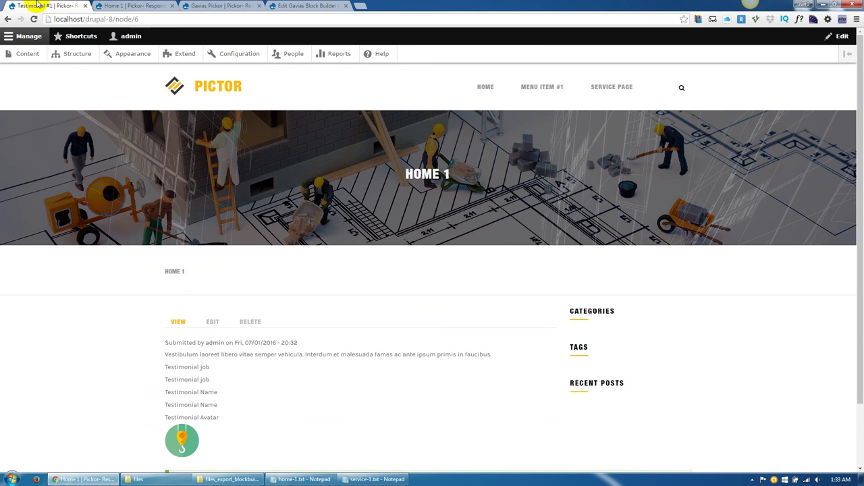
{"action": "left_click", "coordinate": [27, 54]}
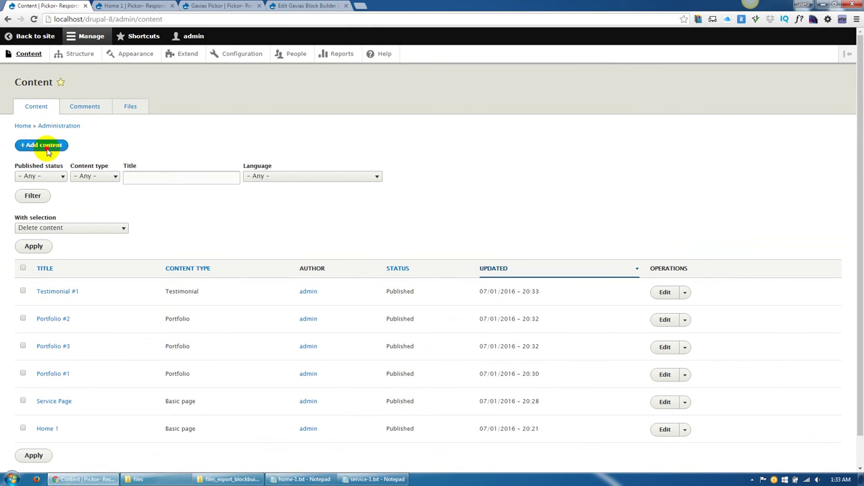
{"action": "left_click", "coordinate": [48, 152]}
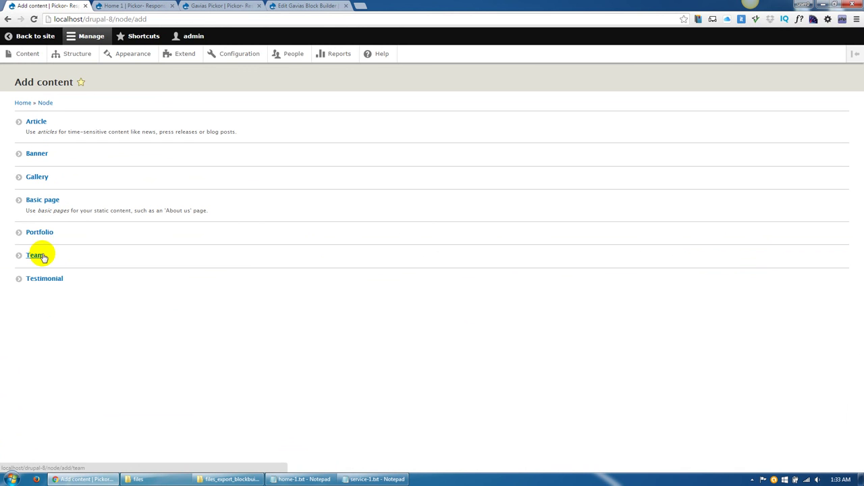
{"action": "left_click", "coordinate": [224, 283]}
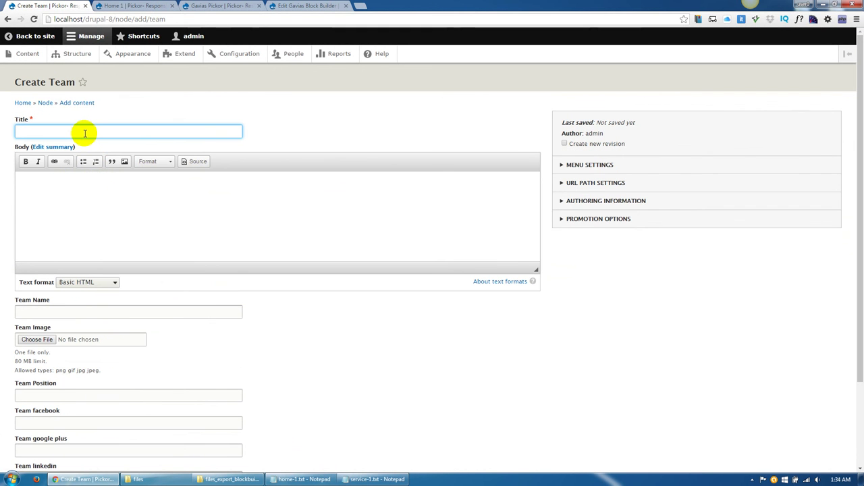
{"action": "type", "text": "Teeam"}
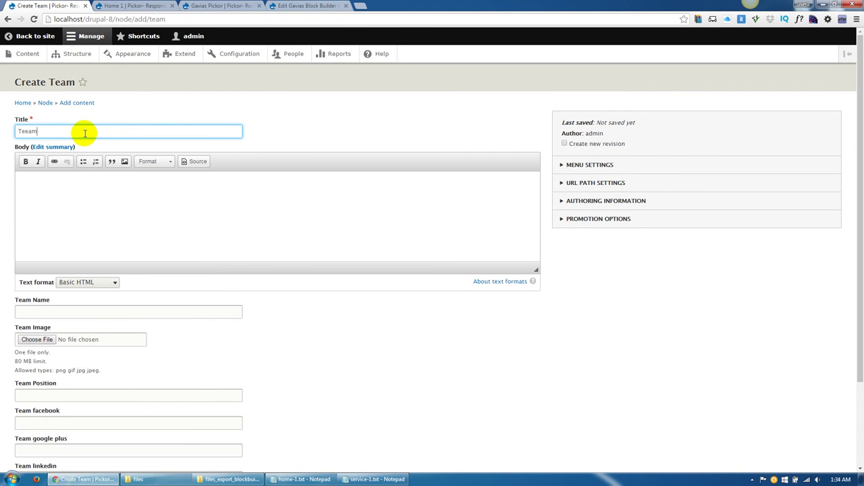
{"action": "key", "text": "BackSpace"}
{"action": "type", "text": "am "}
{"action": "type", "text": "01"}
Fill in the team name as "Team Name" and upload team-1.png from the picktor team folder as the team image.
{"action": "scroll", "coordinate": [101, 202], "scroll_direction": "down", "scroll_amount": 3}
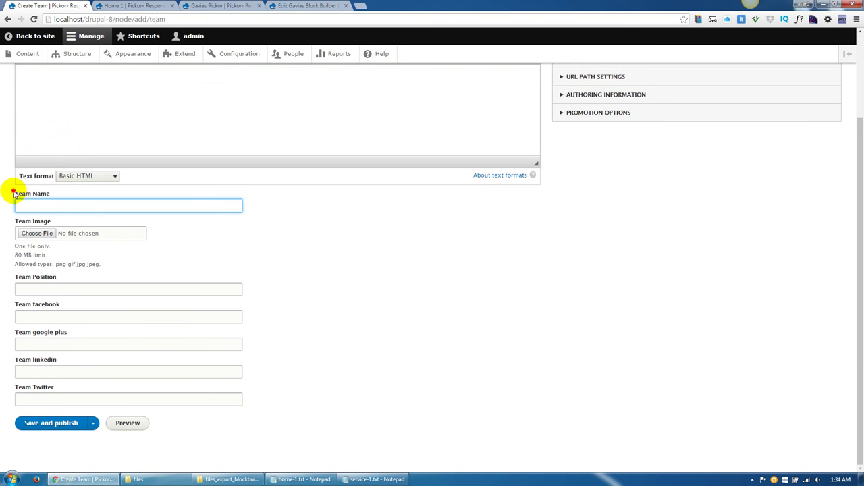
{"action": "left_click_drag", "start_coordinate": [14, 194], "coordinate": [56, 195]}
{"action": "left_click", "coordinate": [37, 233]}
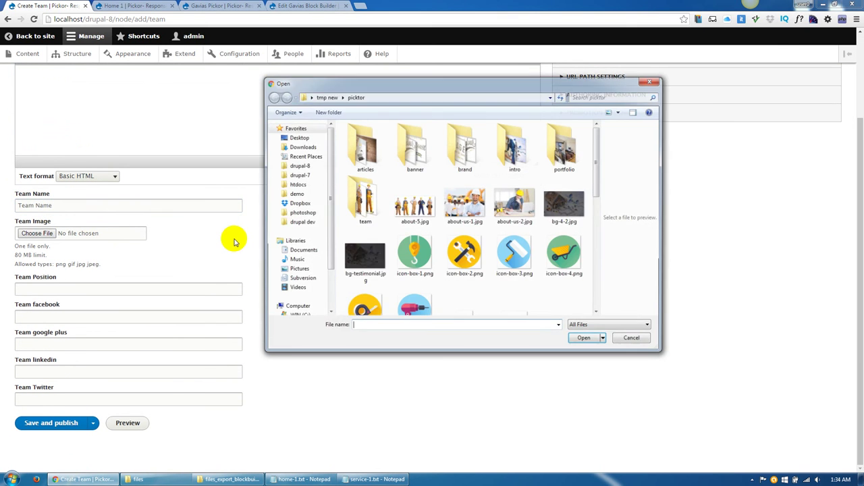
{"action": "double_click", "coordinate": [358, 211]}
{"action": "left_click", "coordinate": [372, 139]}
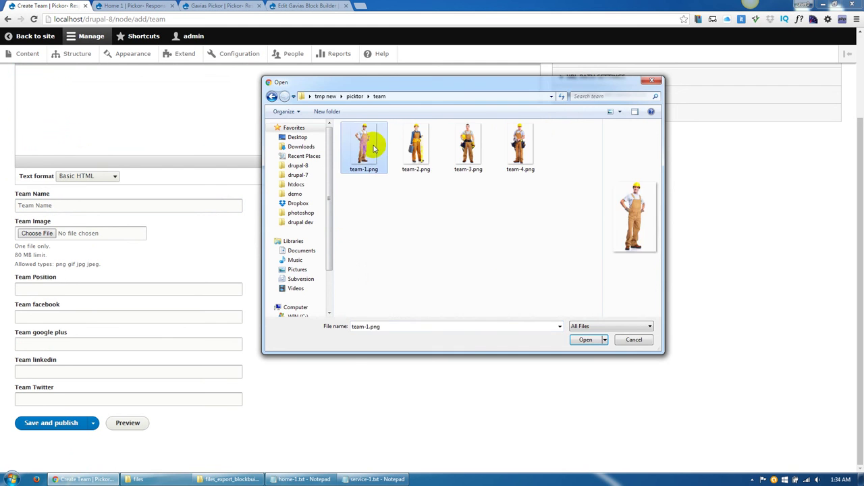
{"action": "double_click", "coordinate": [373, 139]}
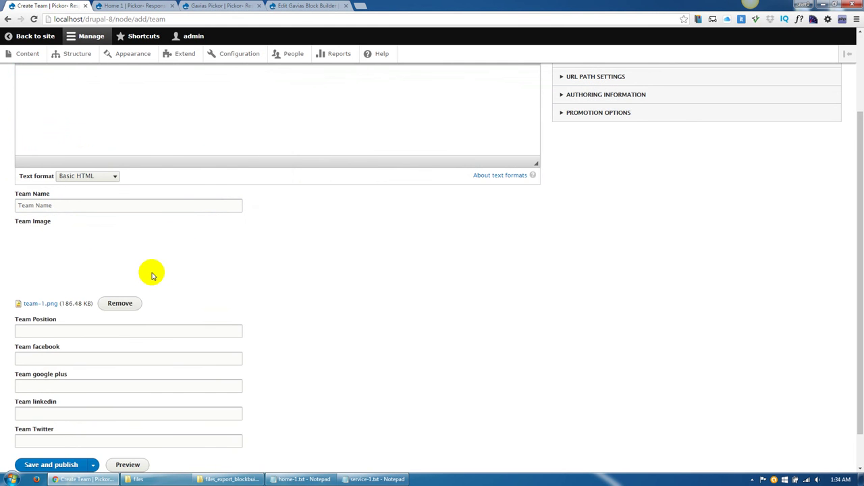
Fill in the team position as "Team Position", copying the field label.
{"action": "left_click_drag", "start_coordinate": [18, 283], "coordinate": [54, 282]}
{"action": "key", "text": "ctrl+c"}
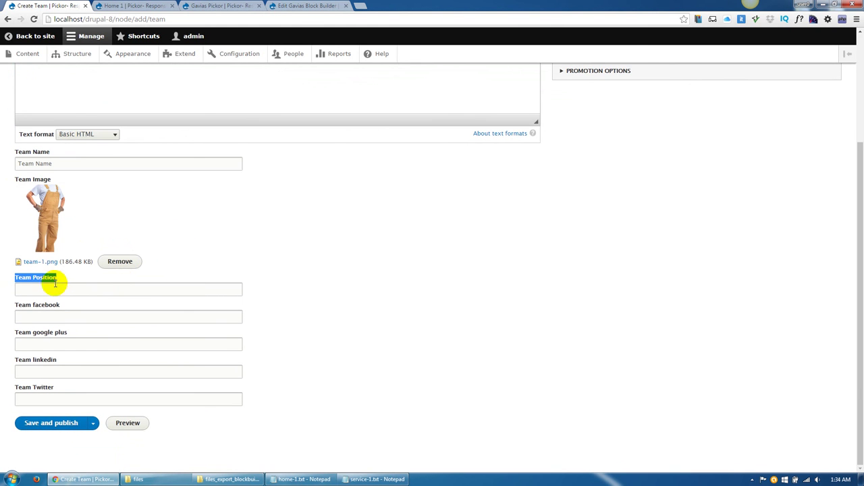
{"action": "left_click", "coordinate": [39, 292]}
{"action": "key", "text": "ctrl+v"}
Set the team's Facebook, Google Plus, LinkedIn and Twitter links to "#" and publish the team item.
{"action": "left_click", "coordinate": [35, 315]}
{"action": "type", "text": "#"}
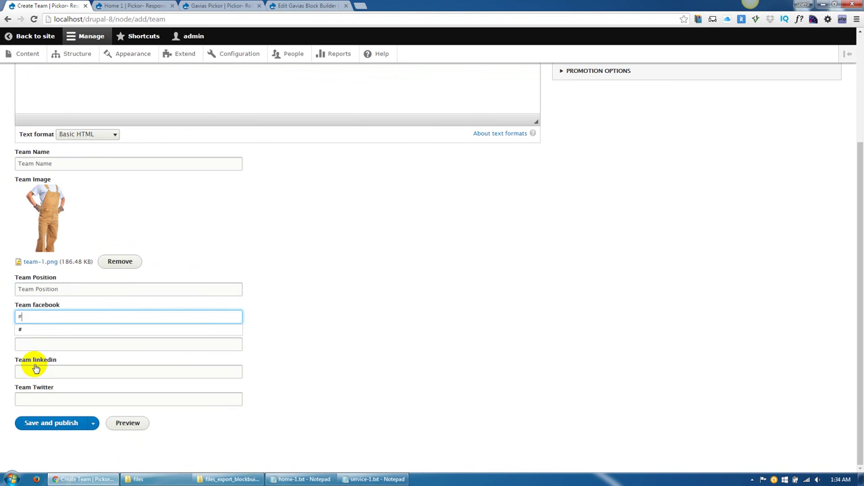
{"action": "key", "text": "Tab"}
{"action": "type", "text": "#"}
{"action": "key", "text": "Tab"}
{"action": "type", "text": "#"}
{"action": "key", "text": "Tab"}
{"action": "type", "text": "#"}
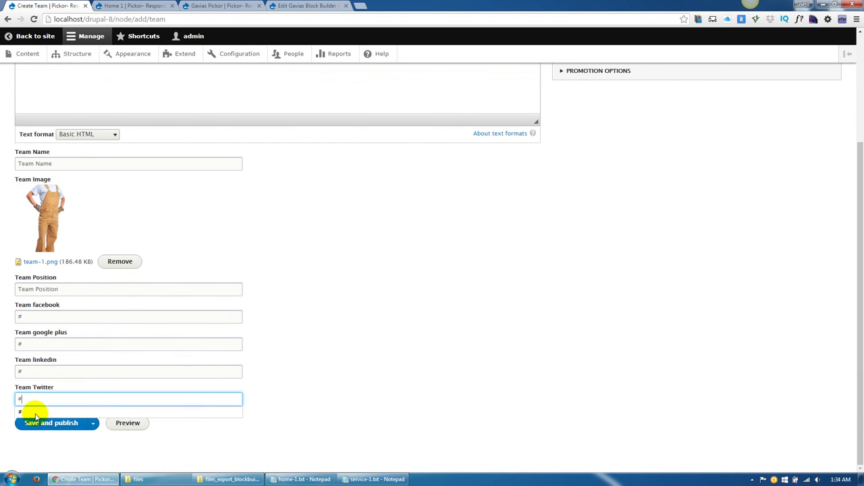
{"action": "left_click", "coordinate": [37, 422]}
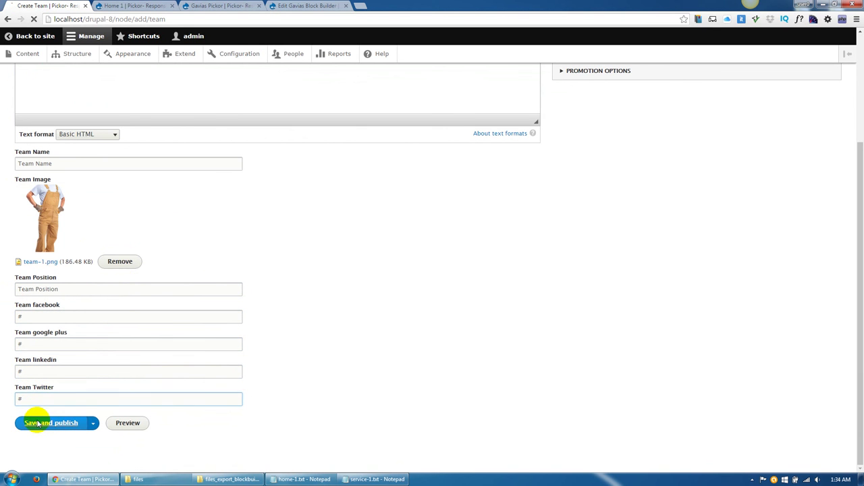
Reload the Home 1 page and review the team member section and the blog section below it.
{"action": "left_click", "coordinate": [138, 6]}
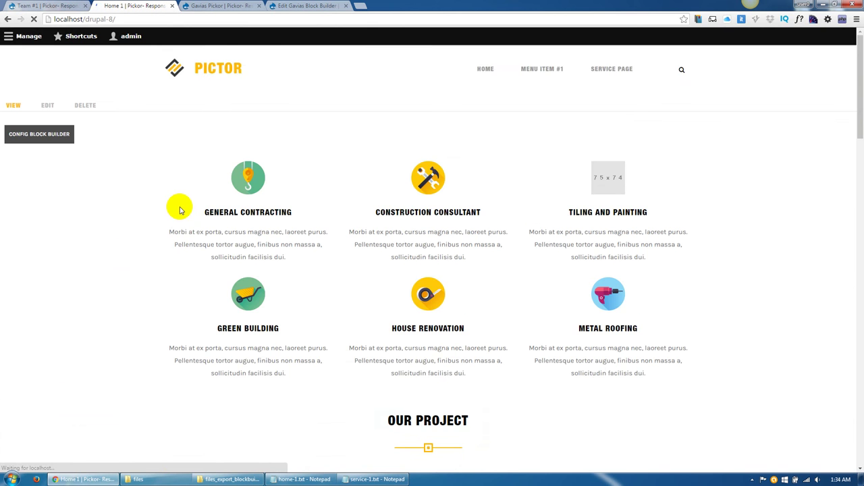
{"action": "scroll", "coordinate": [179, 212], "scroll_direction": "down", "scroll_amount": 5}
{"action": "scroll", "coordinate": [178, 217], "scroll_direction": "down", "scroll_amount": 10}
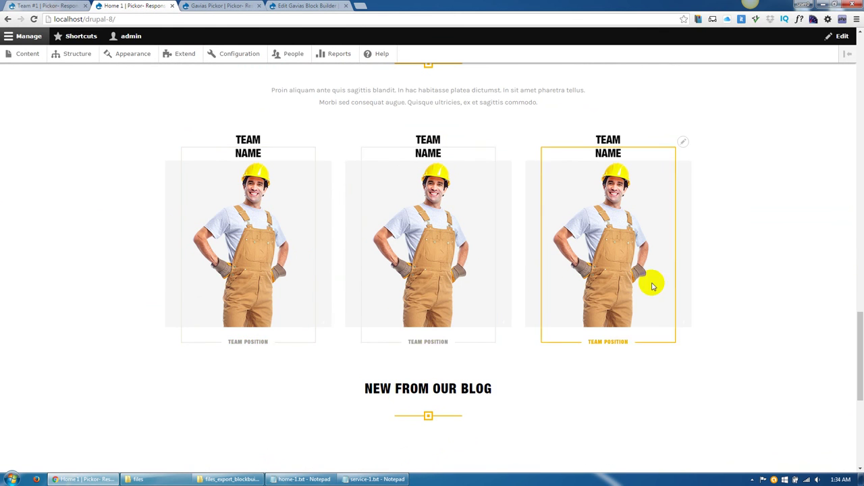
{"action": "scroll", "coordinate": [466, 267], "scroll_direction": "down", "scroll_amount": 3}
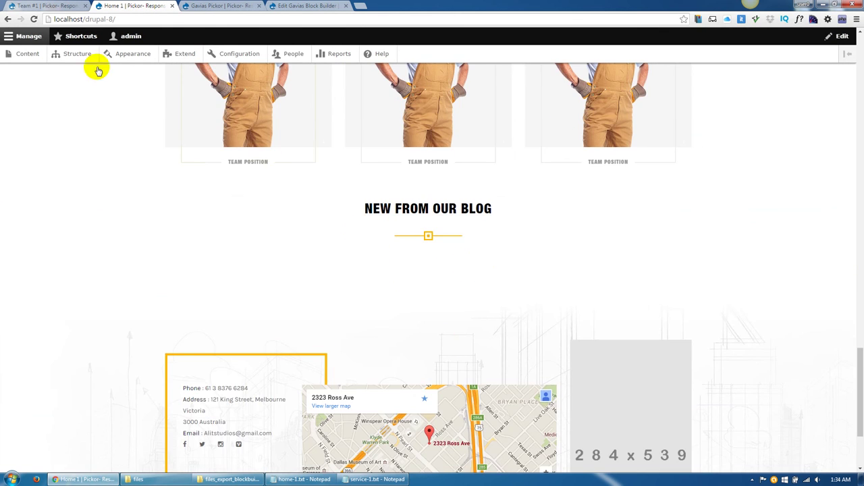
Start a new Article content item and title it "Article #1".
{"action": "left_click", "coordinate": [63, 7]}
{"action": "left_click", "coordinate": [27, 54]}
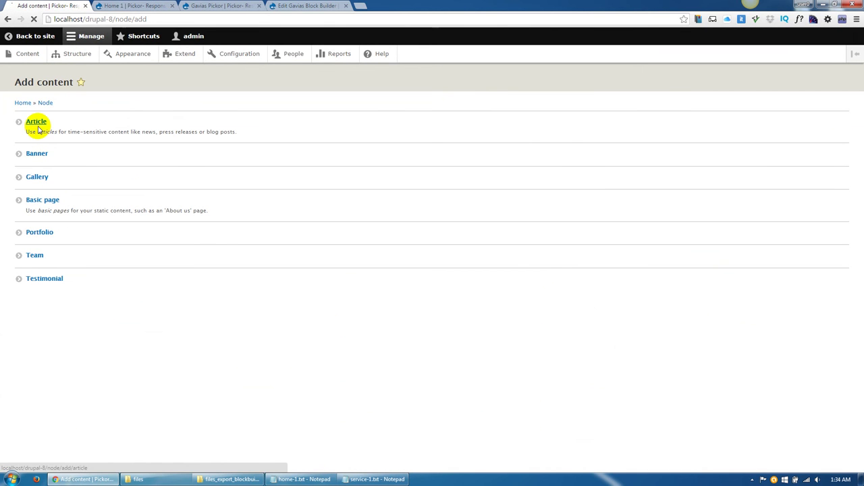
{"action": "left_click", "coordinate": [217, 236]}
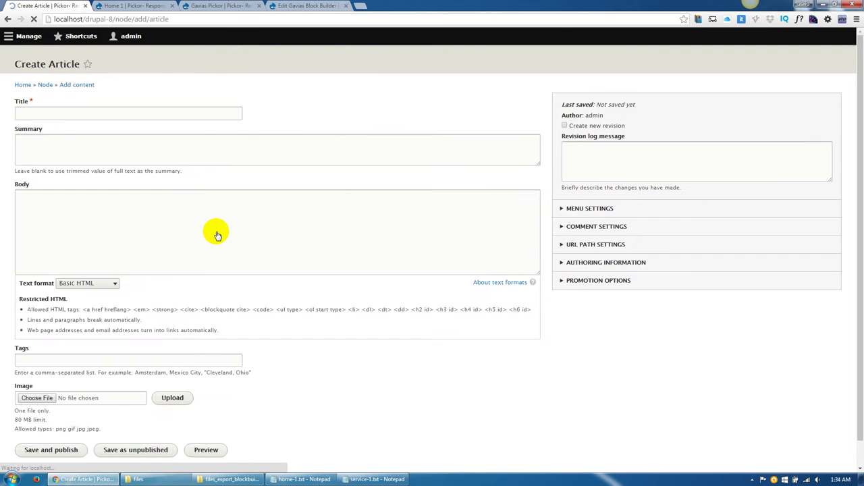
{"action": "left_click", "coordinate": [91, 133]}
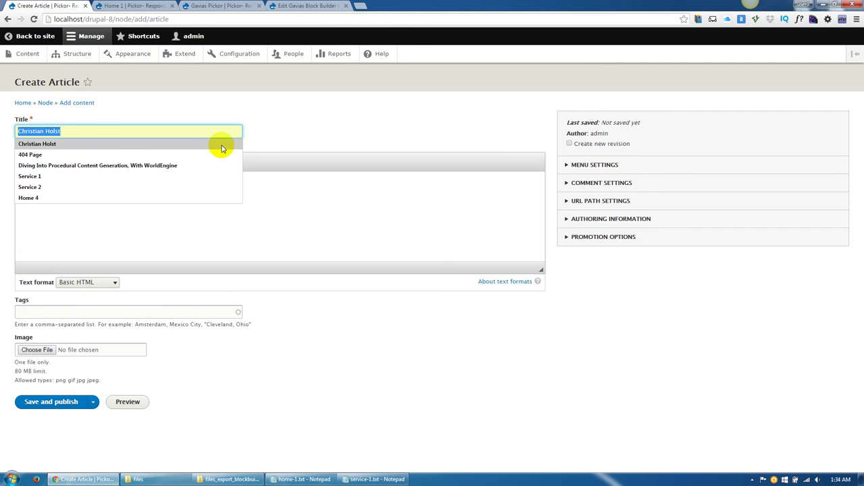
{"action": "type", "text": "Article #1"}
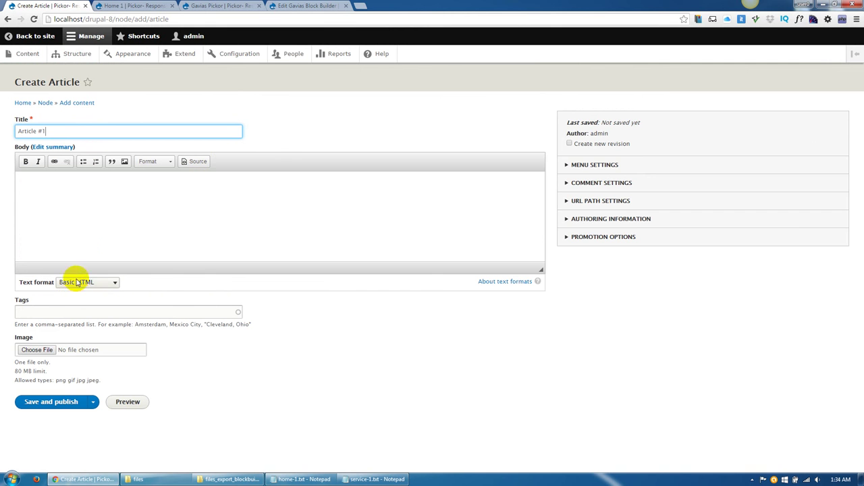
Upload post-1.jpg from the picktor articles folder as the article's image.
{"action": "left_click", "coordinate": [37, 350]}
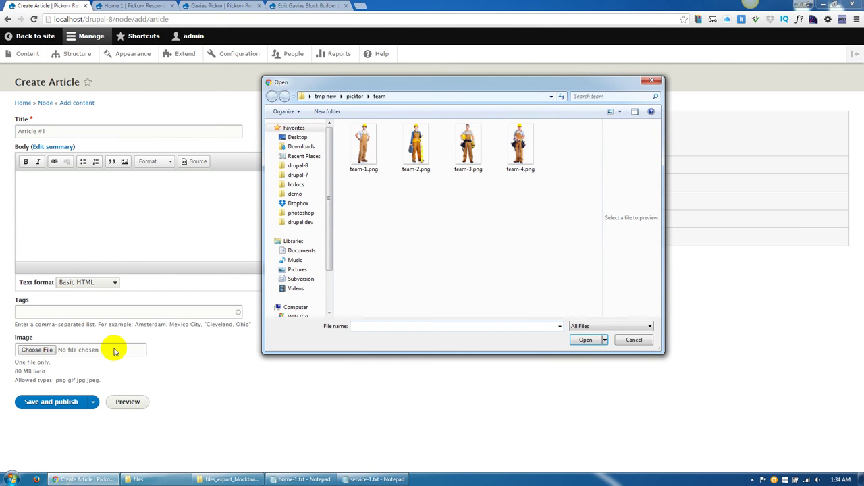
{"action": "left_click", "coordinate": [355, 96]}
{"action": "double_click", "coordinate": [365, 162]}
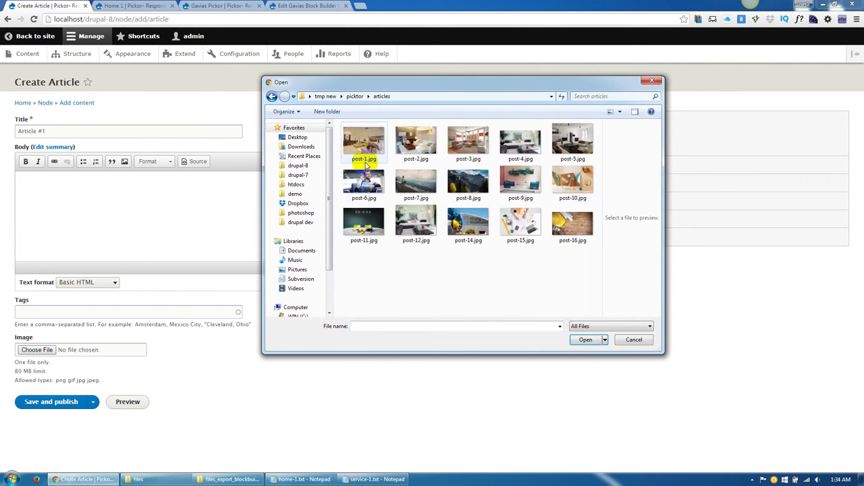
{"action": "double_click", "coordinate": [365, 146]}
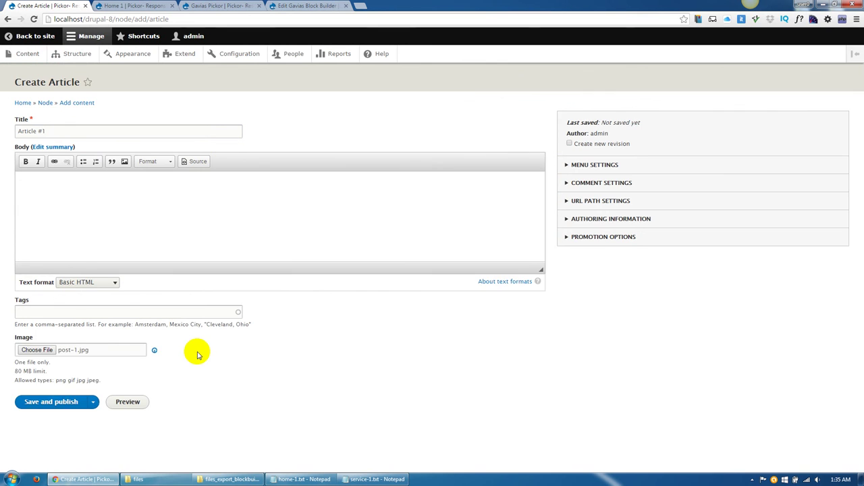
Set the article image's alternative text to "alt", publish the article and look over its page.
{"action": "scroll", "coordinate": [198, 353], "scroll_direction": "down", "scroll_amount": 1}
{"action": "left_click", "coordinate": [118, 369]}
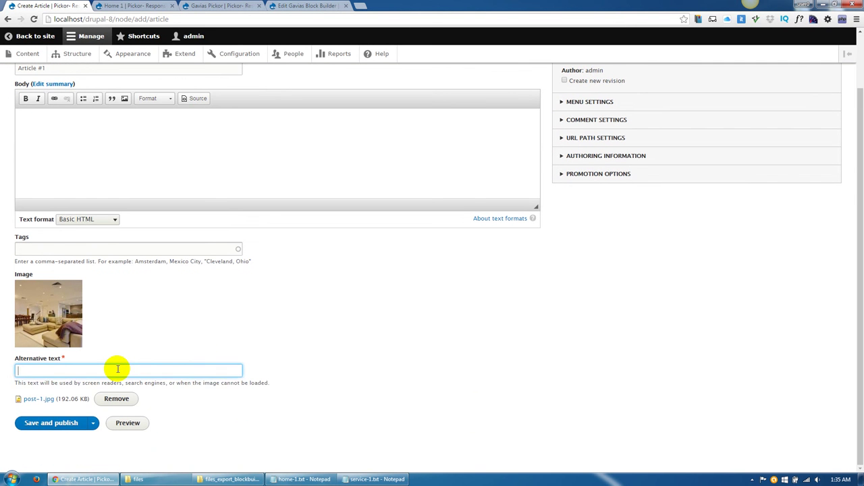
{"action": "type", "text": "alt"}
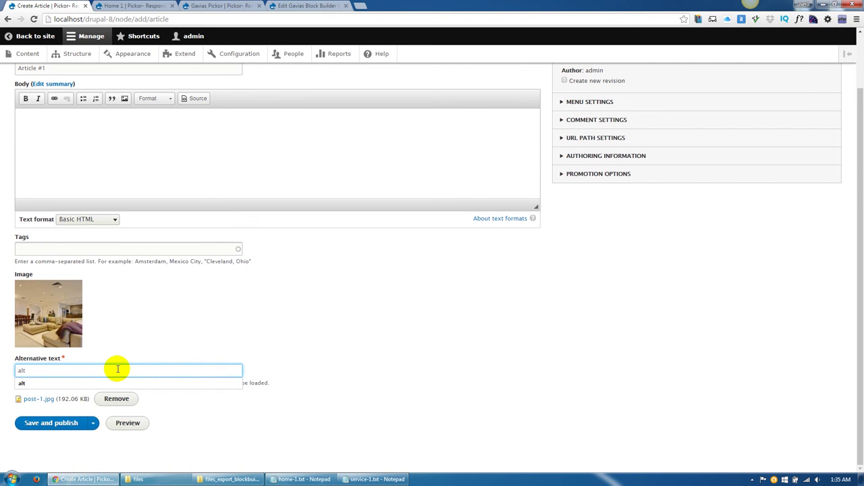
{"action": "left_click", "coordinate": [62, 424]}
{"action": "scroll", "coordinate": [310, 416], "scroll_direction": "up", "scroll_amount": 1}
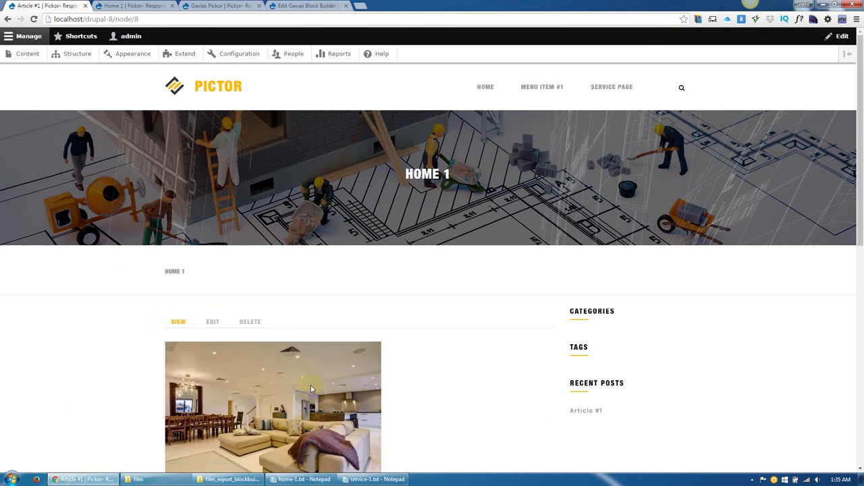
{"action": "scroll", "coordinate": [311, 391], "scroll_direction": "down", "scroll_amount": 5}
{"action": "scroll", "coordinate": [310, 386], "scroll_direction": "up", "scroll_amount": 5}
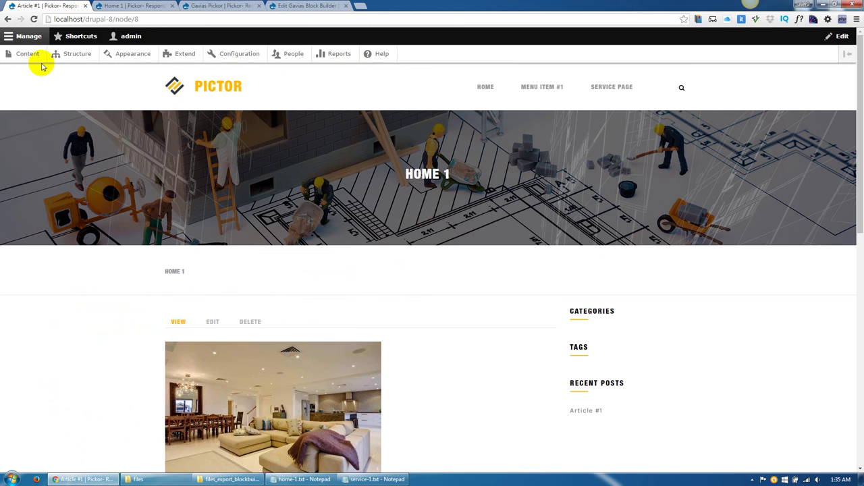
Open the Article content type's field management and go to its form display settings.
{"action": "left_click", "coordinate": [28, 57]}
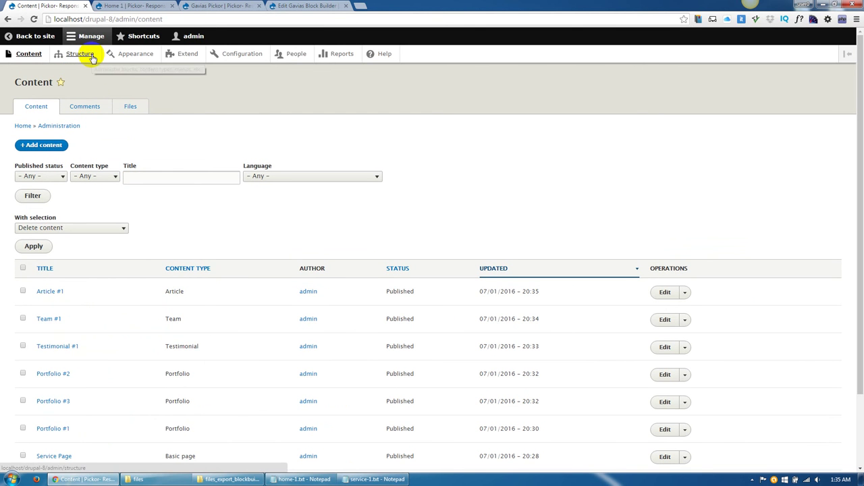
{"action": "left_click", "coordinate": [93, 57]}
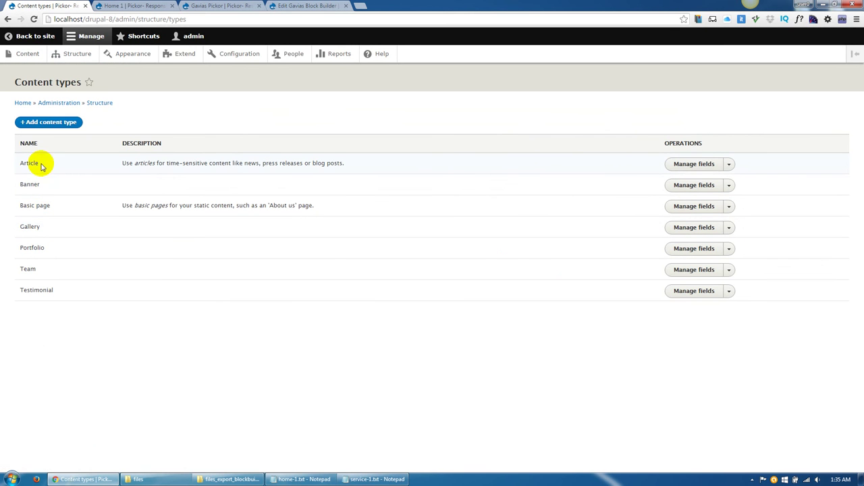
{"action": "left_click", "coordinate": [694, 166]}
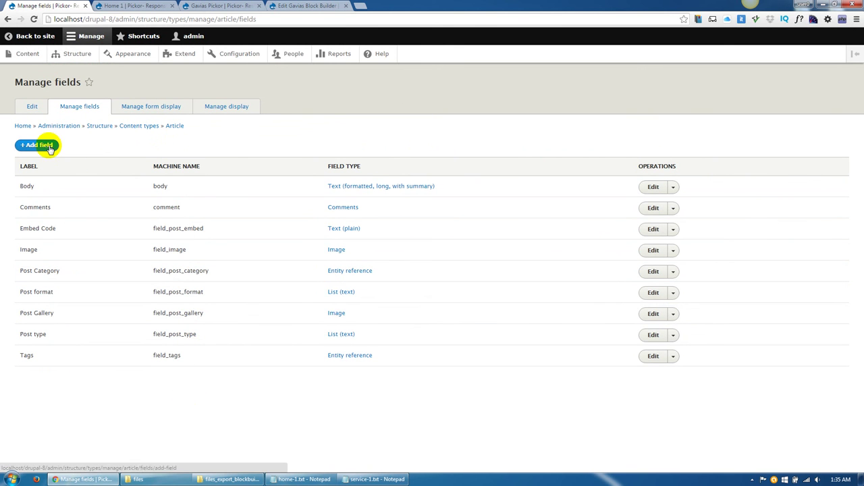
{"action": "left_click", "coordinate": [224, 109]}
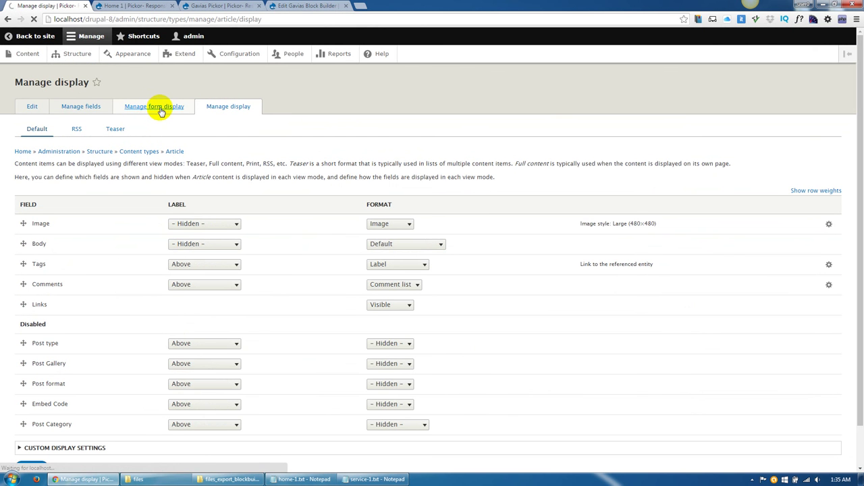
Enable the hidden Post type, Post Gallery, Post format, Embed Code and Post Category fields on the Article form.
{"action": "scroll", "coordinate": [72, 325], "scroll_direction": "down", "scroll_amount": 3}
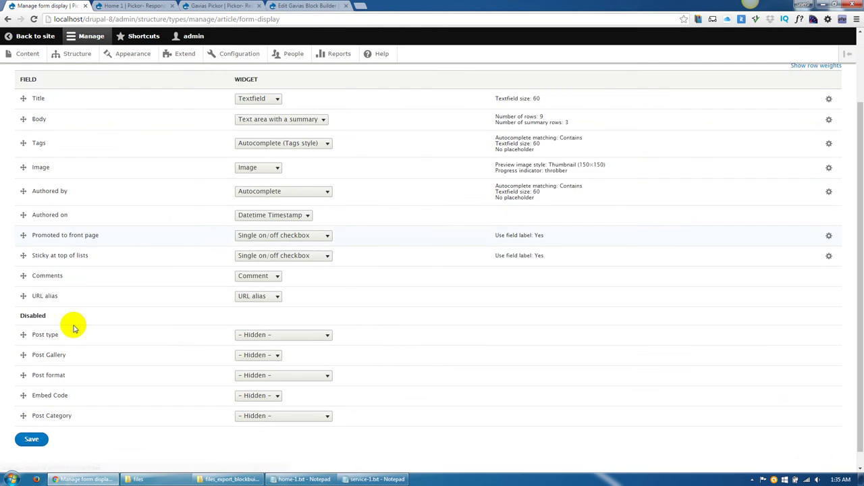
{"action": "left_click_drag", "start_coordinate": [23, 321], "coordinate": [23, 298]}
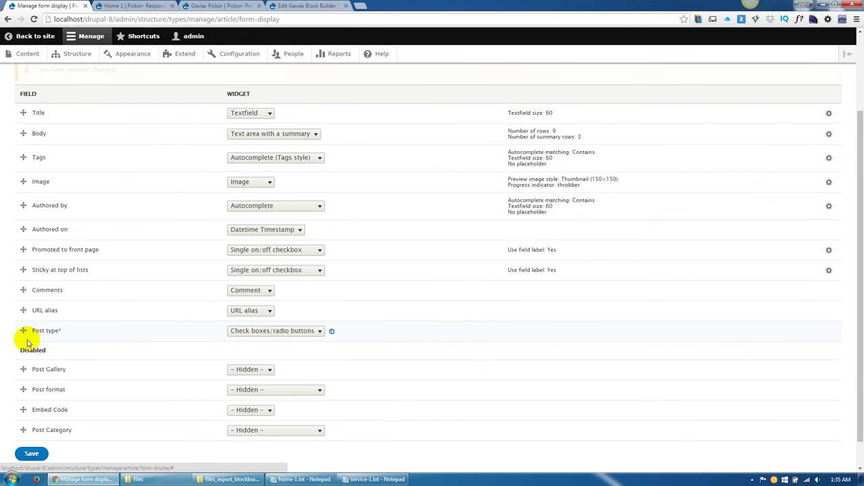
{"action": "mouse_move", "coordinate": [23, 370]}
{"action": "left_mouse_down"}
{"action": "mouse_move", "coordinate": [23, 351]}
{"action": "mouse_move", "coordinate": [23, 380]}
{"action": "left_mouse_up"}
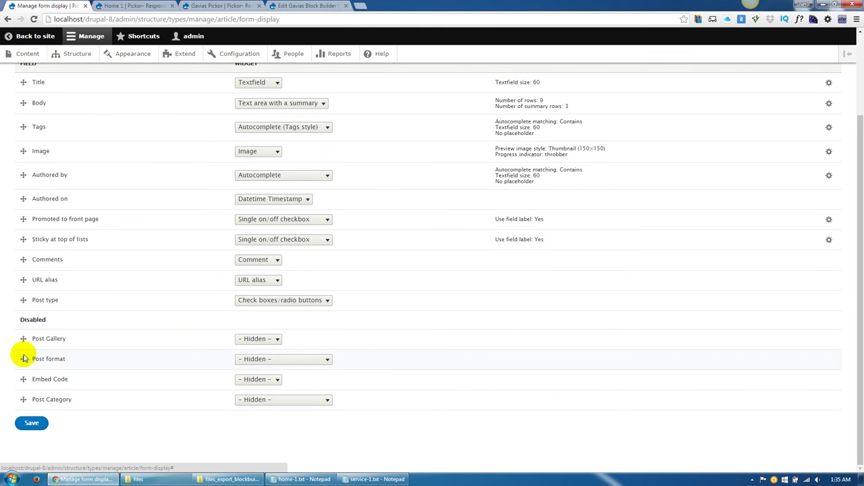
{"action": "left_click_drag", "start_coordinate": [23, 338], "coordinate": [23, 320]}
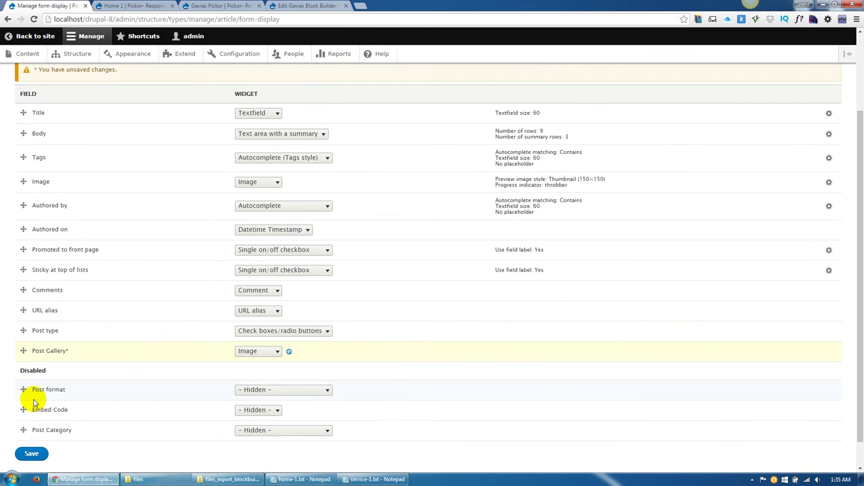
{"action": "left_click_drag", "start_coordinate": [23, 365], "coordinate": [23, 344]}
{"action": "left_click_drag", "start_coordinate": [23, 413], "coordinate": [18, 391]}
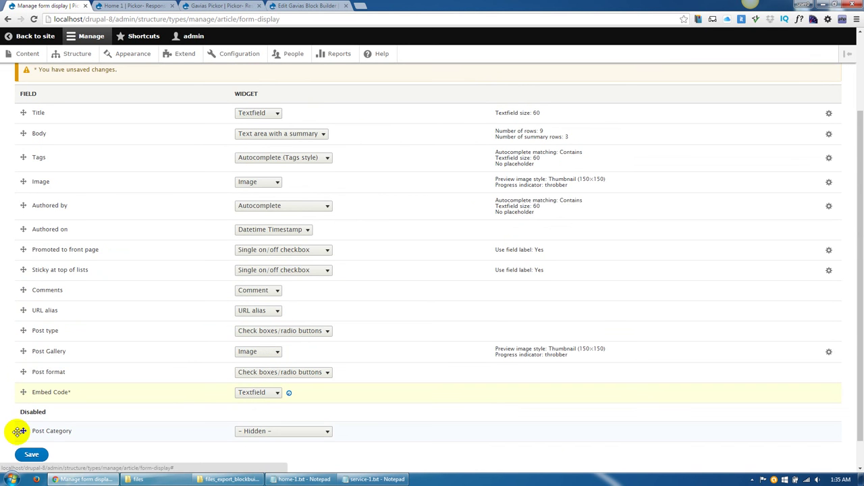
{"action": "left_click_drag", "start_coordinate": [19, 431], "coordinate": [23, 396]}
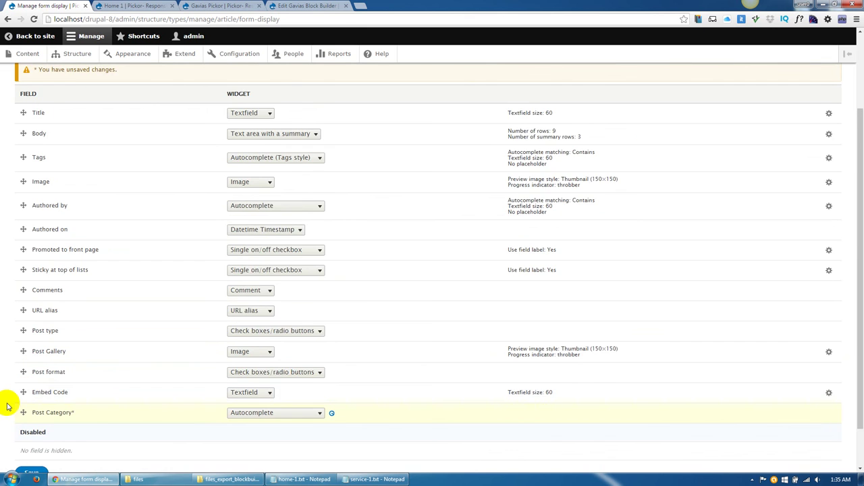
Set the Post Category field's widget to Select list and save the Article form display.
{"action": "left_click", "coordinate": [260, 359]}
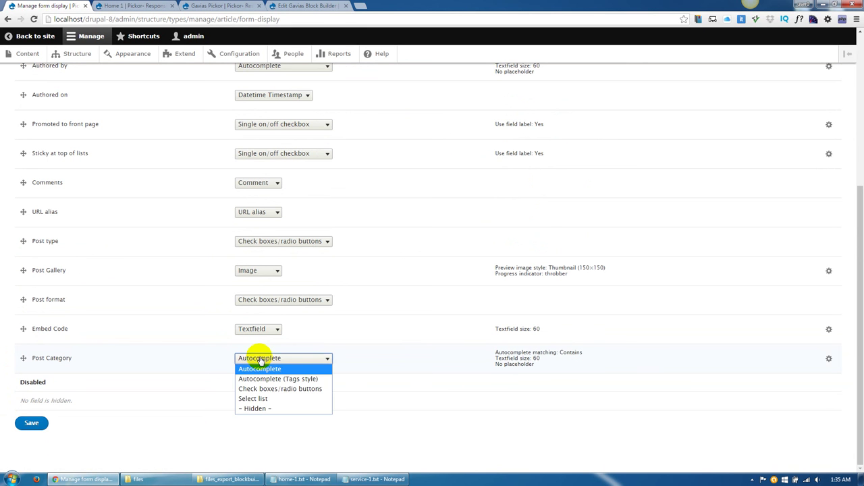
{"action": "left_click", "coordinate": [253, 399]}
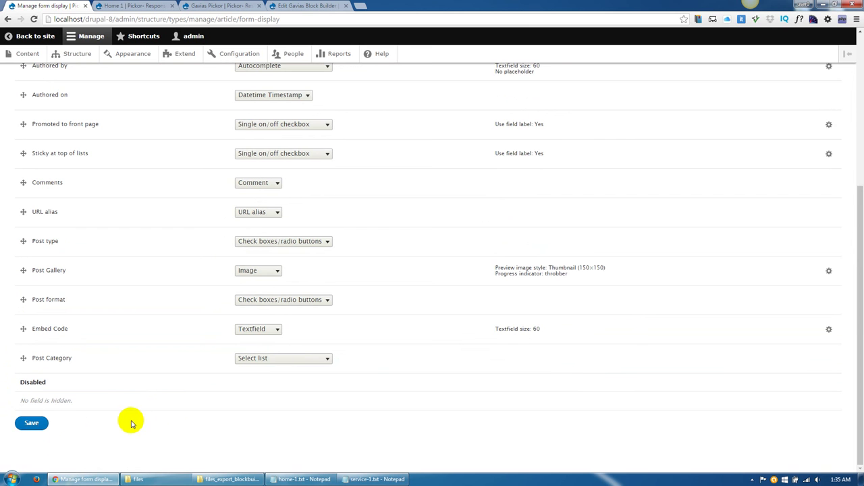
{"action": "left_click", "coordinate": [39, 425]}
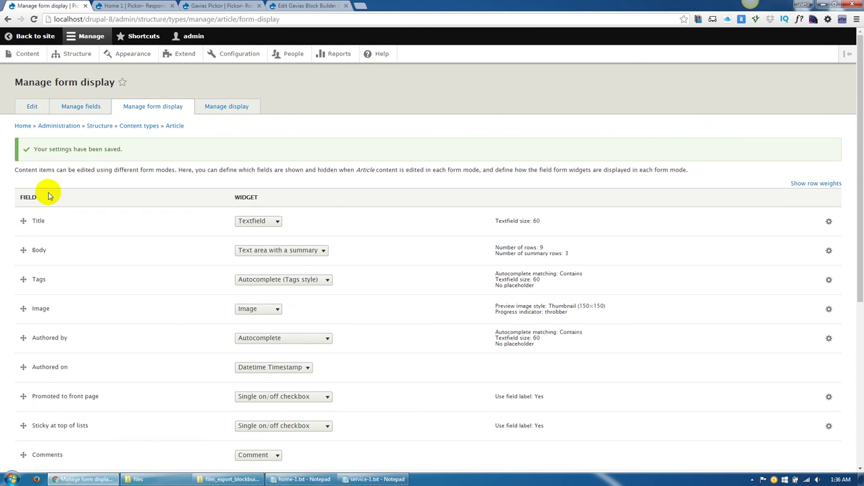
{"action": "left_click", "coordinate": [27, 54]}
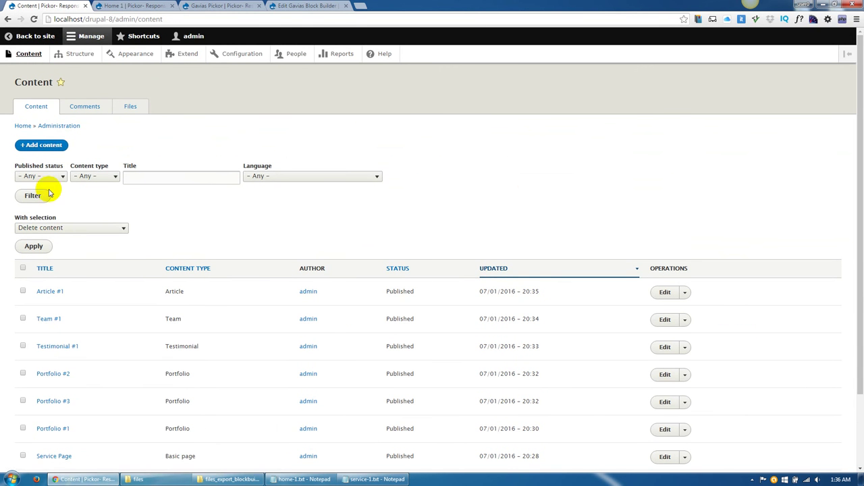
{"action": "left_click", "coordinate": [43, 147]}
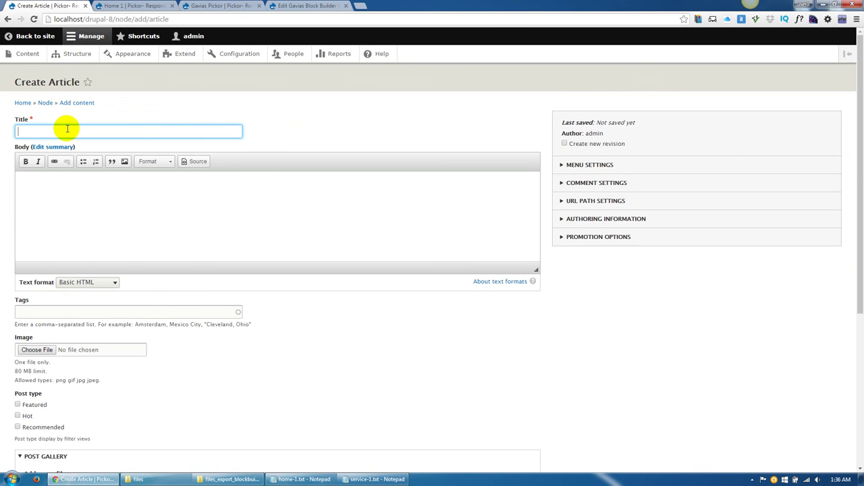
{"action": "type", "text": "Article #2"}
{"action": "left_click", "coordinate": [37, 349]}
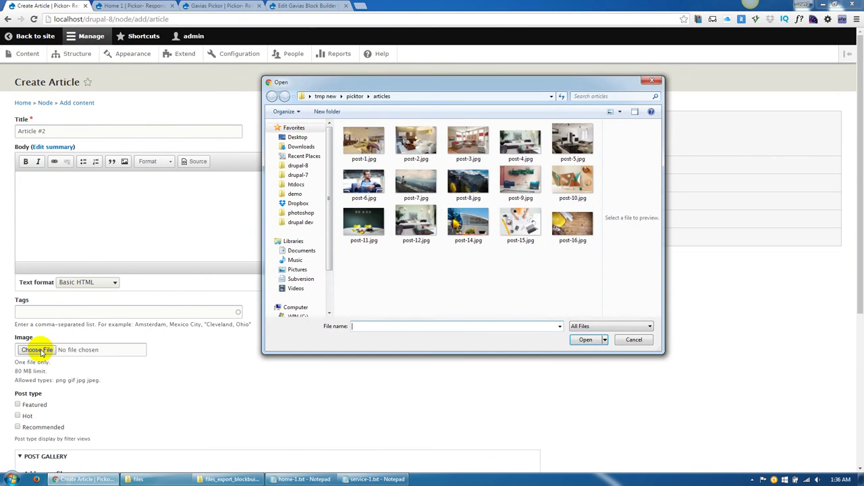
{"action": "double_click", "coordinate": [403, 237]}
{"action": "scroll", "coordinate": [198, 349], "scroll_direction": "down", "scroll_amount": 2}
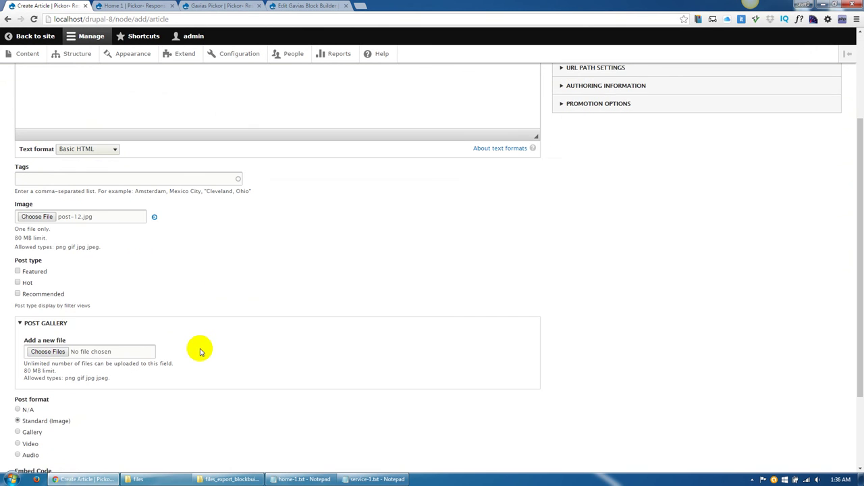
{"action": "scroll", "coordinate": [48, 364], "scroll_direction": "down", "scroll_amount": 3}
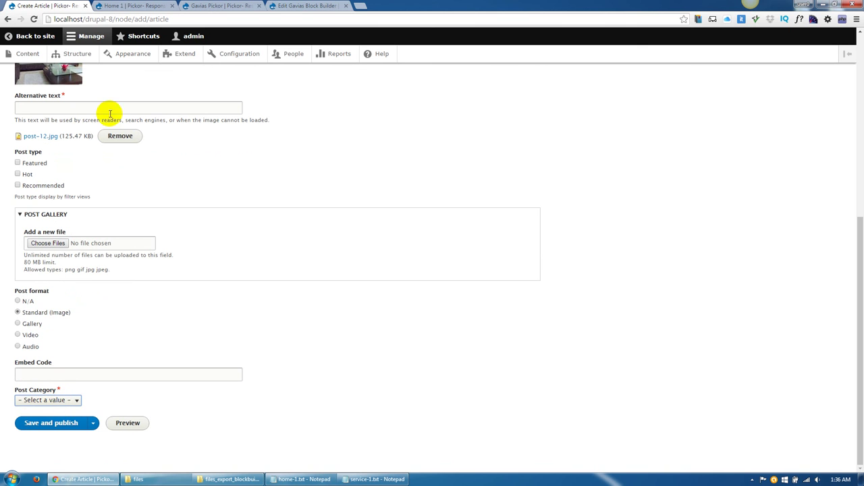
Add a term named "Design" to the Category taxonomy vocabulary and save it.
{"action": "left_click", "coordinate": [88, 58]}
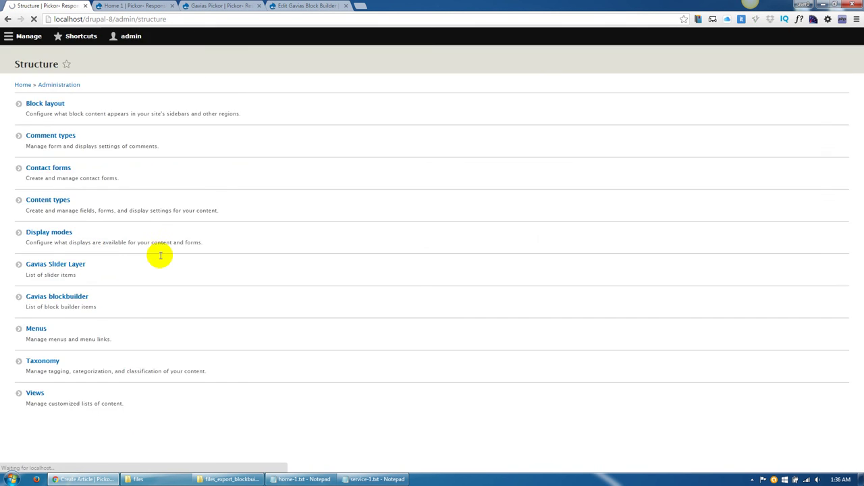
{"action": "left_click", "coordinate": [41, 380]}
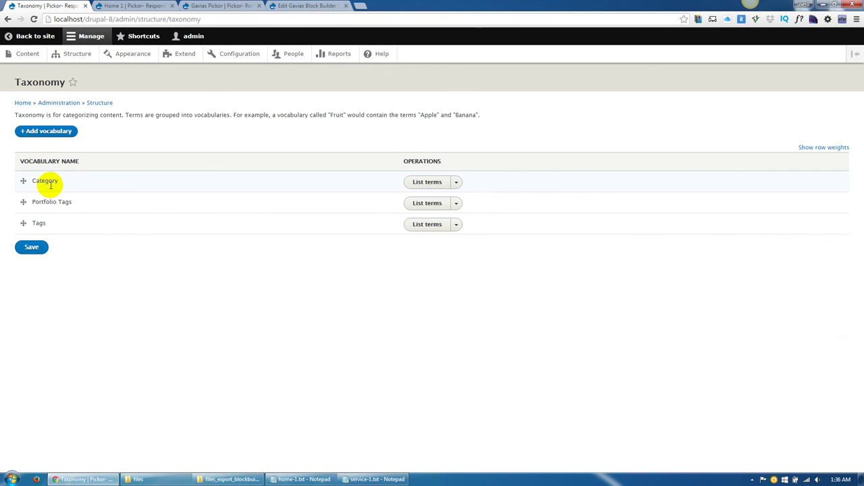
{"action": "left_click", "coordinate": [421, 185]}
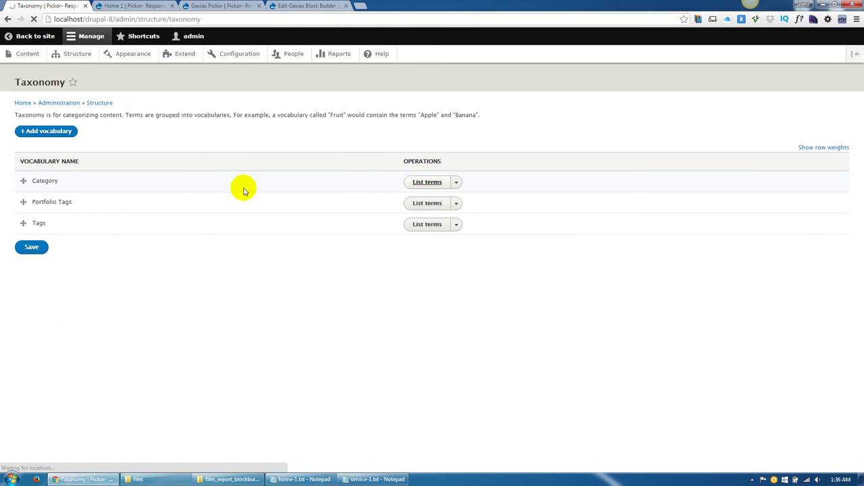
{"action": "left_click", "coordinate": [42, 155]}
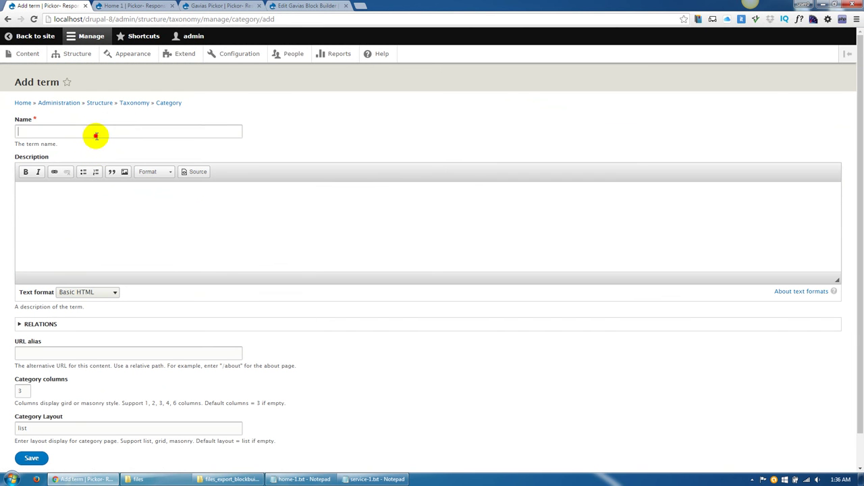
{"action": "left_click", "coordinate": [94, 133]}
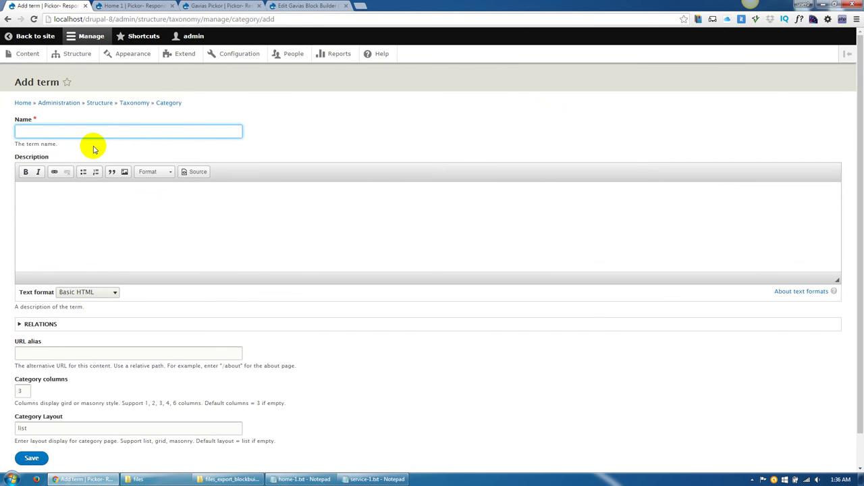
{"action": "type", "text": "Design"}
{"action": "left_click", "coordinate": [86, 144]}
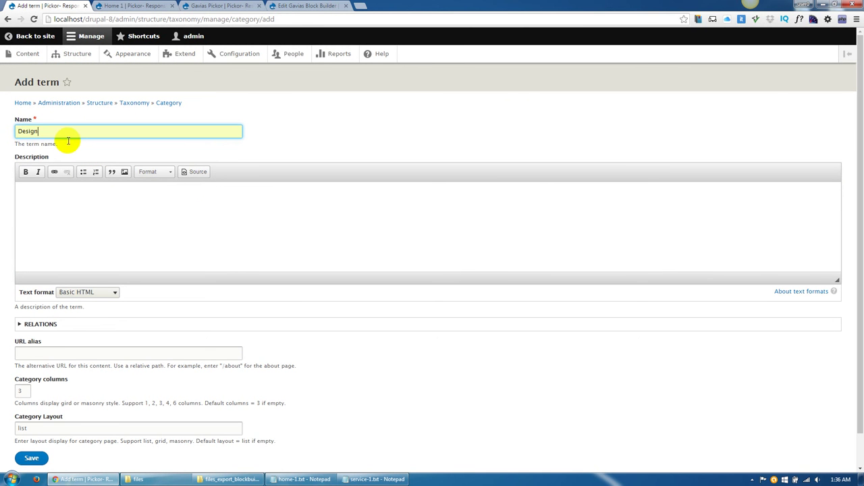
{"action": "scroll", "coordinate": [37, 419], "scroll_direction": "down", "scroll_amount": 1}
{"action": "left_click", "coordinate": [31, 422]}
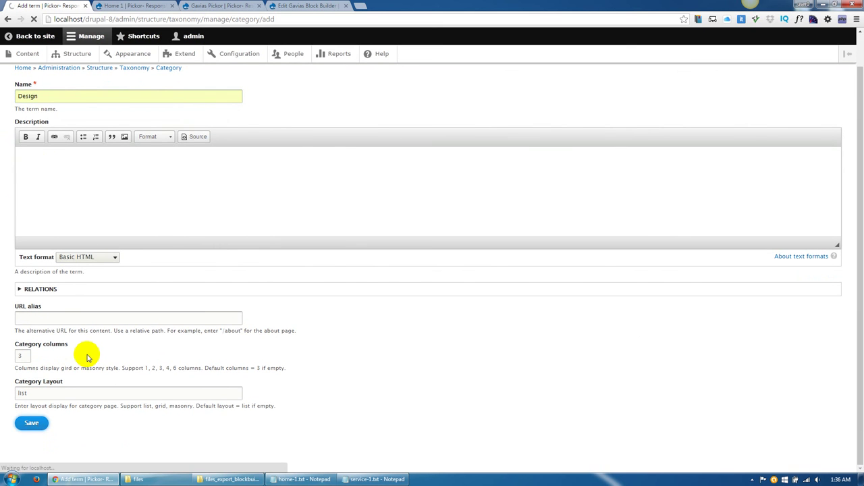
Start a new Article titled "Article #2" and upload post-7.jpg from the articles folder as its image.
{"action": "left_click", "coordinate": [26, 54]}
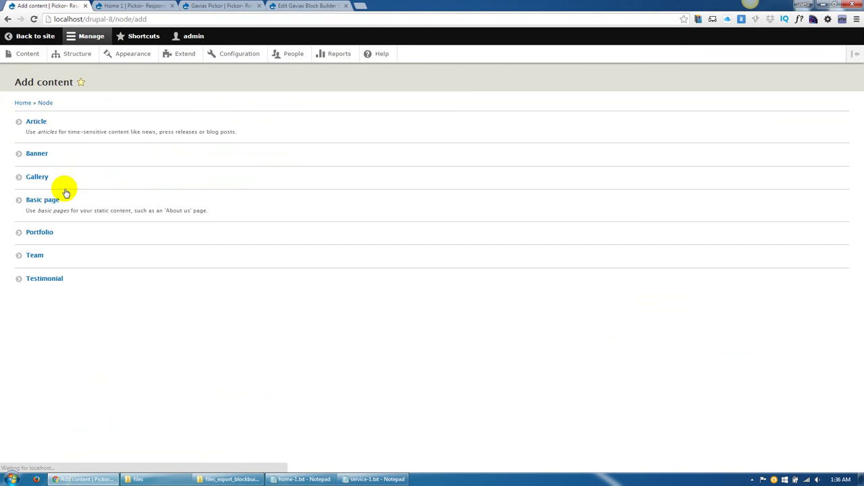
{"action": "left_click", "coordinate": [52, 131]}
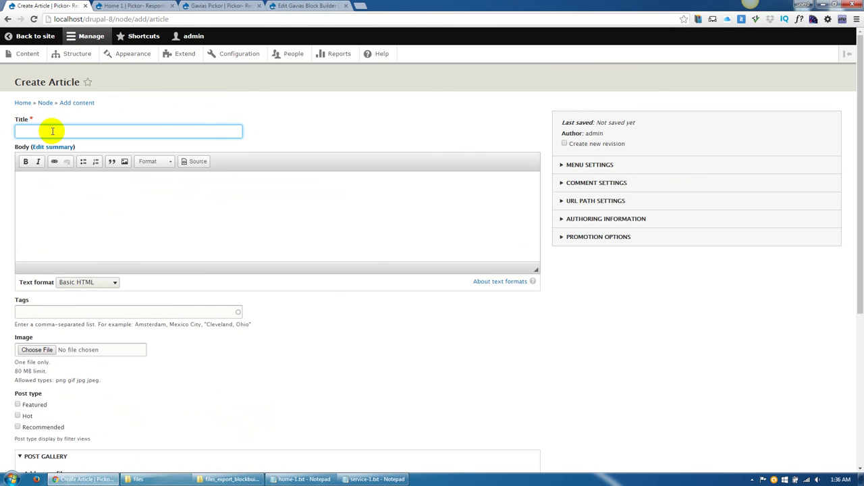
{"action": "type", "text": "Article #1"}
{"action": "scroll", "coordinate": [139, 299], "scroll_direction": "down", "scroll_amount": 3}
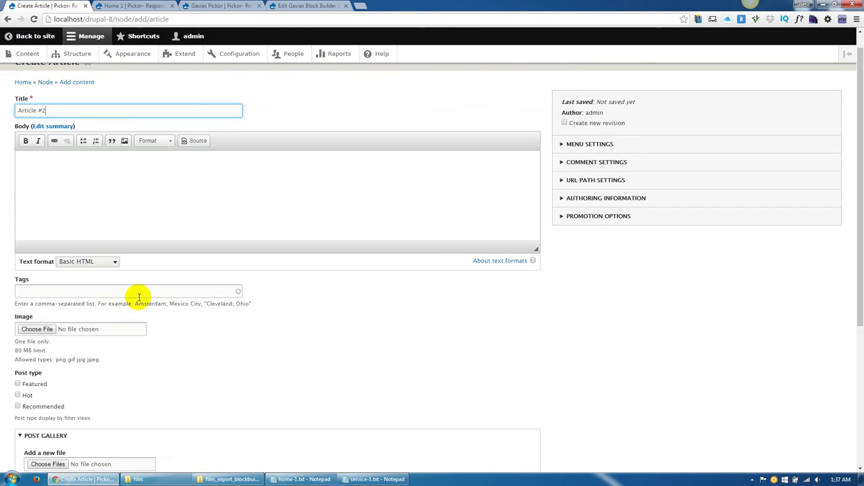
{"action": "left_click", "coordinate": [43, 170]}
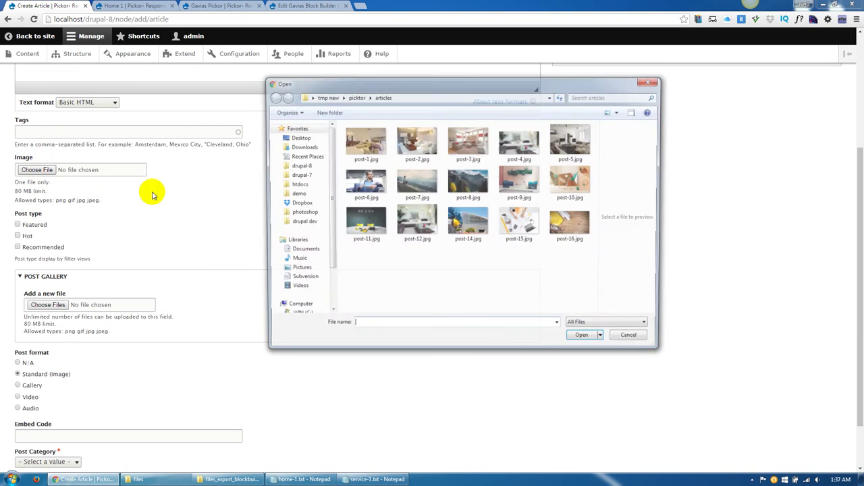
{"action": "double_click", "coordinate": [413, 196]}
{"action": "scroll", "coordinate": [265, 273], "scroll_direction": "down", "scroll_amount": 1}
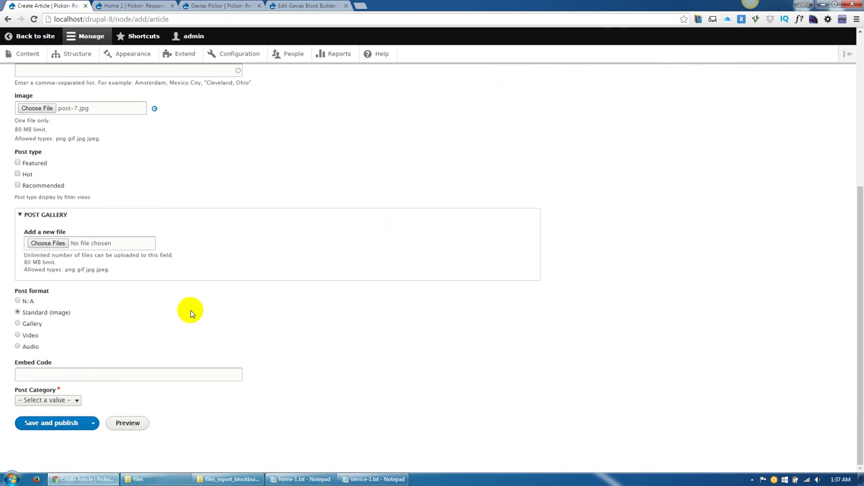
Publish the article in the Design post category with "alt" as the image's alternative text.
{"action": "scroll", "coordinate": [46, 405], "scroll_direction": "down", "scroll_amount": 1}
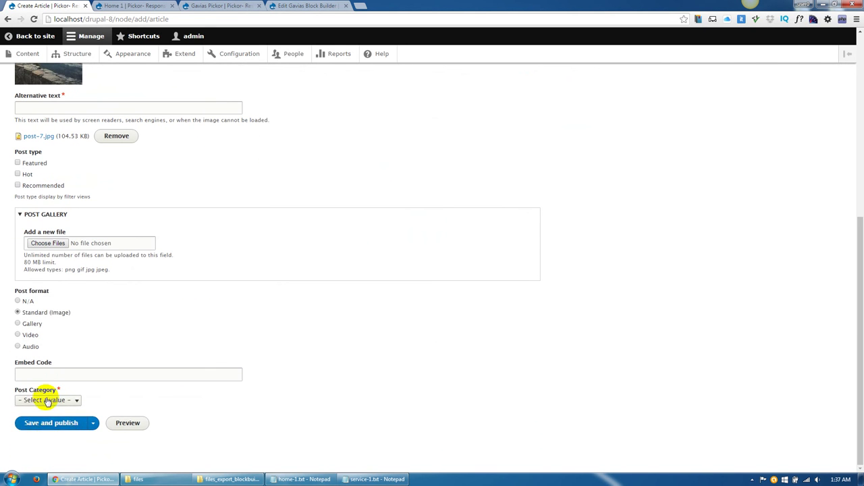
{"action": "left_click", "coordinate": [48, 415]}
{"action": "left_click", "coordinate": [29, 421]}
{"action": "scroll", "coordinate": [40, 348], "scroll_direction": "down", "scroll_amount": 1}
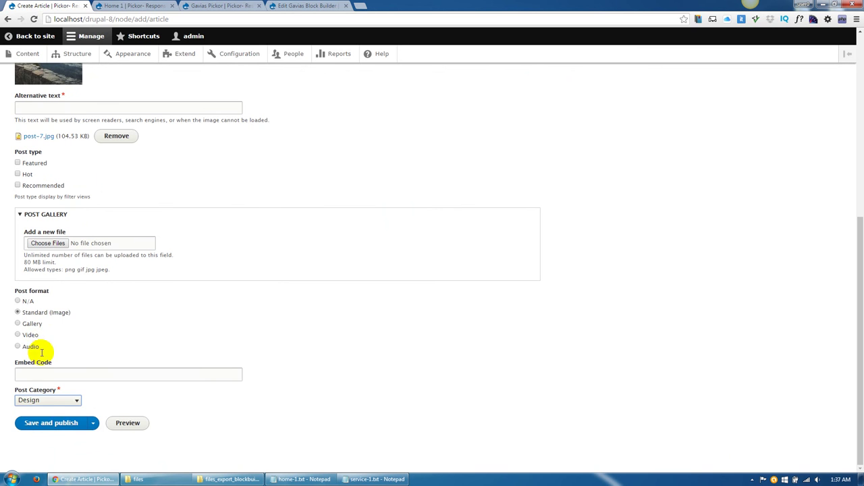
{"action": "left_click", "coordinate": [47, 424]}
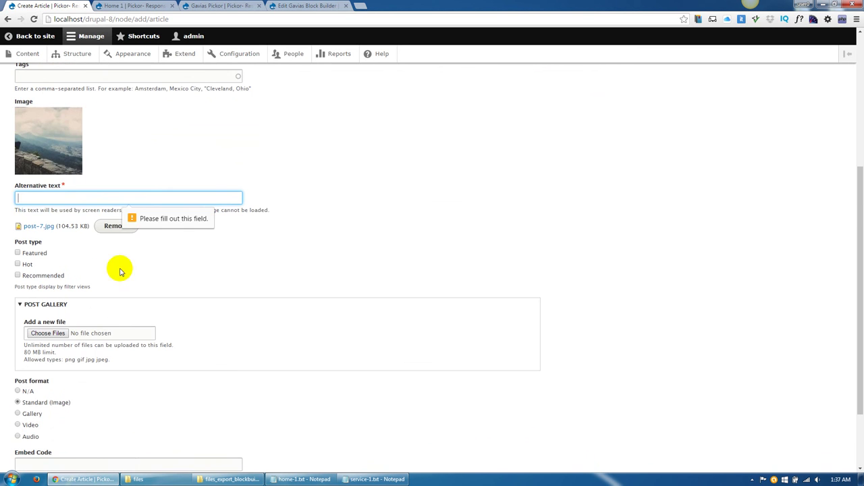
{"action": "type", "text": "alt"}
{"action": "scroll", "coordinate": [100, 305], "scroll_direction": "down", "scroll_amount": 3}
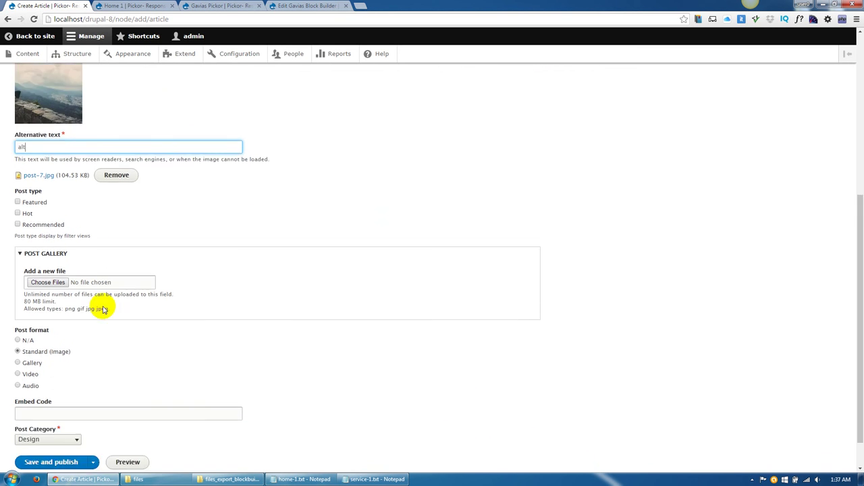
{"action": "left_click", "coordinate": [55, 422]}
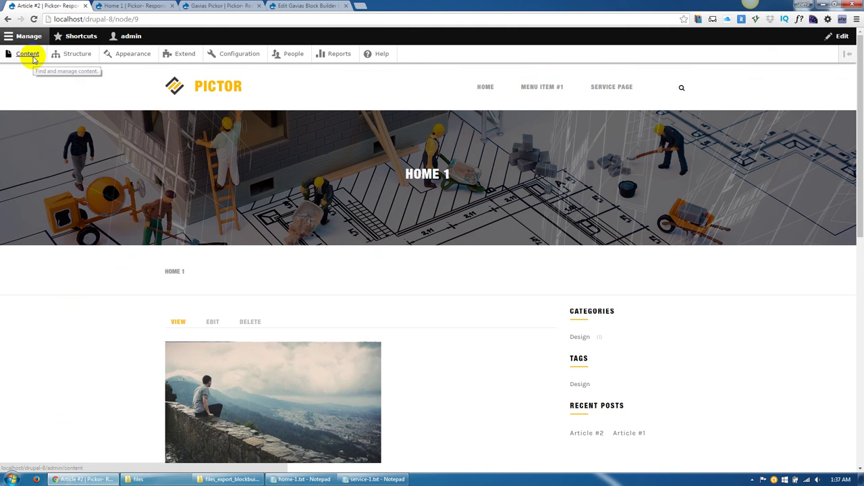
Start a new Article titled "Article #3" and upload post-14.jpg as its image.
{"action": "left_click", "coordinate": [33, 58]}
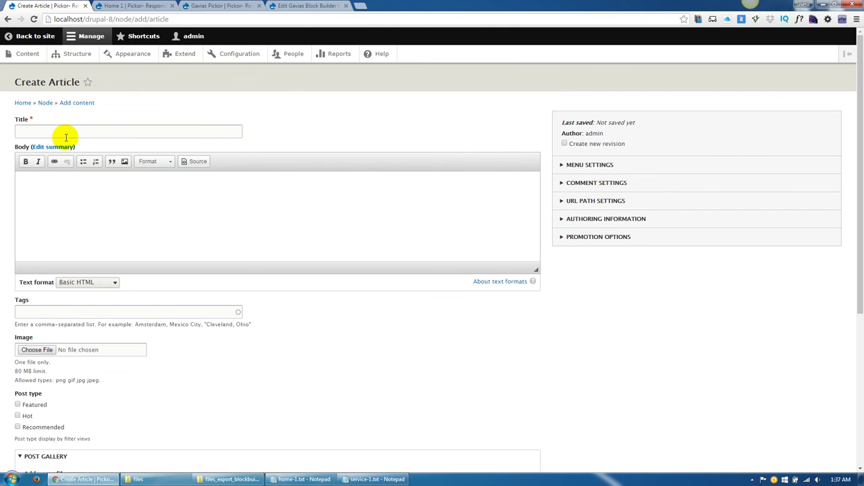
{"action": "type", "text": "Article #3"}
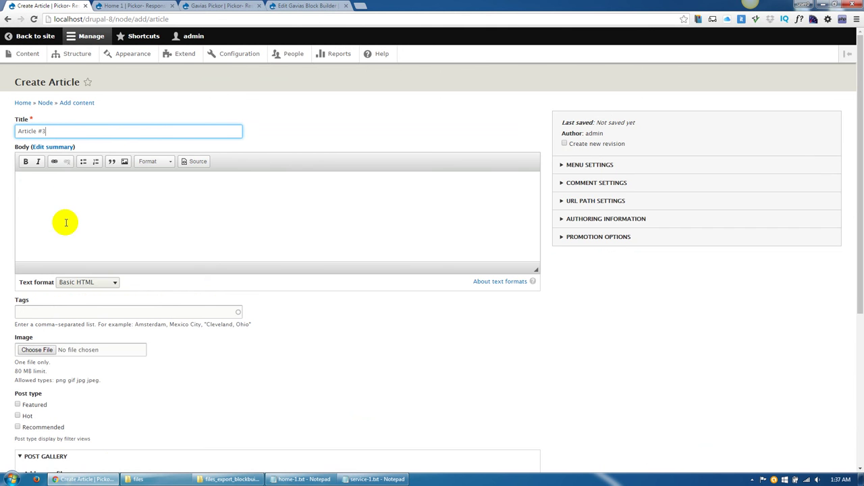
{"action": "scroll", "coordinate": [64, 222], "scroll_direction": "down", "scroll_amount": 2}
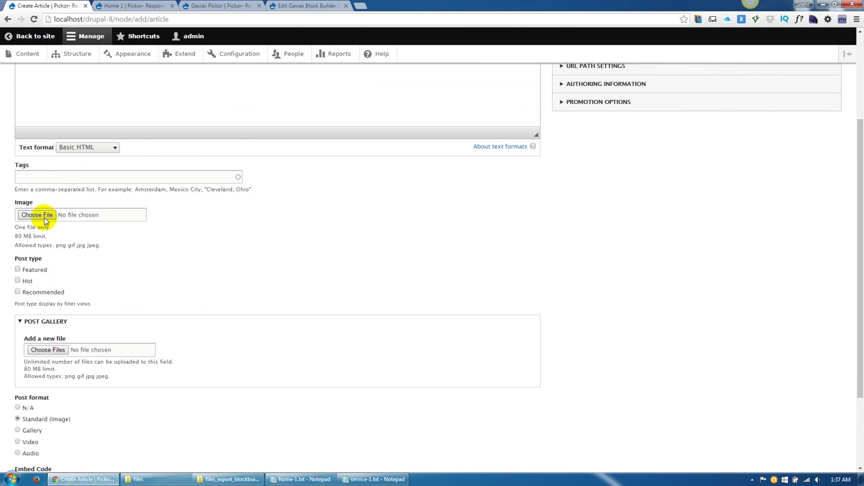
{"action": "left_click", "coordinate": [33, 215]}
{"action": "double_click", "coordinate": [452, 229]}
Enter "alt" as the image's alternative text, set the post category to Design, and publish Article #3.
{"action": "scroll", "coordinate": [200, 302], "scroll_direction": "down", "scroll_amount": 2}
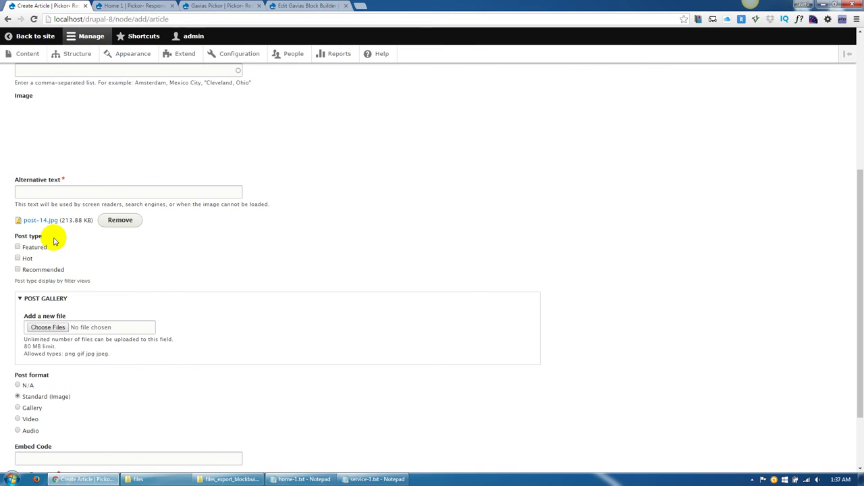
{"action": "left_click", "coordinate": [53, 195]}
{"action": "type", "text": "alt"}
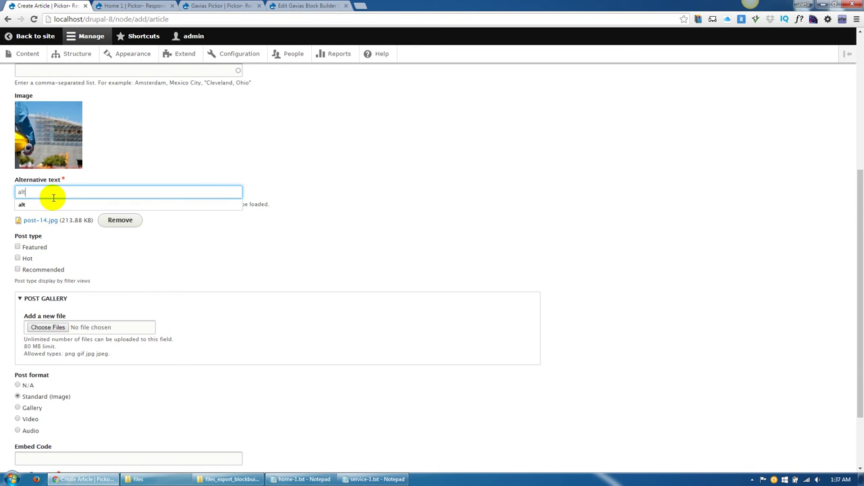
{"action": "scroll", "coordinate": [61, 257], "scroll_direction": "down", "scroll_amount": 2}
{"action": "left_click", "coordinate": [44, 400]}
{"action": "left_click", "coordinate": [37, 412]}
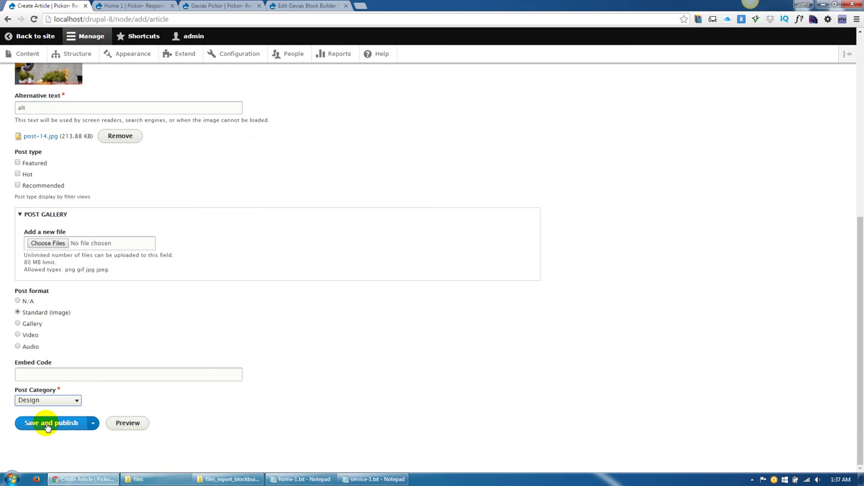
{"action": "left_click", "coordinate": [35, 423]}
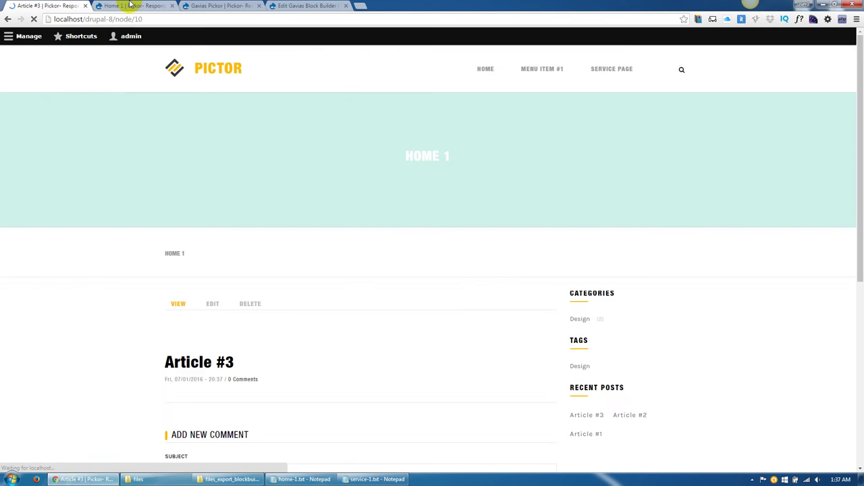
Reload the Home 1 page and review its testimonial, team, article and footer sections.
{"action": "left_click", "coordinate": [122, 6]}
{"action": "scroll", "coordinate": [128, 145], "scroll_direction": "up", "scroll_amount": 3}
{"action": "scroll", "coordinate": [117, 162], "scroll_direction": "up", "scroll_amount": 10}
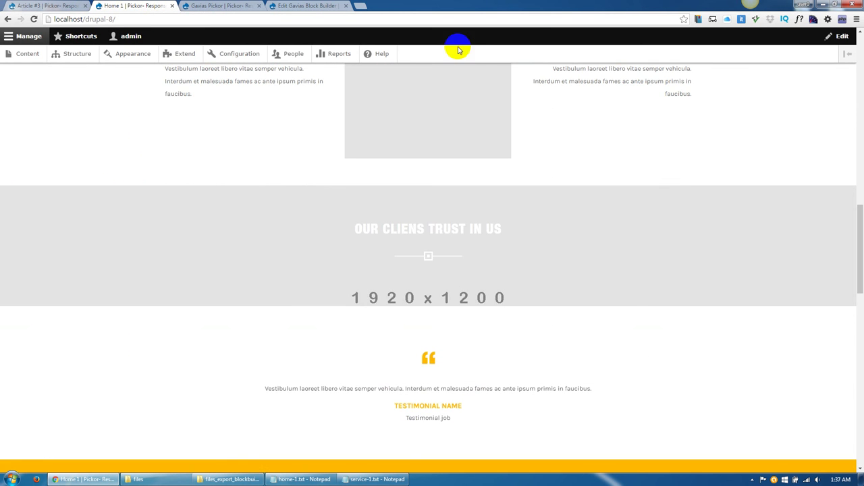
{"action": "left_click", "coordinate": [34, 19]}
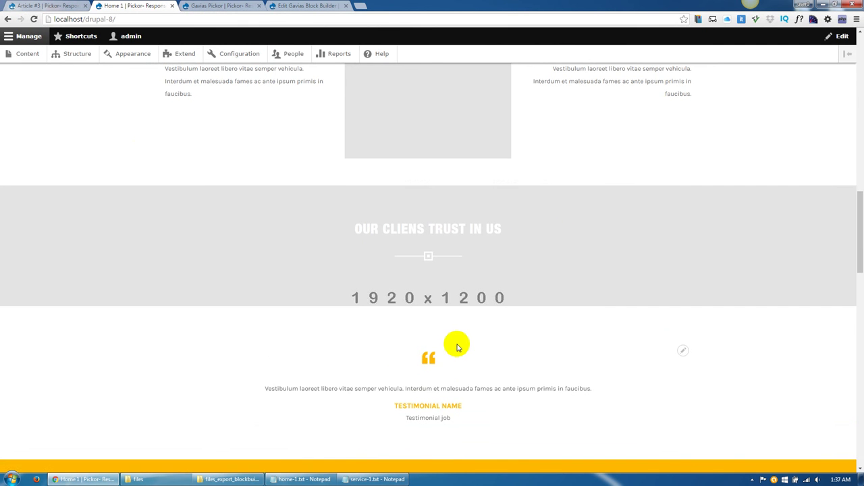
{"action": "scroll", "coordinate": [457, 344], "scroll_direction": "down", "scroll_amount": 2}
{"action": "scroll", "coordinate": [279, 262], "scroll_direction": "down", "scroll_amount": 2}
{"action": "scroll", "coordinate": [194, 278], "scroll_direction": "down", "scroll_amount": 3}
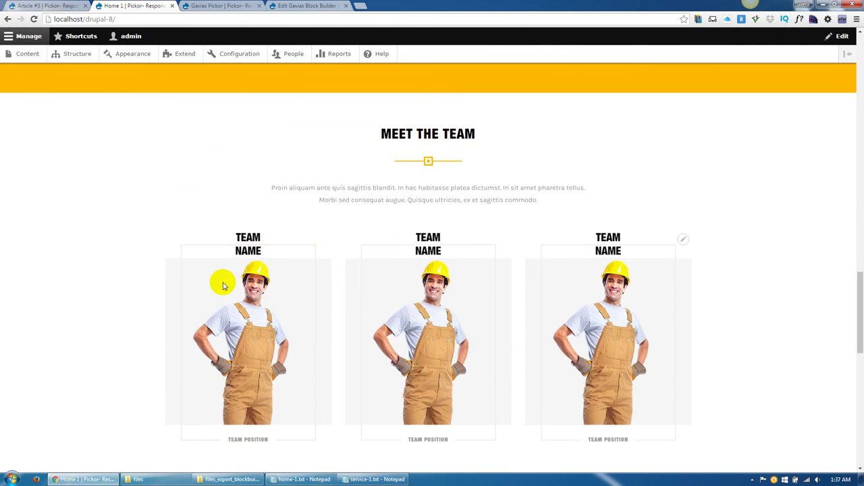
{"action": "scroll", "coordinate": [155, 309], "scroll_direction": "down", "scroll_amount": 7}
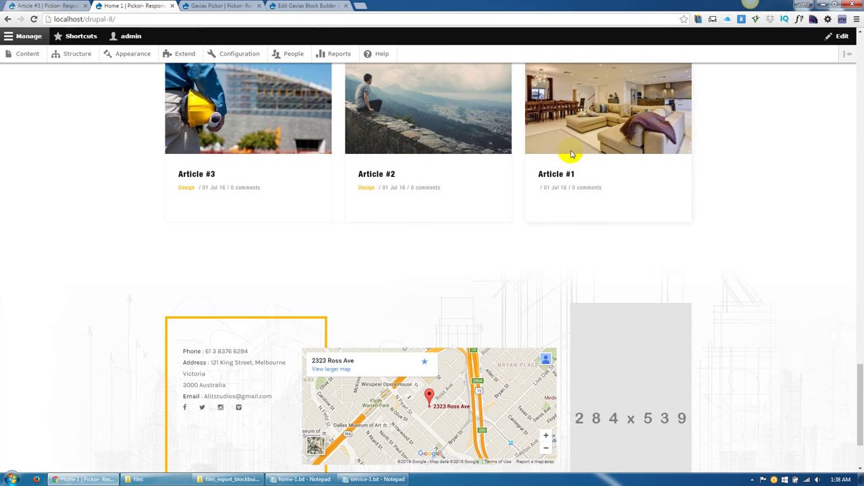
{"action": "scroll", "coordinate": [102, 289], "scroll_direction": "down", "scroll_amount": 2}
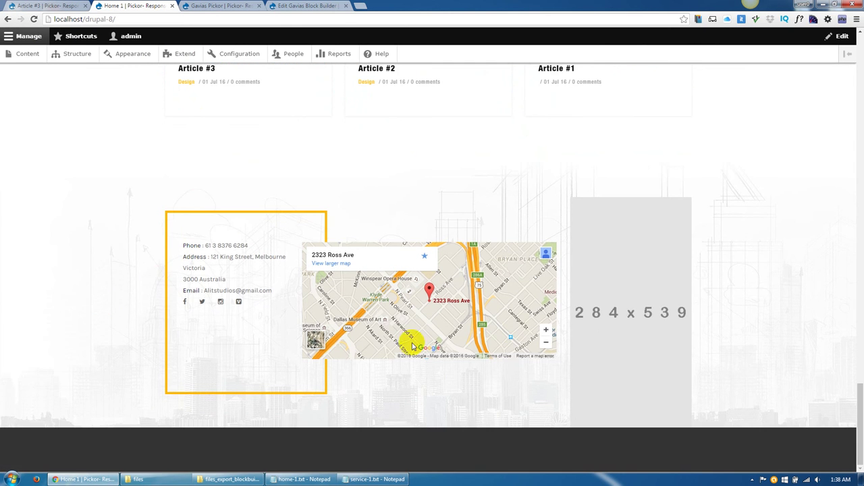
{"action": "left_click_drag", "start_coordinate": [857, 387], "coordinate": [856, 58]}
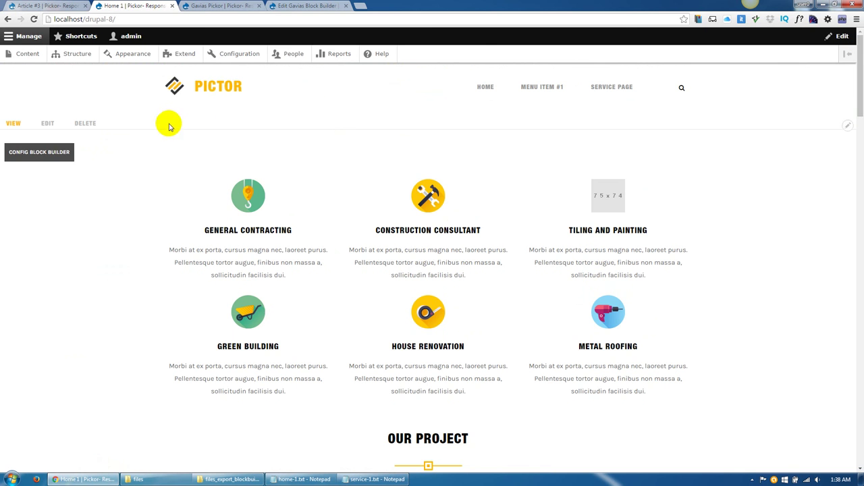
Add a Gavias SliderLayer group titled "Slider Main #1" and save it.
{"action": "left_click", "coordinate": [44, 5]}
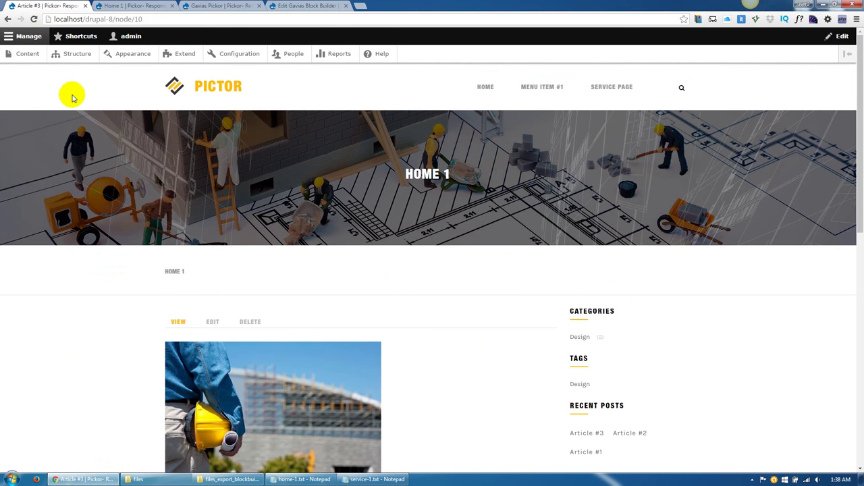
{"action": "left_click", "coordinate": [144, 5]}
{"action": "left_click", "coordinate": [77, 54]}
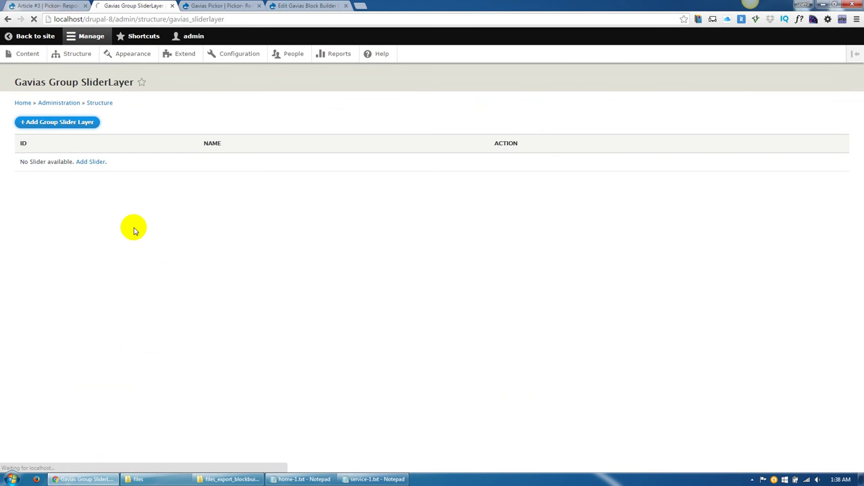
{"action": "left_click", "coordinate": [86, 133]}
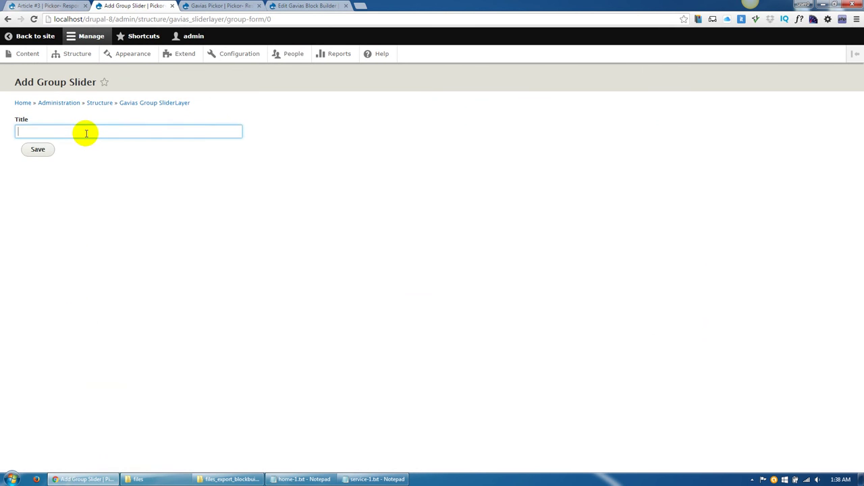
{"action": "type", "text": "Slider "}
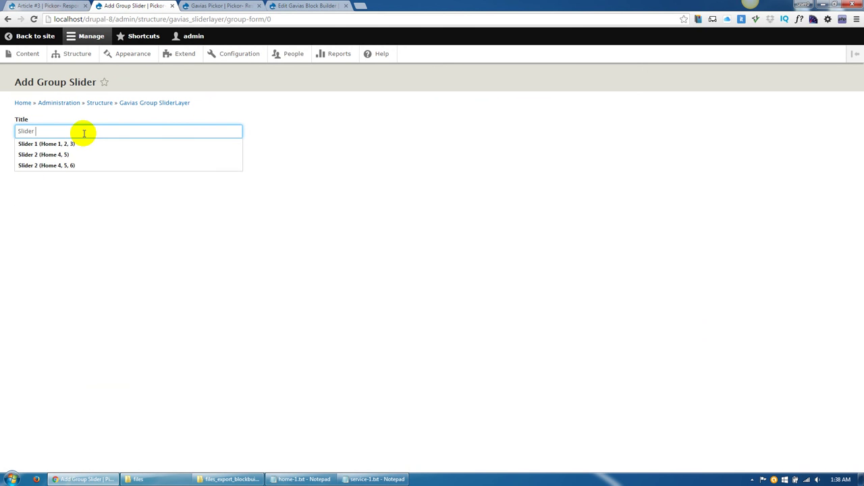
{"action": "type", "text": "Main #1"}
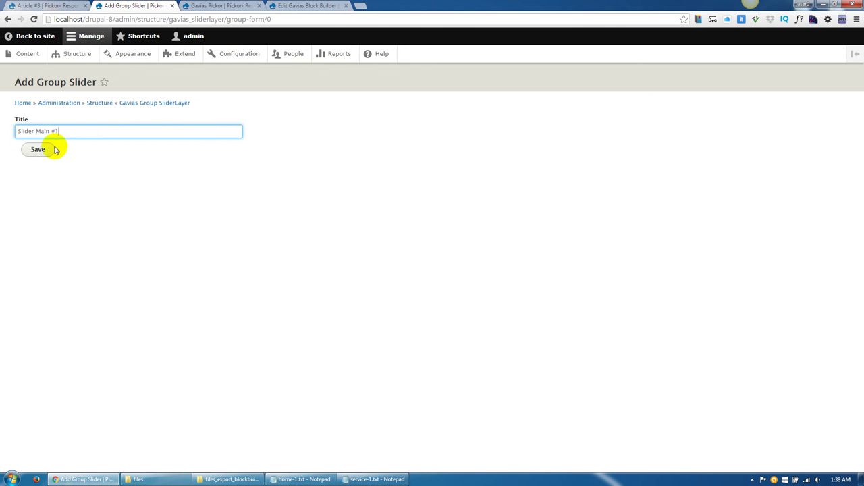
{"action": "left_click", "coordinate": [42, 149]}
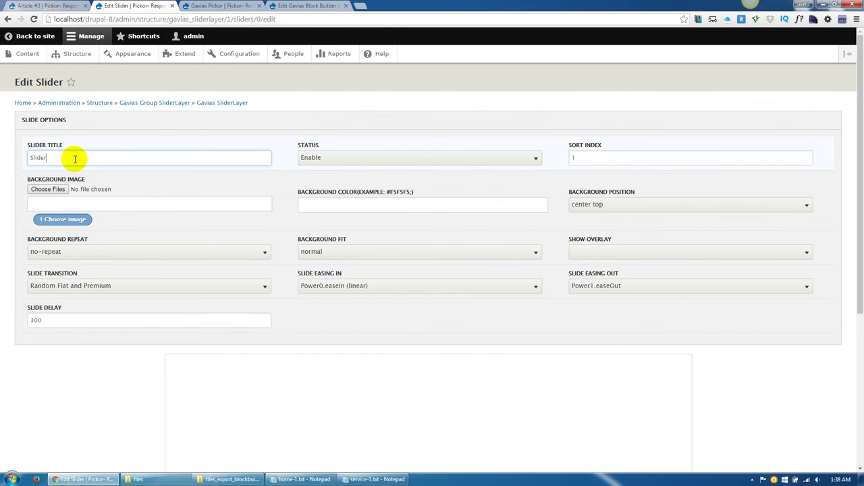
Title the group's new slide "Slider 1" and open the file chooser for its background image.
{"action": "type", "text": "1"}
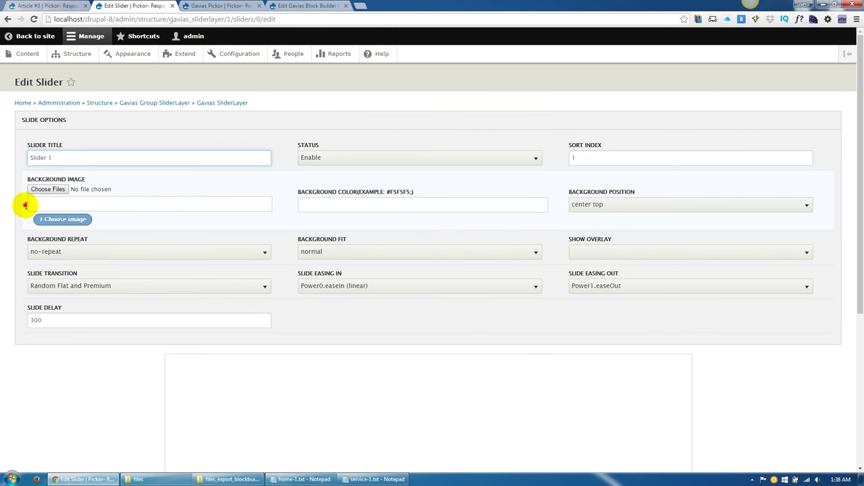
{"action": "left_click", "coordinate": [50, 189]}
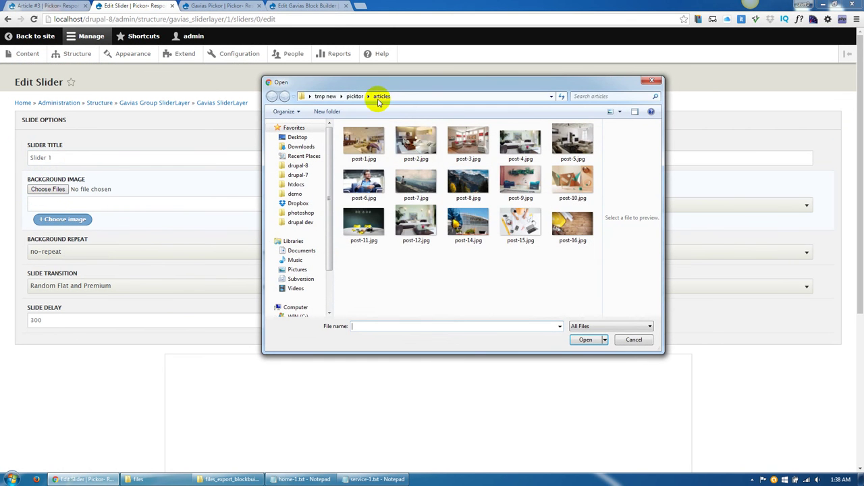
{"action": "left_click", "coordinate": [354, 96]}
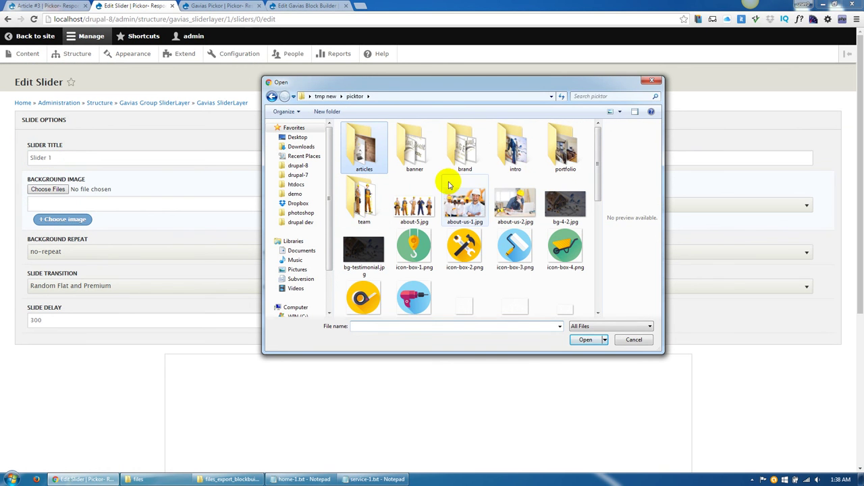
{"action": "double_click", "coordinate": [365, 147]}
{"action": "left_click", "coordinate": [374, 154]}
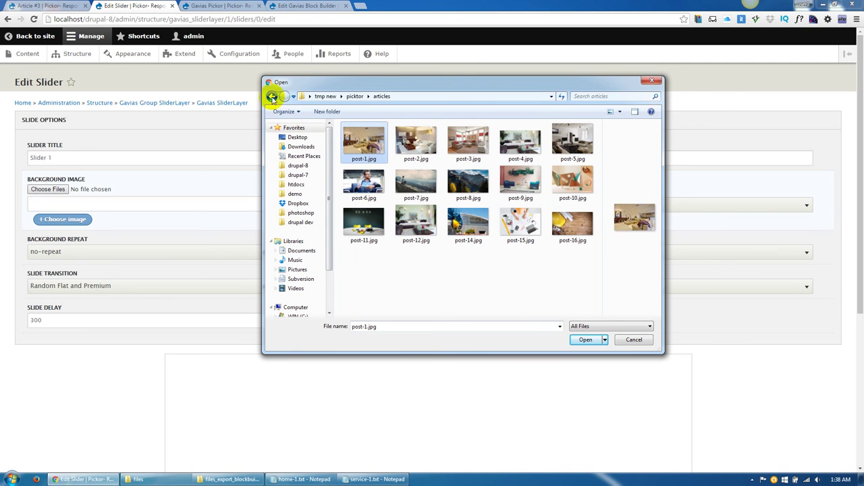
{"action": "left_click", "coordinate": [272, 98]}
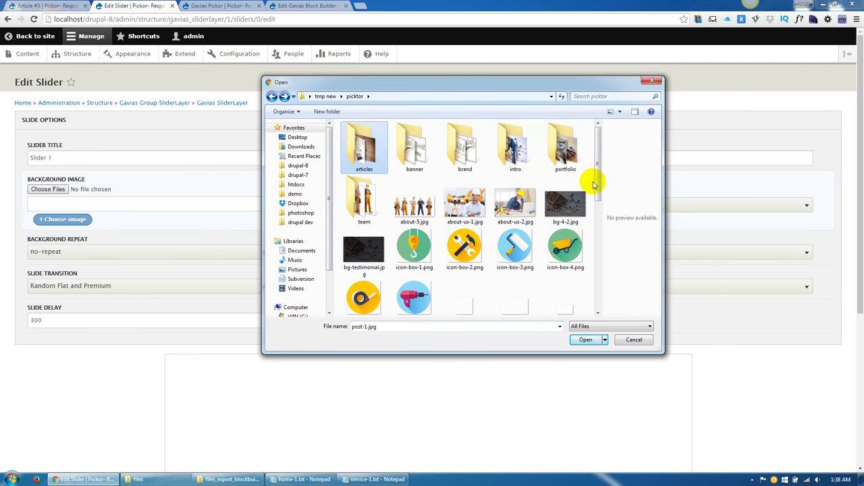
{"action": "left_click_drag", "start_coordinate": [597, 179], "coordinate": [598, 160]}
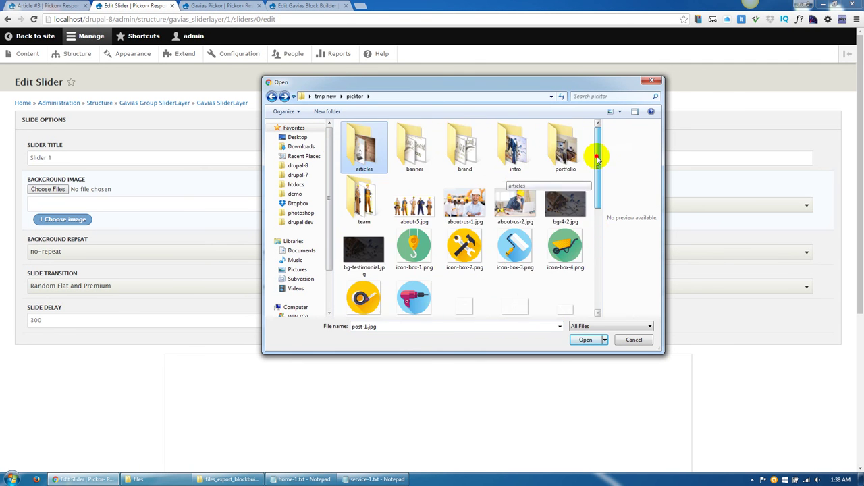
Upload 0ZLSG0-slider-1.jpg from the private pickor site's gva-sliderlayer-upload folder as the slide's background image.
{"action": "left_click", "coordinate": [297, 185]}
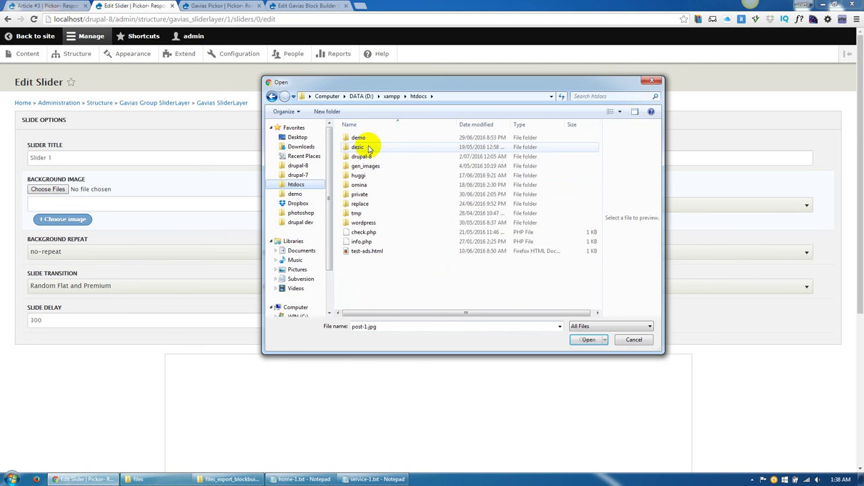
{"action": "double_click", "coordinate": [359, 187]}
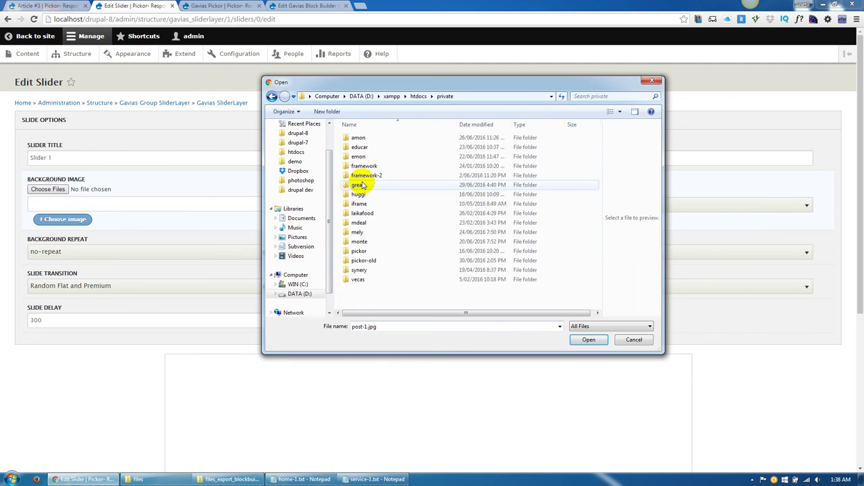
{"action": "left_click", "coordinate": [362, 251]}
{"action": "double_click", "coordinate": [363, 251]}
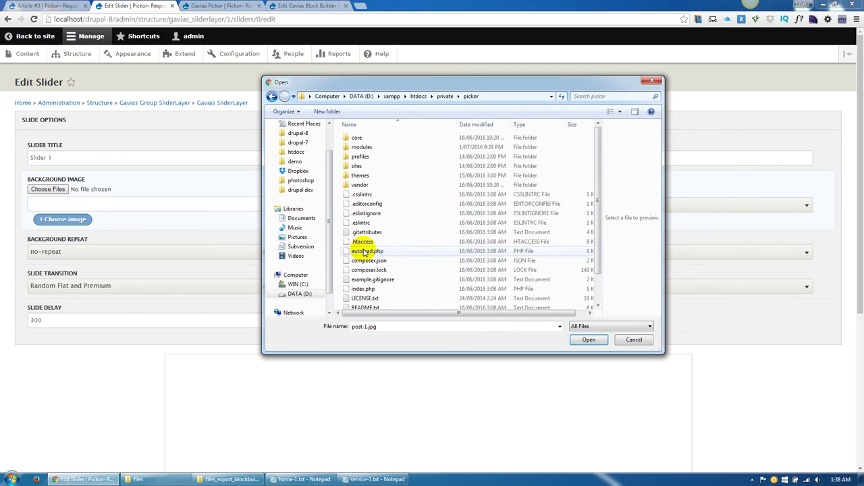
{"action": "double_click", "coordinate": [366, 165]}
{"action": "double_click", "coordinate": [368, 139]}
{"action": "double_click", "coordinate": [368, 139]}
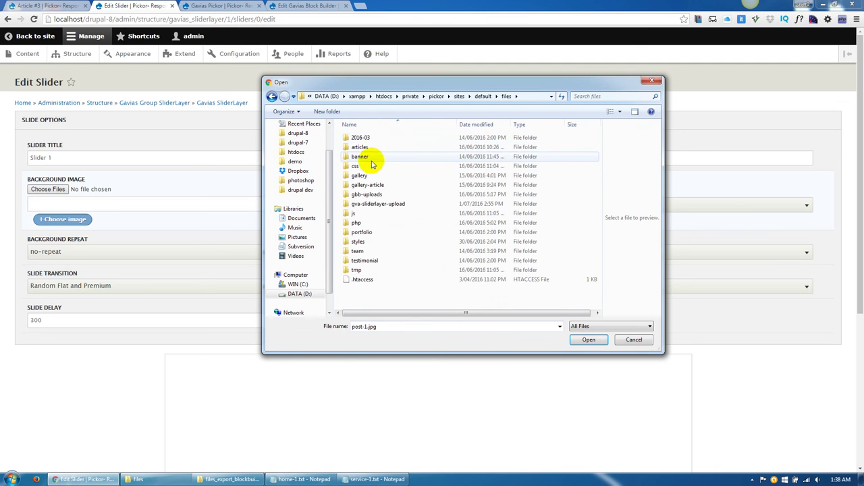
{"action": "double_click", "coordinate": [367, 198]}
{"action": "left_click", "coordinate": [364, 149]}
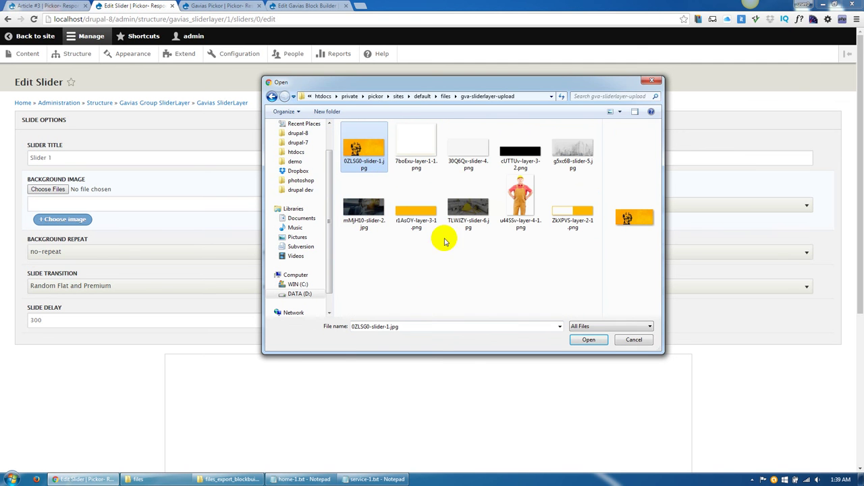
{"action": "left_click", "coordinate": [586, 341]}
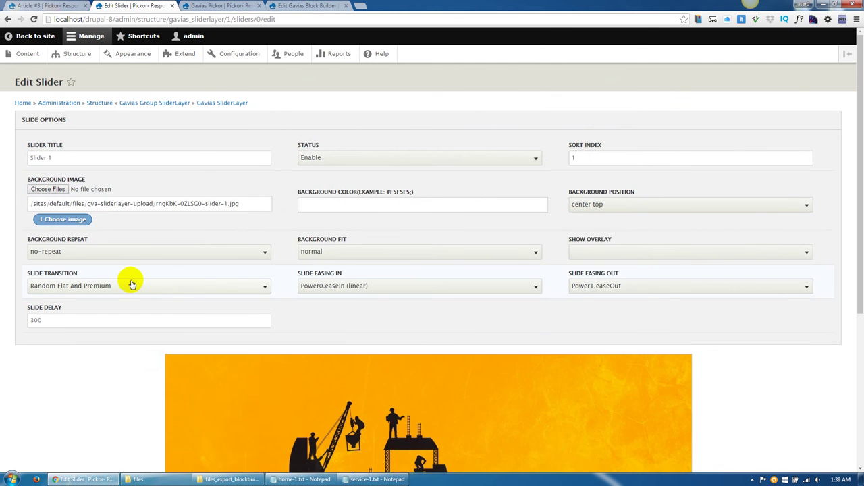
Add a text layer to the slide and set its text to "Title Text Layer".
{"action": "scroll", "coordinate": [74, 331], "scroll_direction": "down", "scroll_amount": 3}
{"action": "scroll", "coordinate": [73, 331], "scroll_direction": "down", "scroll_amount": 2}
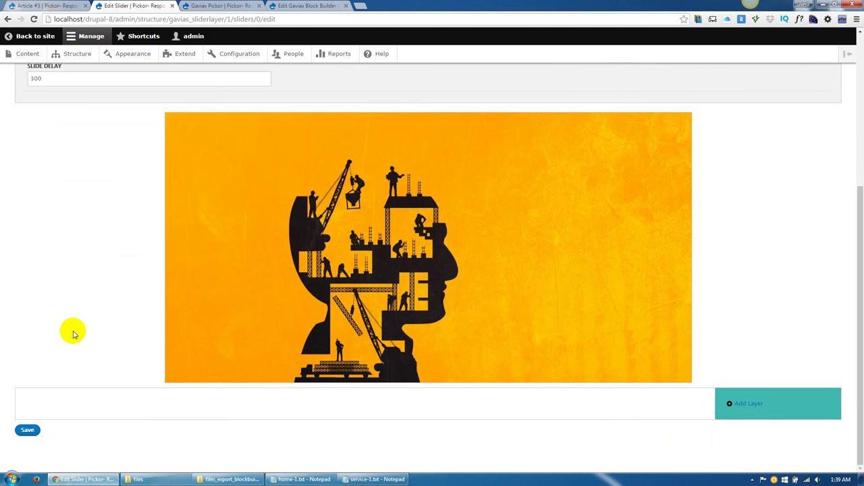
{"action": "left_click", "coordinate": [746, 405]}
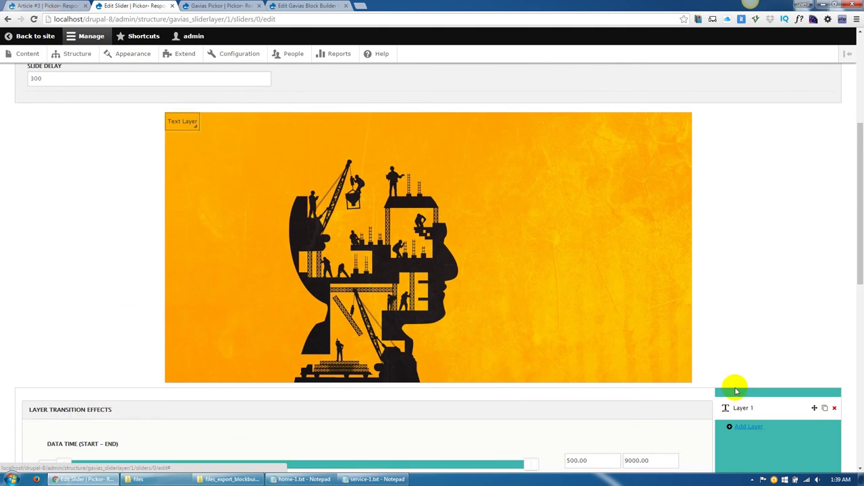
{"action": "scroll", "coordinate": [654, 375], "scroll_direction": "down", "scroll_amount": 3}
{"action": "scroll", "coordinate": [442, 387], "scroll_direction": "down", "scroll_amount": 2}
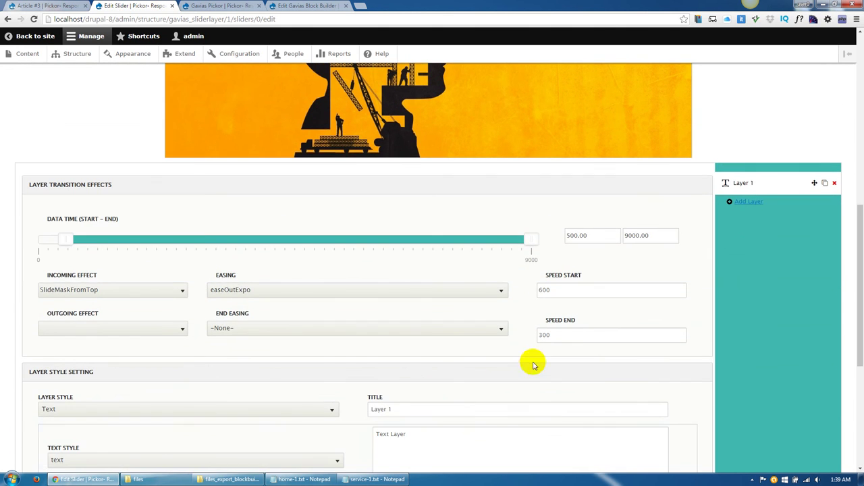
{"action": "left_click", "coordinate": [422, 438]}
{"action": "scroll", "coordinate": [399, 400], "scroll_direction": "down", "scroll_amount": 1}
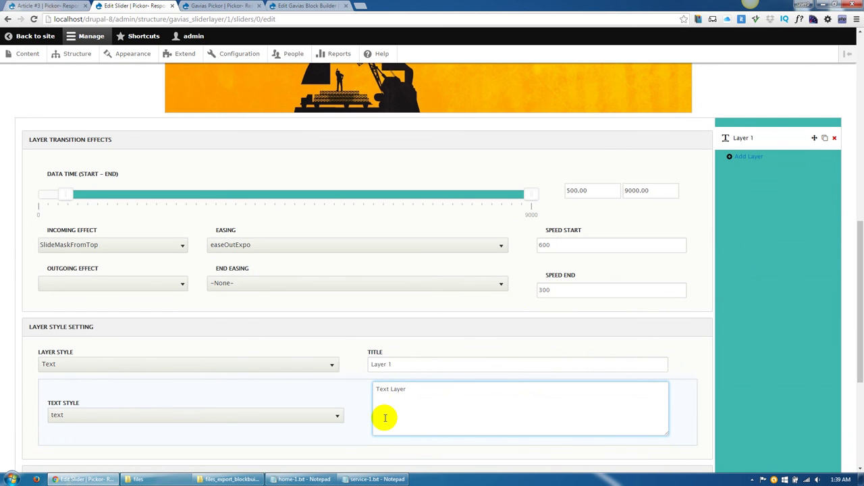
Place the title layer at about top 260, left 515 and give it the custom class "text-big text-white".
{"action": "scroll", "coordinate": [385, 418], "scroll_direction": "up", "scroll_amount": 6}
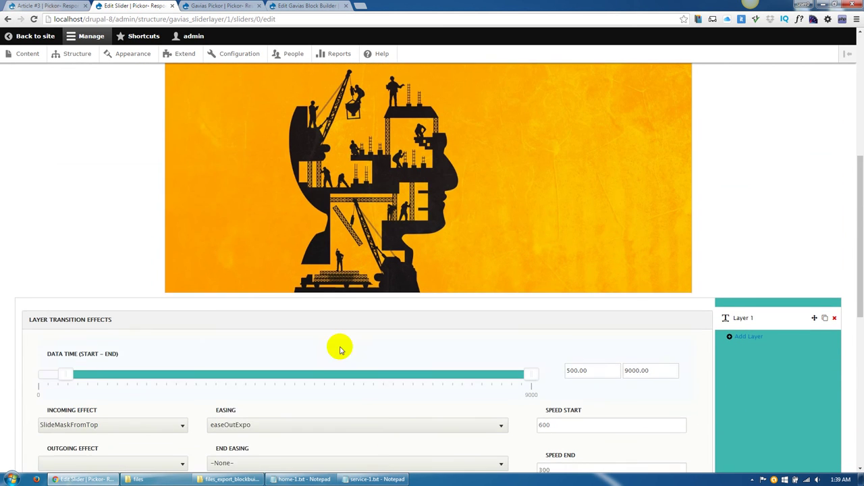
{"action": "left_click_drag", "start_coordinate": [195, 121], "coordinate": [422, 233]}
{"action": "scroll", "coordinate": [353, 322], "scroll_direction": "down", "scroll_amount": 11}
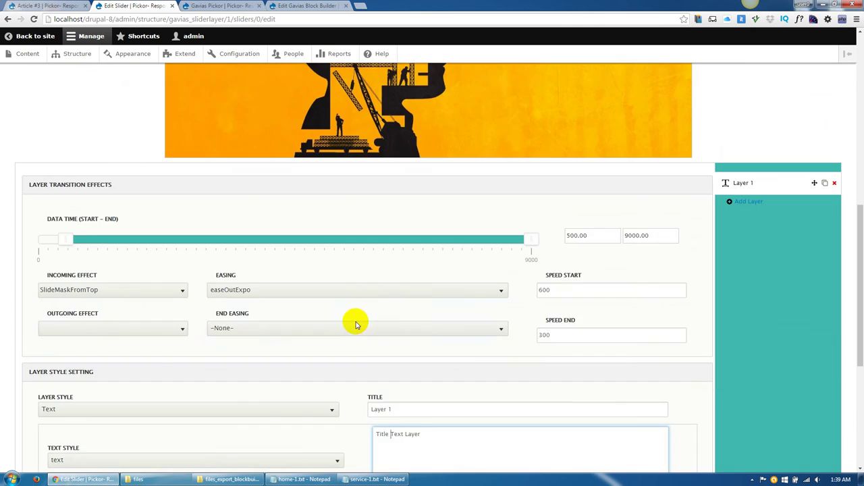
{"action": "left_click", "coordinate": [102, 287]}
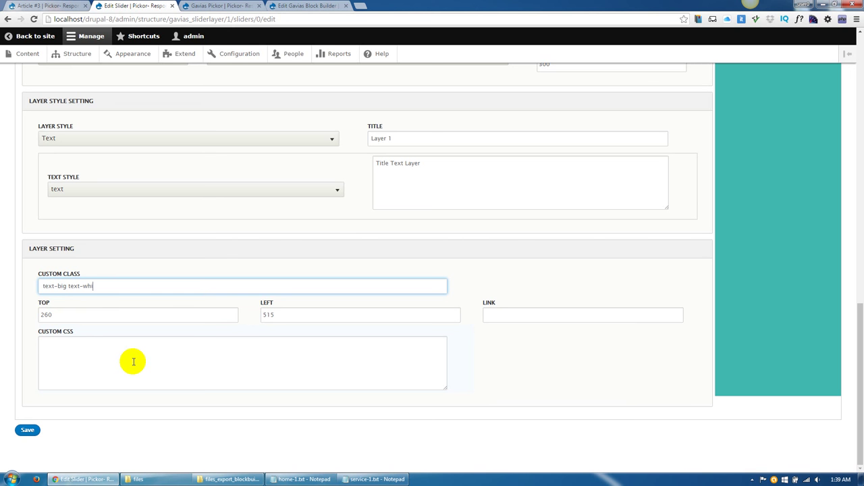
{"action": "left_click", "coordinate": [133, 362]}
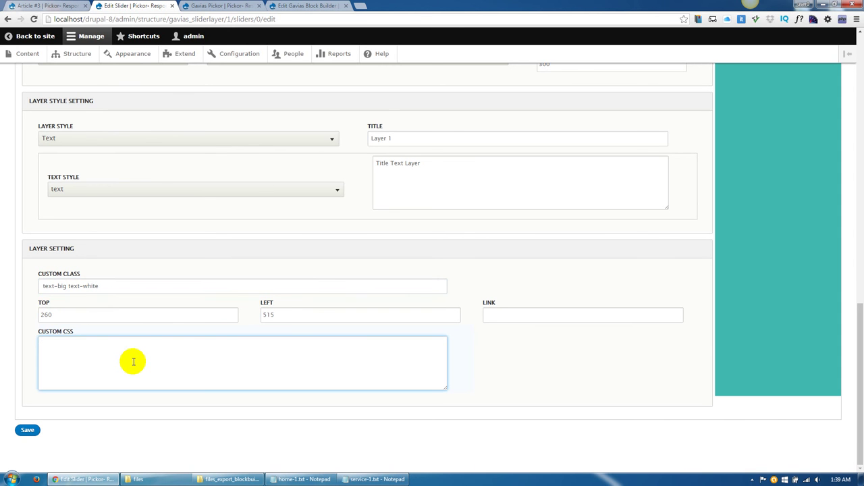
Widen the title layer to fit one line, move it to about top 305, and set its left position to center.
{"action": "scroll", "coordinate": [133, 362], "scroll_direction": "up", "scroll_amount": 6}
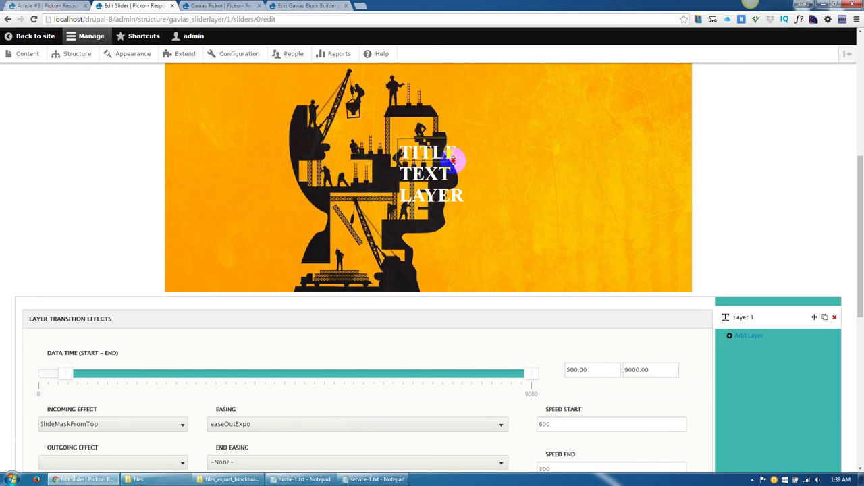
{"action": "left_click_drag", "start_coordinate": [447, 167], "coordinate": [488, 169]}
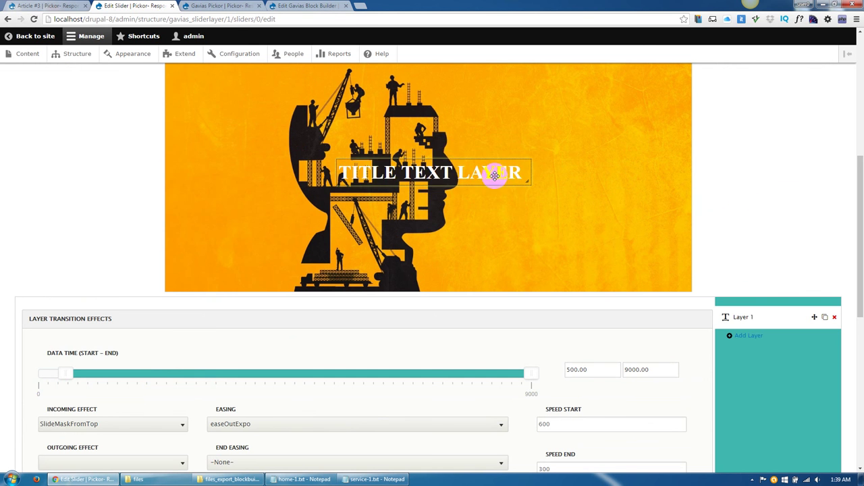
{"action": "scroll", "coordinate": [339, 244], "scroll_direction": "up", "scroll_amount": 2}
{"action": "scroll", "coordinate": [338, 244], "scroll_direction": "down", "scroll_amount": 10}
{"action": "left_click_drag", "start_coordinate": [290, 314], "coordinate": [206, 320]}
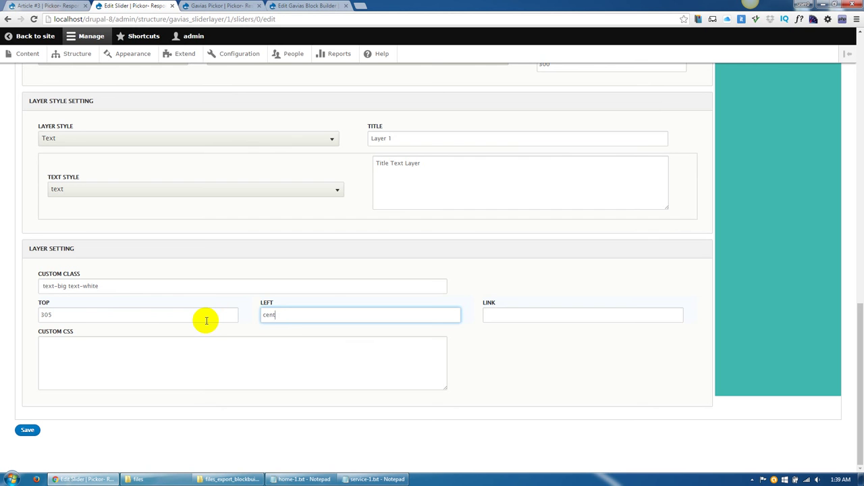
{"action": "left_click", "coordinate": [151, 365]}
Move the title layer up to about top 275 and set its left position back to center.
{"action": "scroll", "coordinate": [151, 363], "scroll_direction": "up", "scroll_amount": 10}
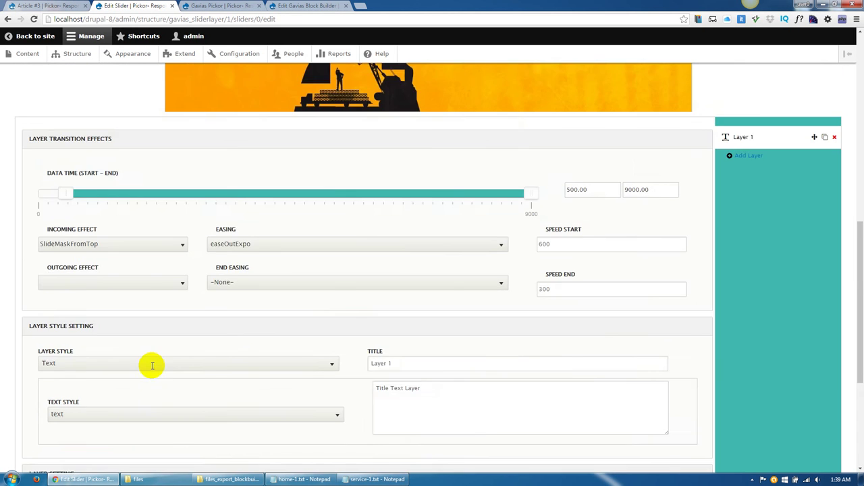
{"action": "left_click_drag", "start_coordinate": [413, 223], "coordinate": [417, 198]}
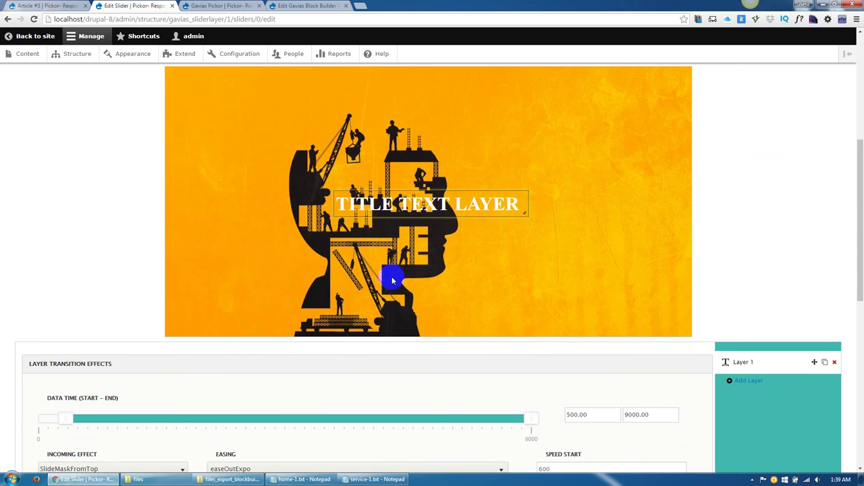
{"action": "scroll", "coordinate": [365, 322], "scroll_direction": "down", "scroll_amount": 10}
{"action": "left_click_drag", "start_coordinate": [270, 316], "coordinate": [230, 315]}
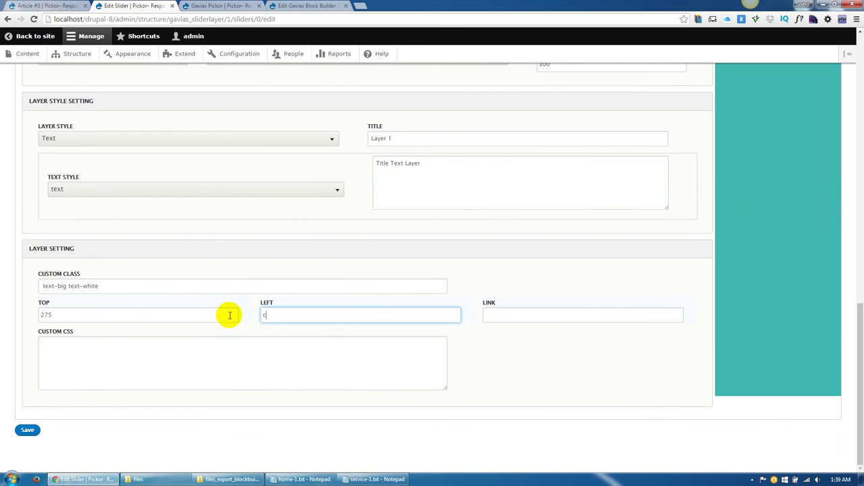
{"action": "type", "text": "center"}
{"action": "left_click", "coordinate": [228, 355]}
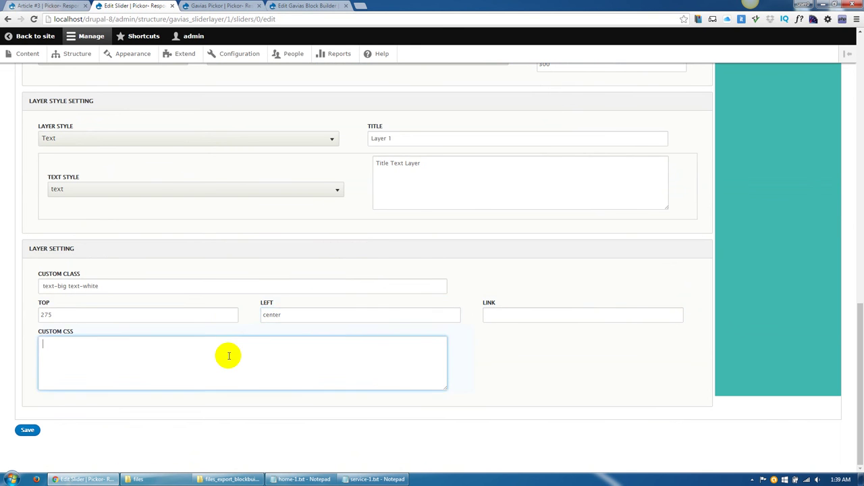
Look through the title layer's incoming effect and easing options, then set its start time to about 557.53.
{"action": "scroll", "coordinate": [254, 339], "scroll_direction": "up", "scroll_amount": 2}
{"action": "scroll", "coordinate": [202, 327], "scroll_direction": "down", "scroll_amount": 2}
{"action": "scroll", "coordinate": [131, 322], "scroll_direction": "up", "scroll_amount": 4}
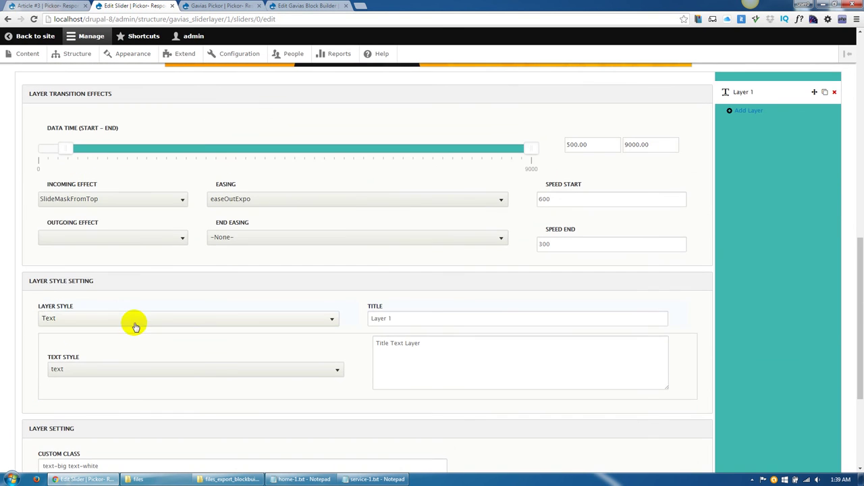
{"action": "left_click", "coordinate": [135, 199]}
{"action": "left_click", "coordinate": [265, 200]}
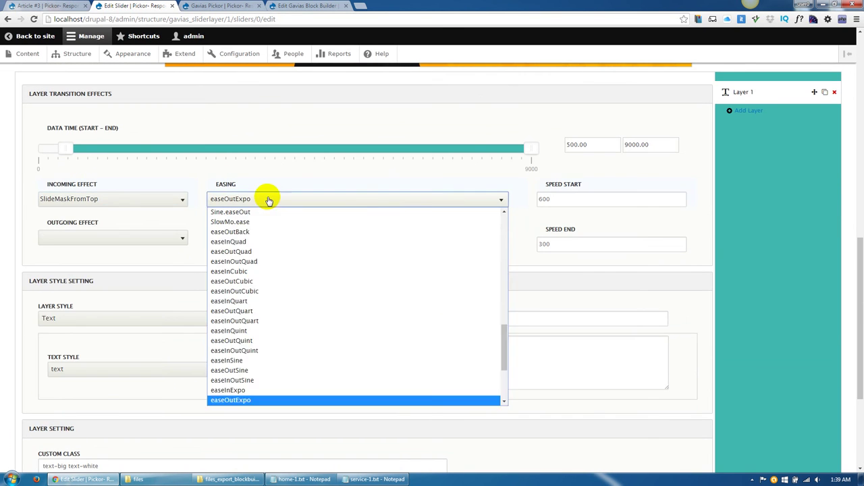
{"action": "left_click", "coordinate": [2, 302]}
{"action": "scroll", "coordinate": [43, 276], "scroll_direction": "up", "scroll_amount": 1}
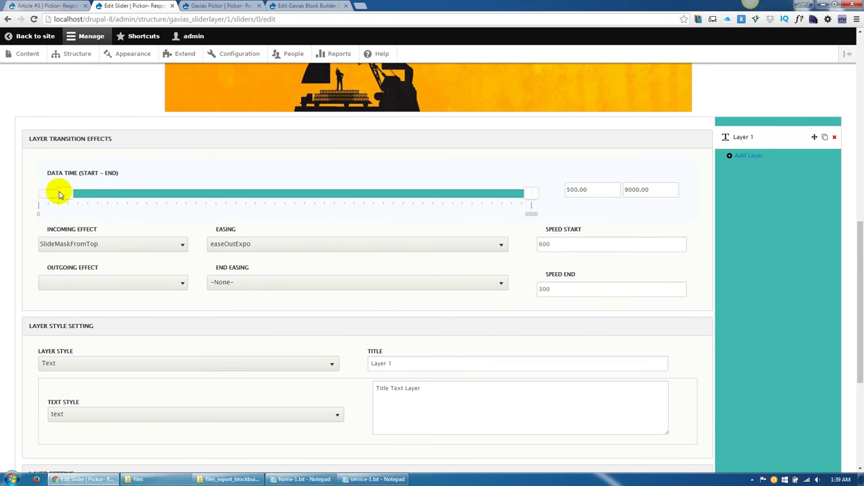
{"action": "left_click_drag", "start_coordinate": [71, 196], "coordinate": [72, 196]}
{"action": "scroll", "coordinate": [23, 318], "scroll_direction": "down", "scroll_amount": 4}
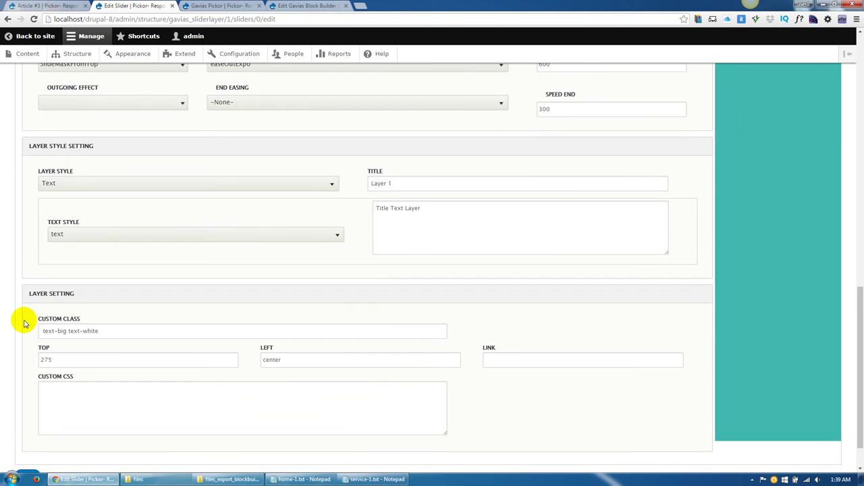
{"action": "scroll", "coordinate": [88, 362], "scroll_direction": "up", "scroll_amount": 8}
{"action": "scroll", "coordinate": [135, 331], "scroll_direction": "down", "scroll_amount": 3}
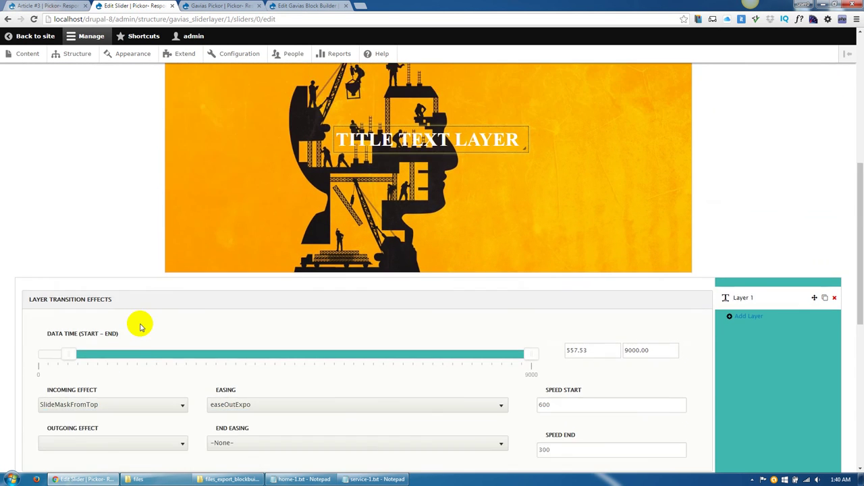
Add a second text layer to the slide and select its placeholder text.
{"action": "left_click", "coordinate": [738, 205]}
{"action": "scroll", "coordinate": [577, 270], "scroll_direction": "down", "scroll_amount": 4}
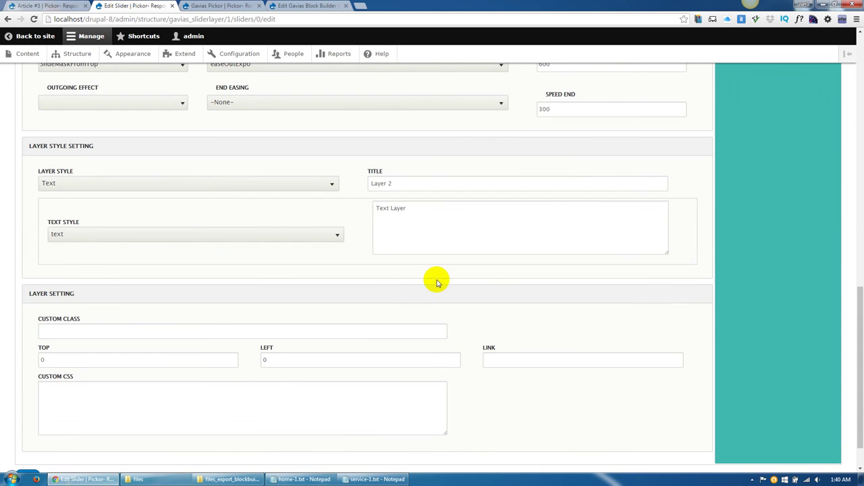
{"action": "left_click_drag", "start_coordinate": [431, 233], "coordinate": [321, 210]}
Open the site's home page and copy the description paragraph under Construction Consultant.
{"action": "left_click", "coordinate": [211, 6]}
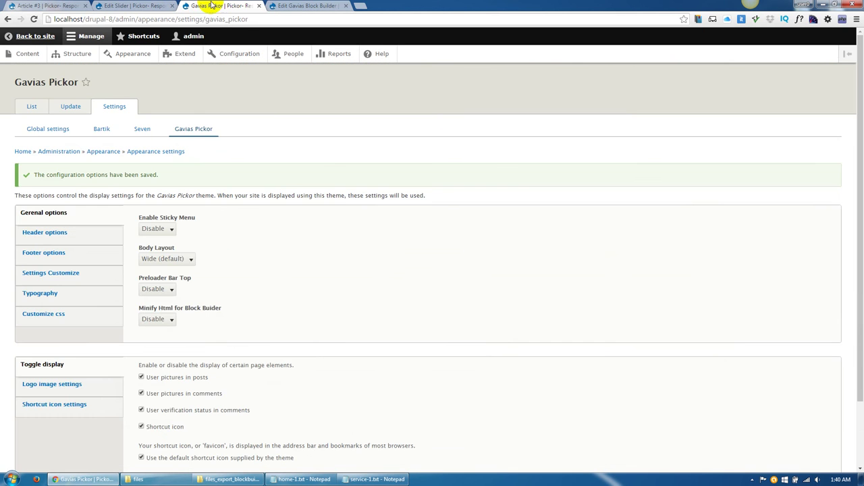
{"action": "left_click", "coordinate": [295, 6]}
{"action": "left_click", "coordinate": [224, 5]}
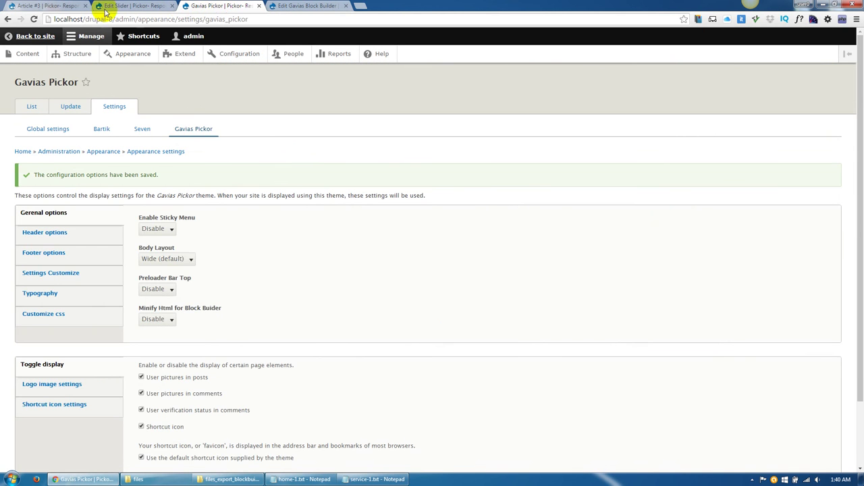
{"action": "left_click", "coordinate": [50, 5]}
{"action": "scroll", "coordinate": [121, 209], "scroll_direction": "down", "scroll_amount": 3}
{"action": "scroll", "coordinate": [194, 168], "scroll_direction": "up", "scroll_amount": 3}
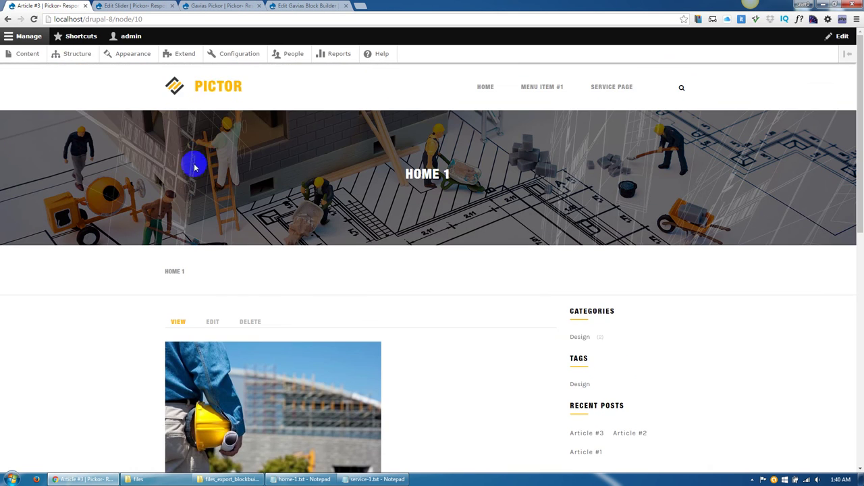
{"action": "left_click", "coordinate": [215, 93]}
{"action": "scroll", "coordinate": [588, 347], "scroll_direction": "down", "scroll_amount": 1}
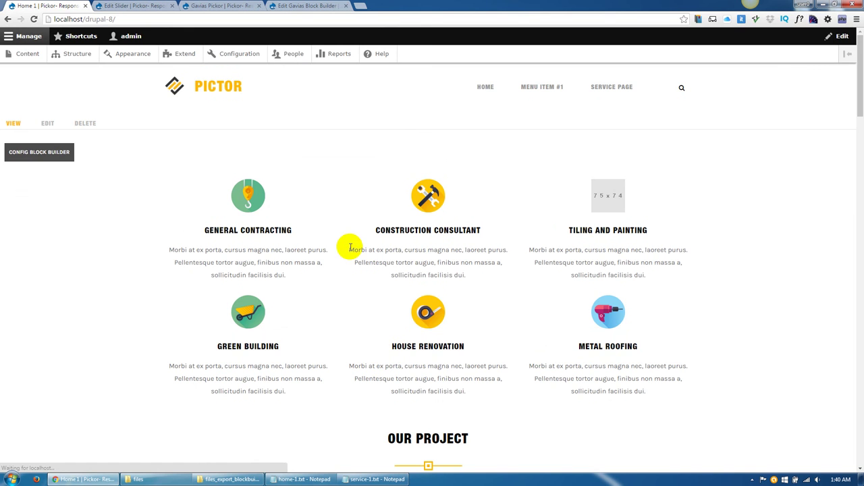
{"action": "left_click_drag", "start_coordinate": [348, 248], "coordinate": [465, 275]}
{"action": "key", "text": "ctrl+c"}
Replace Layer 2's text with the copied paragraph and insert a <br> line break after "Pellentesque tortor".
{"action": "left_click", "coordinate": [138, 5]}
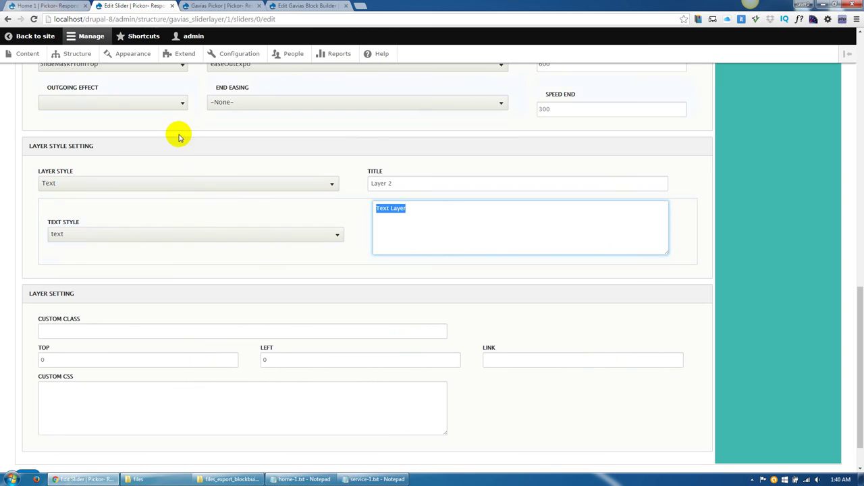
{"action": "left_click", "coordinate": [428, 220]}
{"action": "key", "text": "ctrl+a"}
{"action": "key", "text": "ctrl+v"}
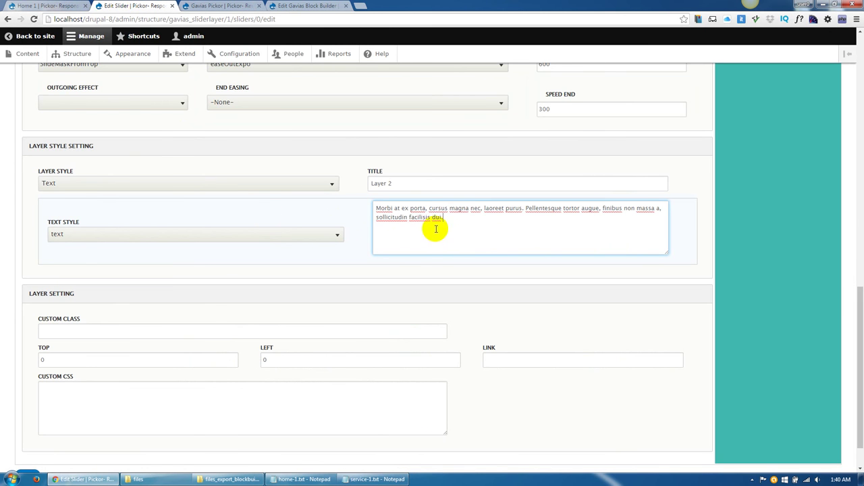
{"action": "scroll", "coordinate": [439, 222], "scroll_direction": "down", "scroll_amount": 2}
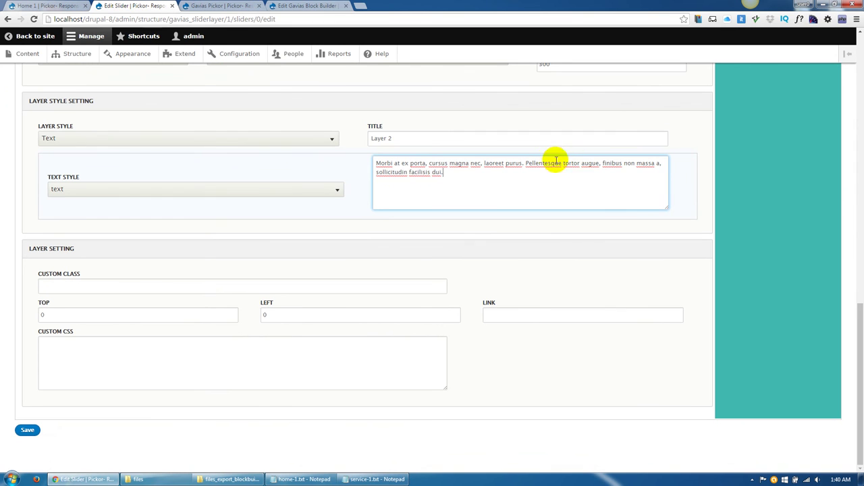
{"action": "left_click", "coordinate": [580, 163]}
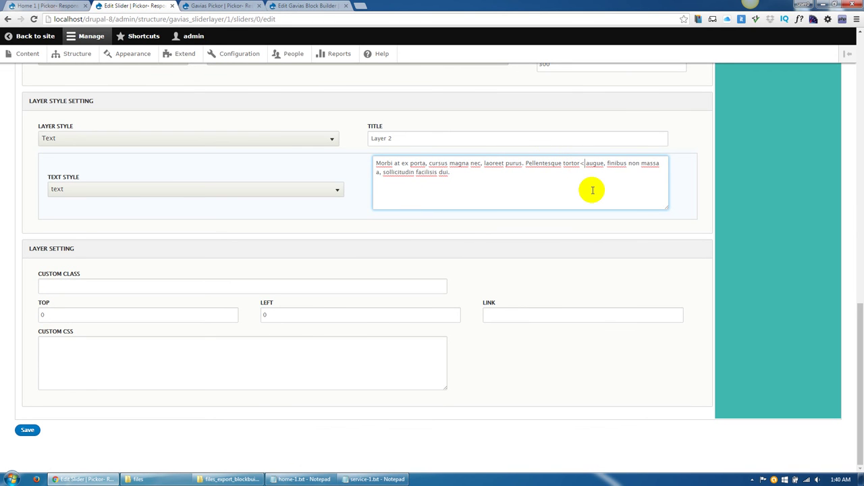
{"action": "type", "text": "r>"}
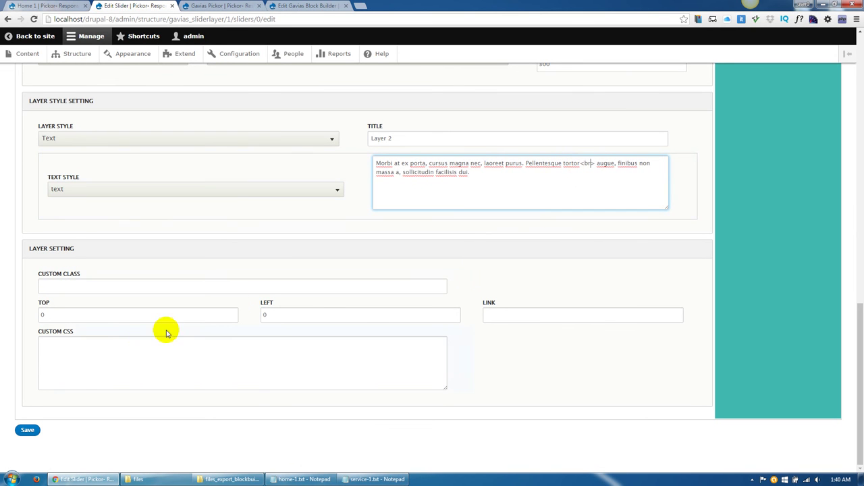
Give Layer 2 the custom class "text-white" and the custom CSS "color: #fff".
{"action": "left_click", "coordinate": [90, 348]}
{"action": "left_click", "coordinate": [114, 289]}
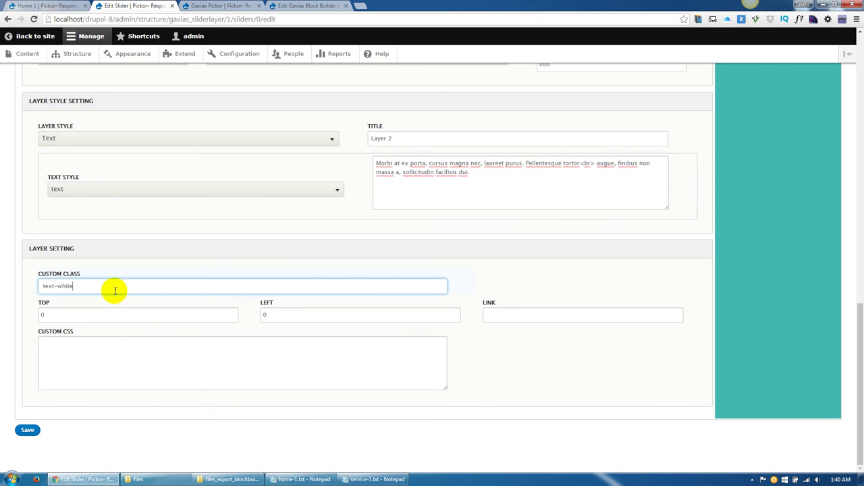
{"action": "left_click", "coordinate": [101, 357]}
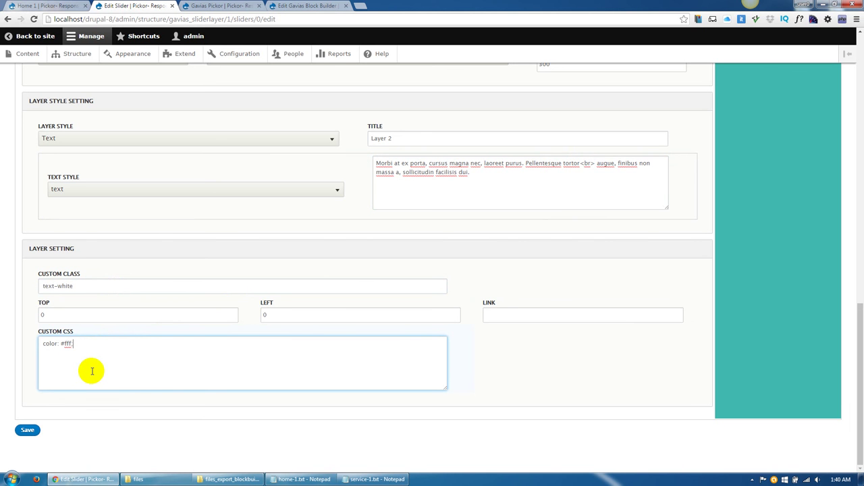
Place the paragraph layer directly beneath the title text and widen it so the paragraph fits on two lines.
{"action": "scroll", "coordinate": [92, 371], "scroll_direction": "up", "scroll_amount": 10}
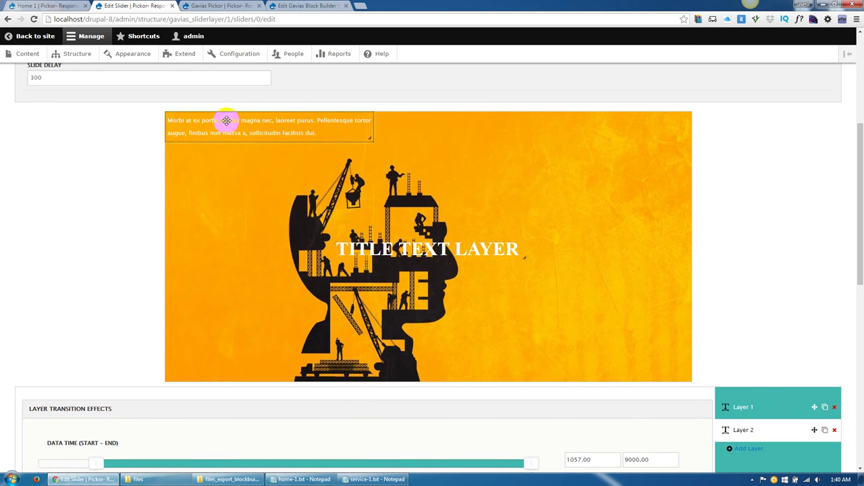
{"action": "left_click_drag", "start_coordinate": [226, 119], "coordinate": [393, 275]}
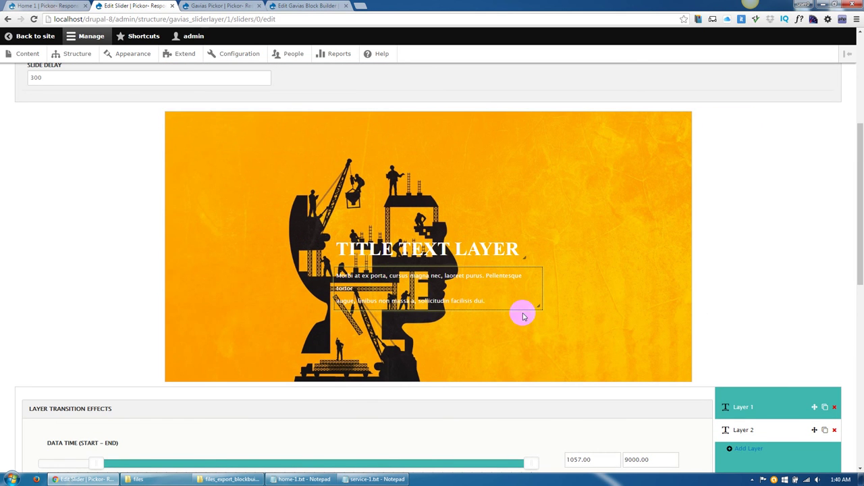
{"action": "left_click_drag", "start_coordinate": [537, 306], "coordinate": [550, 302]}
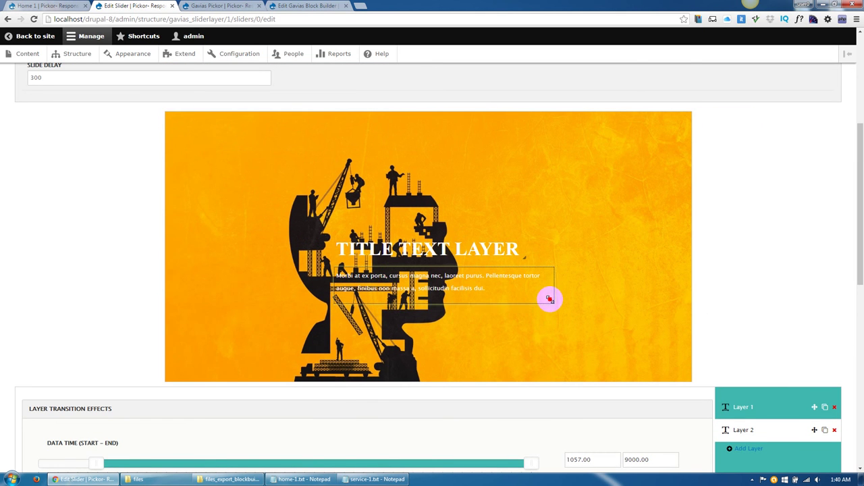
Center the paragraph layer by adding "text-align: center;" to its custom CSS and setting its Left position to "center".
{"action": "scroll", "coordinate": [126, 293], "scroll_direction": "down", "scroll_amount": 10}
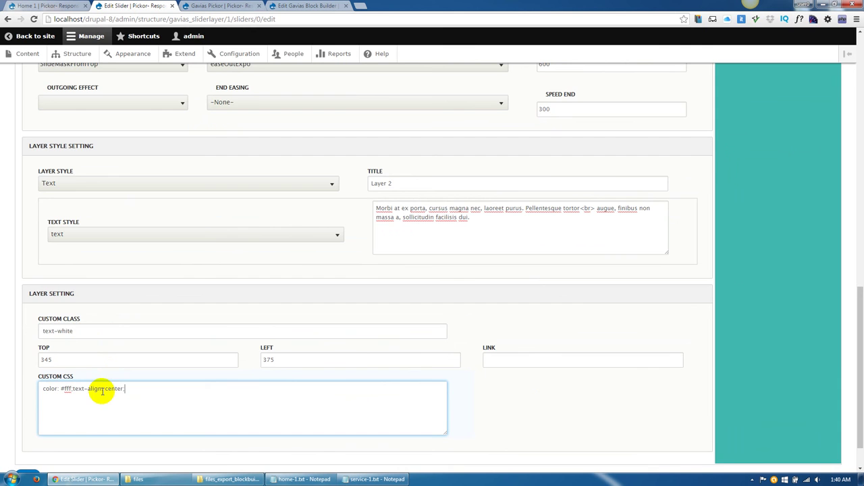
{"action": "scroll", "coordinate": [101, 391], "scroll_direction": "up", "scroll_amount": 5}
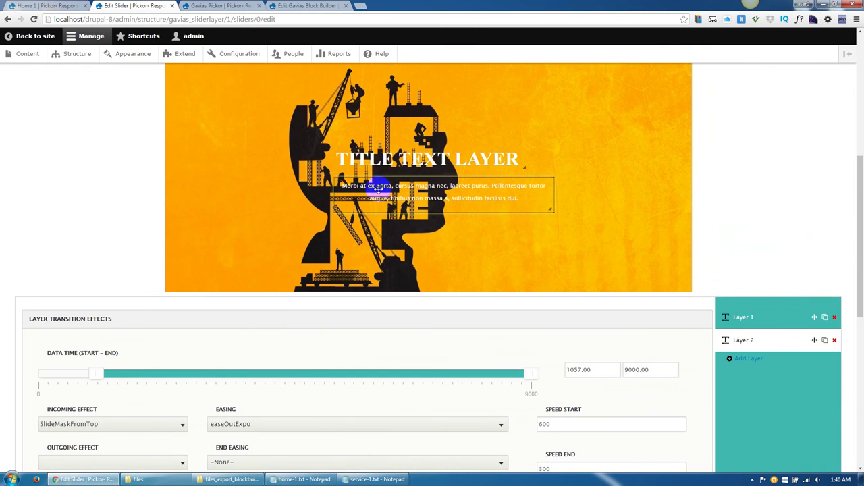
{"action": "scroll", "coordinate": [256, 367], "scroll_direction": "down", "scroll_amount": 6}
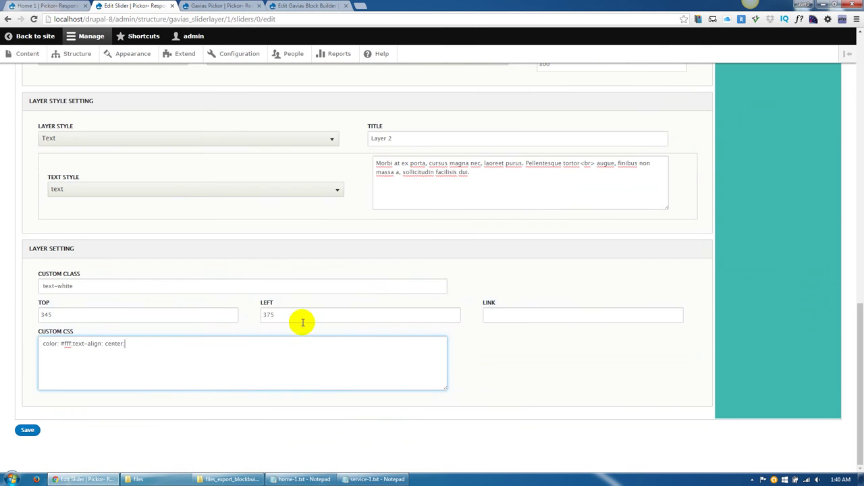
{"action": "left_click_drag", "start_coordinate": [299, 318], "coordinate": [244, 313]}
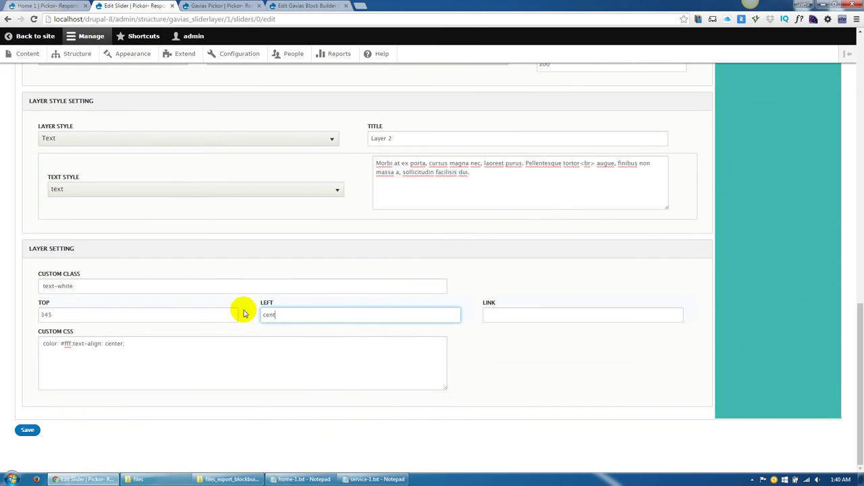
{"action": "scroll", "coordinate": [506, 378], "scroll_direction": "up", "scroll_amount": 5}
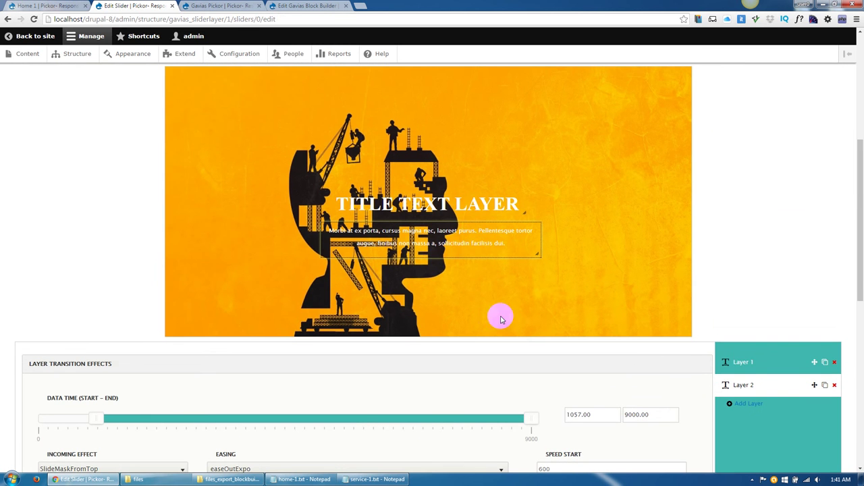
{"action": "scroll", "coordinate": [368, 223], "scroll_direction": "up", "scroll_amount": 3}
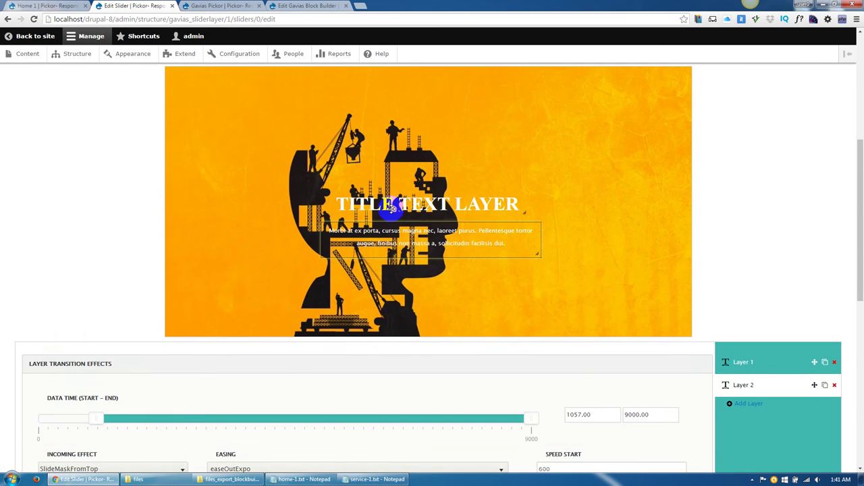
Set the incoming effect of the title text layer, Layer 1, to LettersFlyInFromLeft.
{"action": "left_click", "coordinate": [390, 207]}
{"action": "scroll", "coordinate": [100, 247], "scroll_direction": "down", "scroll_amount": 1}
{"action": "scroll", "coordinate": [88, 201], "scroll_direction": "up", "scroll_amount": 2}
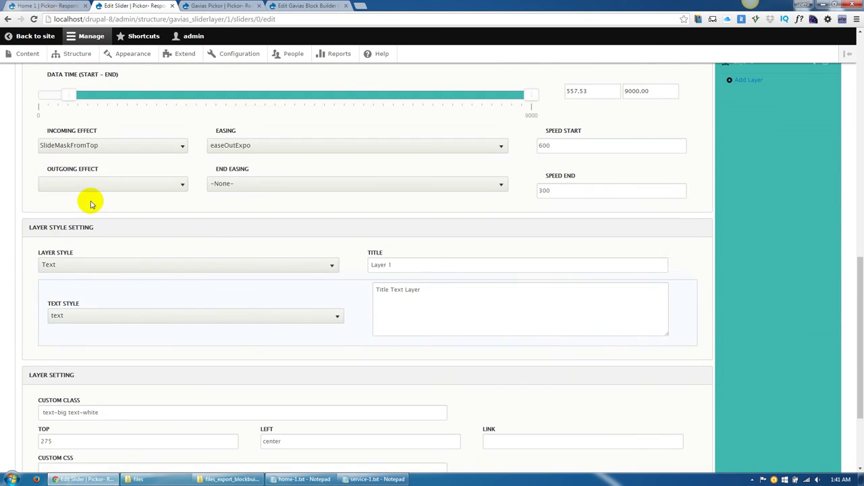
{"action": "left_click", "coordinate": [102, 155]}
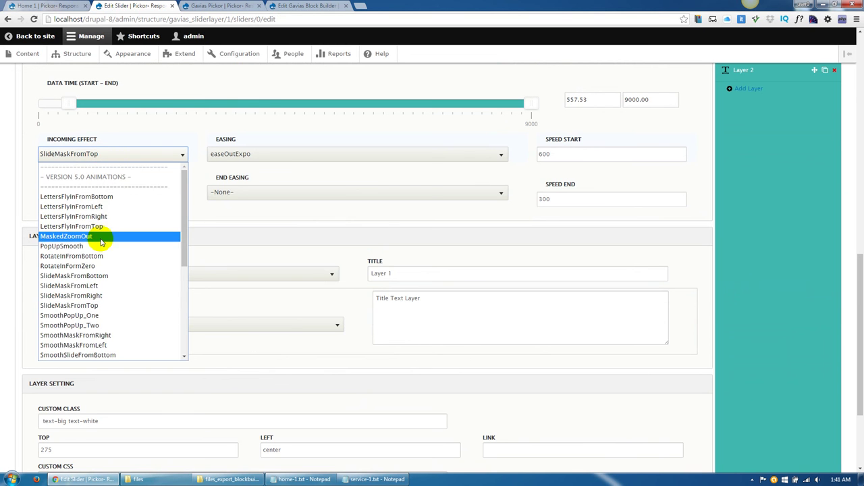
{"action": "scroll", "coordinate": [102, 240], "scroll_direction": "down", "scroll_amount": 5}
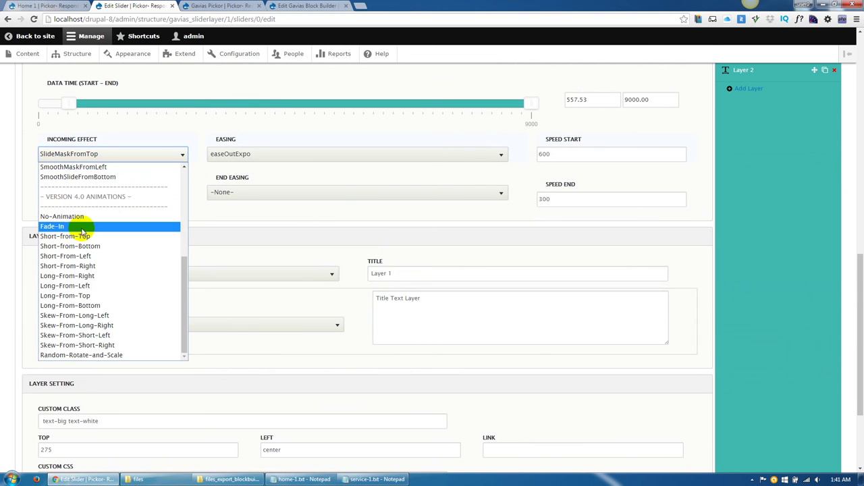
{"action": "left_click", "coordinate": [93, 247]}
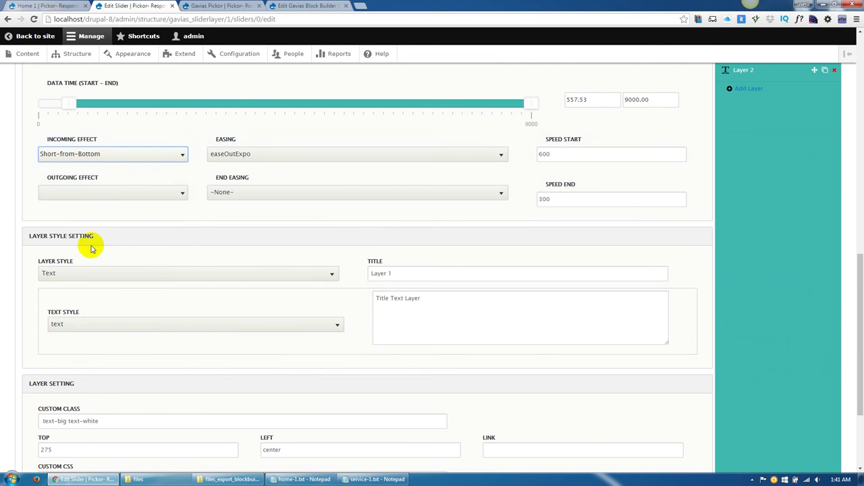
{"action": "left_click", "coordinate": [94, 155]}
{"action": "scroll", "coordinate": [105, 266], "scroll_direction": "up", "scroll_amount": 2}
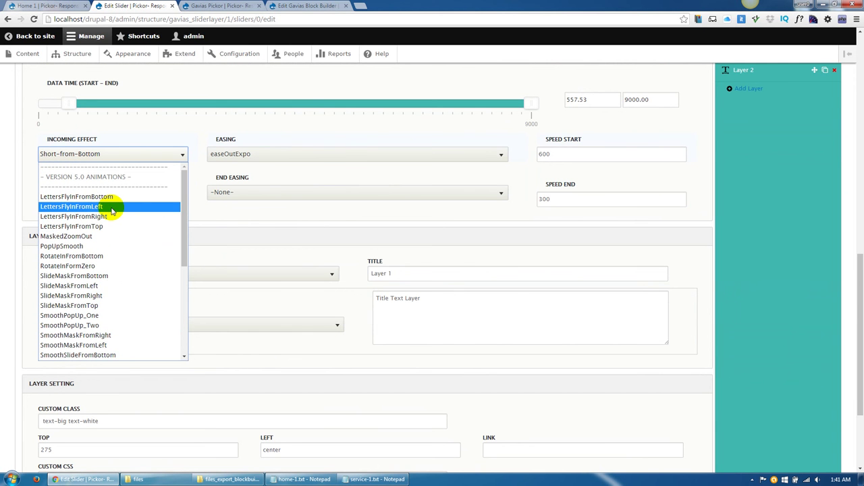
{"action": "left_click", "coordinate": [69, 305]}
Set the incoming effect of the paragraph layer, Layer 2, to Short-from-Bottom.
{"action": "scroll", "coordinate": [228, 313], "scroll_direction": "up", "scroll_amount": 3}
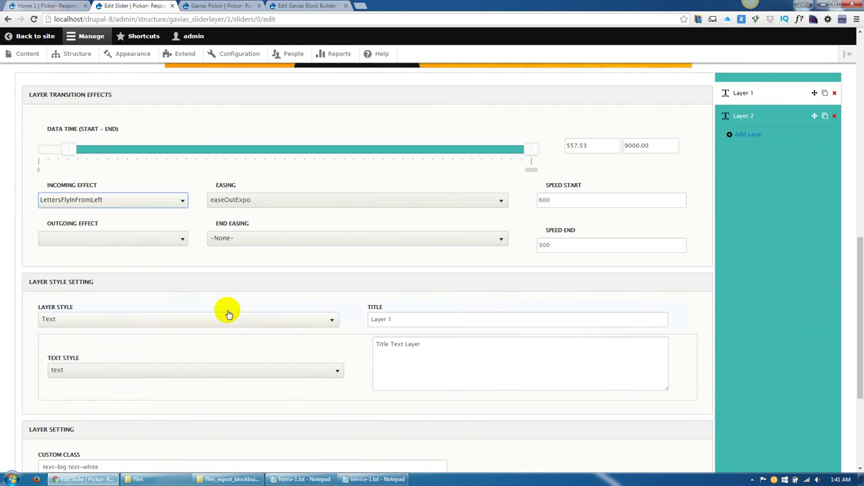
{"action": "scroll", "coordinate": [166, 281], "scroll_direction": "down", "scroll_amount": 3}
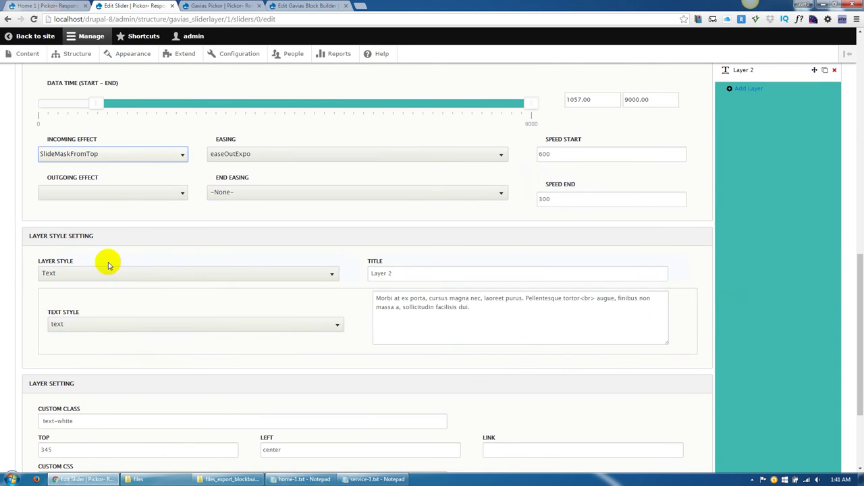
{"action": "left_click", "coordinate": [113, 157]}
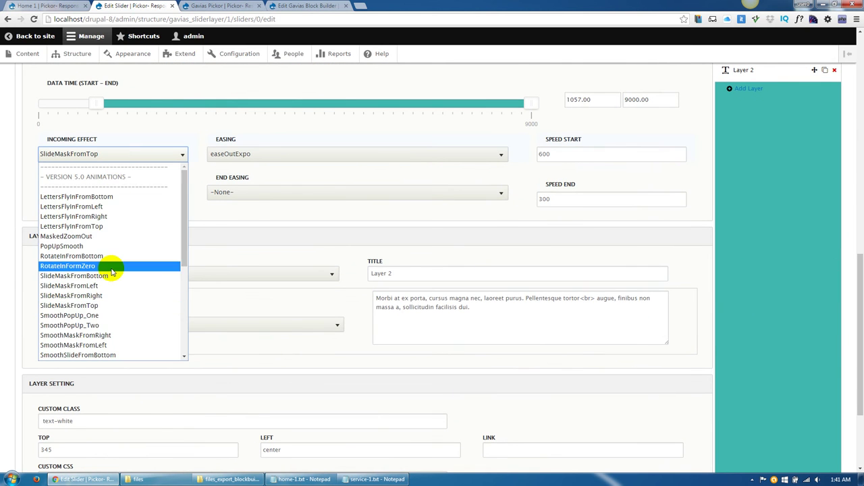
{"action": "scroll", "coordinate": [112, 277], "scroll_direction": "down", "scroll_amount": 5}
{"action": "left_click", "coordinate": [106, 245]}
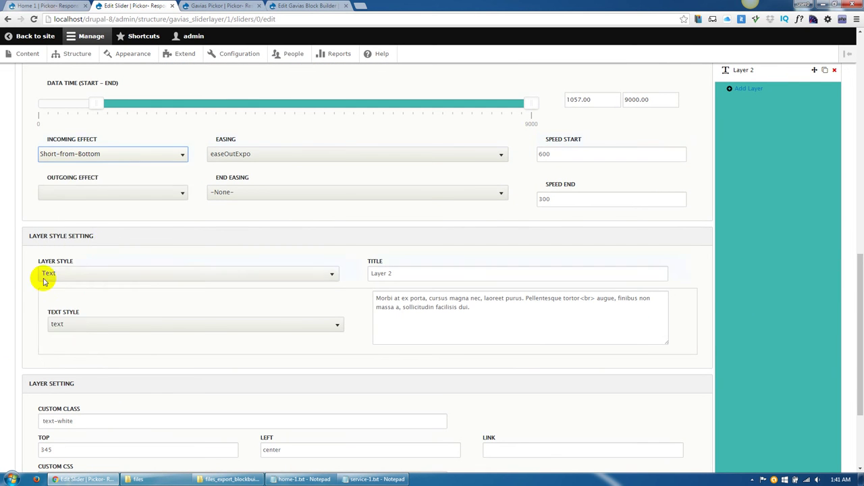
Save the slider and check the saved layers and slide options.
{"action": "scroll", "coordinate": [42, 276], "scroll_direction": "down", "scroll_amount": 2}
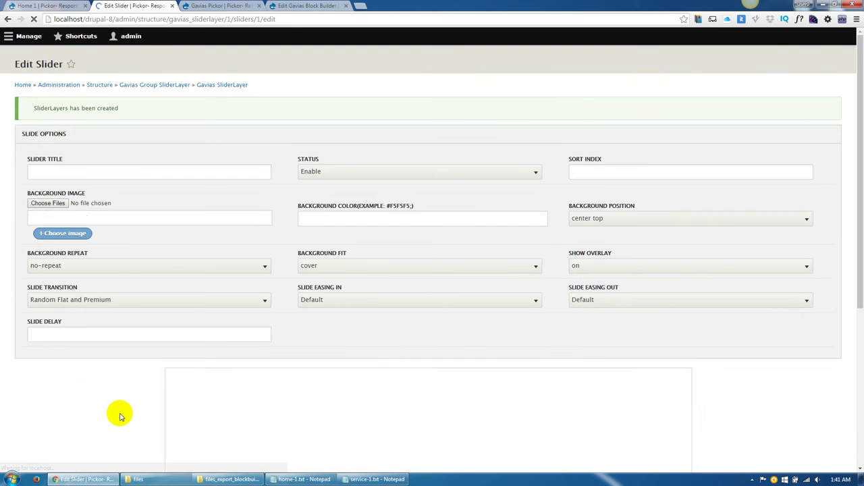
{"action": "scroll", "coordinate": [115, 416], "scroll_direction": "down", "scroll_amount": 3}
{"action": "scroll", "coordinate": [114, 414], "scroll_direction": "down", "scroll_amount": 8}
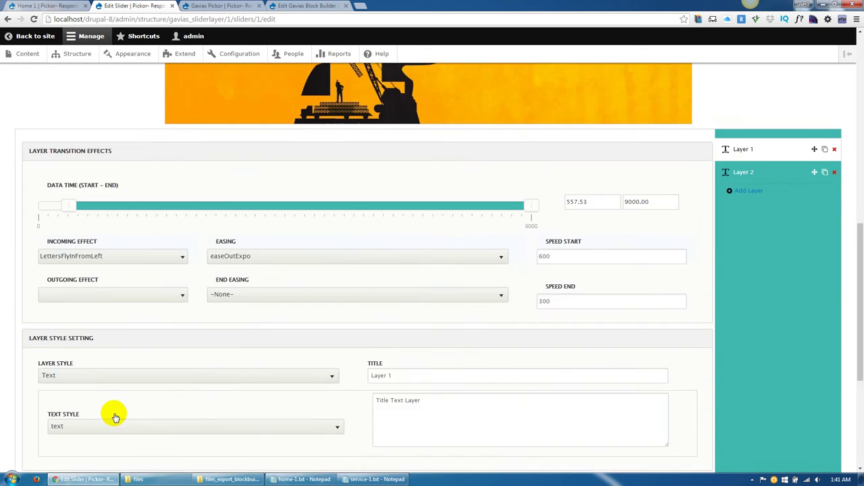
{"action": "scroll", "coordinate": [114, 412], "scroll_direction": "up", "scroll_amount": 4}
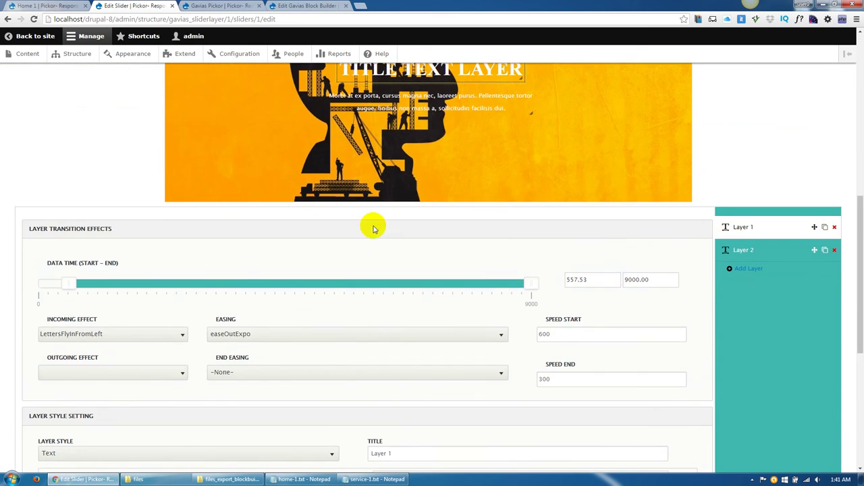
{"action": "scroll", "coordinate": [372, 226], "scroll_direction": "up", "scroll_amount": 6}
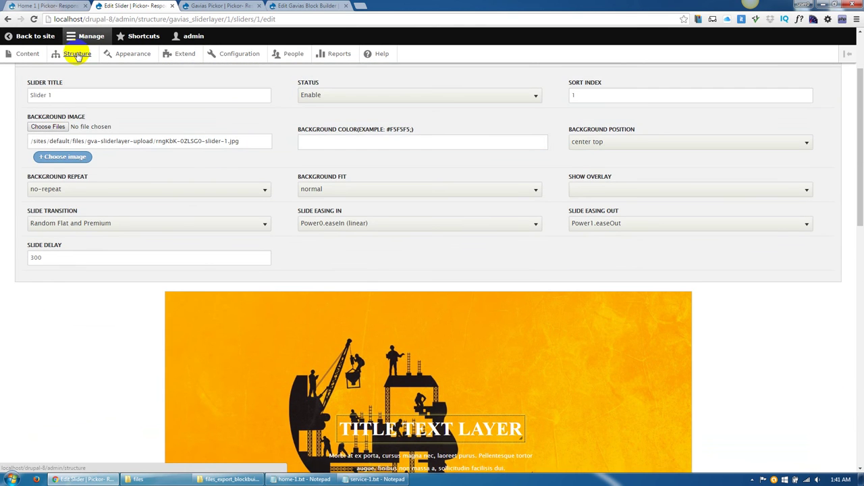
Open the site's block layout and place the "Gavias SliderLayer - Slider Main #1" block in the Slideshow region.
{"action": "left_click", "coordinate": [78, 54]}
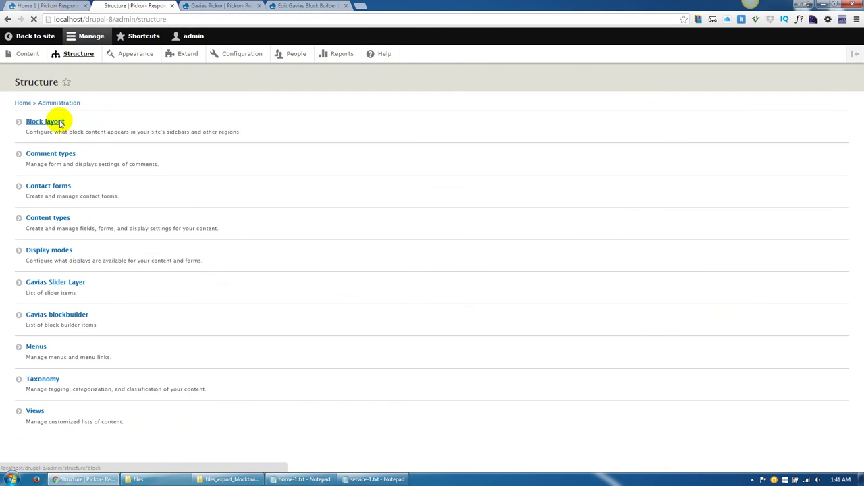
{"action": "left_click", "coordinate": [60, 123]}
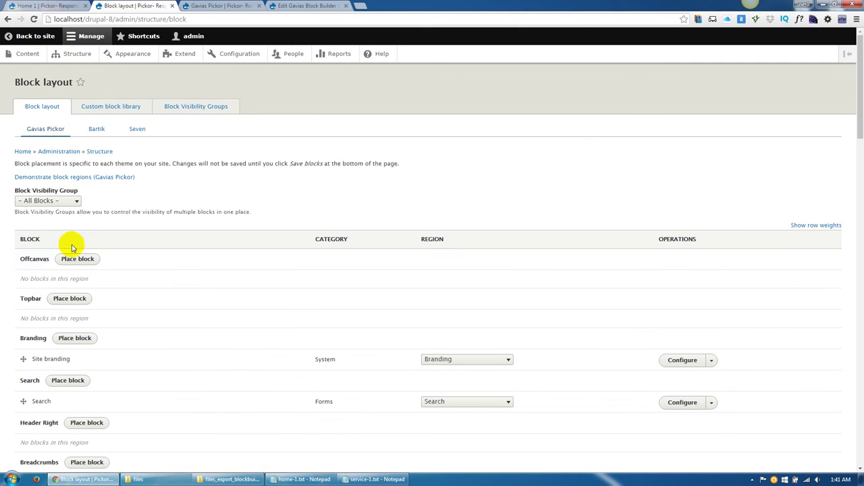
{"action": "scroll", "coordinate": [101, 284], "scroll_direction": "down", "scroll_amount": 5}
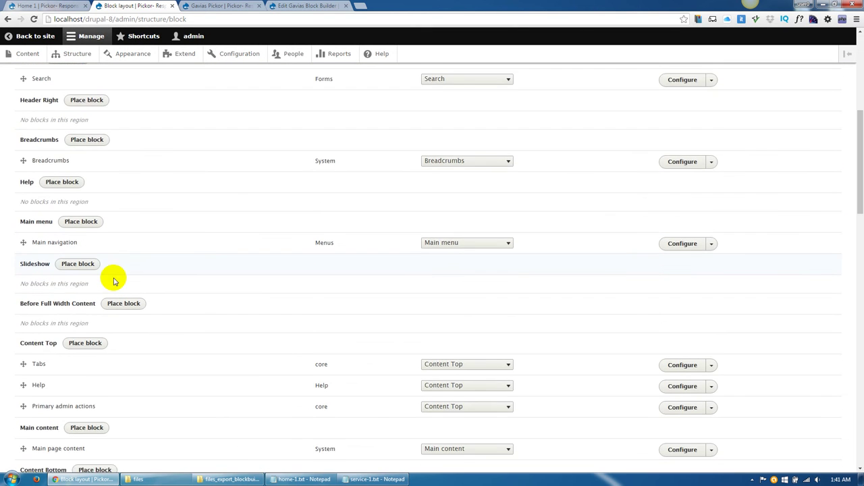
{"action": "scroll", "coordinate": [113, 281], "scroll_direction": "down", "scroll_amount": 2}
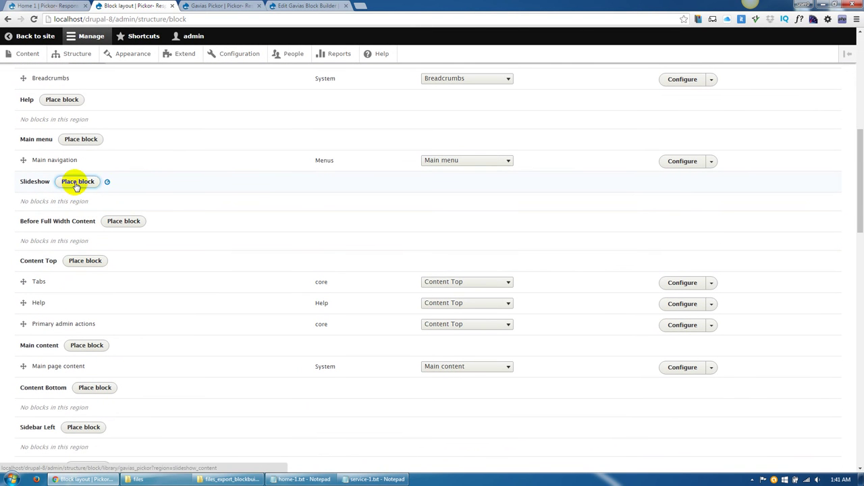
{"action": "left_click", "coordinate": [78, 182]}
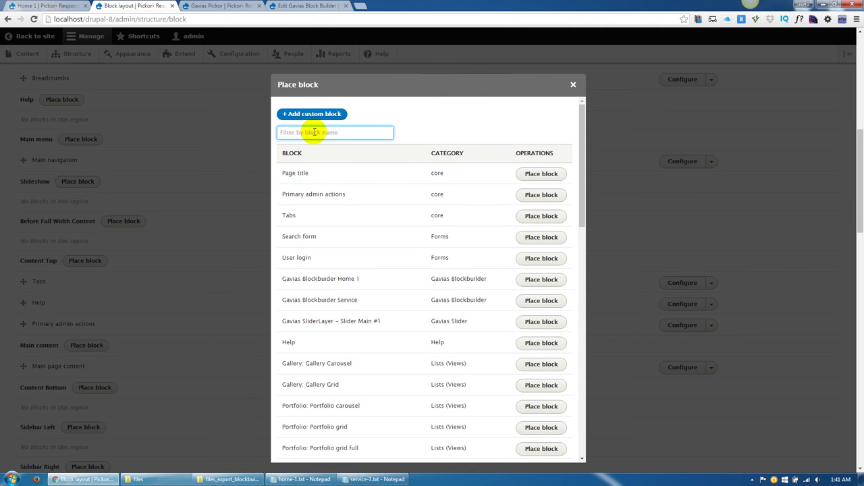
{"action": "left_click", "coordinate": [538, 327]}
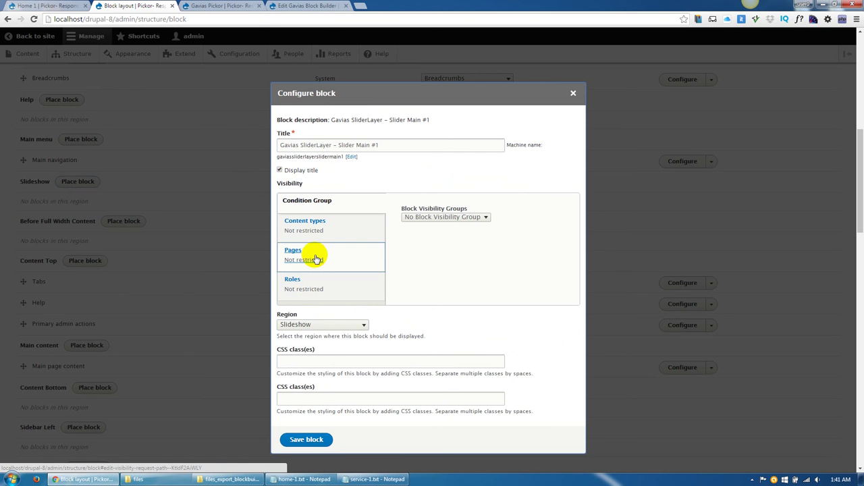
Hide the slider block's title, restrict the block to the page /node/1, and save it.
{"action": "left_click", "coordinate": [292, 174]}
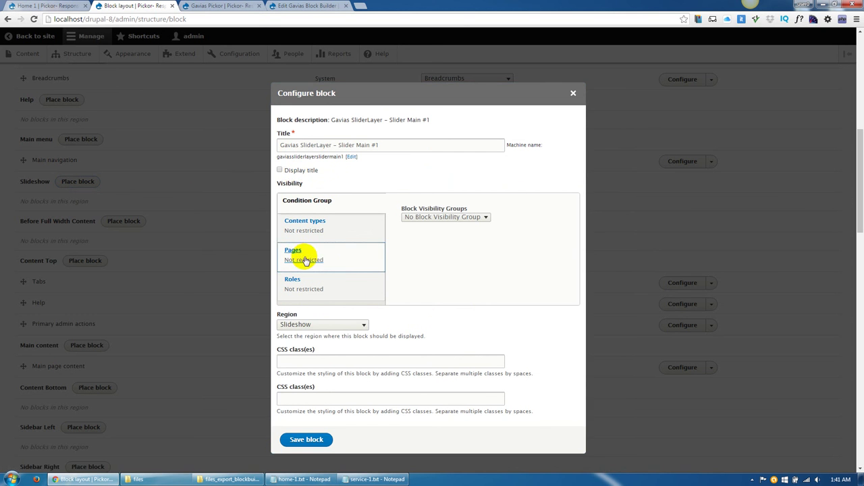
{"action": "left_click", "coordinate": [309, 253]}
{"action": "left_click", "coordinate": [449, 238]}
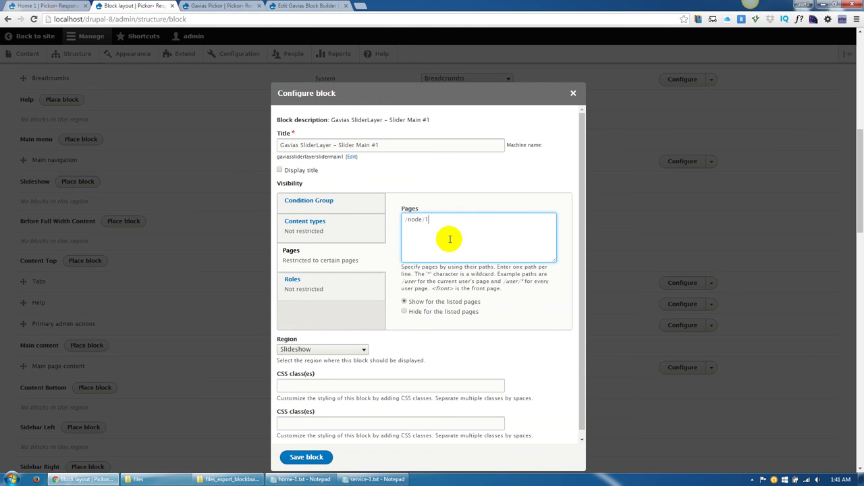
{"action": "scroll", "coordinate": [378, 351], "scroll_direction": "down", "scroll_amount": 1}
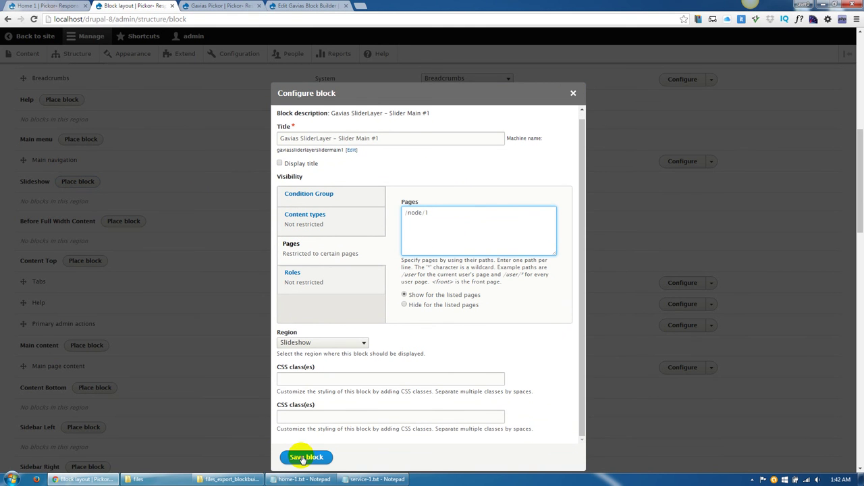
{"action": "left_click", "coordinate": [304, 458]}
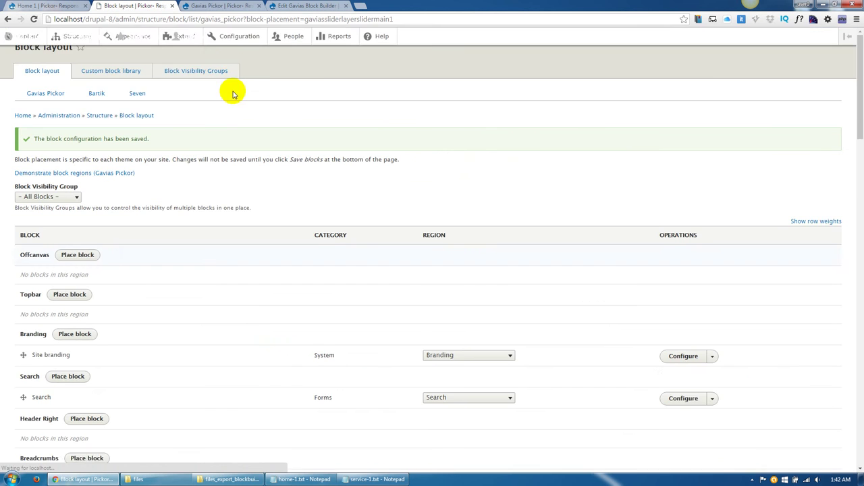
Open the home page and check how the slider displays above the content.
{"action": "left_click", "coordinate": [68, 6]}
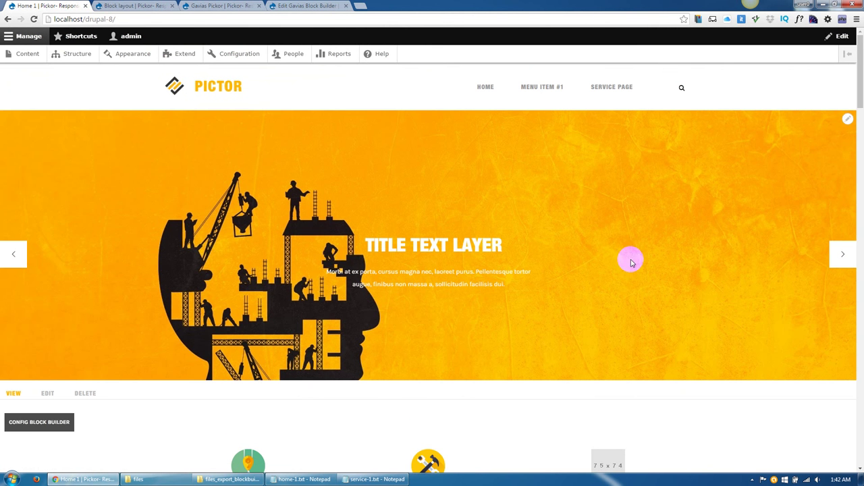
{"action": "scroll", "coordinate": [481, 302], "scroll_direction": "down", "scroll_amount": 1}
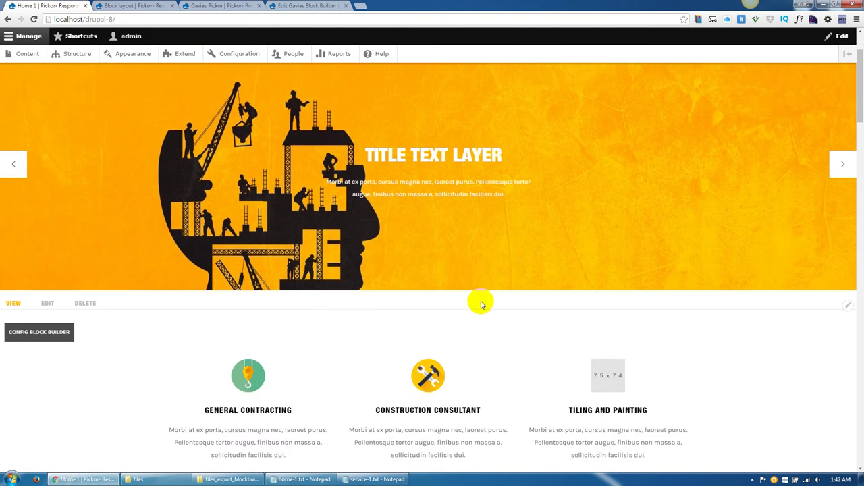
{"action": "scroll", "coordinate": [480, 301], "scroll_direction": "up", "scroll_amount": 1}
{"action": "left_click_drag", "start_coordinate": [856, 76], "coordinate": [851, 52]}
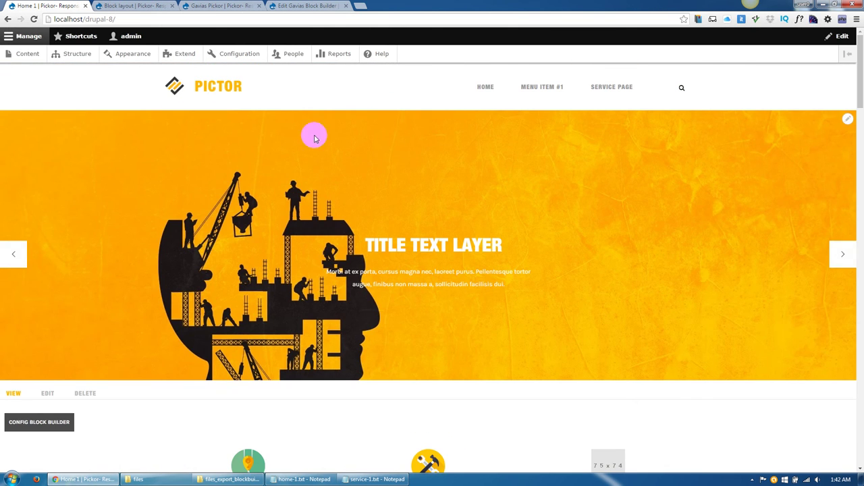
Open the global configuration of the main Gavias slider group, set the slide height to 750, and save it.
{"action": "left_click", "coordinate": [72, 54]}
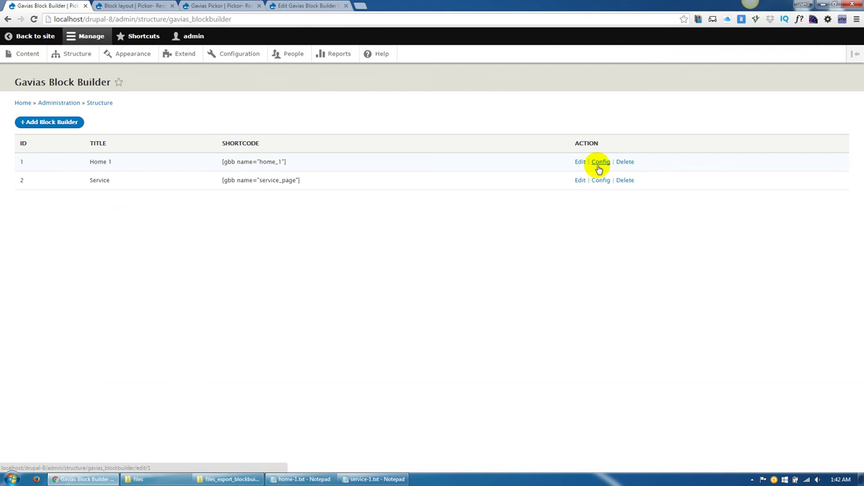
{"action": "left_click", "coordinate": [8, 19]}
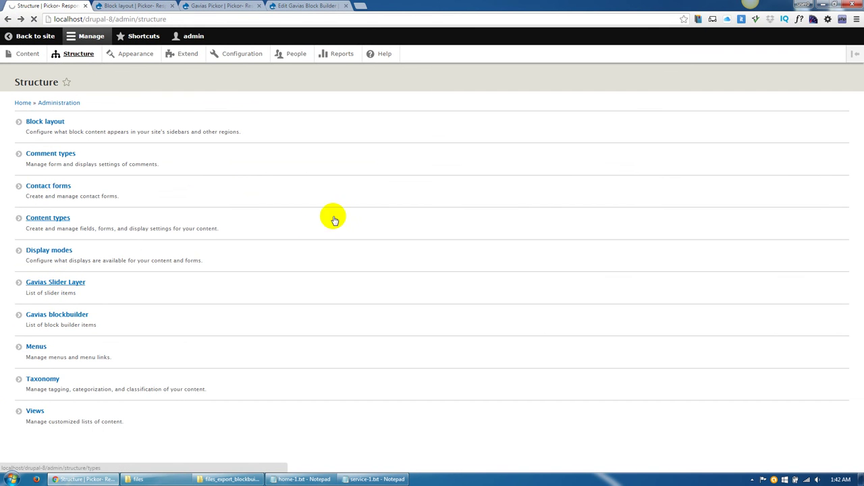
{"action": "left_click", "coordinate": [375, 164]}
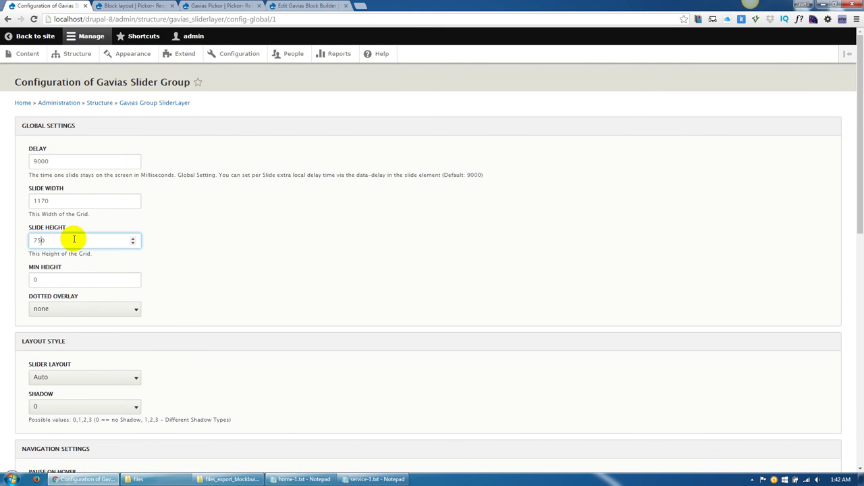
{"action": "scroll", "coordinate": [185, 277], "scroll_direction": "down", "scroll_amount": 8}
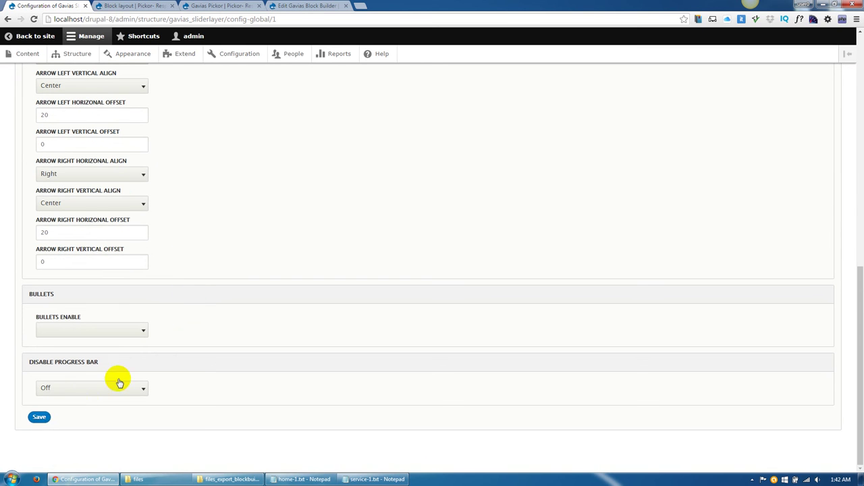
Open the site's home page and check the slider's height above the content.
{"action": "left_click", "coordinate": [135, 5]}
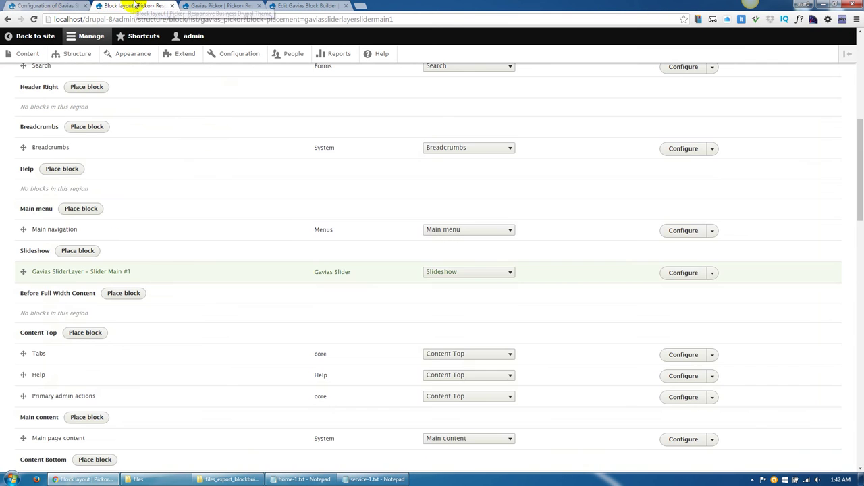
{"action": "left_click", "coordinate": [43, 5]}
{"action": "left_click", "coordinate": [212, 5]}
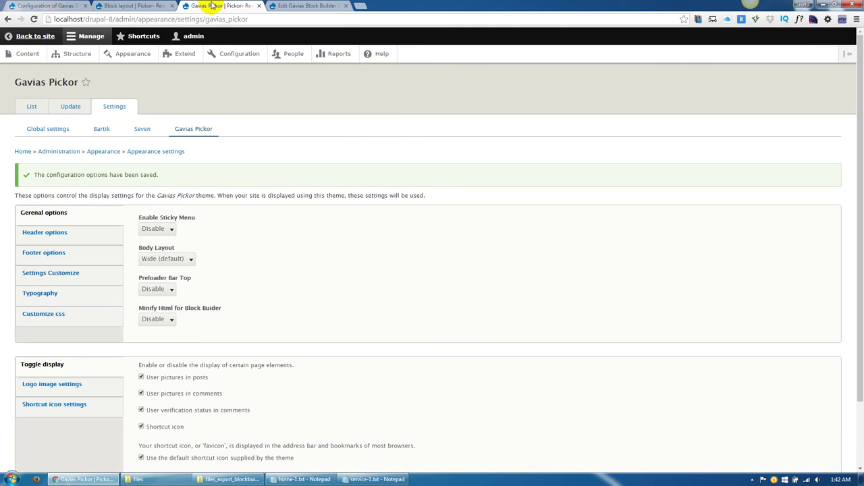
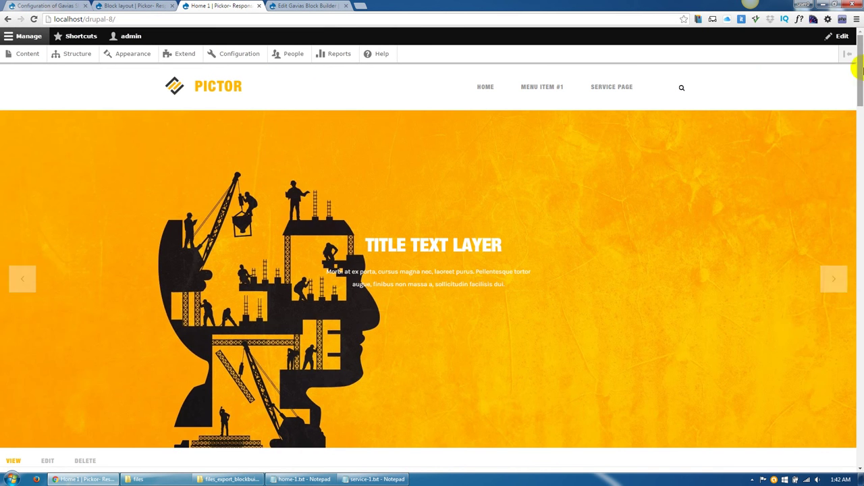
{"action": "scroll", "coordinate": [861, 69], "scroll_direction": "down", "scroll_amount": 3}
{"action": "scroll", "coordinate": [856, 64], "scroll_direction": "up", "scroll_amount": 3}
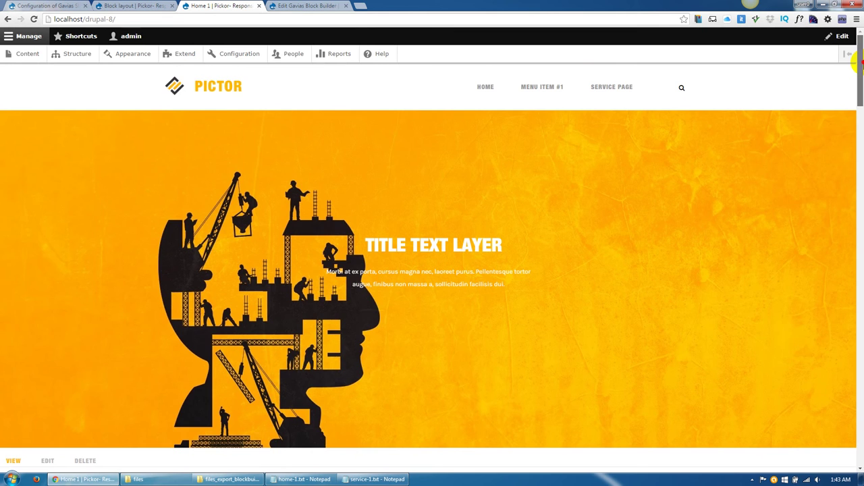
{"action": "mouse_move", "coordinate": [856, 64]}
{"action": "left_mouse_down"}
{"action": "mouse_move", "coordinate": [855, 420]}
{"action": "mouse_move", "coordinate": [856, 64]}
{"action": "left_mouse_up"}
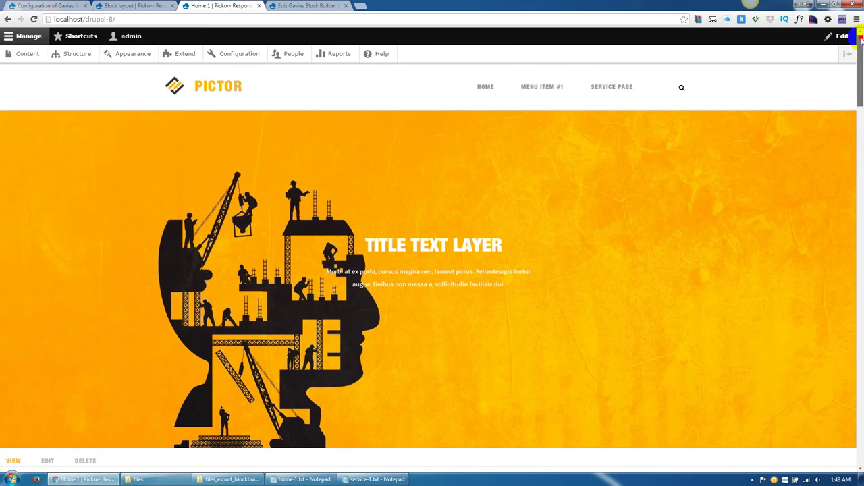
Open the Gavias Pickor theme settings and review the body font options under Typography.
{"action": "left_click", "coordinate": [134, 56]}
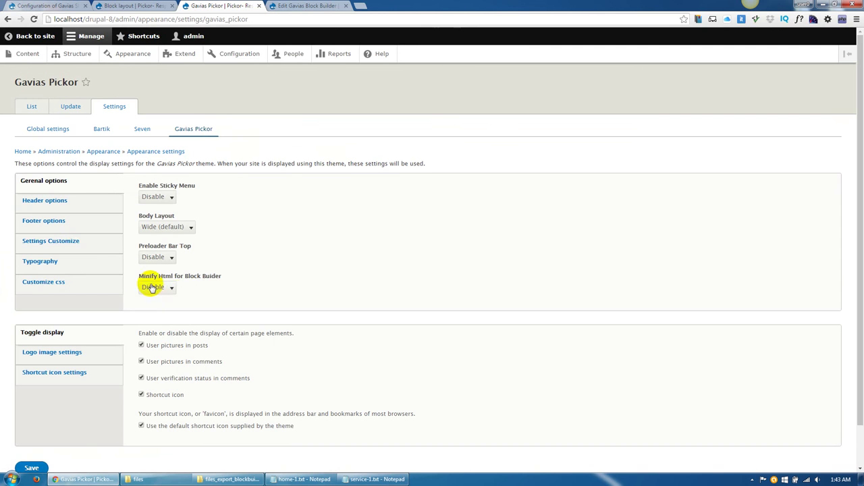
{"action": "left_click", "coordinate": [66, 263]}
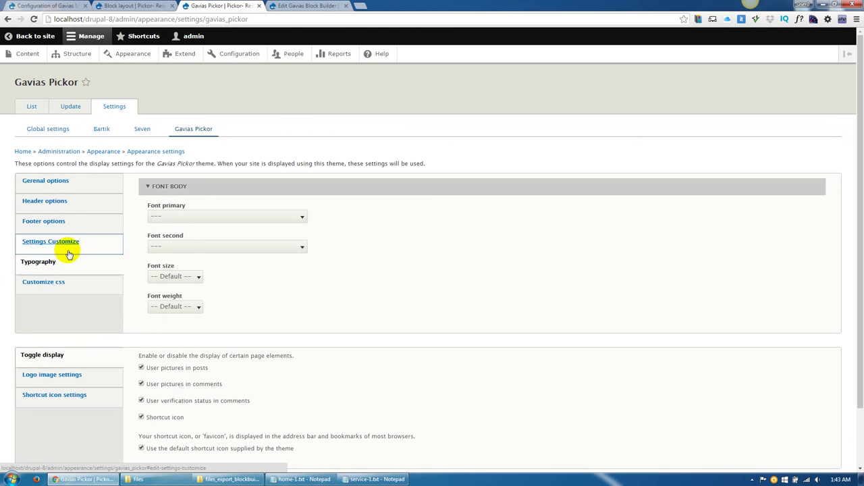
{"action": "left_click", "coordinate": [163, 277]}
{"action": "left_click", "coordinate": [164, 277]}
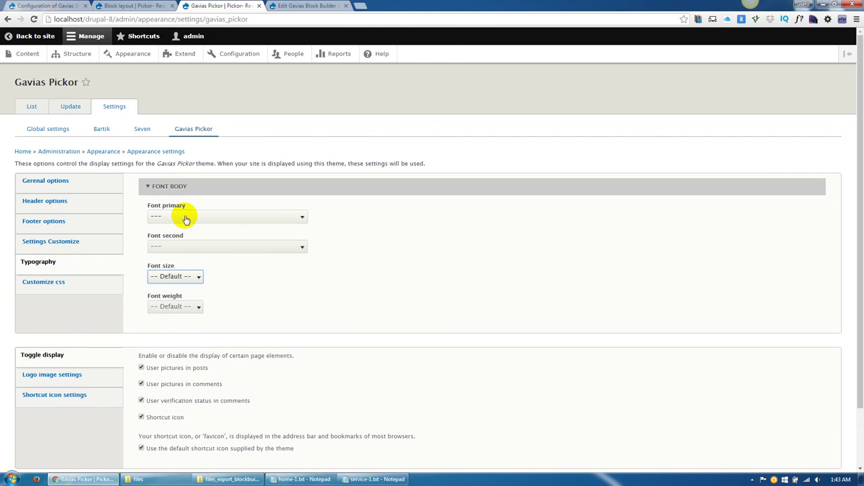
Enable Preloader Bar Top in the theme's general options and save the configuration.
{"action": "left_click", "coordinate": [78, 190]}
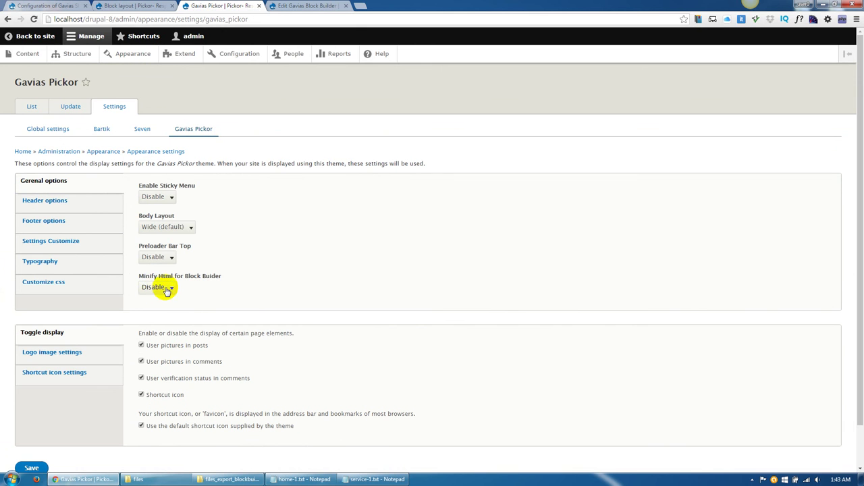
{"action": "left_click", "coordinate": [247, 288]}
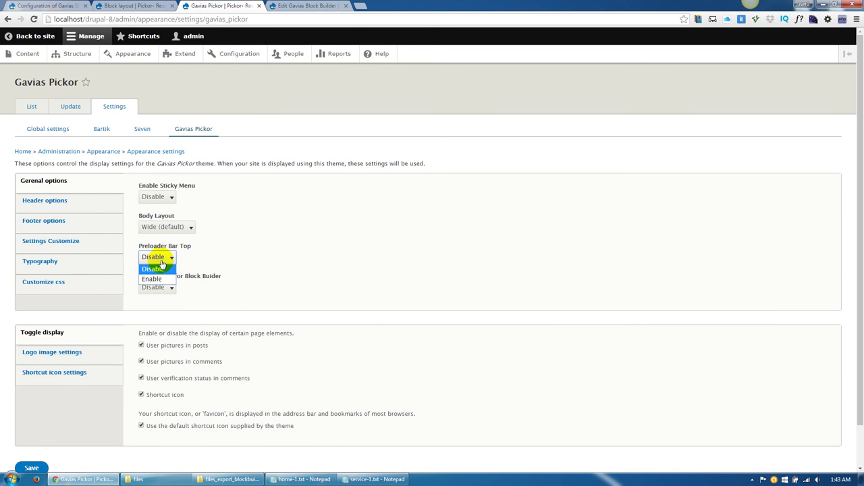
{"action": "scroll", "coordinate": [54, 398], "scroll_direction": "down", "scroll_amount": 1}
{"action": "left_click", "coordinate": [30, 421]}
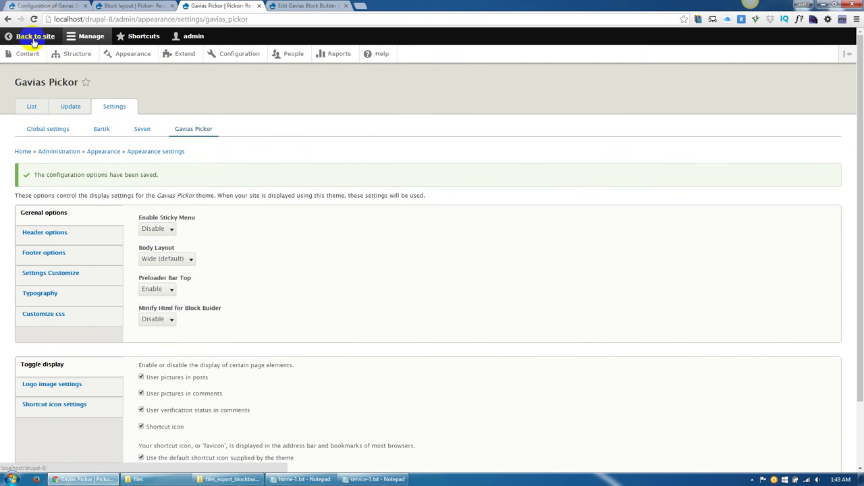
Load the home page in place of the Service block builder page and check its loading and content sections.
{"action": "left_click", "coordinate": [328, 5]}
{"action": "left_click_drag", "start_coordinate": [116, 18], "coordinate": [350, 23]}
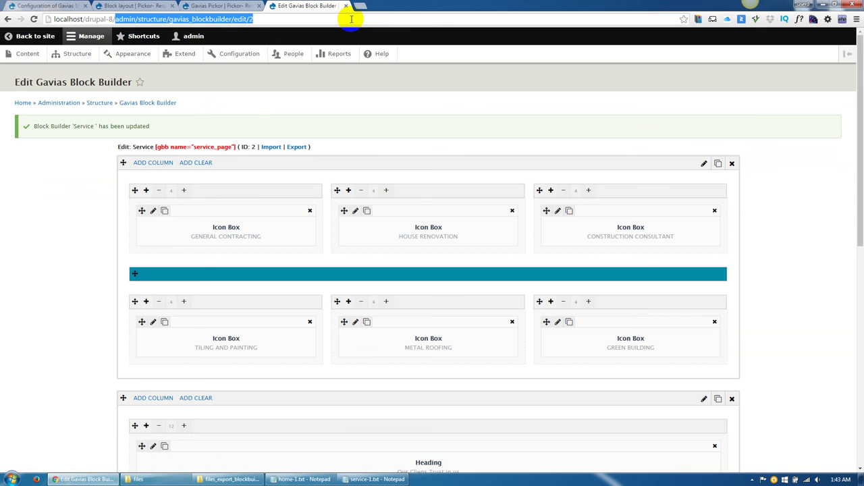
{"action": "key", "text": "BackSpace"}
{"action": "key", "text": "Return"}
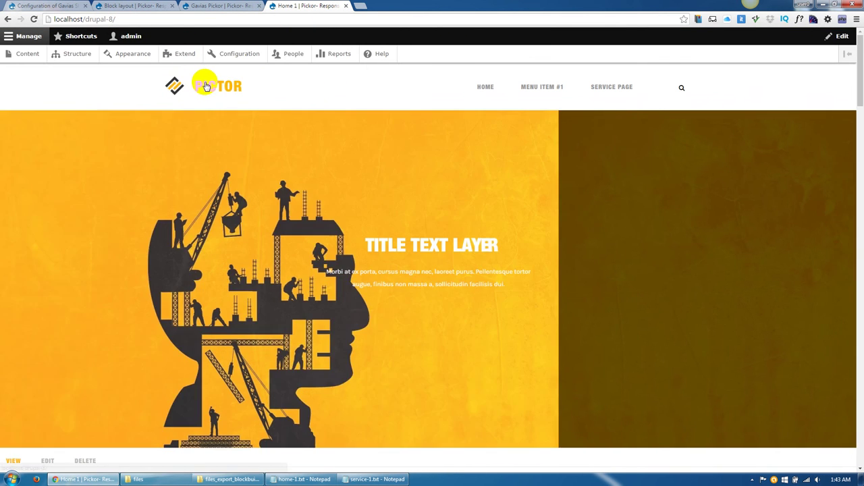
{"action": "left_click", "coordinate": [206, 85]}
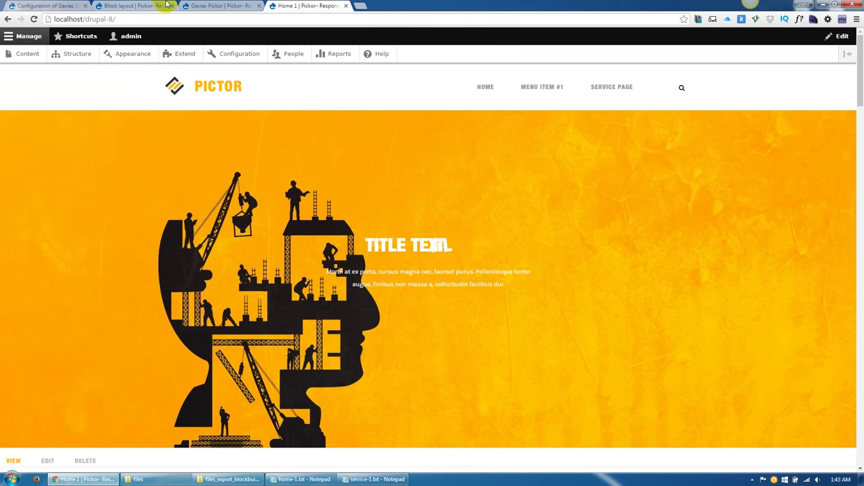
{"action": "scroll", "coordinate": [232, 159], "scroll_direction": "down", "scroll_amount": 15}
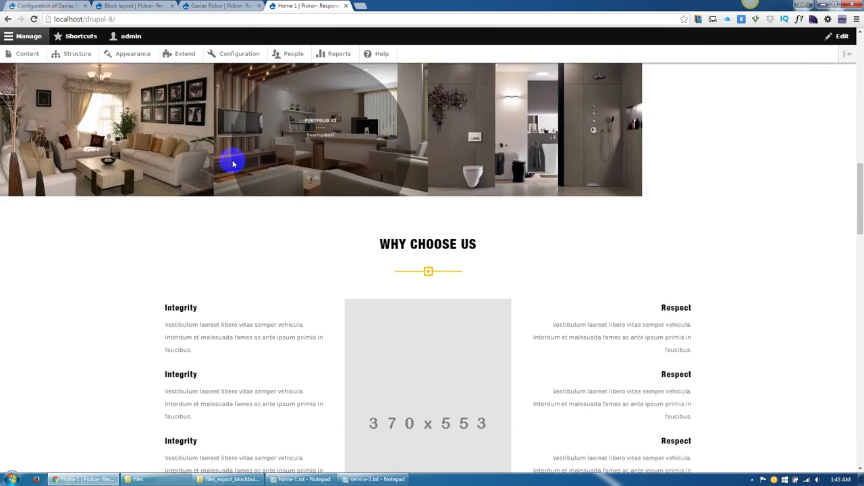
{"action": "scroll", "coordinate": [232, 159], "scroll_direction": "up", "scroll_amount": 15}
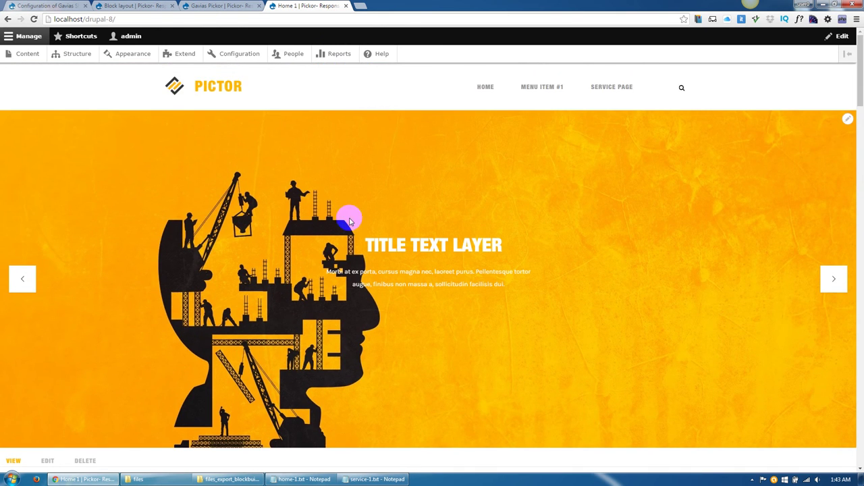
{"action": "scroll", "coordinate": [414, 226], "scroll_direction": "down", "scroll_amount": 5}
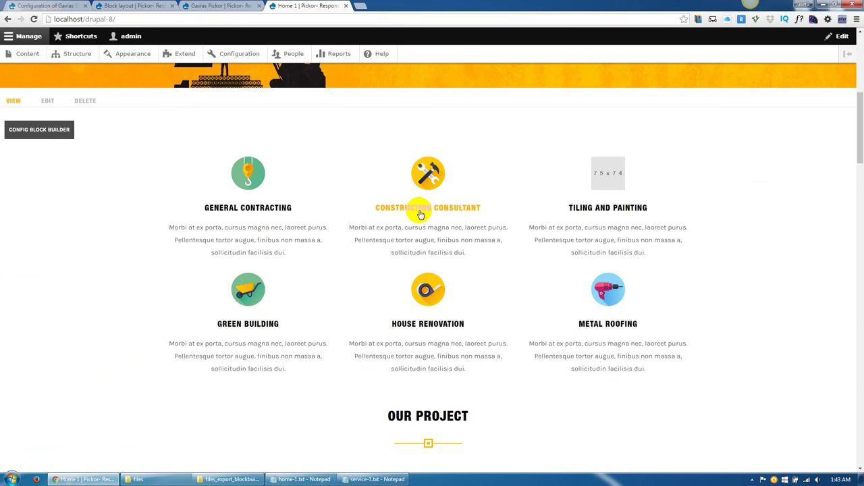
Return to the theme's Typography settings and look through the fonts offered for Font primary.
{"action": "left_click", "coordinate": [225, 6]}
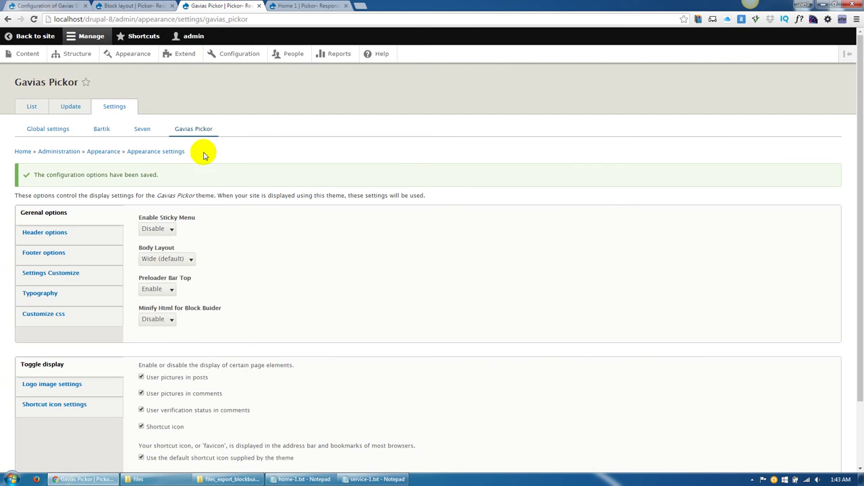
{"action": "left_click", "coordinate": [68, 294]}
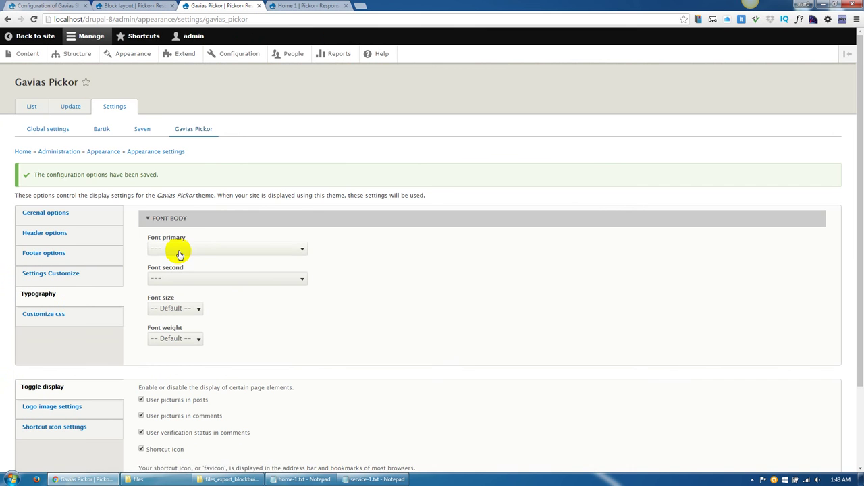
{"action": "scroll", "coordinate": [404, 290], "scroll_direction": "down", "scroll_amount": 2}
{"action": "left_click", "coordinate": [182, 161]}
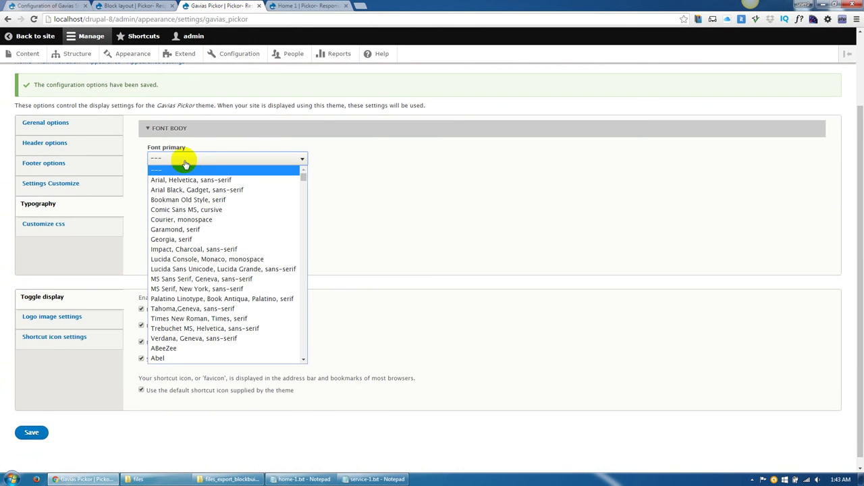
{"action": "left_click", "coordinate": [148, 150]}
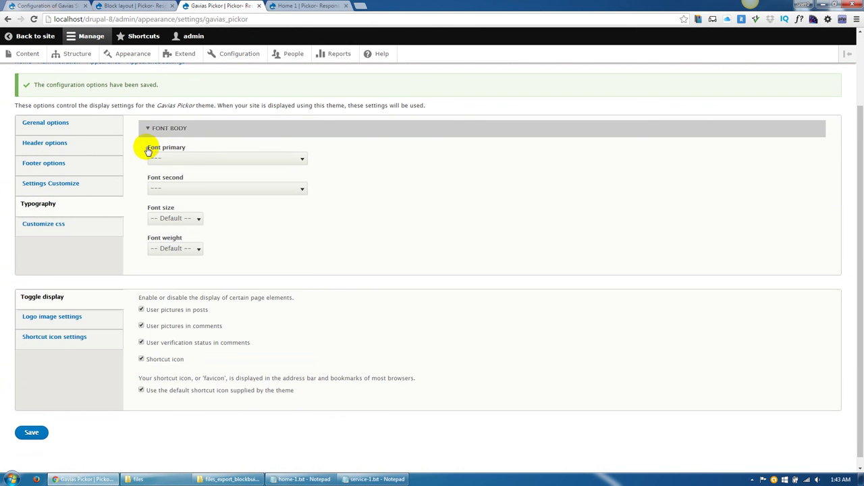
Examine the body text in the home page's service boxes and the Why Choose Us section.
{"action": "left_click", "coordinate": [304, 6]}
{"action": "scroll", "coordinate": [212, 274], "scroll_direction": "down", "scroll_amount": 2}
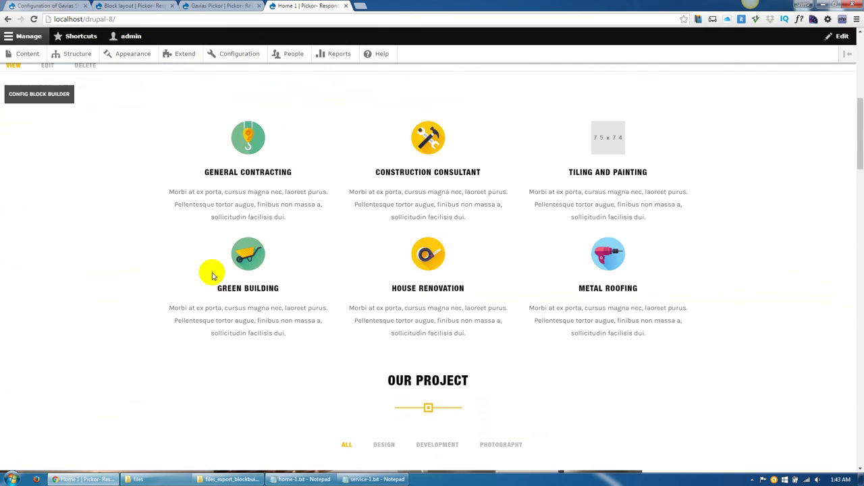
{"action": "left_click_drag", "start_coordinate": [216, 212], "coordinate": [439, 221]}
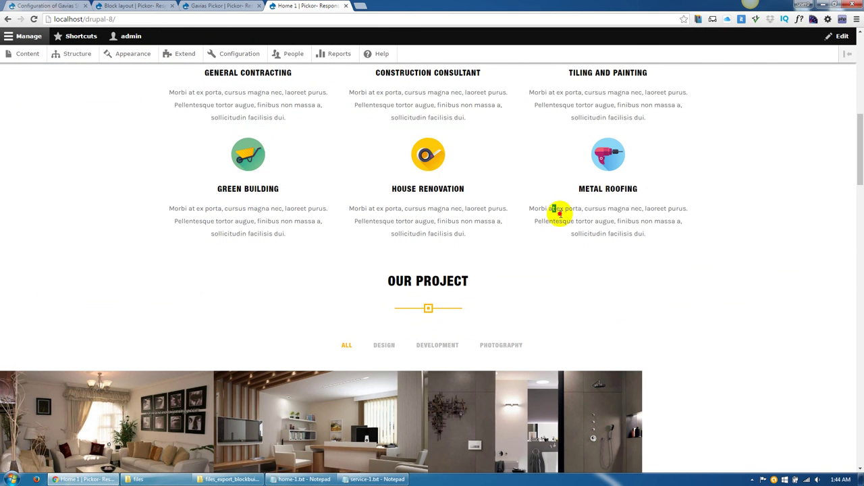
{"action": "left_click_drag", "start_coordinate": [558, 210], "coordinate": [548, 230]}
{"action": "scroll", "coordinate": [512, 293], "scroll_direction": "down", "scroll_amount": 5}
{"action": "left_click_drag", "start_coordinate": [221, 319], "coordinate": [234, 328]}
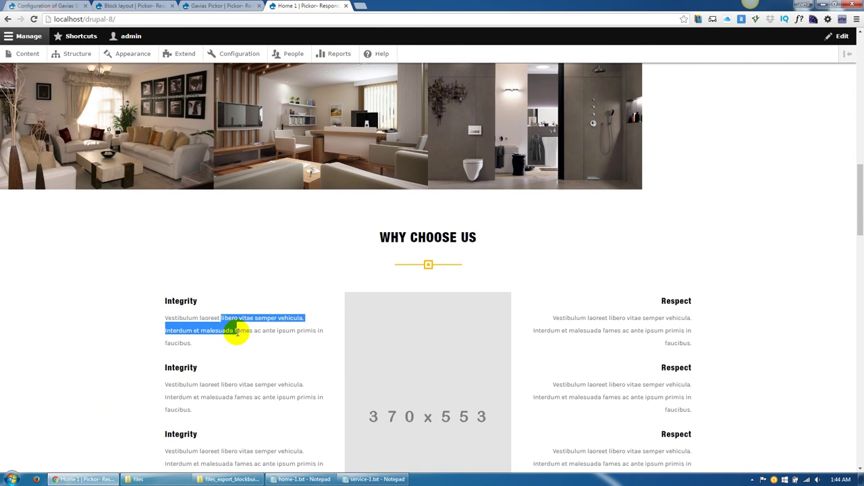
{"action": "left_click_drag", "start_coordinate": [576, 316], "coordinate": [602, 331]}
{"action": "scroll", "coordinate": [226, 156], "scroll_direction": "up", "scroll_amount": 3}
Set the theme's primary body font to Lato and save the theme settings.
{"action": "left_click", "coordinate": [203, 5]}
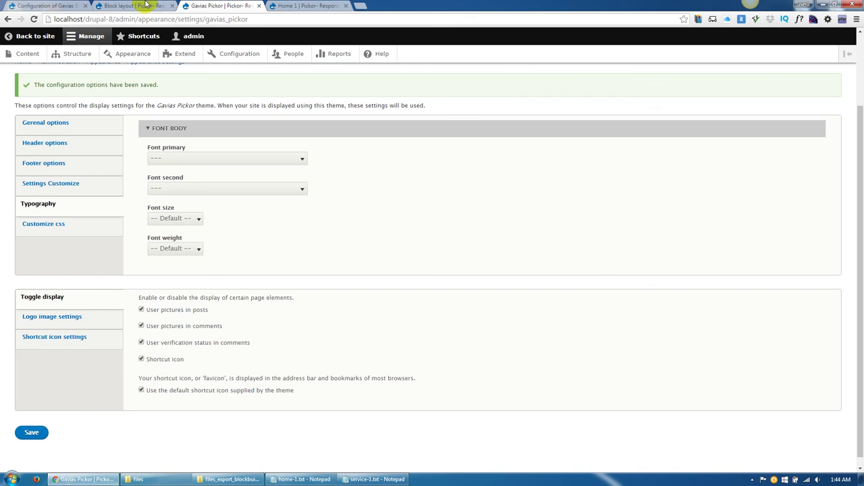
{"action": "left_click", "coordinate": [187, 160]}
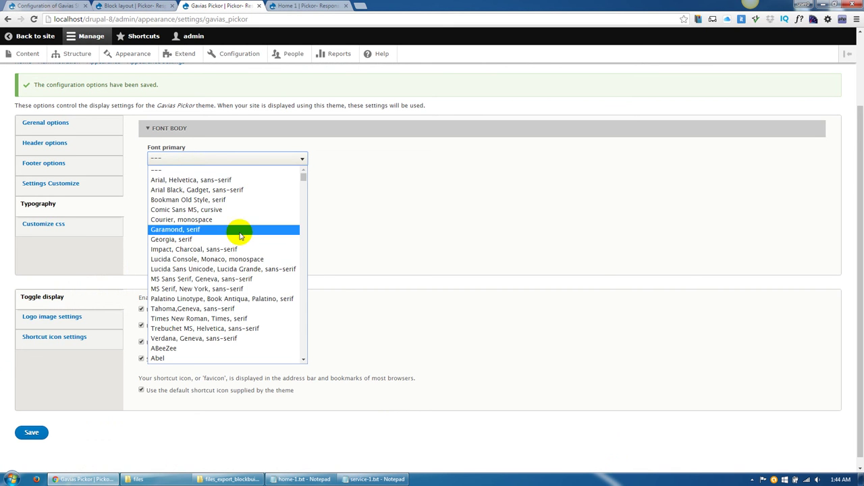
{"action": "scroll", "coordinate": [239, 236], "scroll_direction": "down", "scroll_amount": 10}
{"action": "scroll", "coordinate": [241, 236], "scroll_direction": "down", "scroll_amount": 20}
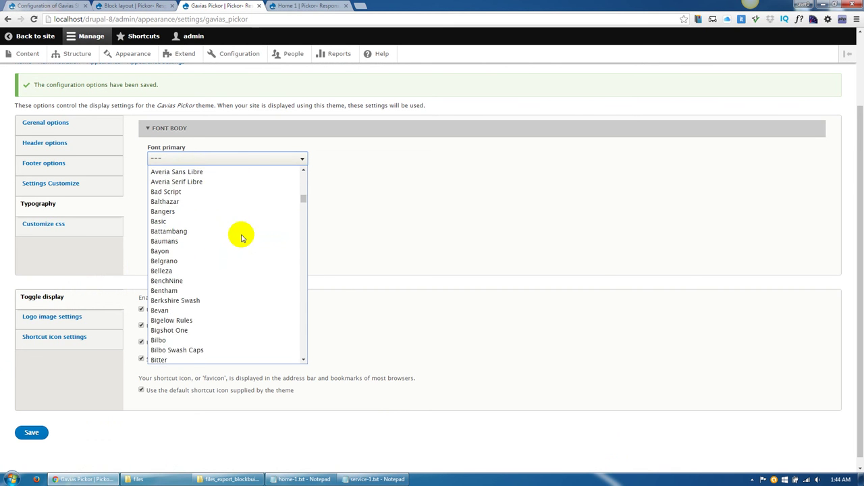
{"action": "scroll", "coordinate": [241, 238], "scroll_direction": "down", "scroll_amount": 20}
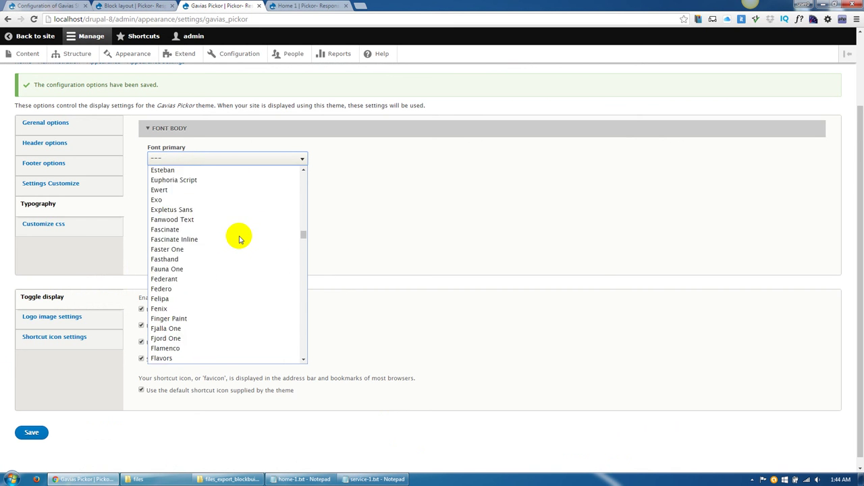
{"action": "scroll", "coordinate": [239, 239], "scroll_direction": "down", "scroll_amount": 15}
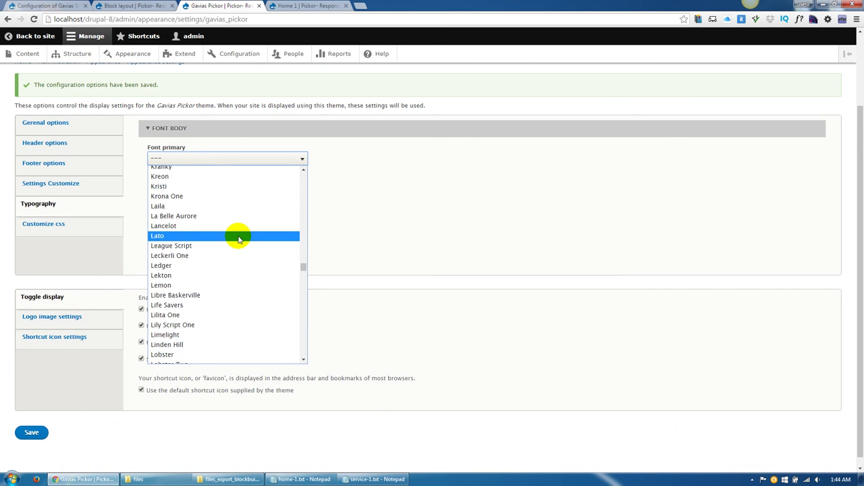
{"action": "scroll", "coordinate": [236, 248], "scroll_direction": "up", "scroll_amount": 7}
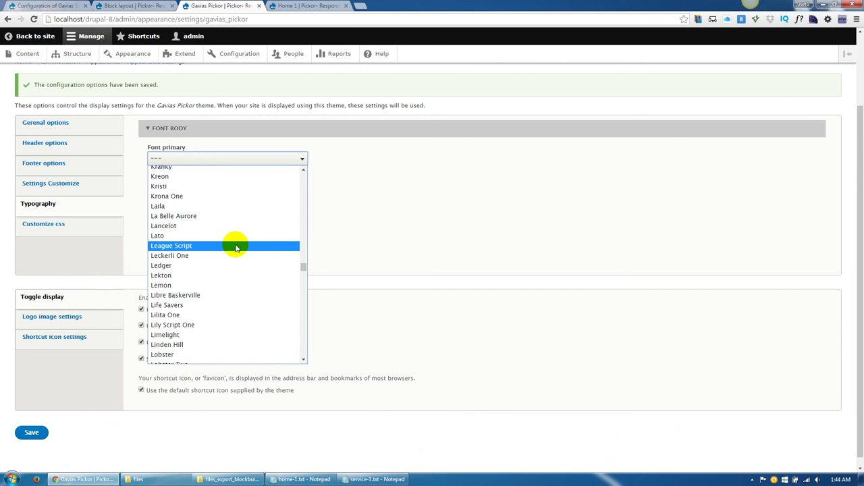
{"action": "left_click", "coordinate": [156, 237]}
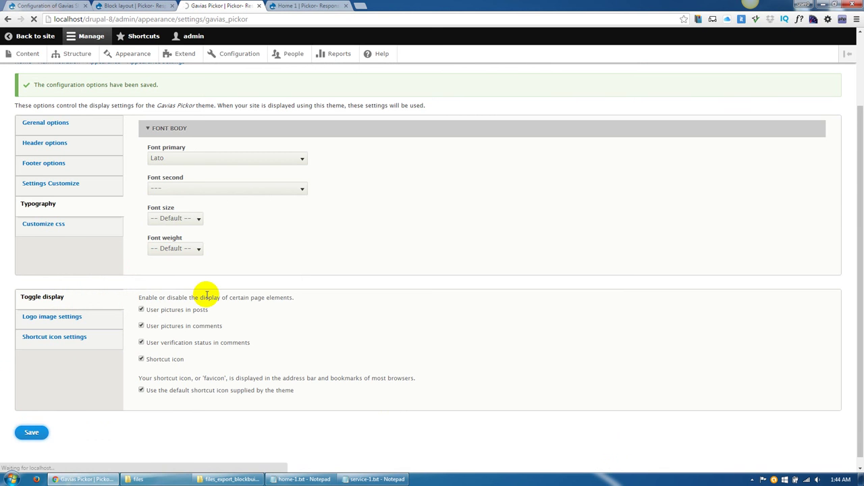
Check the body text under the service headings on the refreshed home page, highlighting the Construction Consultant description.
{"action": "left_click", "coordinate": [280, 6]}
{"action": "scroll", "coordinate": [270, 220], "scroll_direction": "up", "scroll_amount": 3}
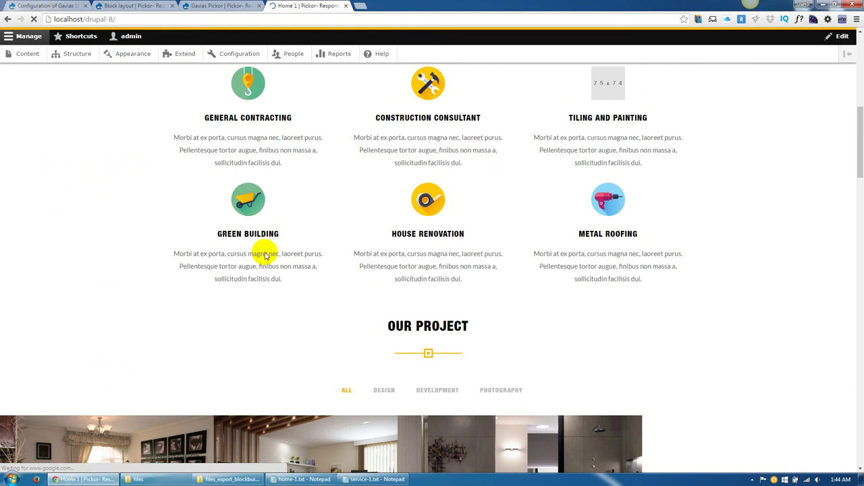
{"action": "left_click_drag", "start_coordinate": [352, 136], "coordinate": [462, 162]}
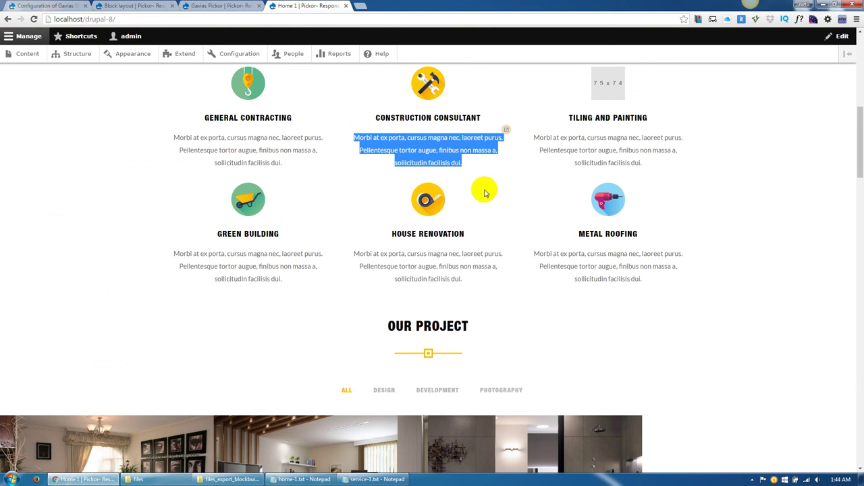
{"action": "left_click", "coordinate": [385, 149]}
Set the theme's primary body font to Open Sans in the Typography settings and save the configuration.
{"action": "left_click", "coordinate": [217, 5]}
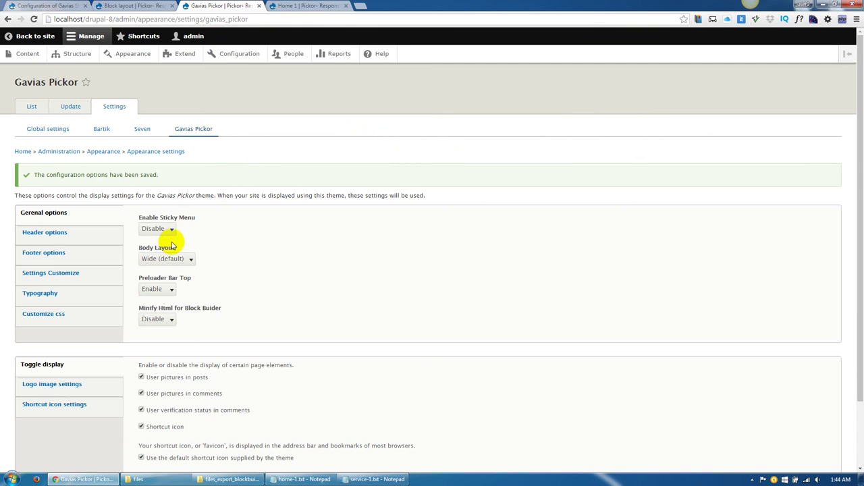
{"action": "left_click", "coordinate": [41, 293]}
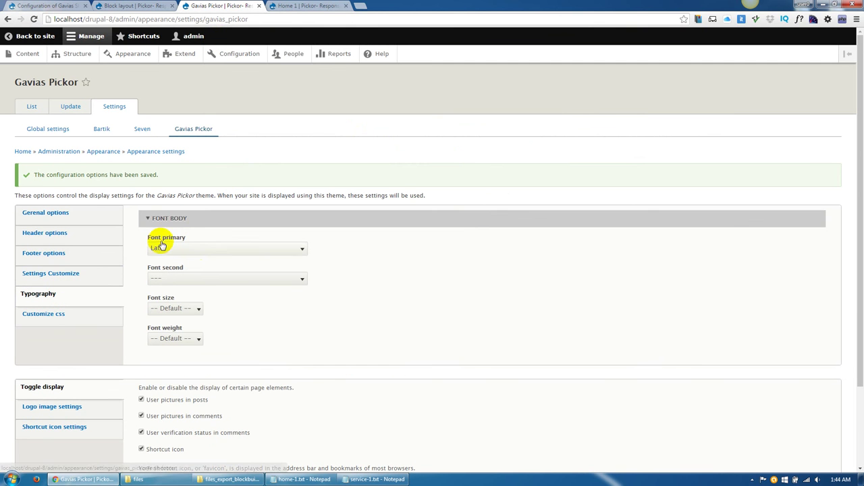
{"action": "left_click", "coordinate": [229, 249]}
{"action": "left_click_drag", "start_coordinate": [303, 353], "coordinate": [302, 390]}
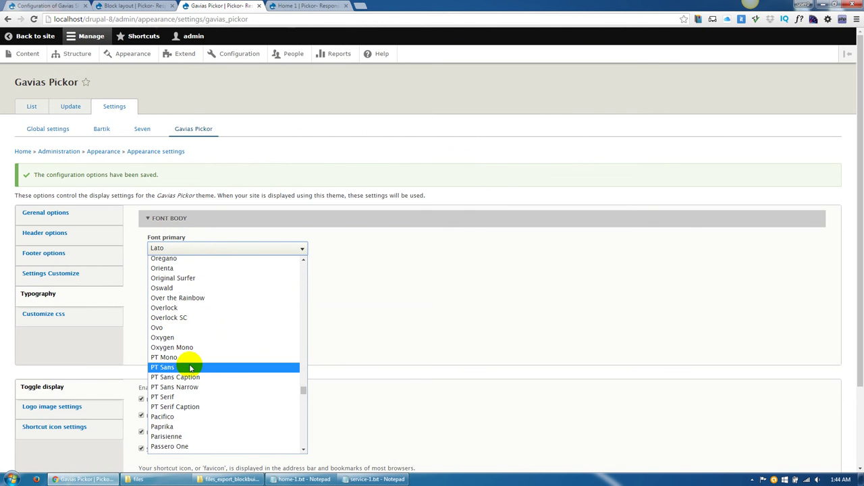
{"action": "scroll", "coordinate": [191, 368], "scroll_direction": "up", "scroll_amount": 3}
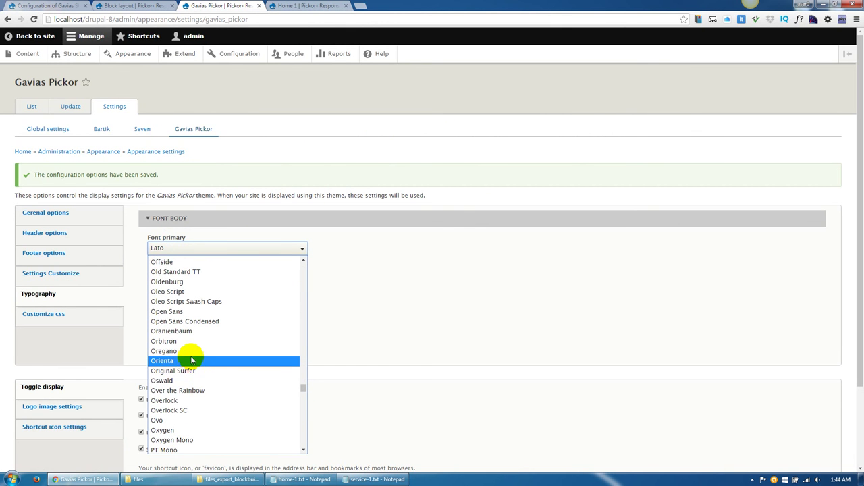
{"action": "scroll", "coordinate": [191, 362], "scroll_direction": "up", "scroll_amount": 3}
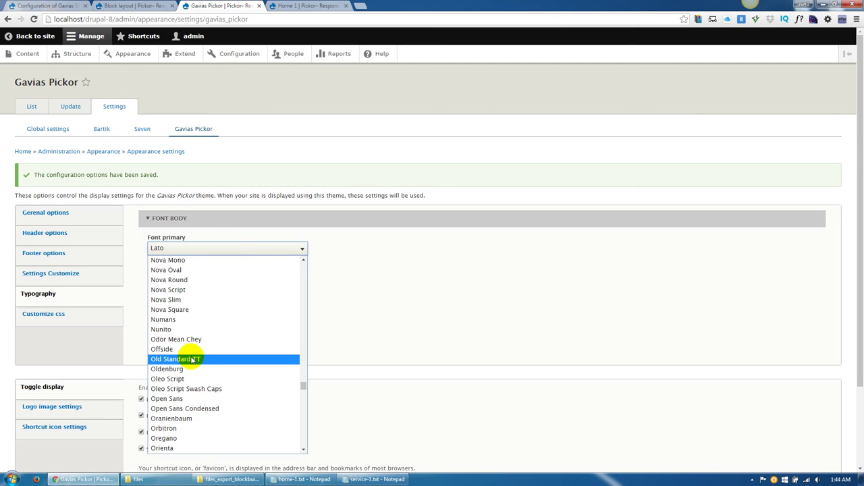
{"action": "left_click", "coordinate": [188, 399]}
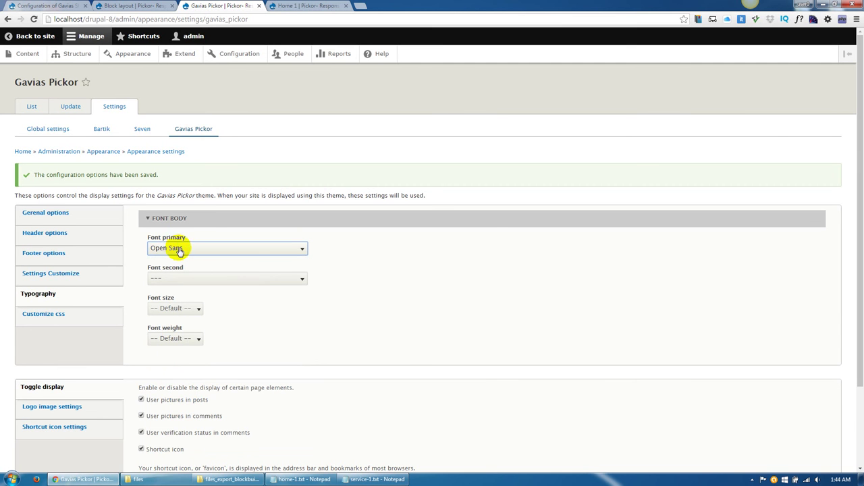
{"action": "scroll", "coordinate": [380, 299], "scroll_direction": "down", "scroll_amount": 3}
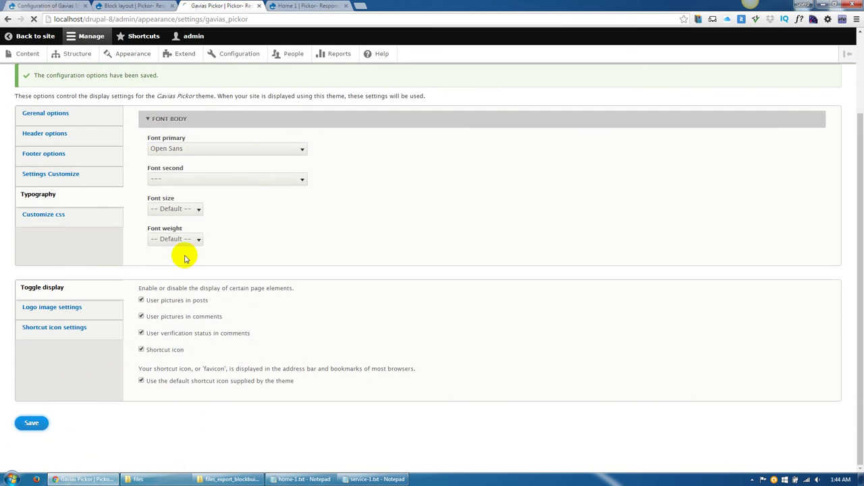
Examine the service descriptions on the home page in the new body font, highlighting the Construction Consultant text.
{"action": "left_click", "coordinate": [295, 7]}
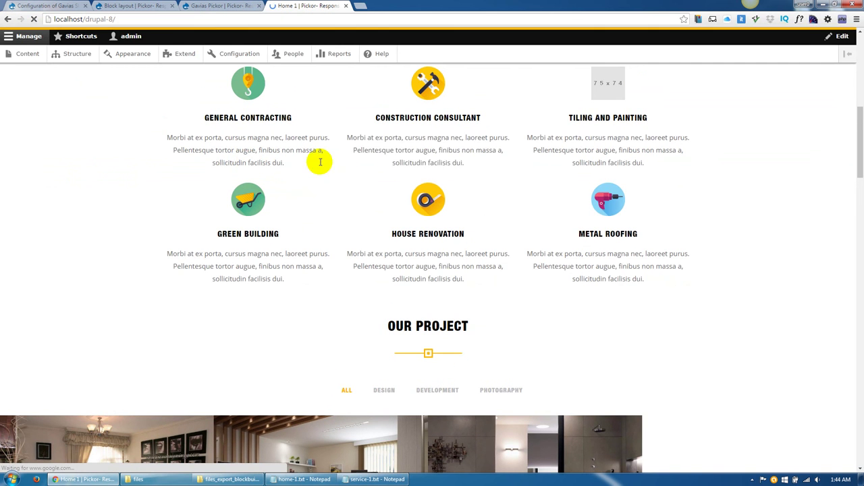
{"action": "left_click_drag", "start_coordinate": [347, 137], "coordinate": [437, 164]}
{"action": "left_click", "coordinate": [466, 170]}
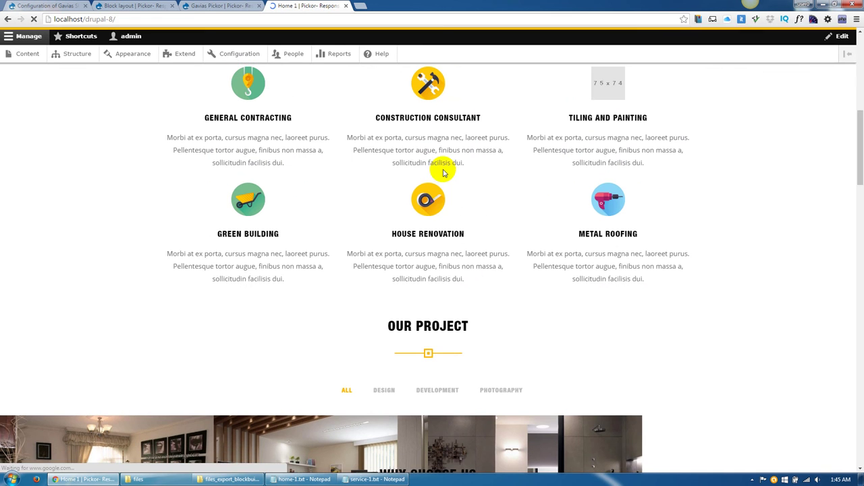
{"action": "left_click_drag", "start_coordinate": [399, 133], "coordinate": [452, 162]}
{"action": "left_click", "coordinate": [460, 187]}
Set the theme's primary body font to PT Sans, save the settings, and reload the home page to check it.
{"action": "left_click", "coordinate": [184, 5]}
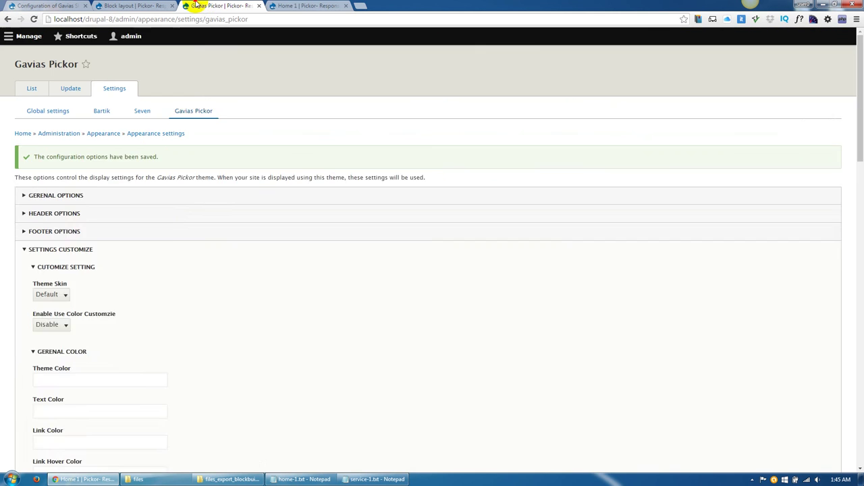
{"action": "left_click", "coordinate": [63, 294]}
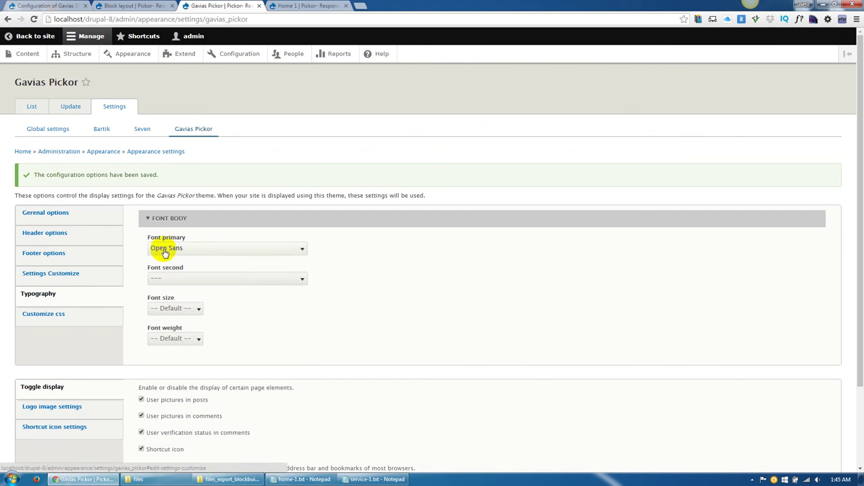
{"action": "left_click", "coordinate": [165, 248]}
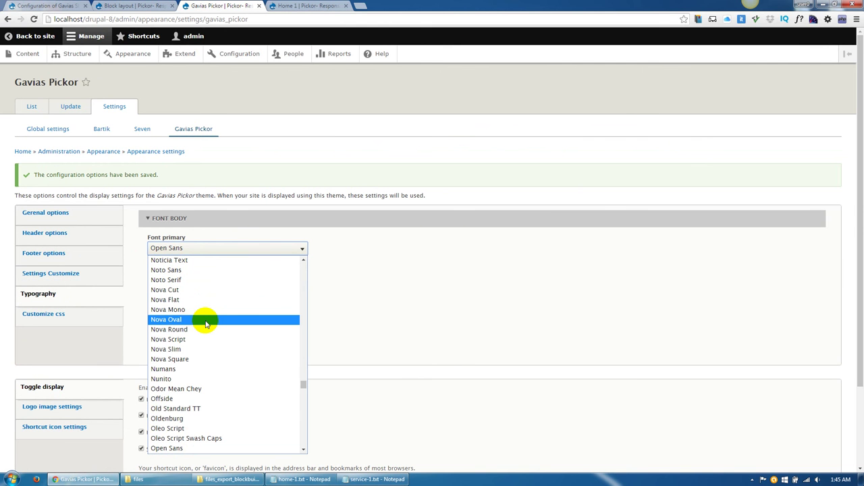
{"action": "scroll", "coordinate": [204, 323], "scroll_direction": "down", "scroll_amount": 9}
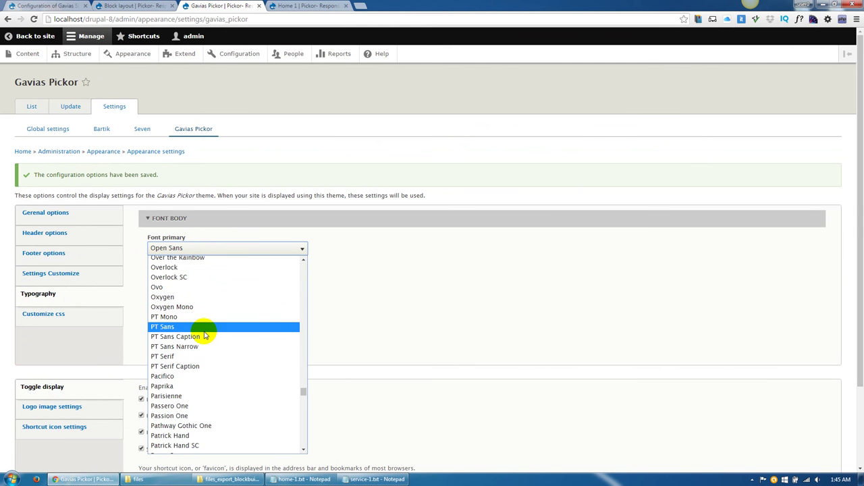
{"action": "left_click", "coordinate": [172, 327]}
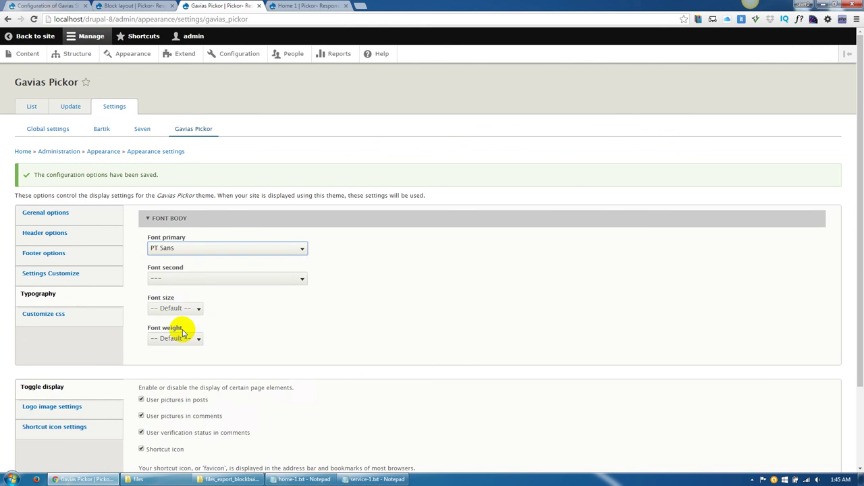
{"action": "scroll", "coordinate": [204, 336], "scroll_direction": "down", "scroll_amount": 1}
{"action": "scroll", "coordinate": [203, 336], "scroll_direction": "down", "scroll_amount": 1}
{"action": "left_click", "coordinate": [31, 433]}
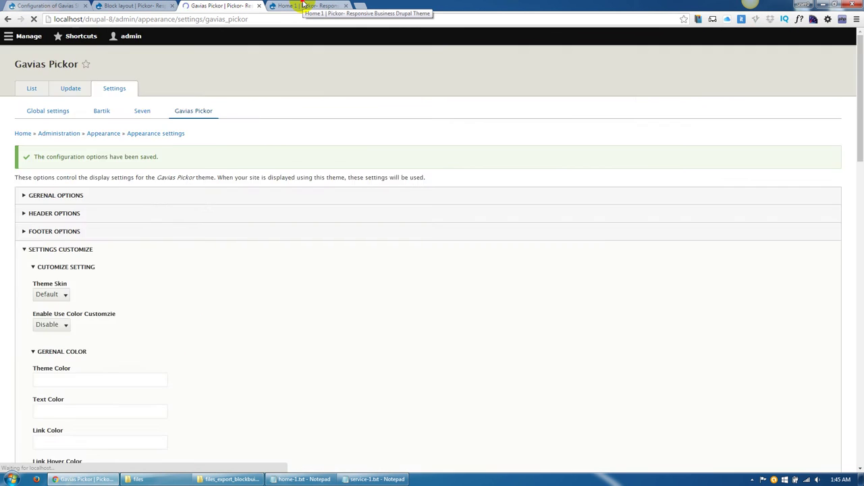
{"action": "left_click", "coordinate": [303, 6]}
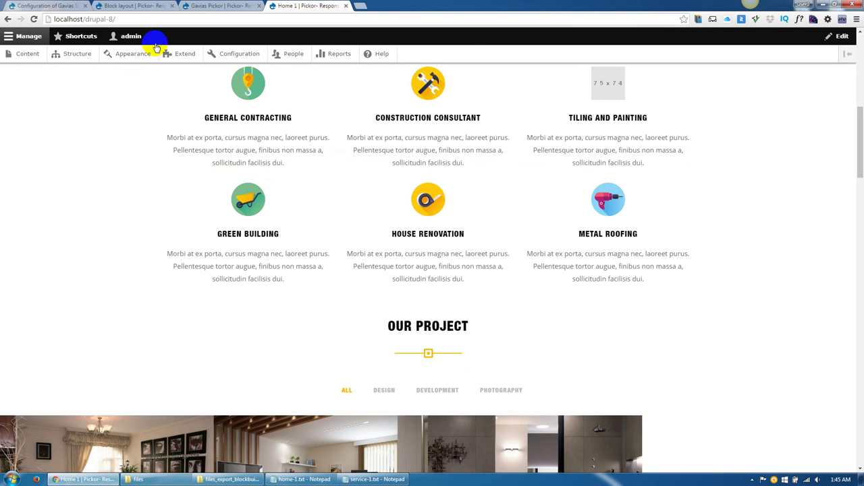
{"action": "left_click", "coordinate": [34, 19]}
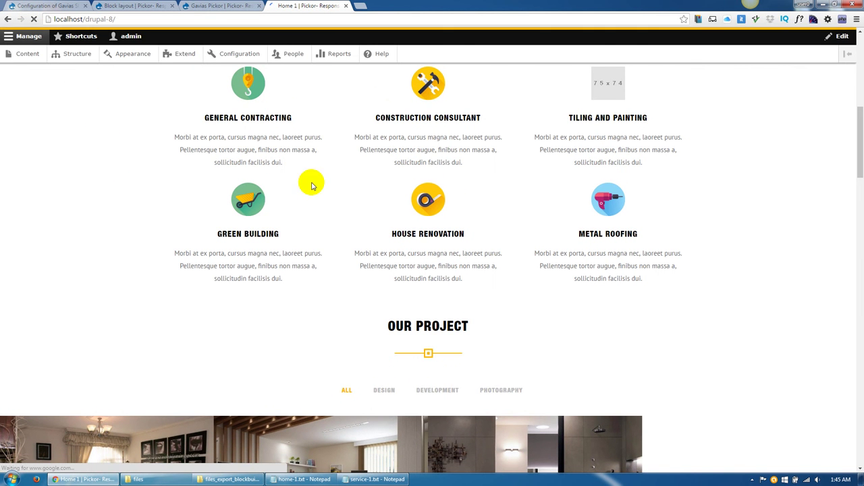
Set the theme's Font second to Actor, save the settings, and check the headings on the home page.
{"action": "left_click", "coordinate": [217, 6]}
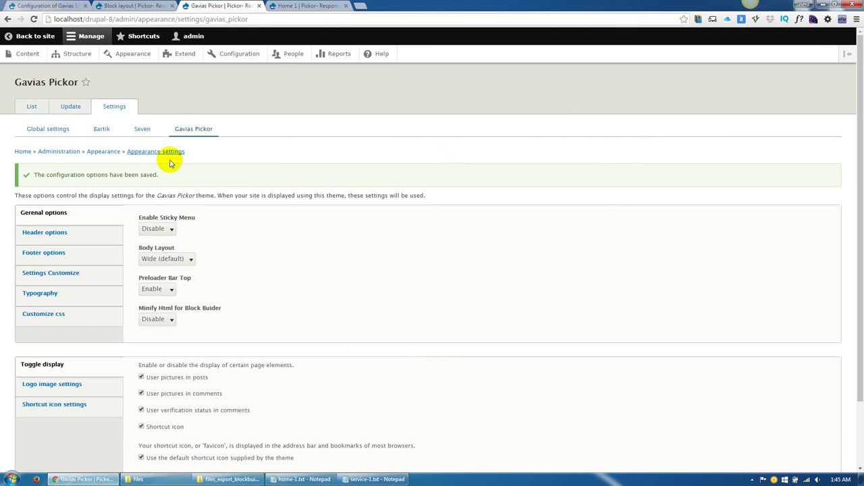
{"action": "left_click", "coordinate": [73, 295]}
{"action": "left_click", "coordinate": [162, 278]}
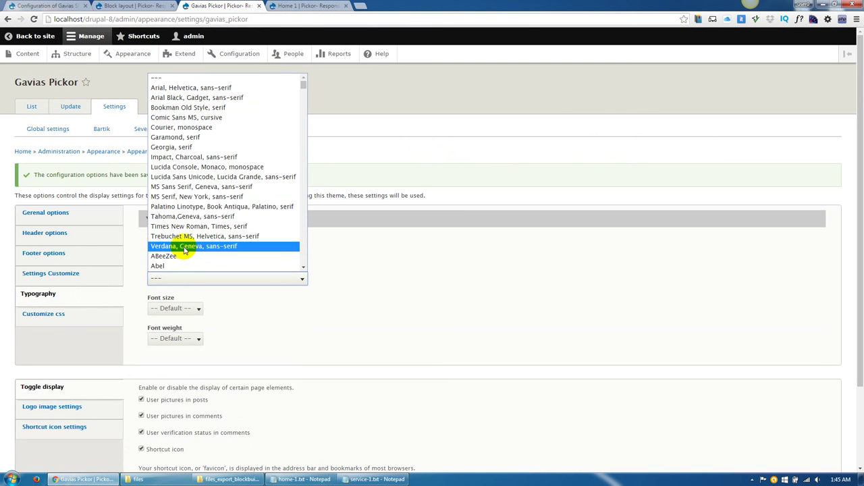
{"action": "scroll", "coordinate": [183, 247], "scroll_direction": "down", "scroll_amount": 3}
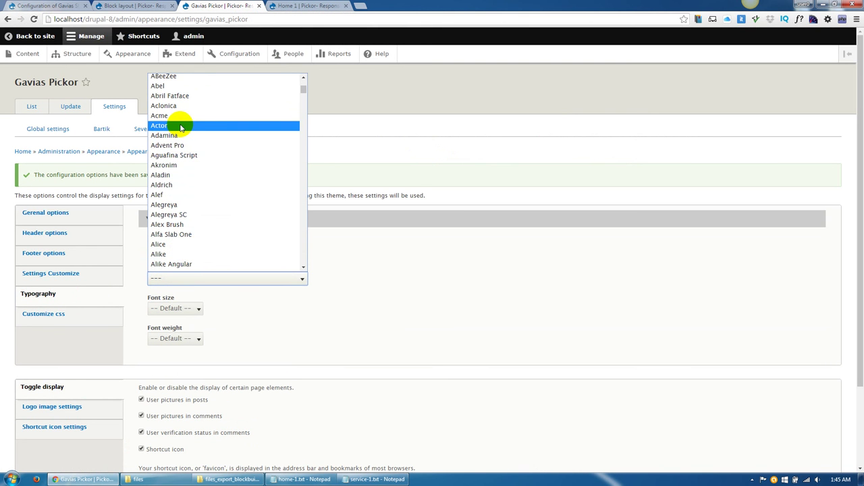
{"action": "left_click", "coordinate": [181, 127]}
{"action": "scroll", "coordinate": [112, 334], "scroll_direction": "down", "scroll_amount": 3}
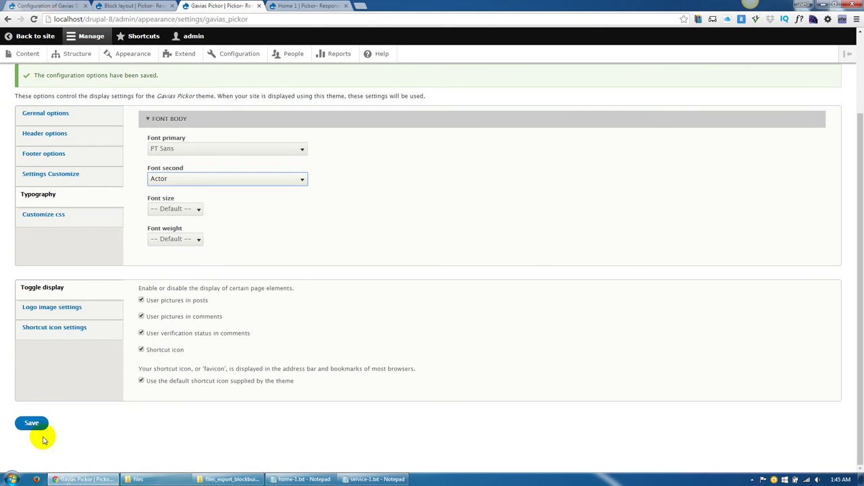
{"action": "left_click", "coordinate": [283, 6]}
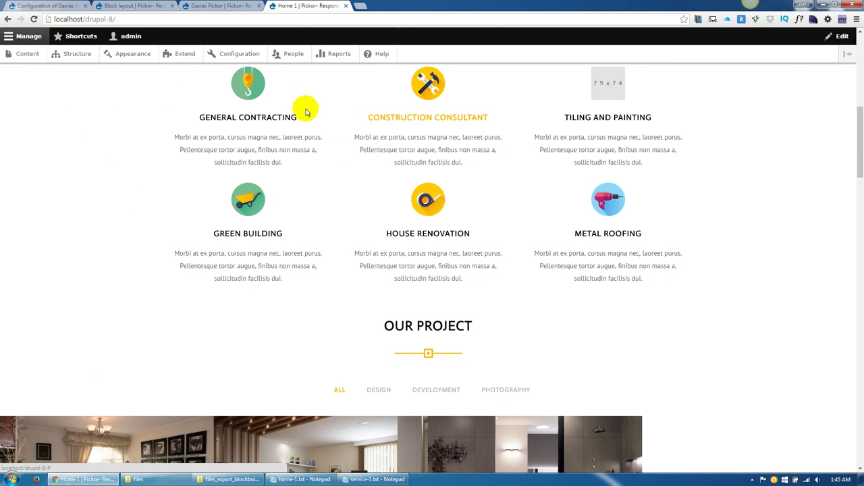
Set the theme's Font second to Almendra Display in the Typography settings and save the configuration.
{"action": "left_click", "coordinate": [214, 6]}
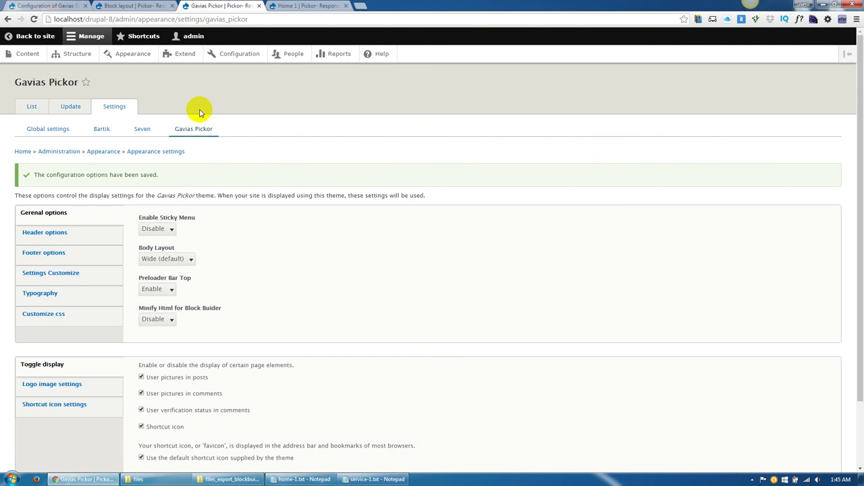
{"action": "left_click", "coordinate": [68, 273]}
{"action": "left_click", "coordinate": [64, 293]}
{"action": "left_click", "coordinate": [164, 282]}
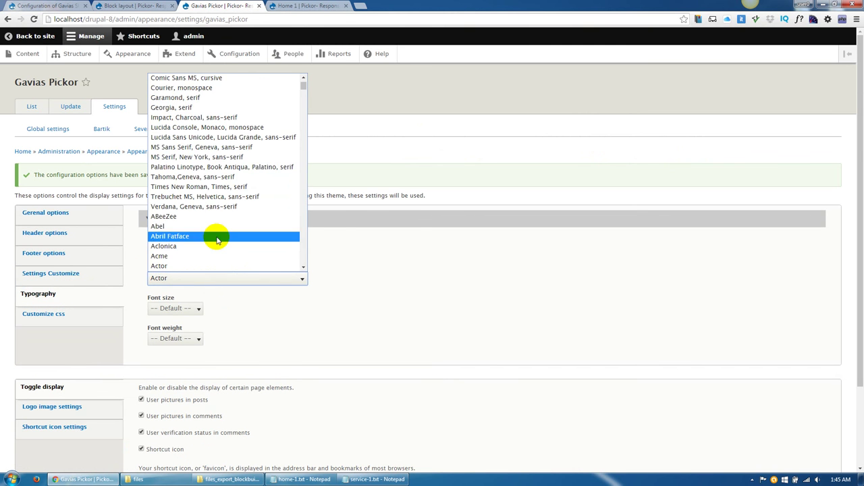
{"action": "scroll", "coordinate": [216, 236], "scroll_direction": "down", "scroll_amount": 4}
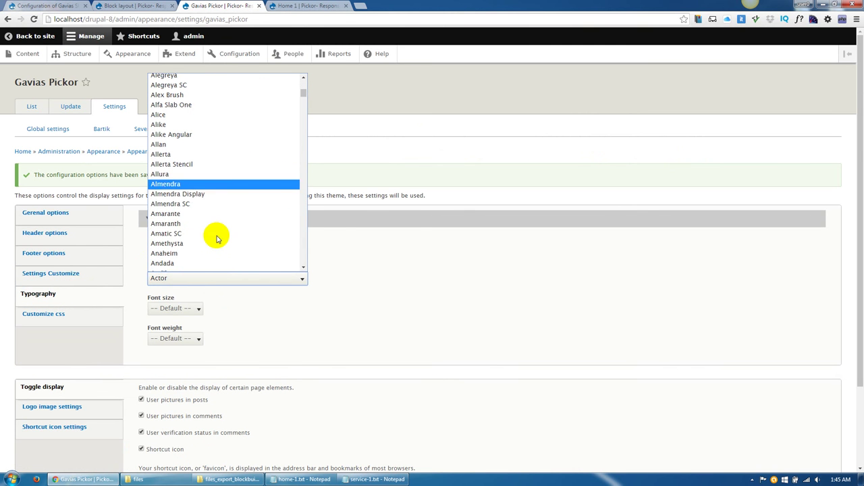
{"action": "left_click", "coordinate": [203, 195]}
{"action": "scroll", "coordinate": [33, 347], "scroll_direction": "down", "scroll_amount": 3}
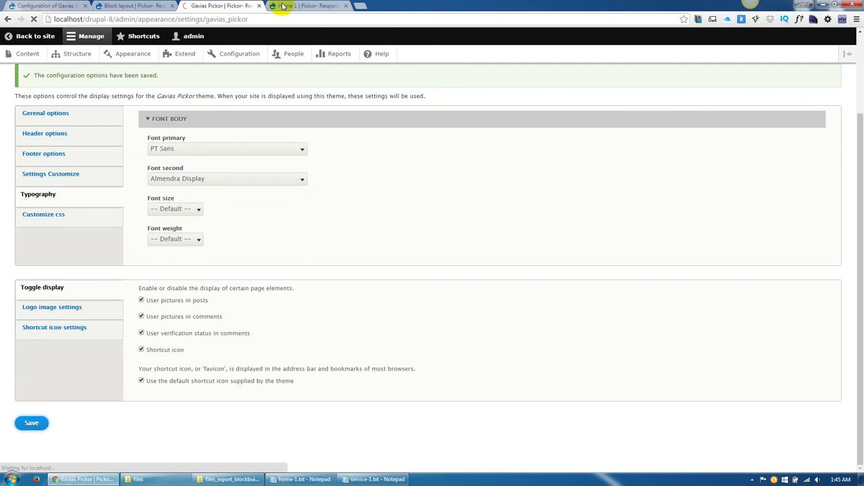
Reload the home page and examine the heading font from the service boxes down to the team and blog sections.
{"action": "left_click", "coordinate": [294, 5]}
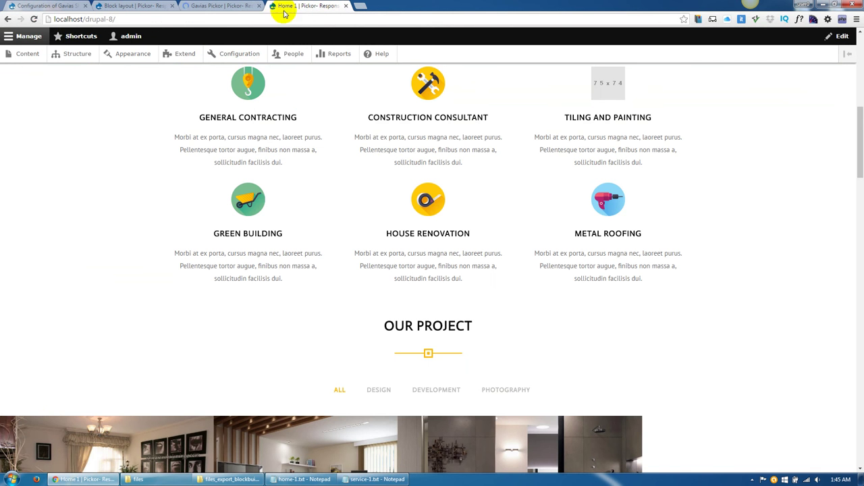
{"action": "left_click", "coordinate": [34, 19]}
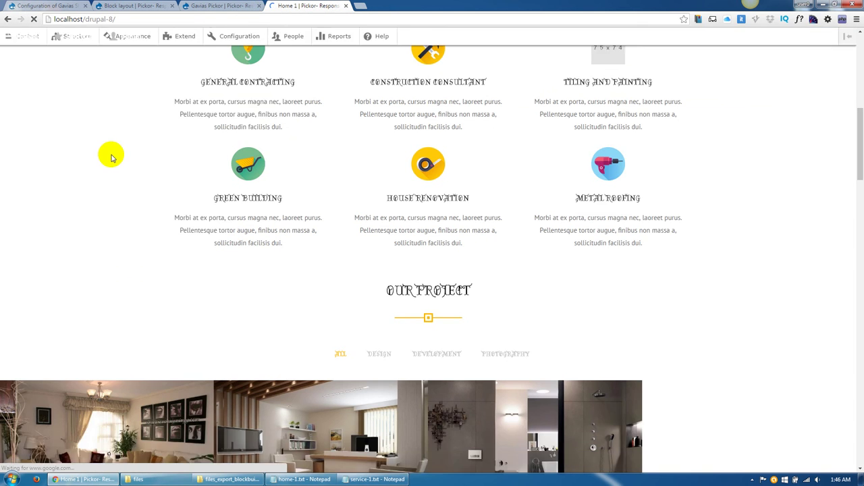
{"action": "scroll", "coordinate": [322, 257], "scroll_direction": "down", "scroll_amount": 7}
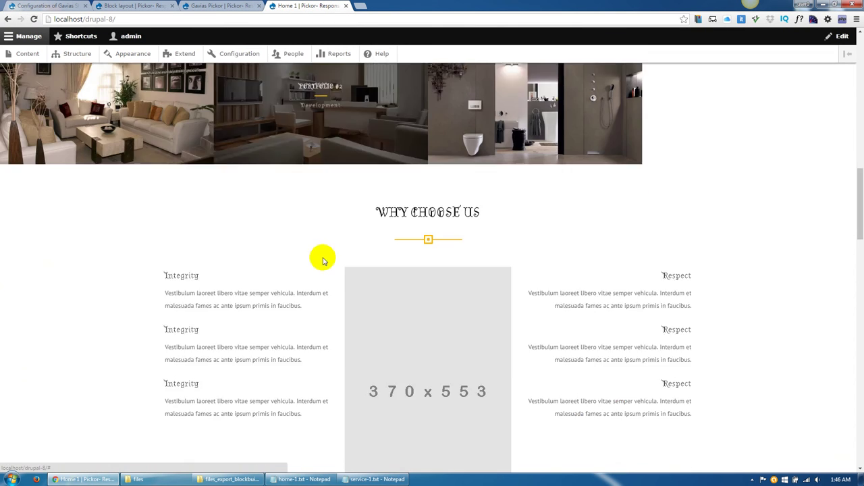
{"action": "scroll", "coordinate": [267, 273], "scroll_direction": "down", "scroll_amount": 10}
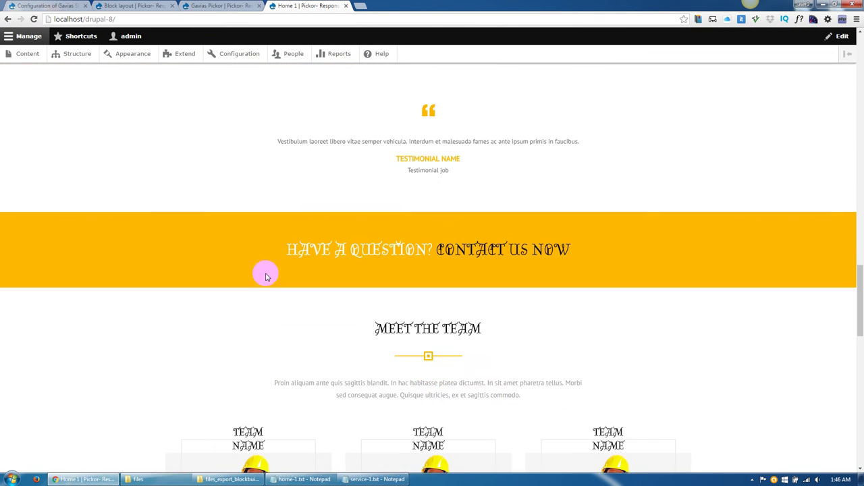
{"action": "scroll", "coordinate": [270, 270], "scroll_direction": "down", "scroll_amount": 2}
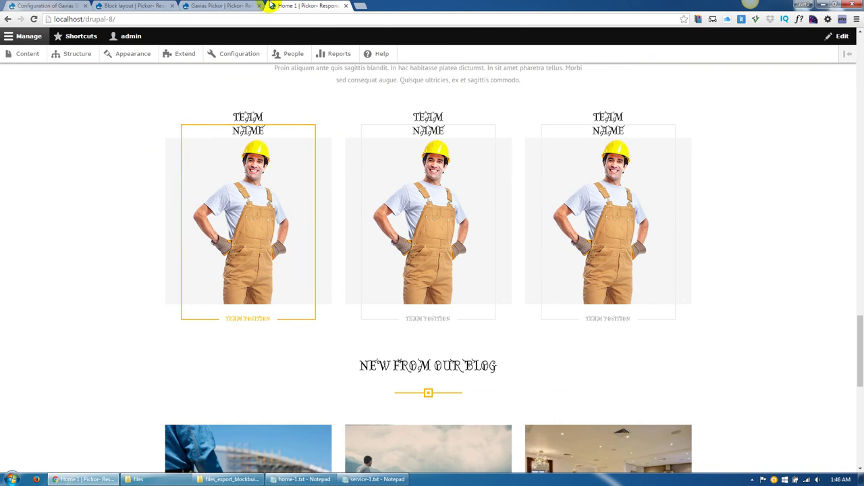
{"action": "scroll", "coordinate": [196, 142], "scroll_direction": "up", "scroll_amount": 2}
Set the theme's Font second to Alike Angular and Font primary to Oregano, and save the configuration.
{"action": "left_click", "coordinate": [218, 5]}
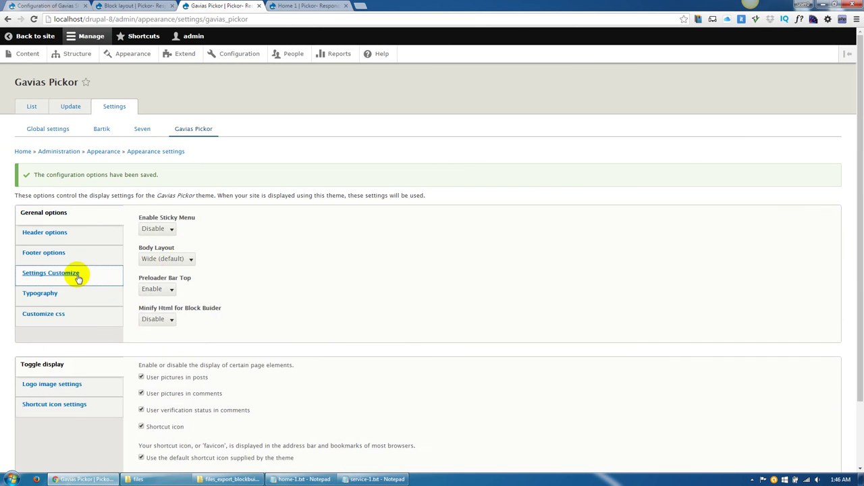
{"action": "left_click", "coordinate": [70, 295]}
{"action": "left_click", "coordinate": [172, 278]}
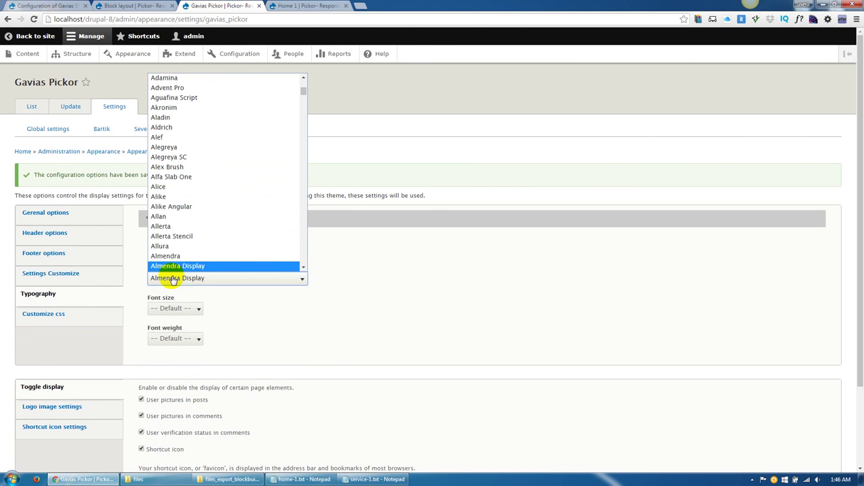
{"action": "left_click", "coordinate": [179, 206]}
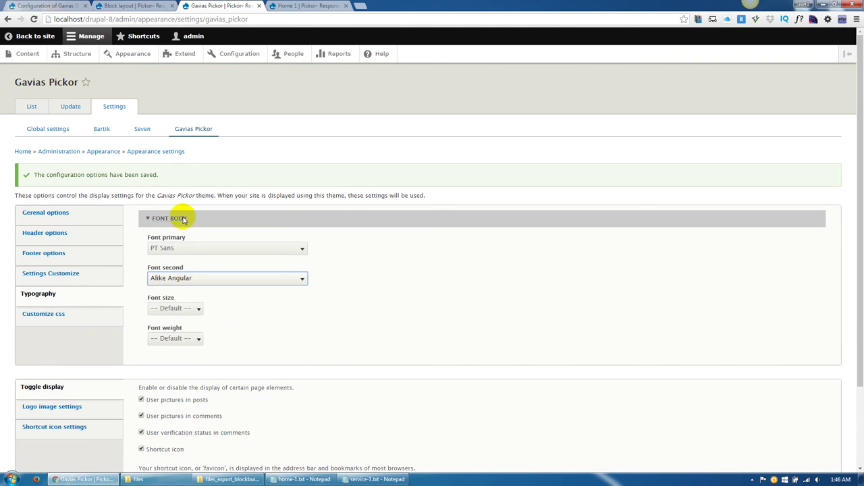
{"action": "left_click", "coordinate": [182, 249]}
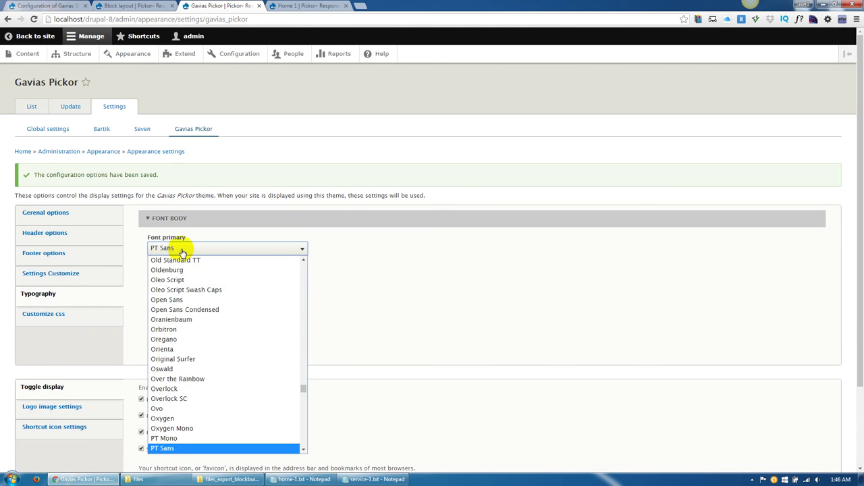
{"action": "left_click", "coordinate": [195, 339]}
{"action": "scroll", "coordinate": [77, 382], "scroll_direction": "down", "scroll_amount": 3}
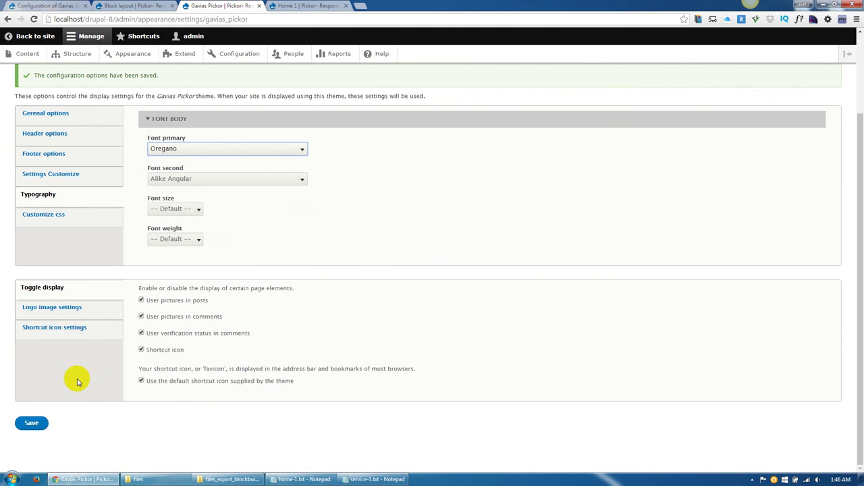
{"action": "left_click", "coordinate": [30, 424]}
Reload the home page and check the new body and heading fonts in the Why Choose Us section.
{"action": "left_click", "coordinate": [295, 8]}
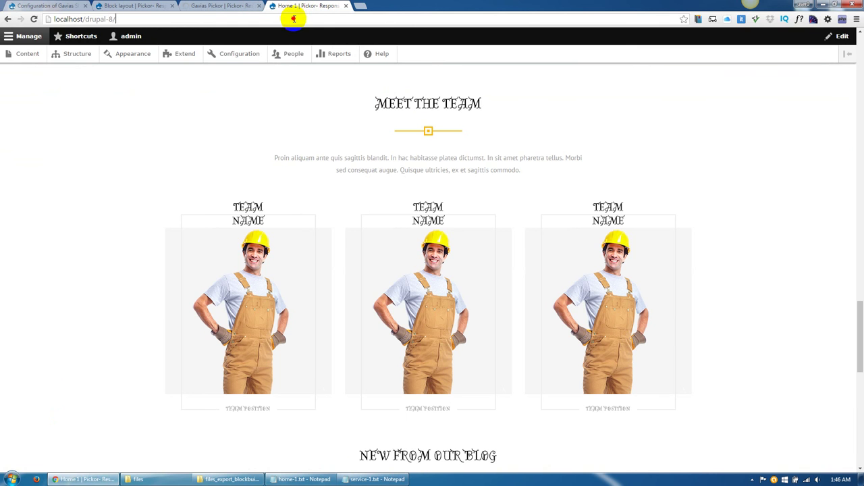
{"action": "left_click", "coordinate": [32, 19]}
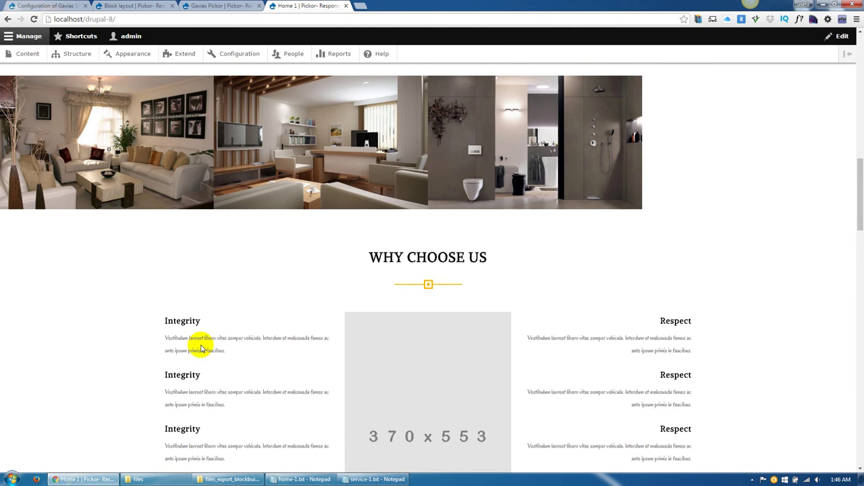
{"action": "left_click_drag", "start_coordinate": [192, 337], "coordinate": [208, 347]}
{"action": "left_click", "coordinate": [164, 323]}
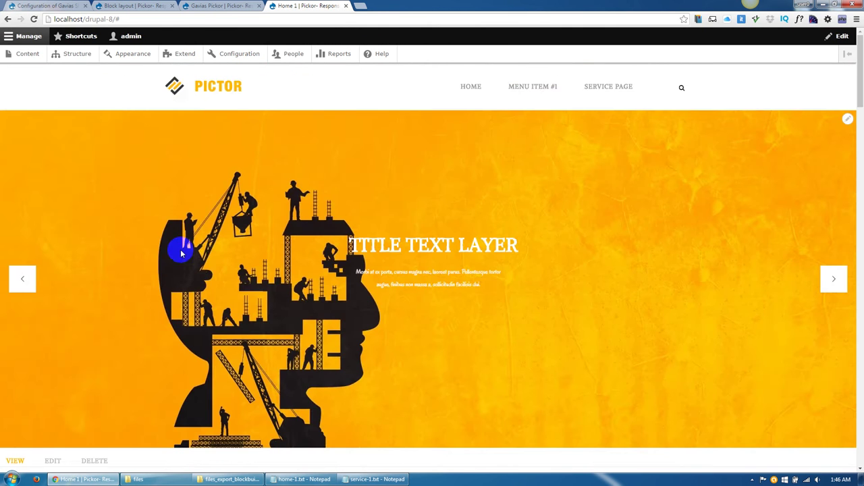
Set the general Theme Color to #de1111 in the theme's customize settings.
{"action": "left_click", "coordinate": [220, 5]}
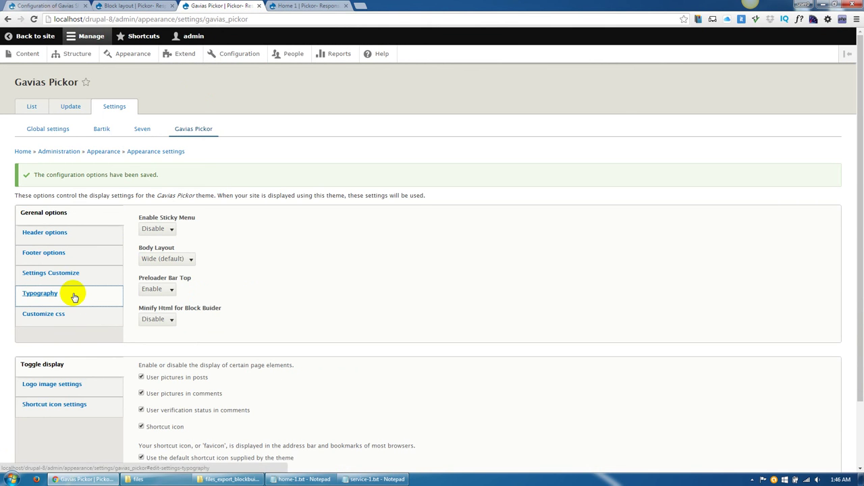
{"action": "left_click", "coordinate": [72, 294]}
{"action": "left_click", "coordinate": [77, 275]}
{"action": "scroll", "coordinate": [77, 276], "scroll_direction": "down", "scroll_amount": 2}
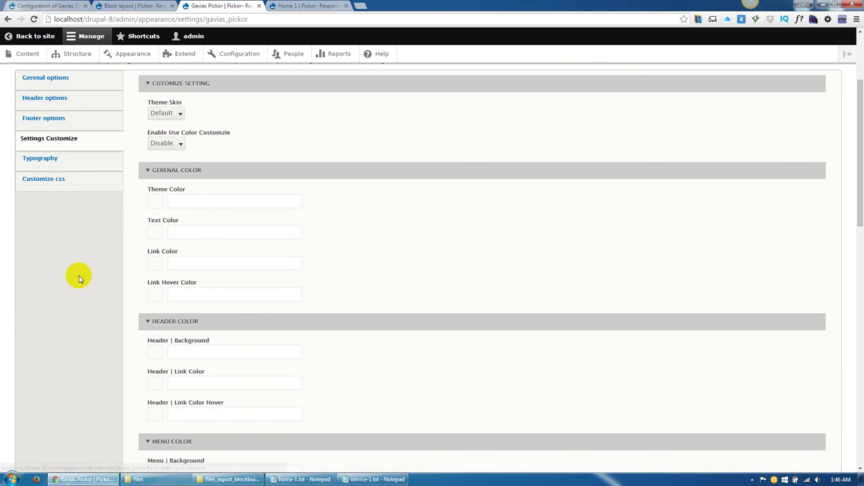
{"action": "scroll", "coordinate": [106, 243], "scroll_direction": "down", "scroll_amount": 1}
{"action": "left_click", "coordinate": [196, 156]}
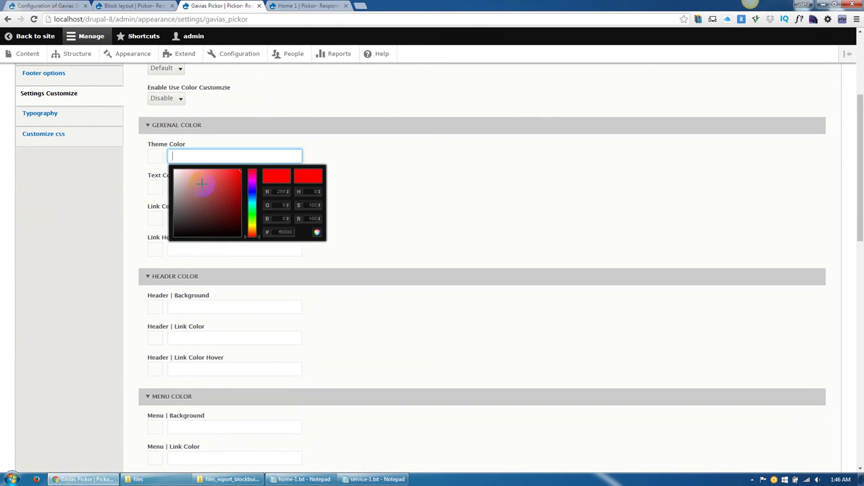
{"action": "left_click", "coordinate": [212, 198]}
{"action": "left_click", "coordinate": [108, 225]}
{"action": "left_click", "coordinate": [204, 188]}
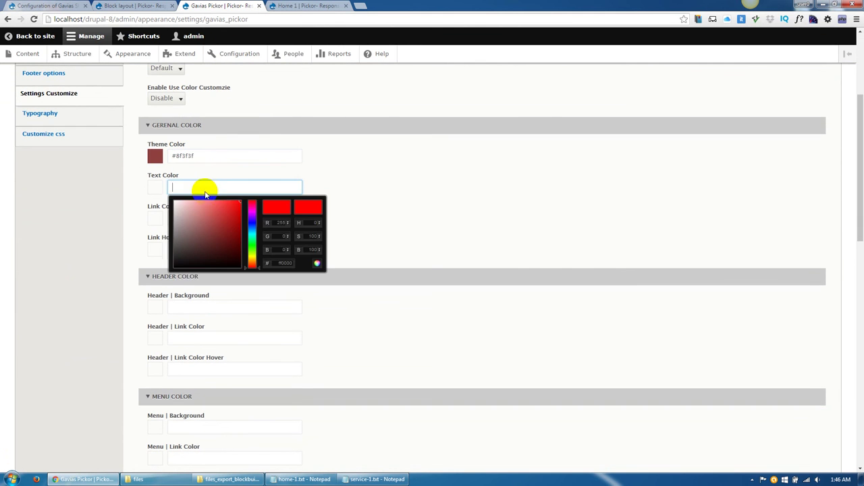
{"action": "left_click", "coordinate": [203, 154]}
{"action": "left_click", "coordinate": [235, 180]}
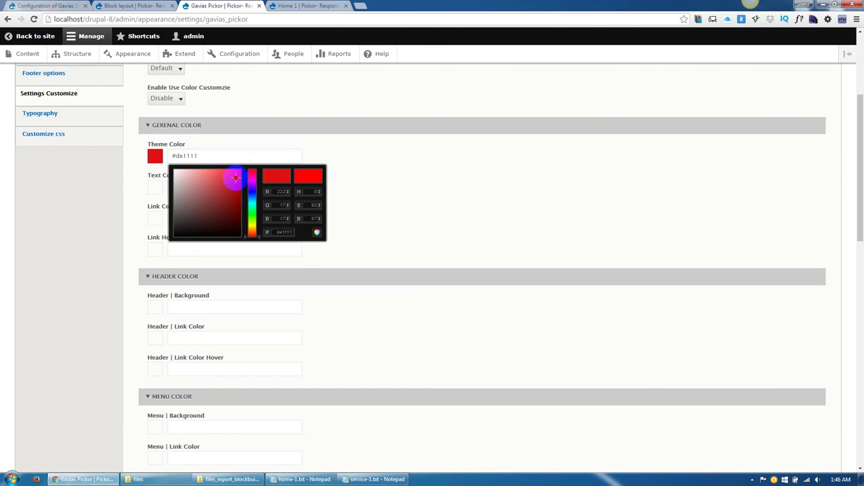
{"action": "left_click", "coordinate": [92, 237]}
Enable the use of customized colors for the theme and save the configuration.
{"action": "scroll", "coordinate": [97, 237], "scroll_direction": "up", "scroll_amount": 2}
{"action": "left_click", "coordinate": [165, 121]}
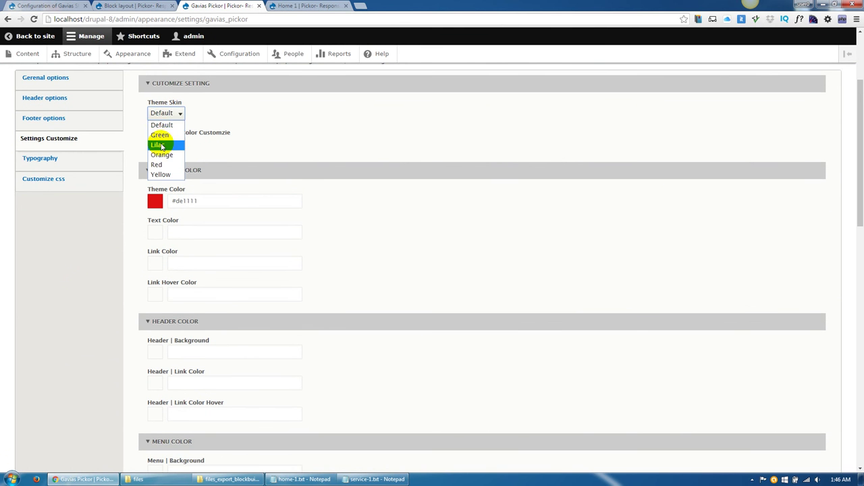
{"action": "left_click", "coordinate": [107, 247]}
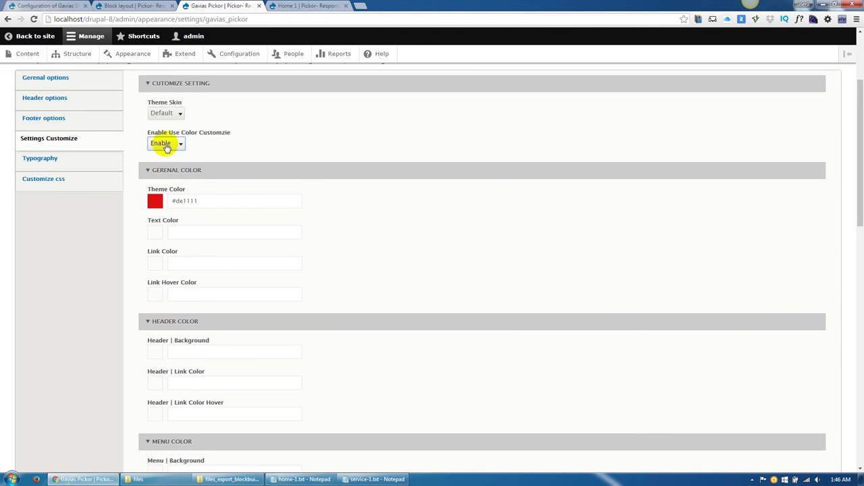
{"action": "left_click", "coordinate": [170, 113]}
{"action": "left_click", "coordinate": [111, 264]}
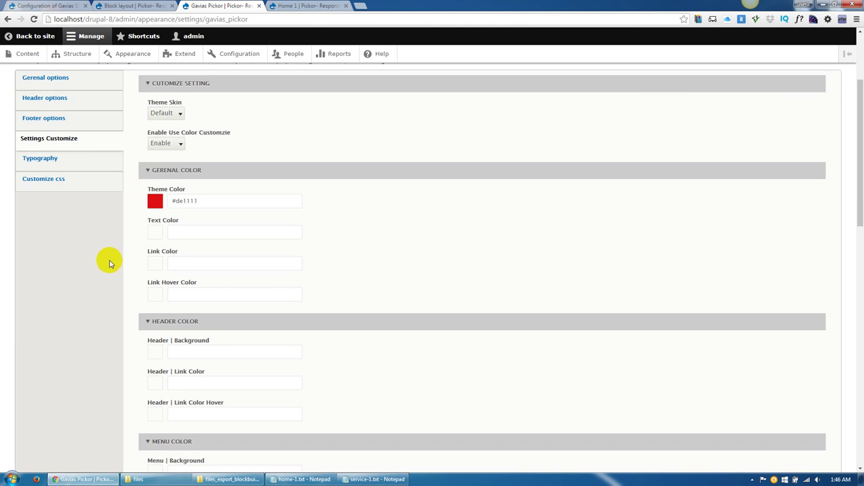
{"action": "scroll", "coordinate": [23, 336], "scroll_direction": "down", "scroll_amount": 15}
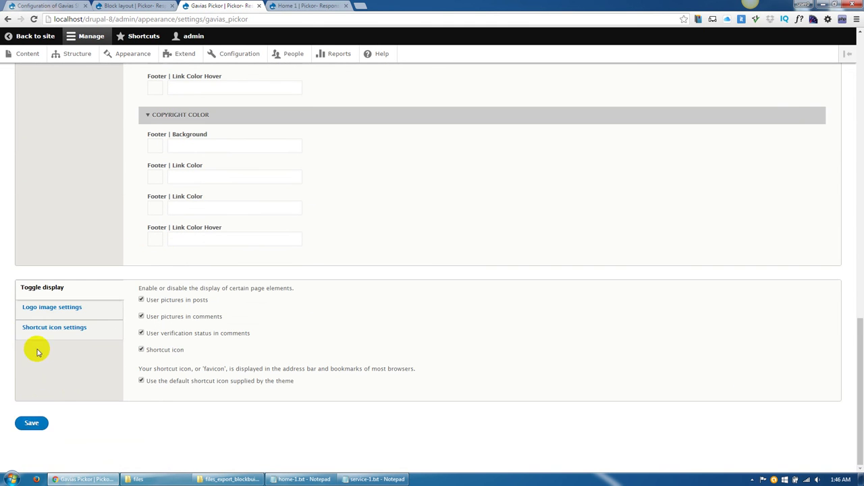
{"action": "scroll", "coordinate": [160, 197], "scroll_direction": "up", "scroll_amount": 3}
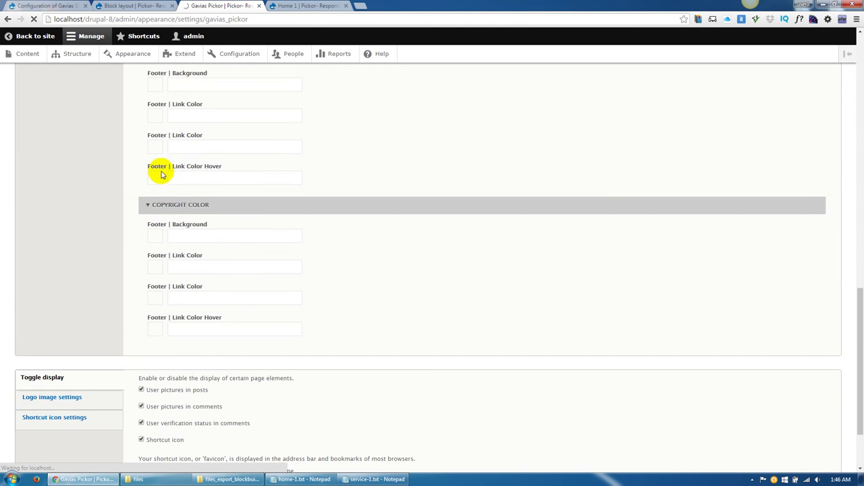
Reload the home page and examine how the custom theme color is applied across its sections.
{"action": "left_click", "coordinate": [315, 6]}
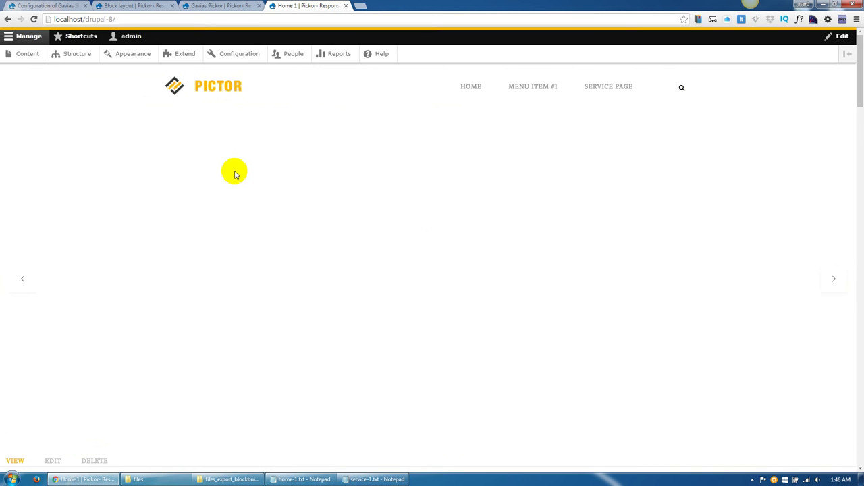
{"action": "scroll", "coordinate": [268, 253], "scroll_direction": "down", "scroll_amount": 6}
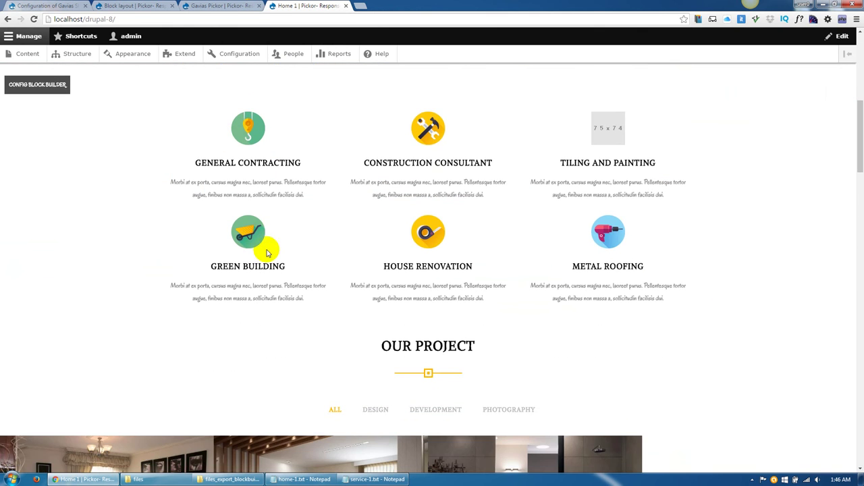
{"action": "scroll", "coordinate": [424, 375], "scroll_direction": "down", "scroll_amount": 2}
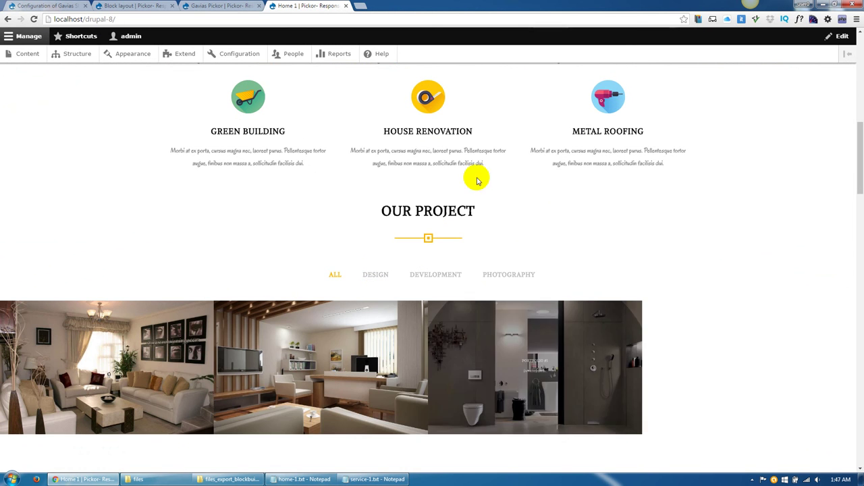
{"action": "scroll", "coordinate": [531, 212], "scroll_direction": "down", "scroll_amount": 5}
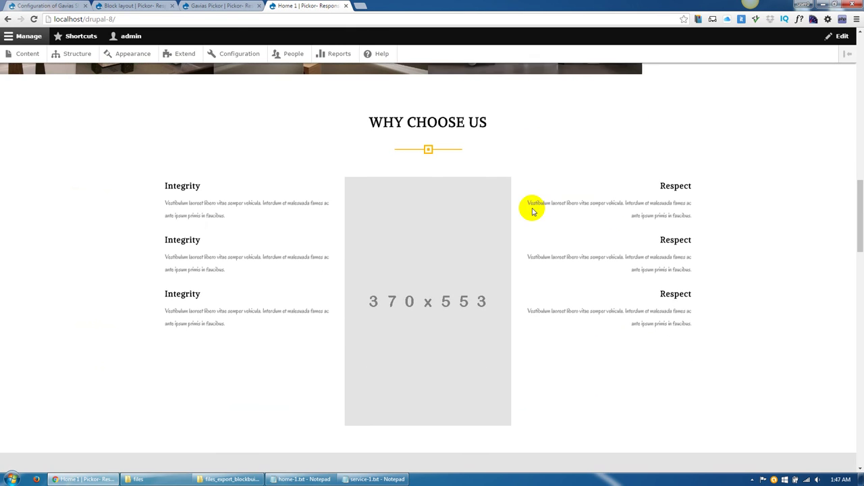
{"action": "scroll", "coordinate": [154, 186], "scroll_direction": "down", "scroll_amount": 5}
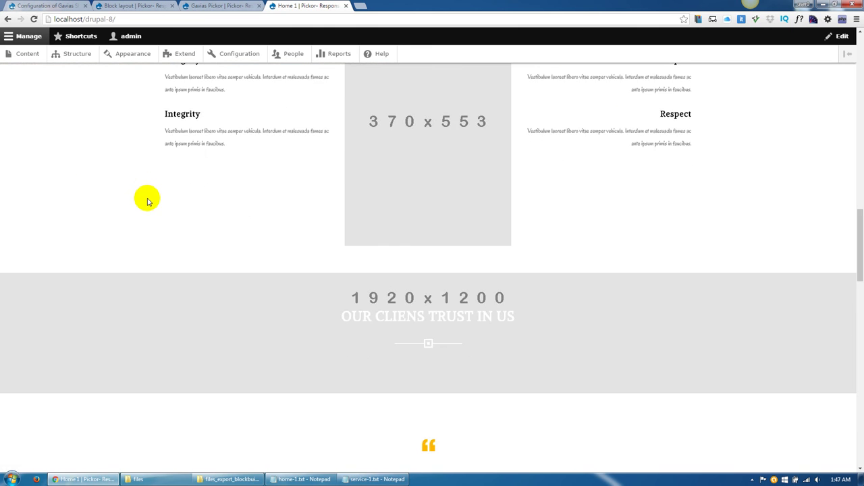
{"action": "key", "text": "F5"}
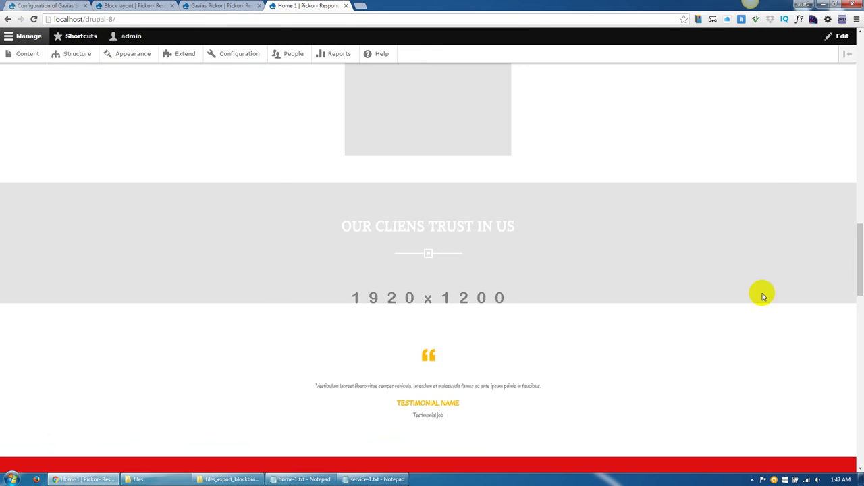
{"action": "left_click_drag", "start_coordinate": [858, 294], "coordinate": [858, 68]}
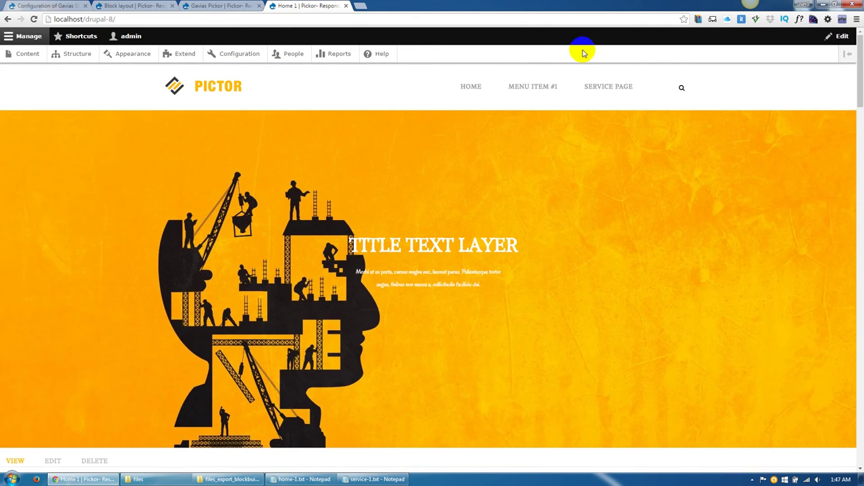
Review the theme's typography options and its color customization fields from the general colors down to the copyright colors.
{"action": "left_click", "coordinate": [219, 5]}
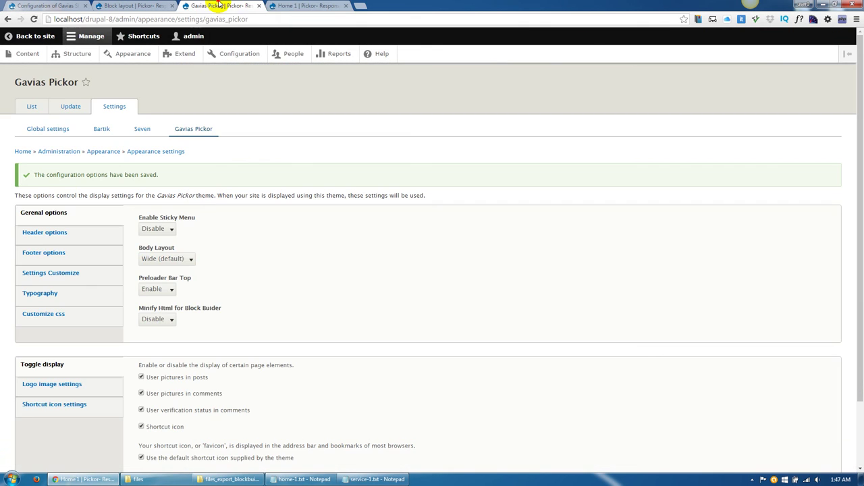
{"action": "left_click", "coordinate": [66, 295]}
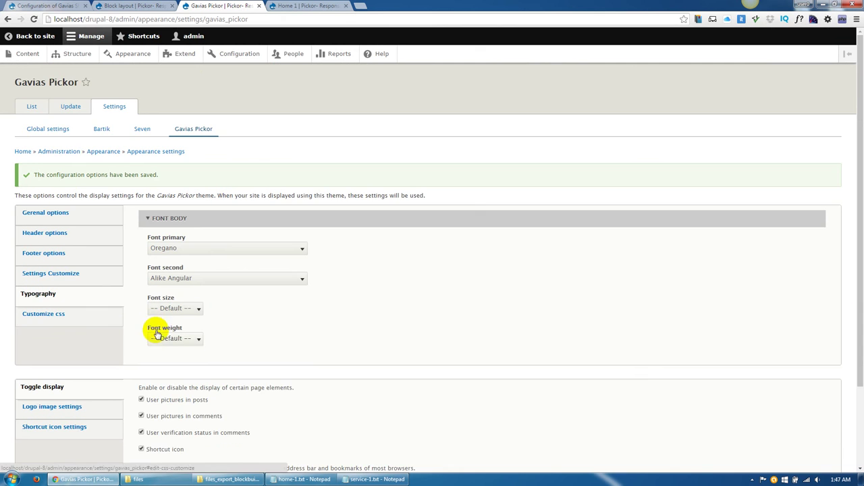
{"action": "scroll", "coordinate": [135, 317], "scroll_direction": "down", "scroll_amount": 1}
{"action": "left_click", "coordinate": [81, 230]}
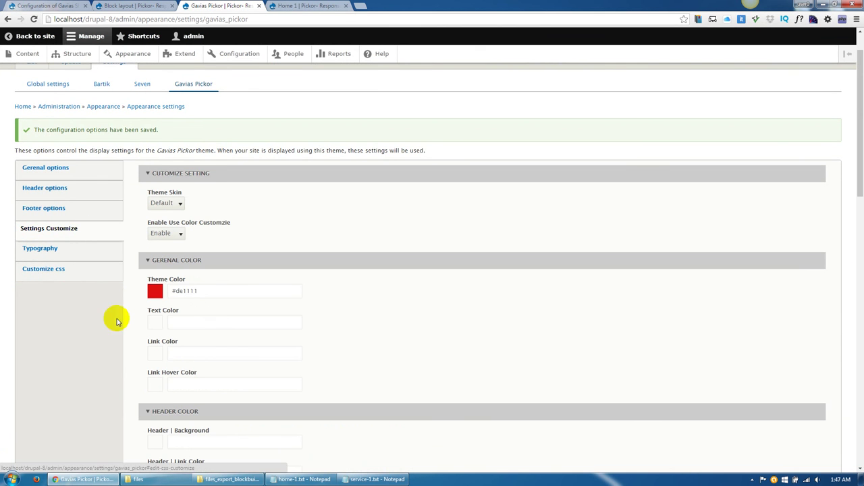
{"action": "left_click", "coordinate": [193, 323]}
{"action": "scroll", "coordinate": [81, 338], "scroll_direction": "down", "scroll_amount": 3}
{"action": "left_click", "coordinate": [77, 325]}
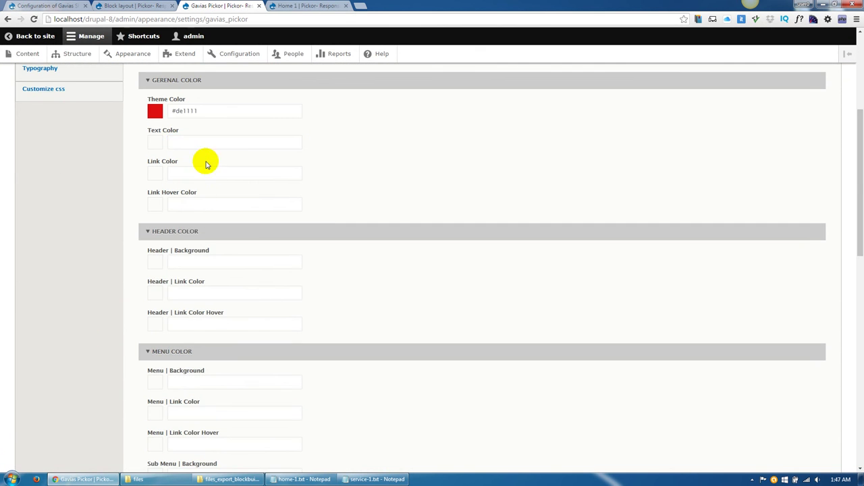
{"action": "scroll", "coordinate": [173, 317], "scroll_direction": "down", "scroll_amount": 12}
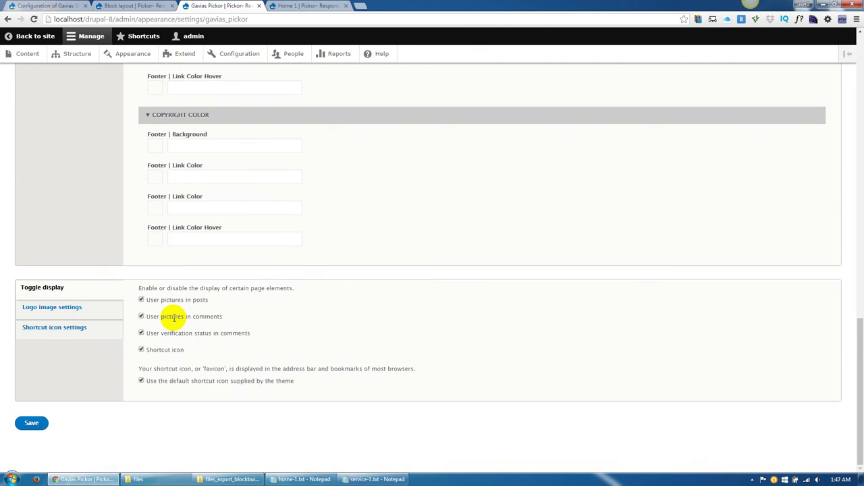
{"action": "scroll", "coordinate": [155, 346], "scroll_direction": "up", "scroll_amount": 15}
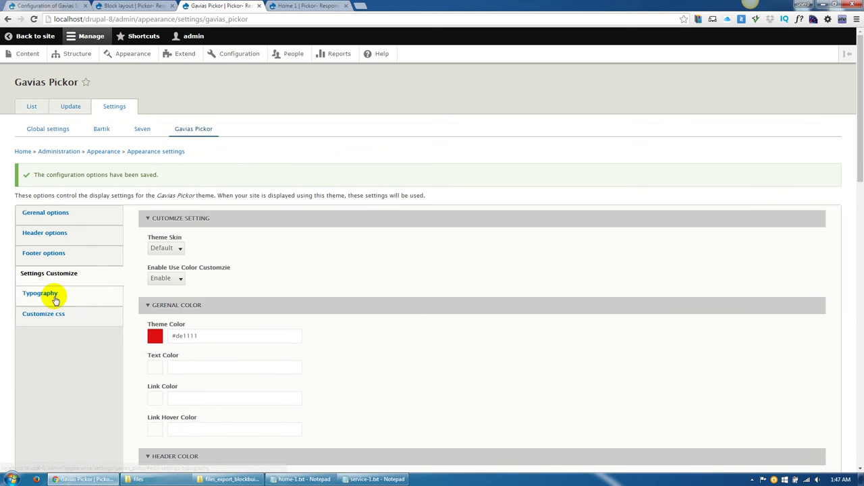
Look over the theme's custom CSS field, the footer column sizes and the header options.
{"action": "left_click", "coordinate": [55, 298]}
{"action": "left_click", "coordinate": [56, 316]}
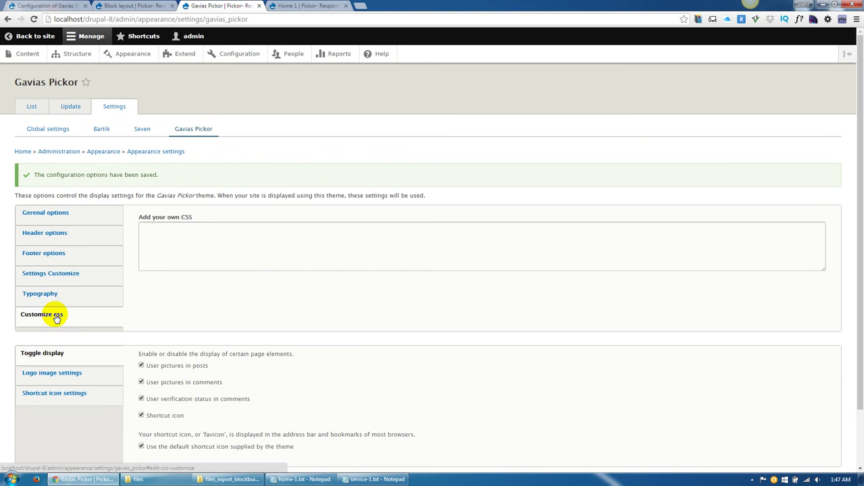
{"action": "left_click", "coordinate": [193, 239]}
{"action": "left_click", "coordinate": [45, 253]}
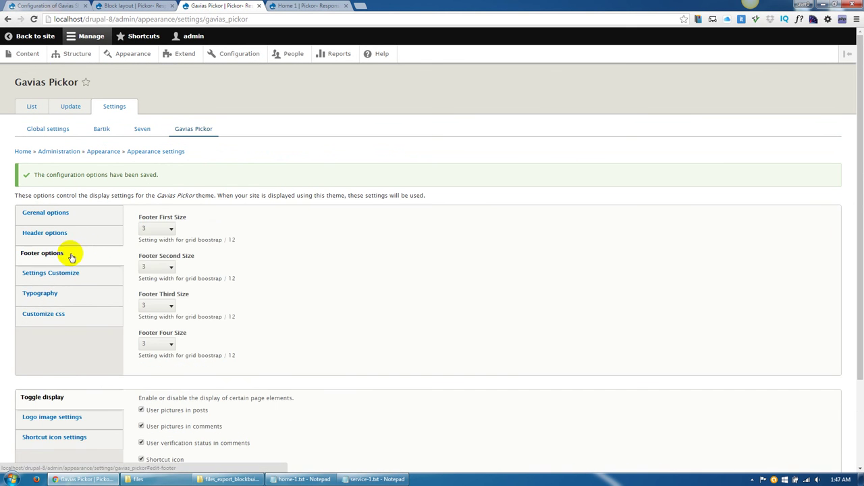
{"action": "left_click", "coordinate": [163, 230]}
{"action": "left_click", "coordinate": [154, 335]}
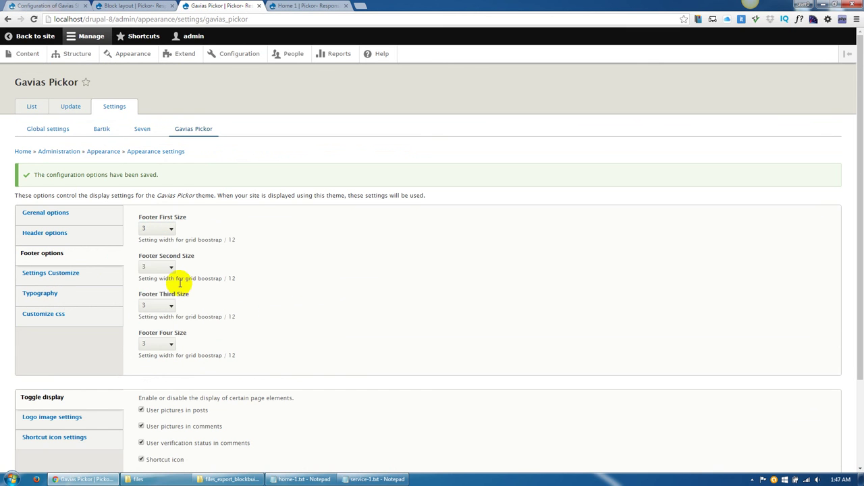
{"action": "left_click", "coordinate": [68, 229]}
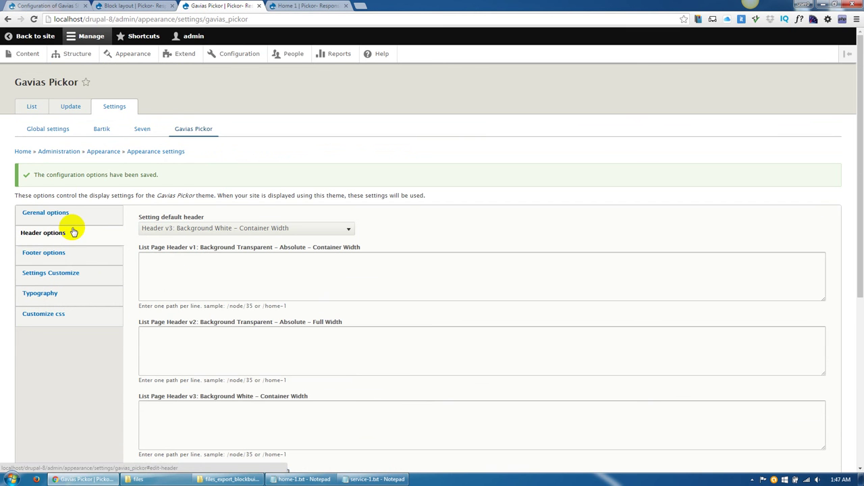
Examine the page path lists for header versions v1 to v4 and the display toggles in the theme settings.
{"action": "left_click", "coordinate": [213, 288]}
{"action": "scroll", "coordinate": [212, 295], "scroll_direction": "down", "scroll_amount": 2}
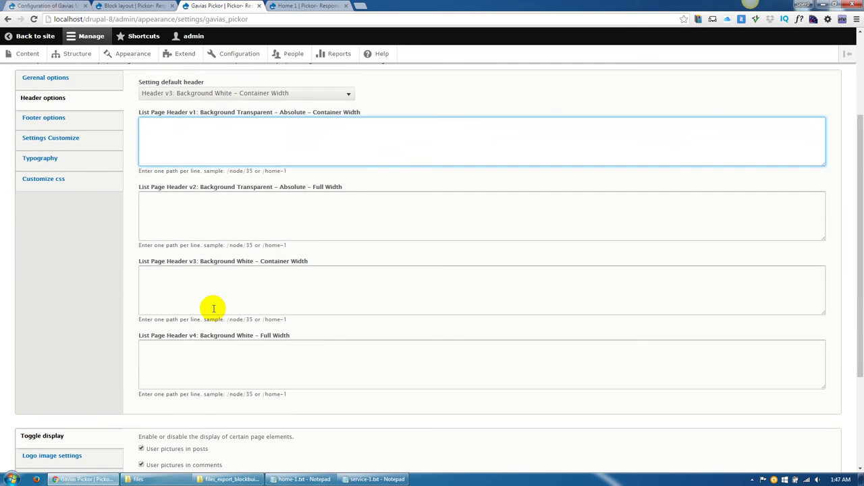
{"action": "scroll", "coordinate": [213, 306], "scroll_direction": "down", "scroll_amount": 3}
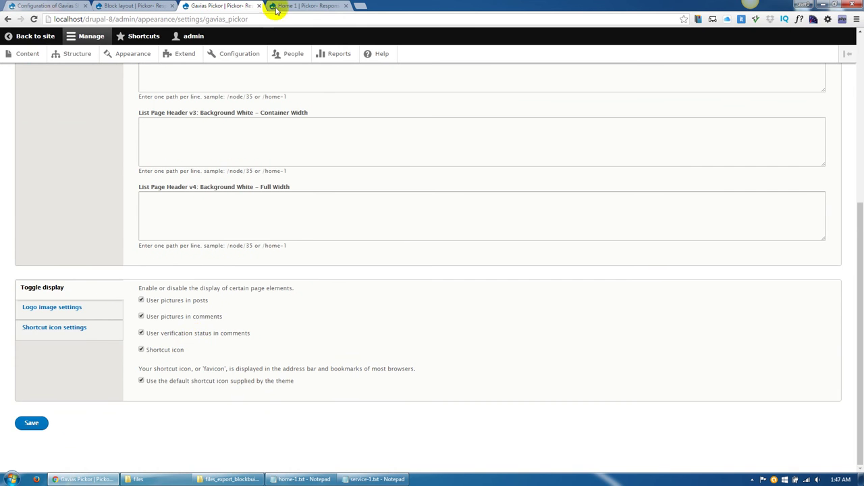
Return to the site's home page and log out of the administrator account.
{"action": "left_click", "coordinate": [276, 6]}
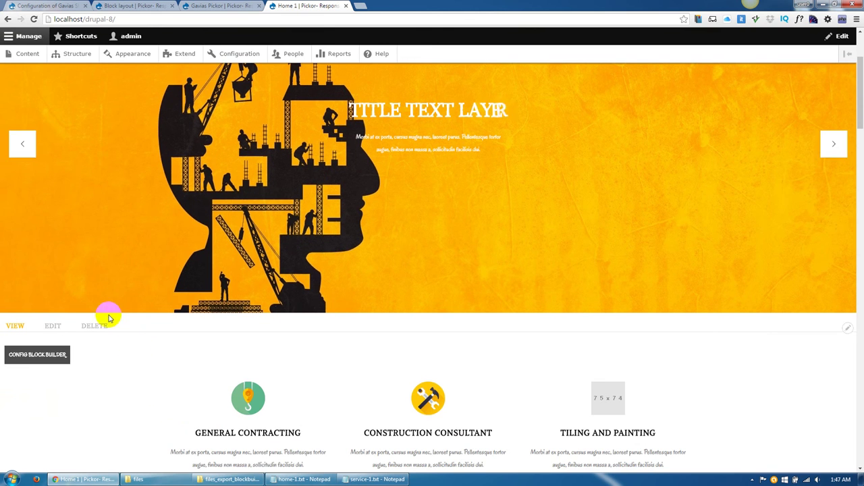
{"action": "left_click", "coordinate": [131, 36]}
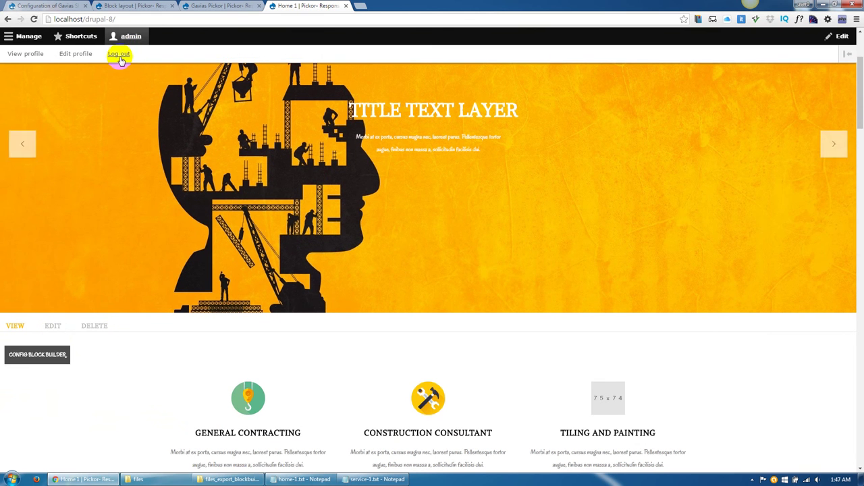
{"action": "left_click", "coordinate": [118, 54]}
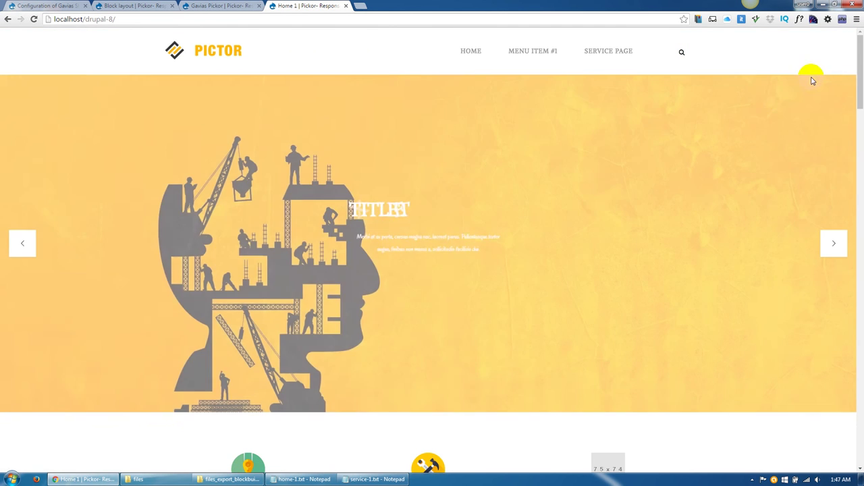
Look over the home page as an anonymous visitor and reload it through the site logo.
{"action": "scroll", "coordinate": [287, 121], "scroll_direction": "down", "scroll_amount": 5}
{"action": "scroll", "coordinate": [135, 133], "scroll_direction": "up", "scroll_amount": 5}
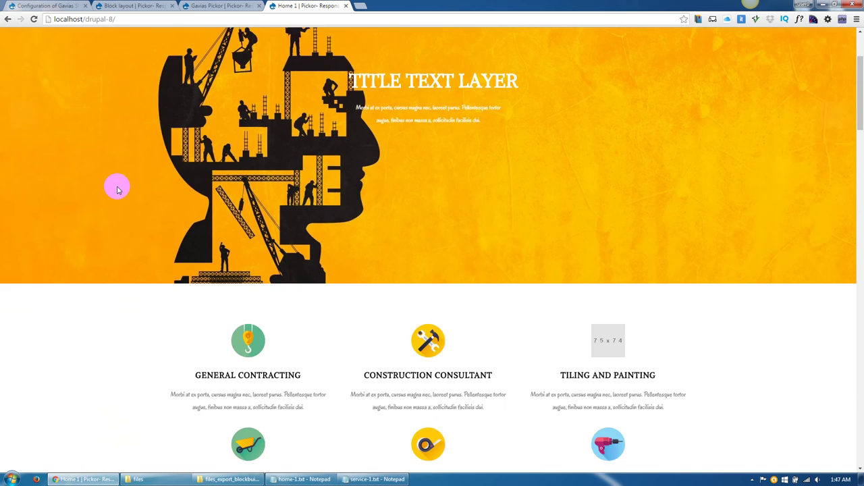
{"action": "left_click", "coordinate": [209, 52]}
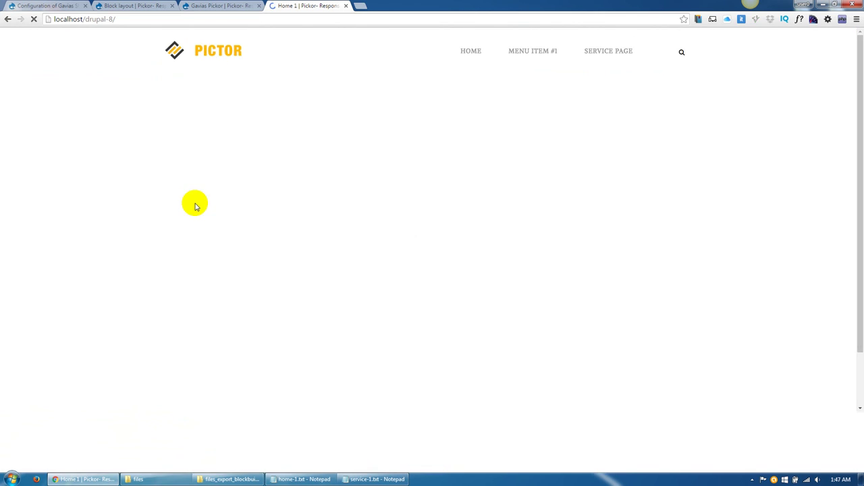